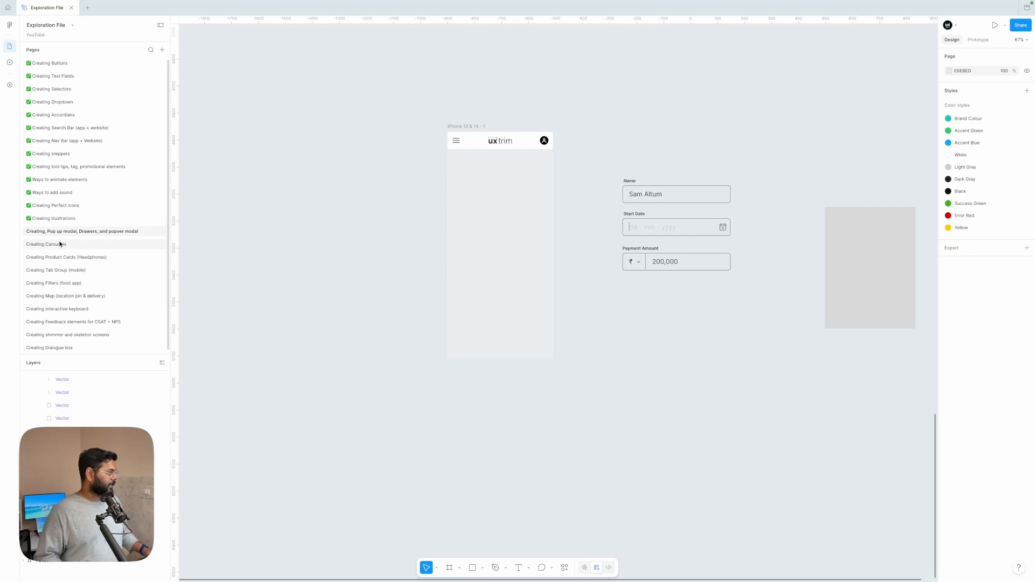
Go to the Creating Carousels page and pick out the corridor photo from the image grid for copying
click(59, 244)
scroll(465, 298, up, 5)
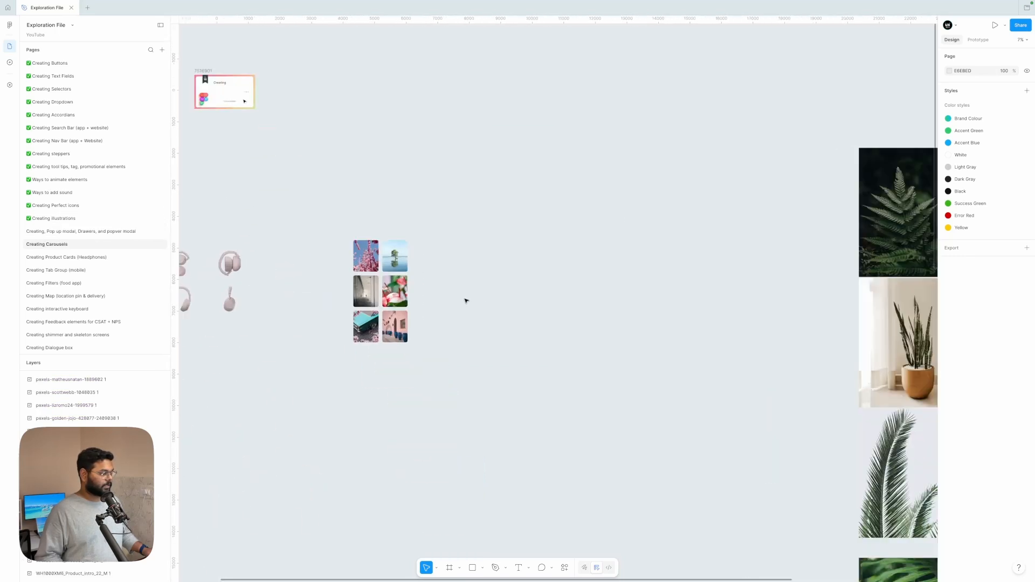
click(385, 312)
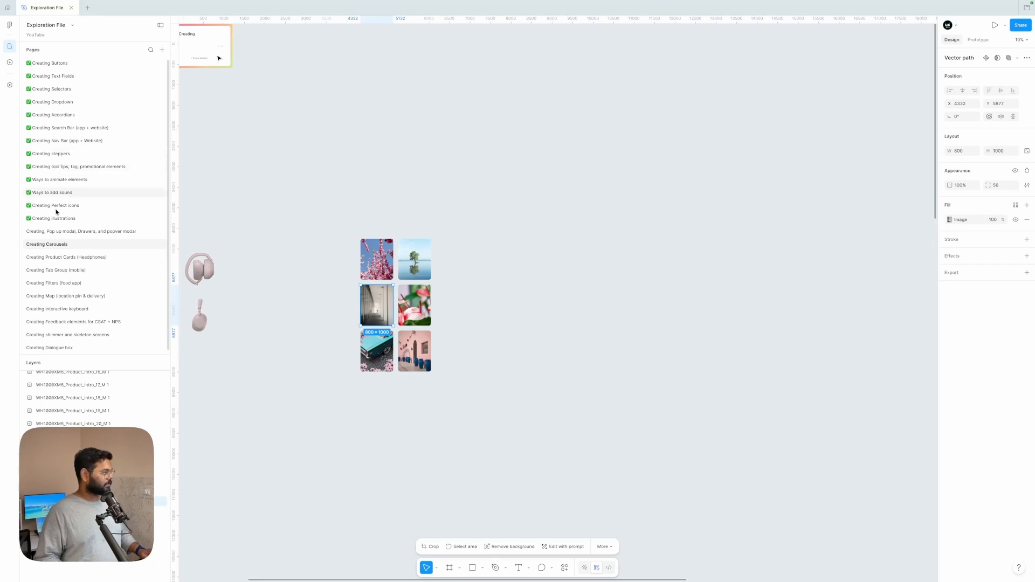
Paste the corridor photo into the phone frame on the pop-up modal page, about 343 × 428 and centred below the navigation bar
click(58, 232)
scroll(445, 180, up, 2)
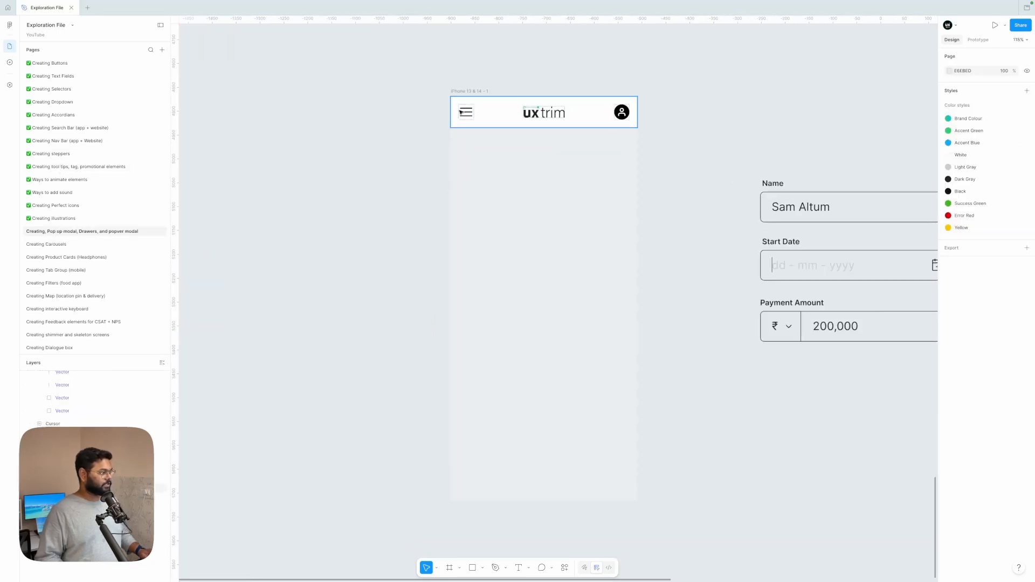
click(465, 91)
key(super+v)
scroll(579, 242, down, 4)
drag(690, 266, 537, 266)
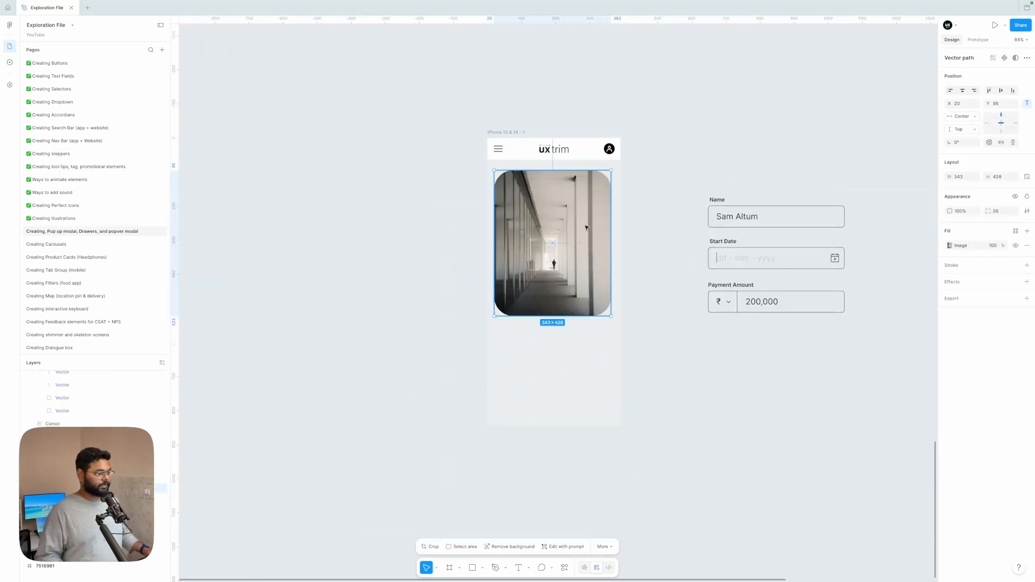
Set the corridor photo's corner radius to 32
click(996, 211)
text(40)
key(Return)
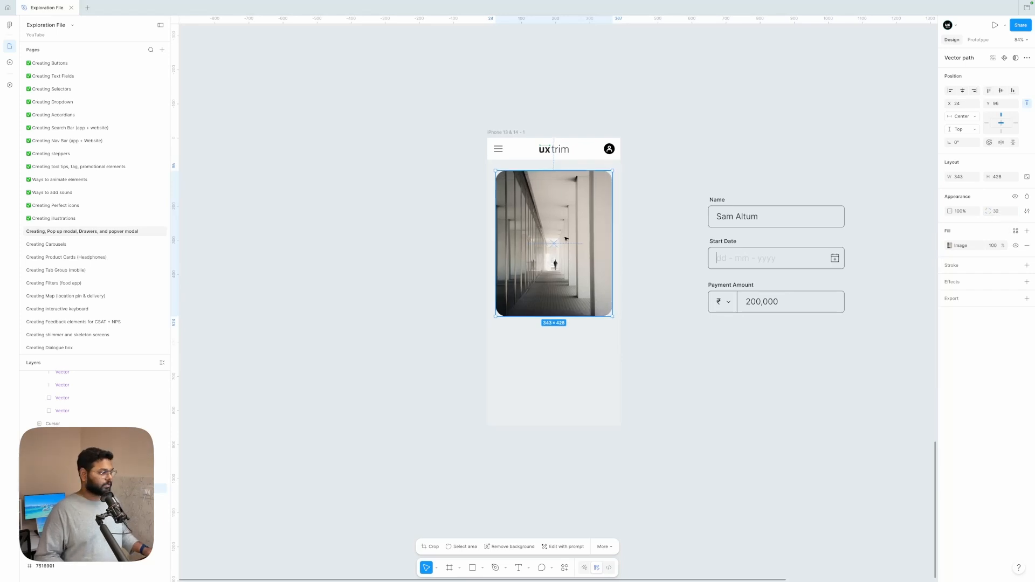
Stretch the corridor photo to about 488 high and give it a white inside stroke of 1
mouse_move(552, 316)
mouse_down()
mouse_move(552, 411)
mouse_move(553, 336)
mouse_up()
scroll(581, 323, up, 3)
scroll(581, 323, down, 4)
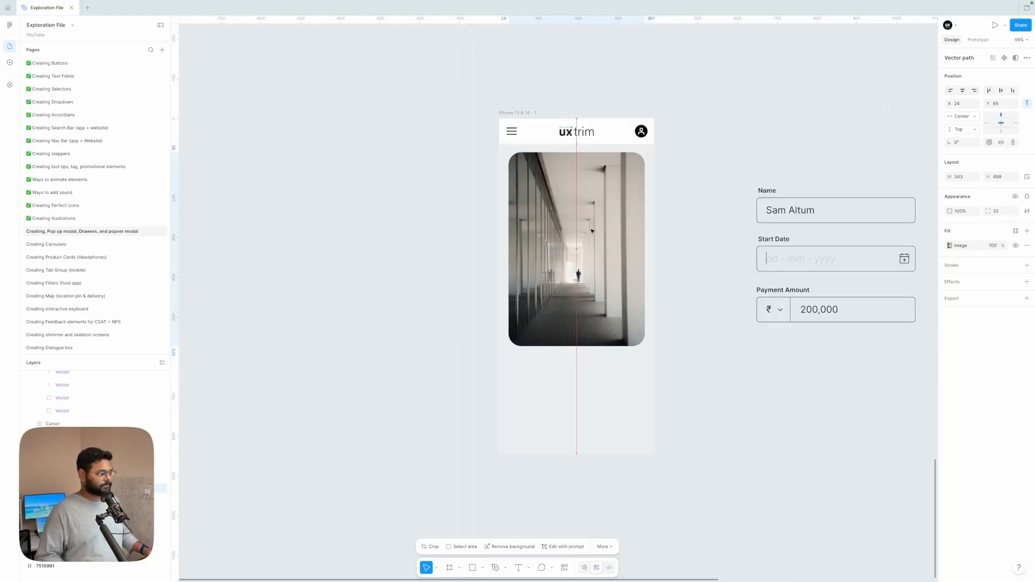
scroll(703, 315, up, 2)
click(1026, 266)
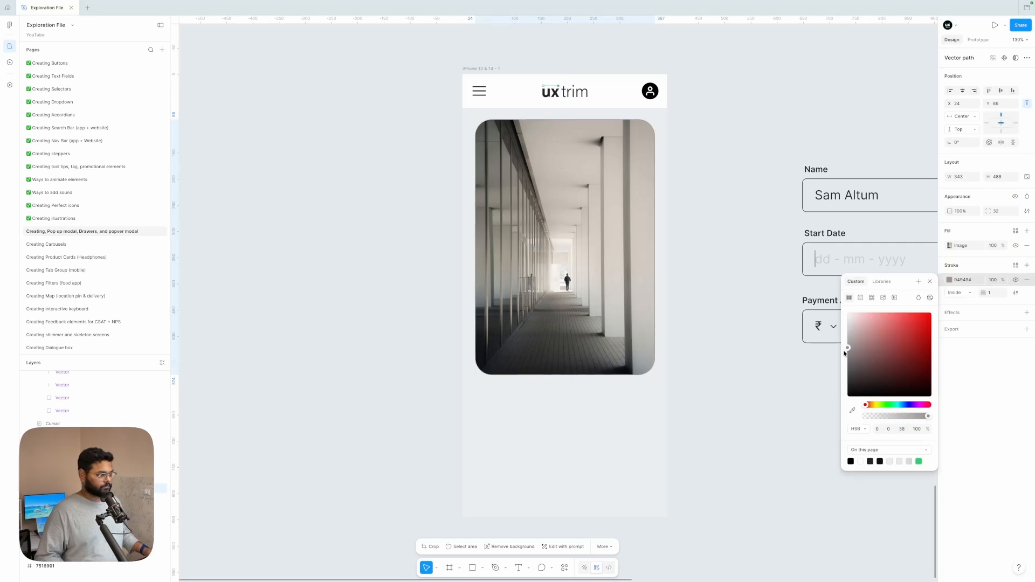
click(743, 291)
Add a "Page Heading" text at size 24 below the photo, aligned to its left edge, and duplicate it underneath
key(ctrl+v)
text(Page)
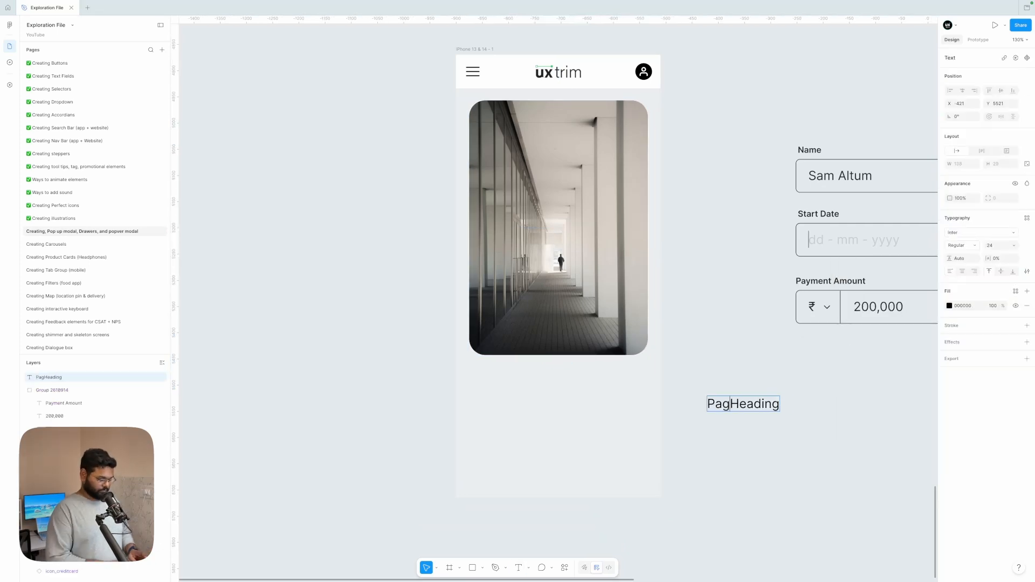
key(Escape)
drag(745, 408, 507, 440)
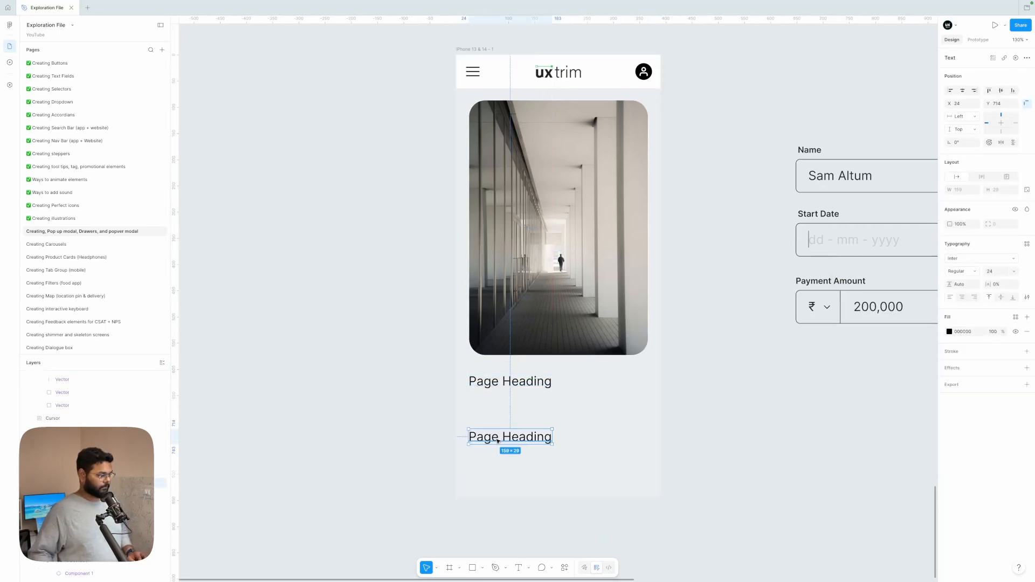
Replace the duplicated heading's text with "Explainer text below heading. you can call it sunheading as well."
key(Return)
text(Title)
double_click(481, 436)
text(Eplainer text)
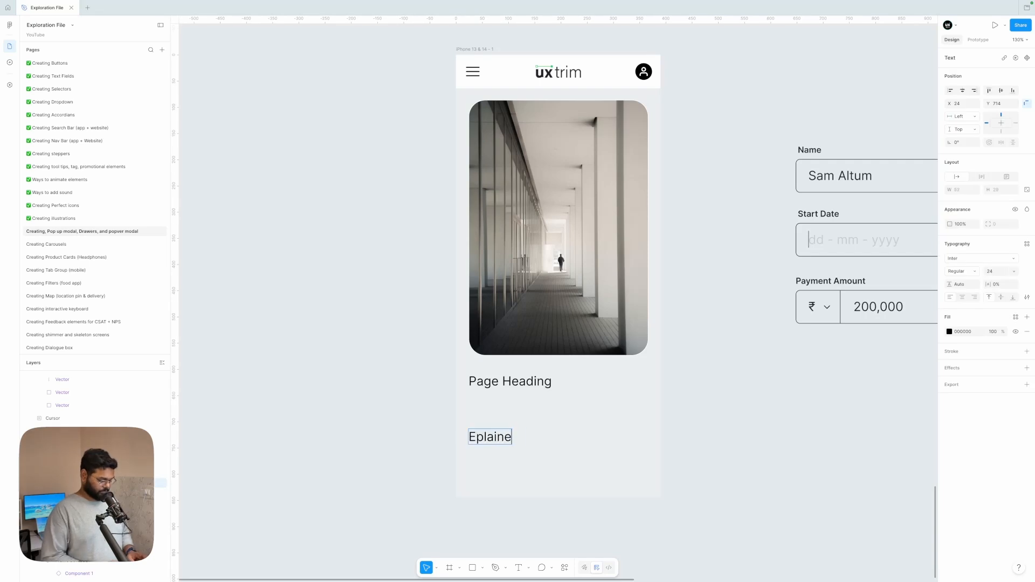
click(477, 437)
text(xt)
key(End)
text(below heading)
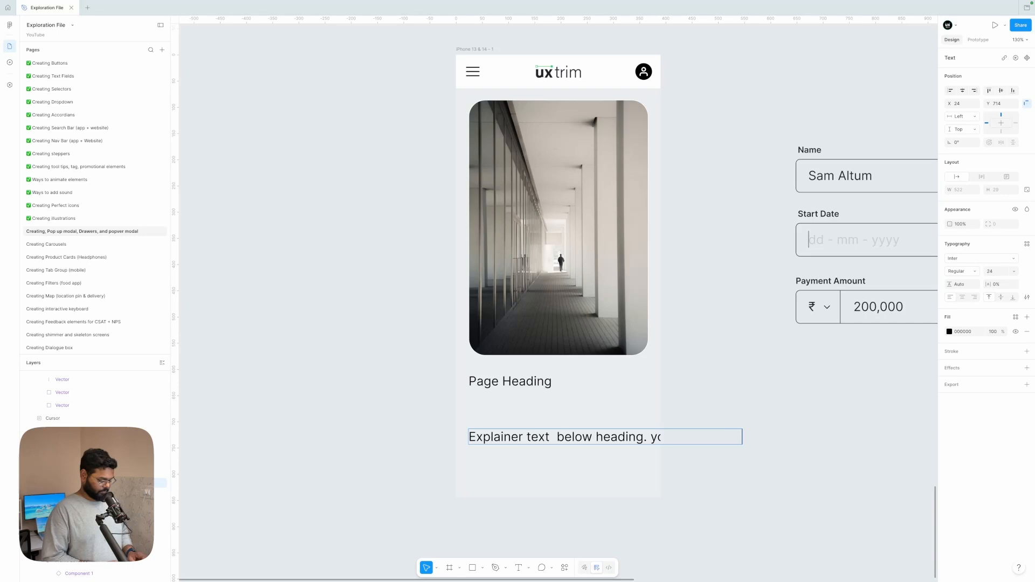
Move the explainer text up beneath the heading, set its font size to 14, and narrow its box to wrap over two lines
key(Escape)
drag(567, 436, 567, 408)
click(1014, 271)
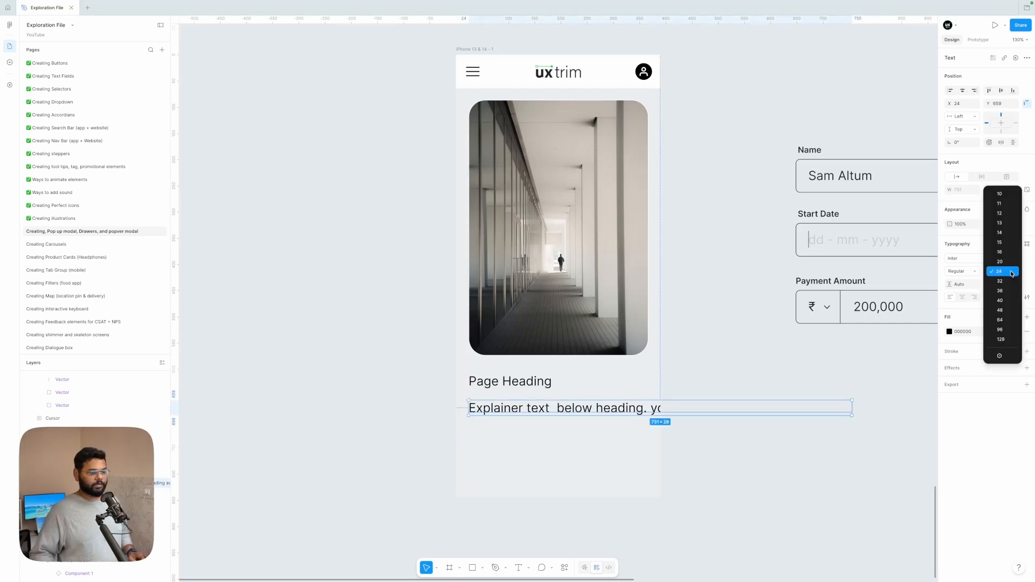
click(1000, 233)
drag(696, 406, 649, 400)
click(409, 513)
Set the corridor photo's width to 342 and position it with equal side margins of 24 in the phone frame
click(604, 323)
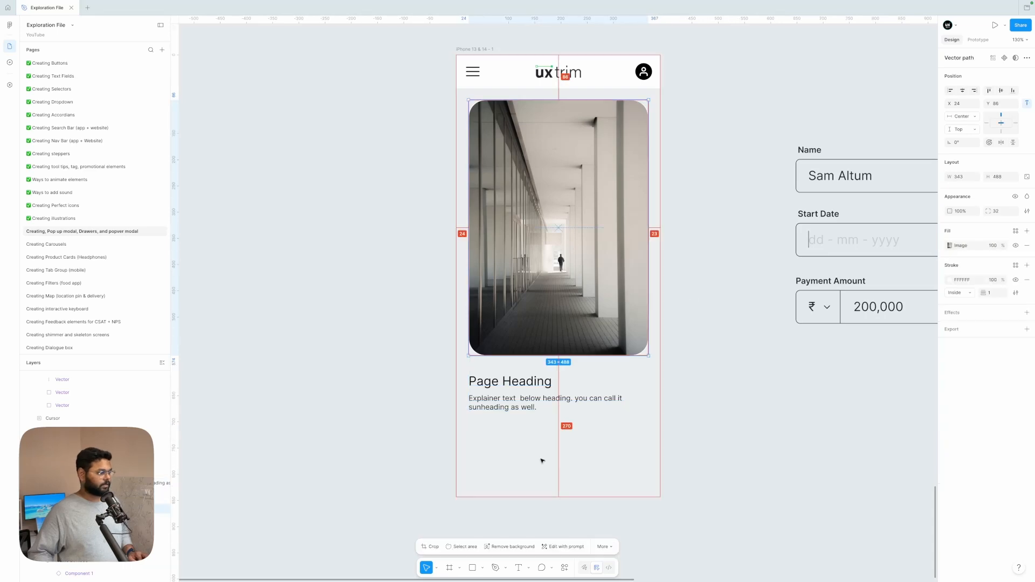
drag(949, 176, 956, 173)
drag(588, 254, 590, 249)
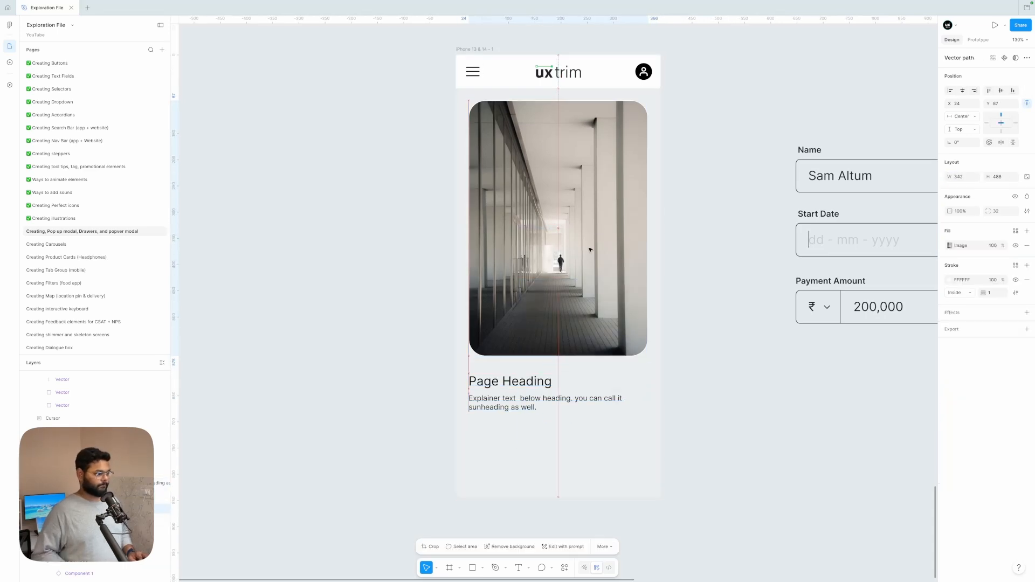
Correct the misspelled "sunheading" in the explainer text to "subheading"
click(556, 401)
click(345, 423)
Draw a button rectangle about 337 × 57 beneath the explainer text
scroll(345, 423, down, 2)
key(r)
mouse_move(447, 388)
mouse_down()
mouse_move(613, 418)
mouse_move(621, 397)
mouse_up()
Add the text "Open popup" and place it over the button rectangle
key(t)
drag(484, 473, 662, 482)
text(Open popup)
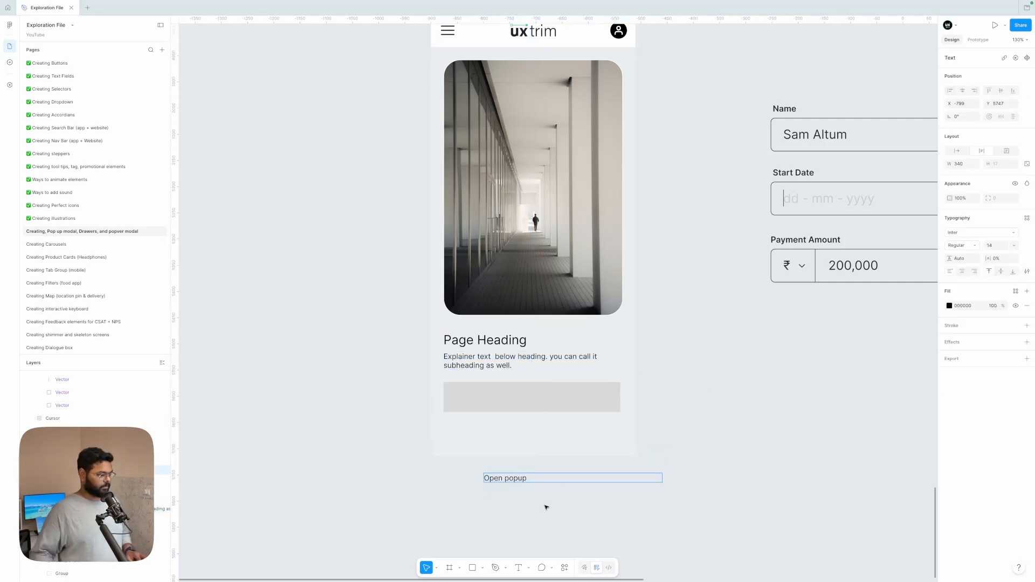
key(Escape)
drag(507, 479, 526, 398)
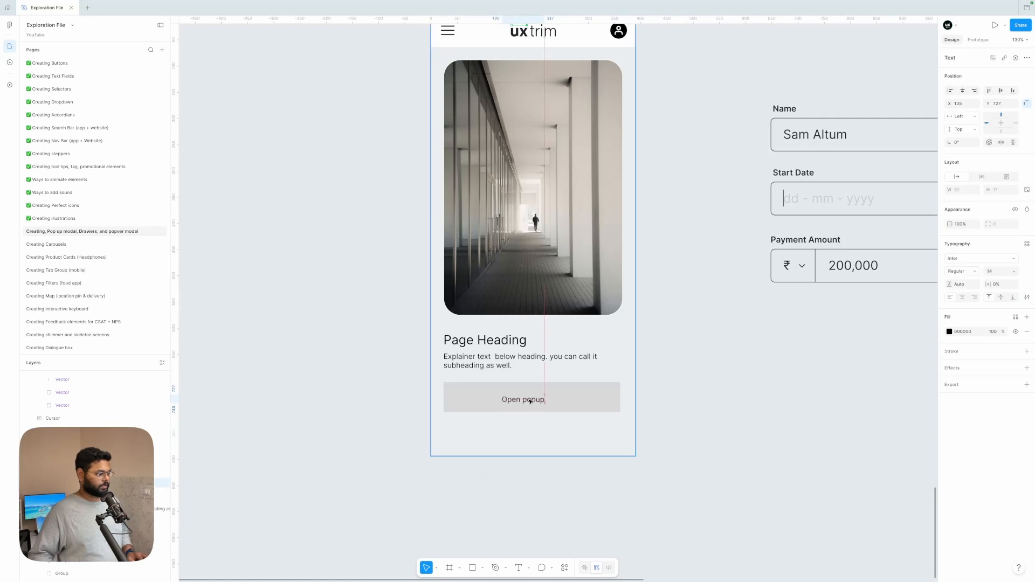
Turn the rectangle and its text into an auto layout button and change the label to "Open Popup"
key(shift+a)
double_click(533, 398)
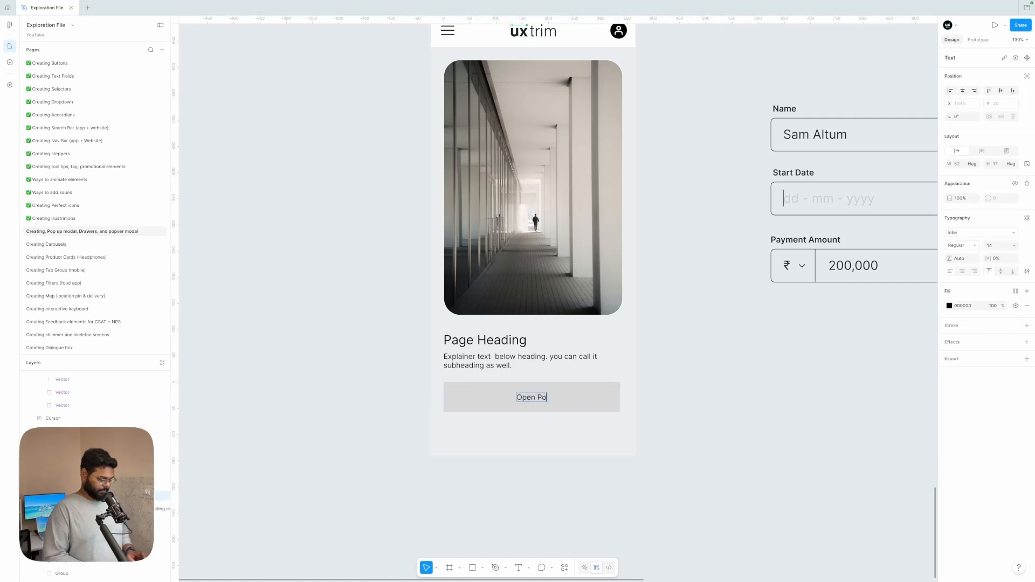
text(pup)
key(Escape)
Fill the button with black (000000), make its label white, and round its corners to 8
click(950, 348)
key(Escape)
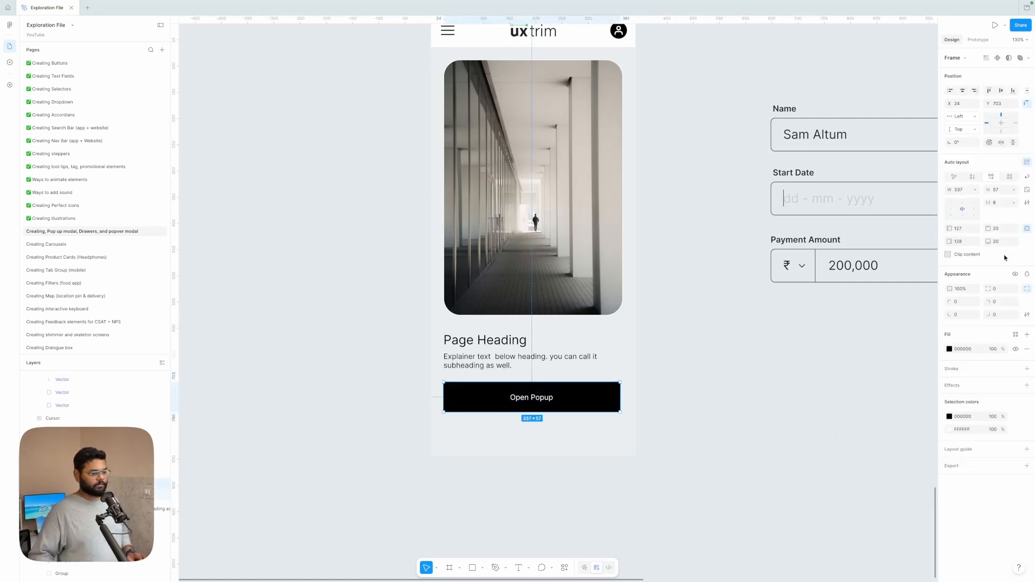
click(800, 363)
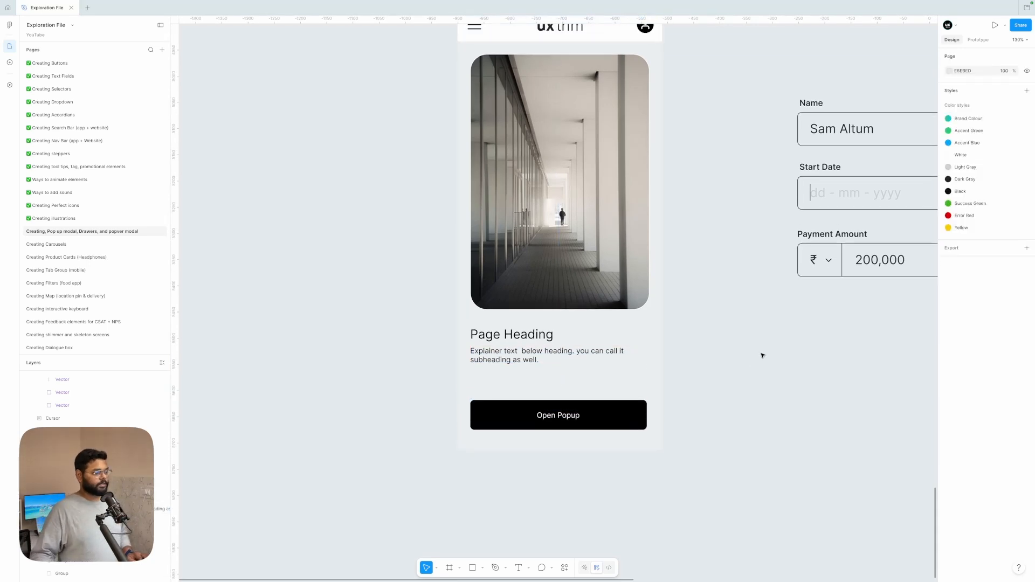
Lengthen the phone frame to 958 and duplicate the Open Popup button directly below the original
scroll(712, 301, down, 2)
scroll(712, 324, right, 3)
click(716, 401)
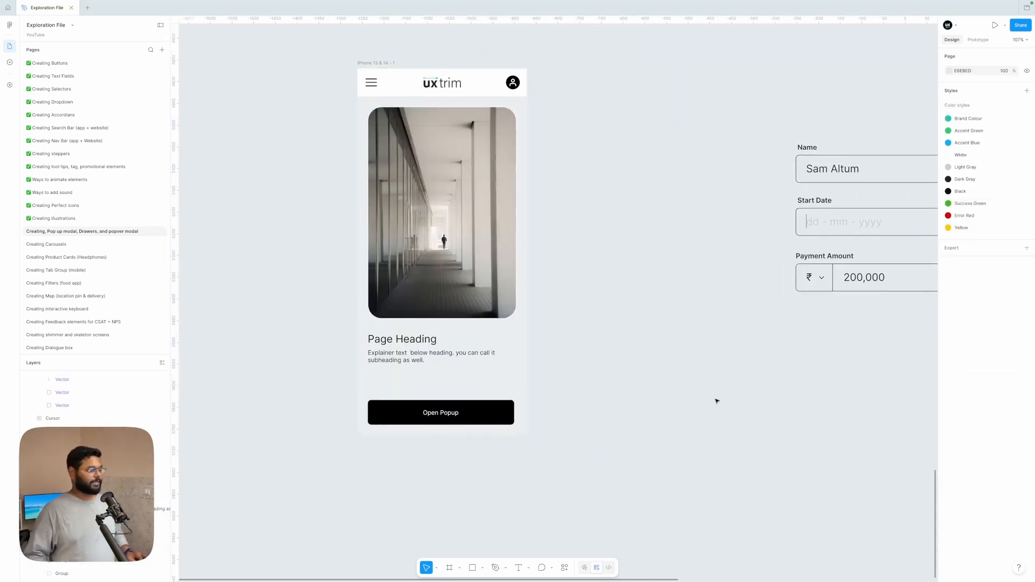
scroll(717, 402, left, 3)
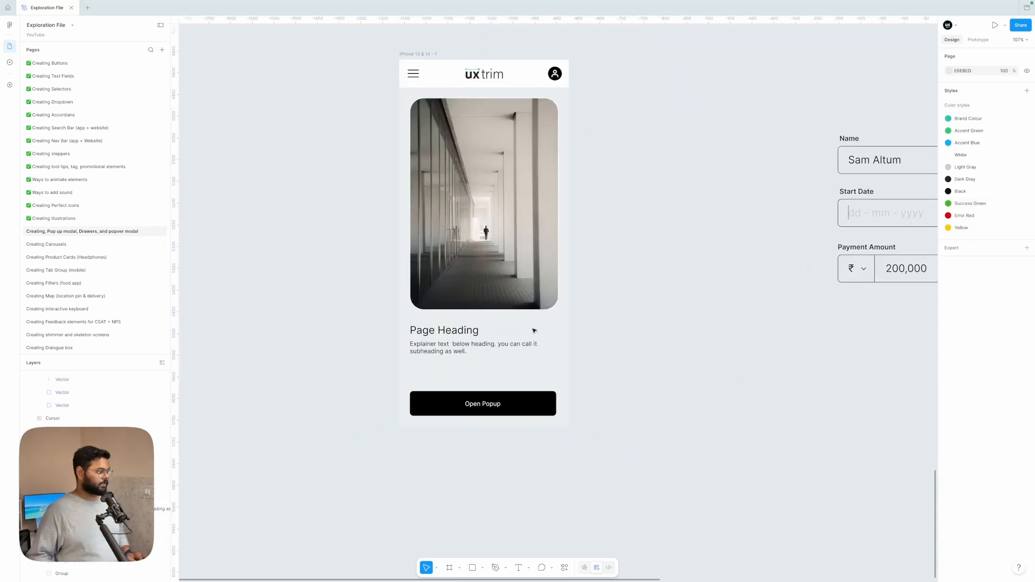
click(514, 415)
key(ctrl+d)
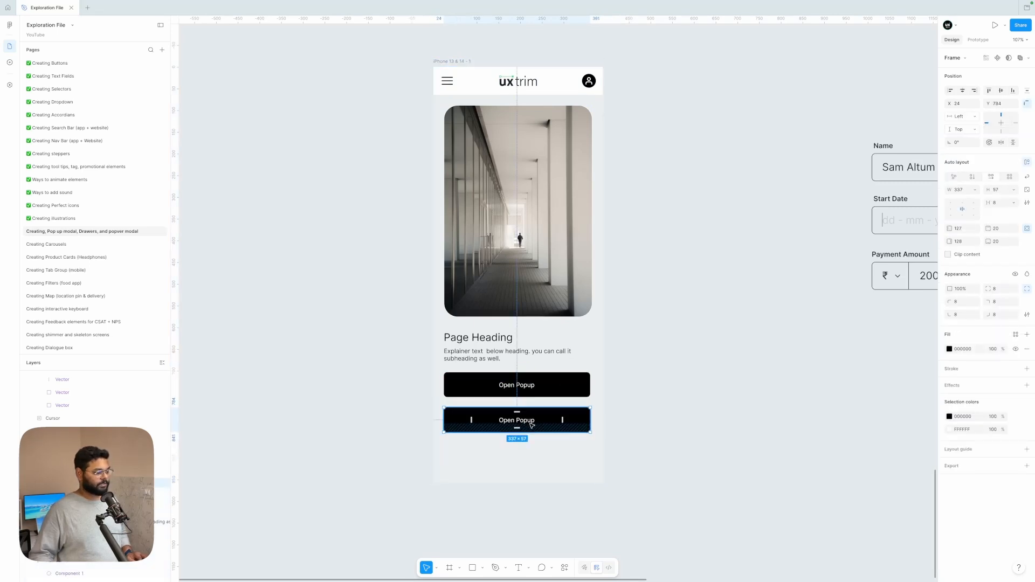
Restyle the second button with a white fill, a black inside stroke of 1, and a black label
click(950, 349)
click(848, 377)
double_click(517, 420)
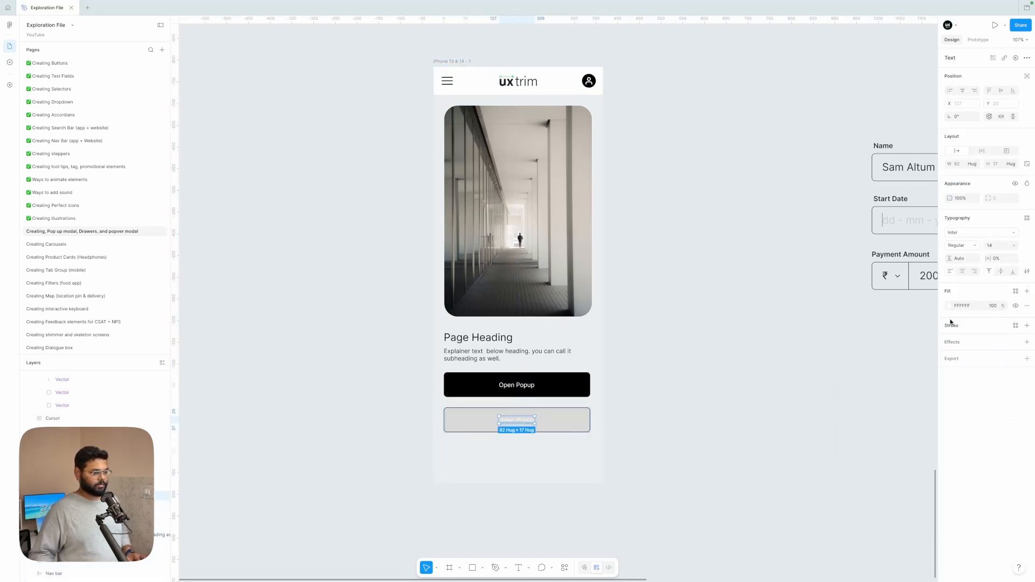
click(949, 306)
key(Escape)
scroll(636, 383, left, 3)
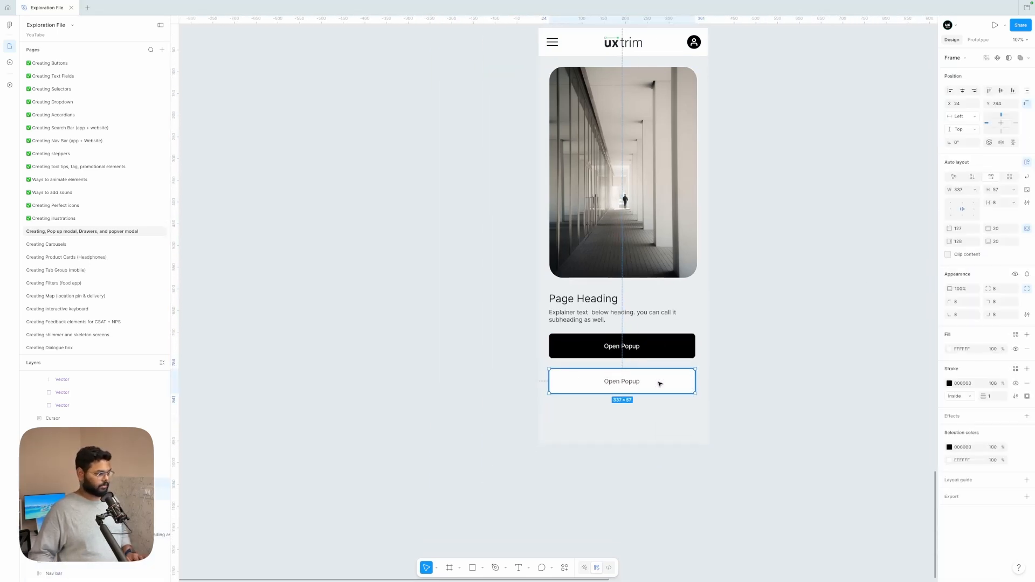
Duplicate the white button below itself and restyle the copy to blend with the background, with only a faint outline
key(ctrl+d)
click(1016, 383)
click(950, 349)
double_click(632, 417)
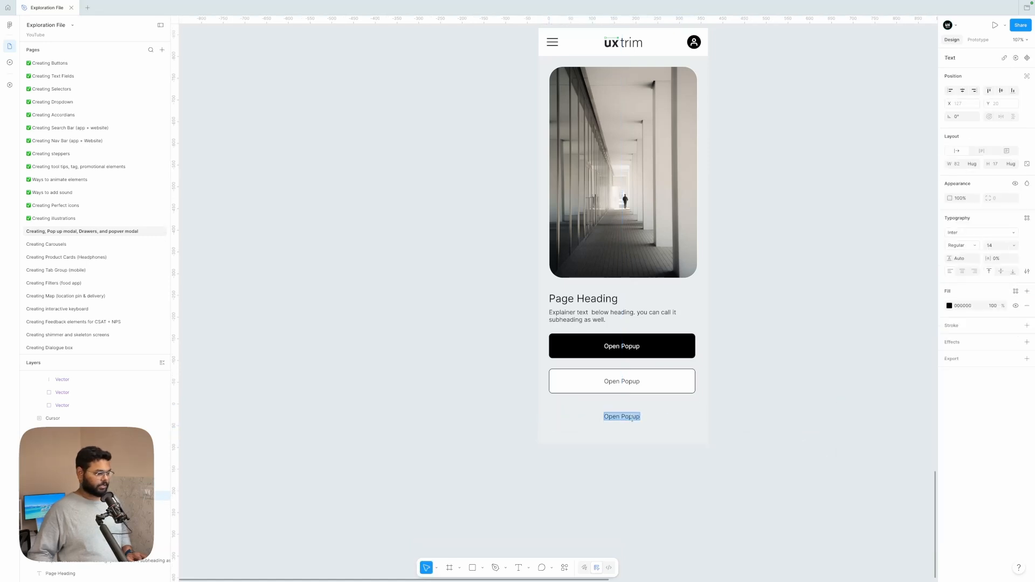
scroll(632, 418, right, 2)
key(Escape)
click(950, 348)
Change the white button's label to "Open Bottom Drawer"
click(604, 374)
double_click(604, 376)
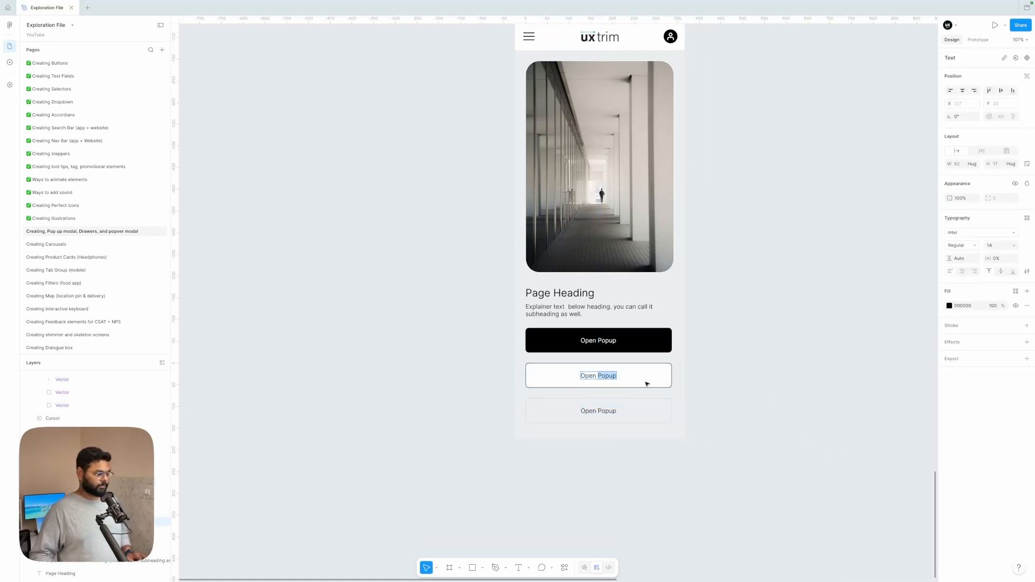
text(Bottom Drawer)
Change the third button's label to "Open PopOver"
click(602, 411)
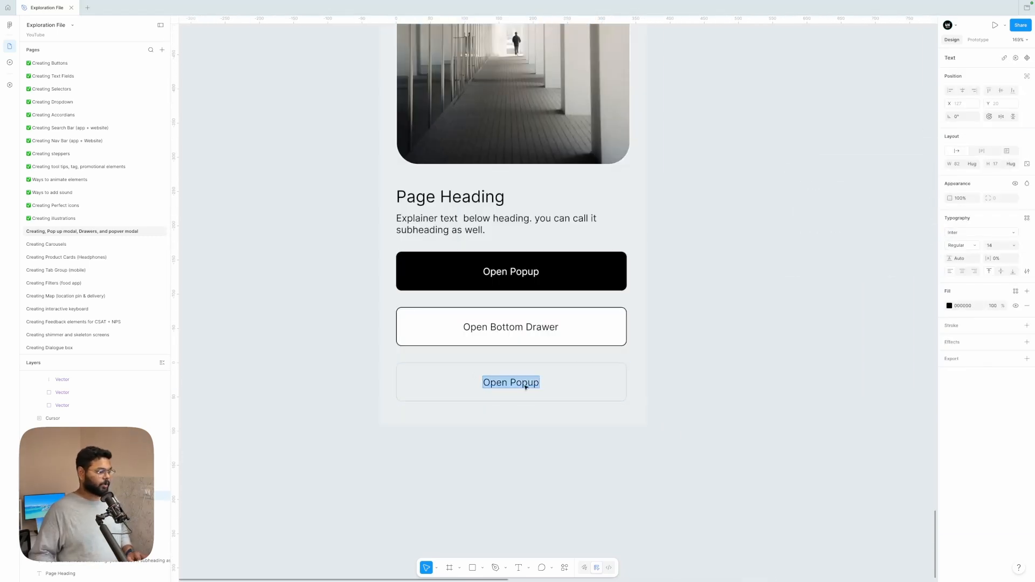
key(BackSpace)
key(BackSpace)
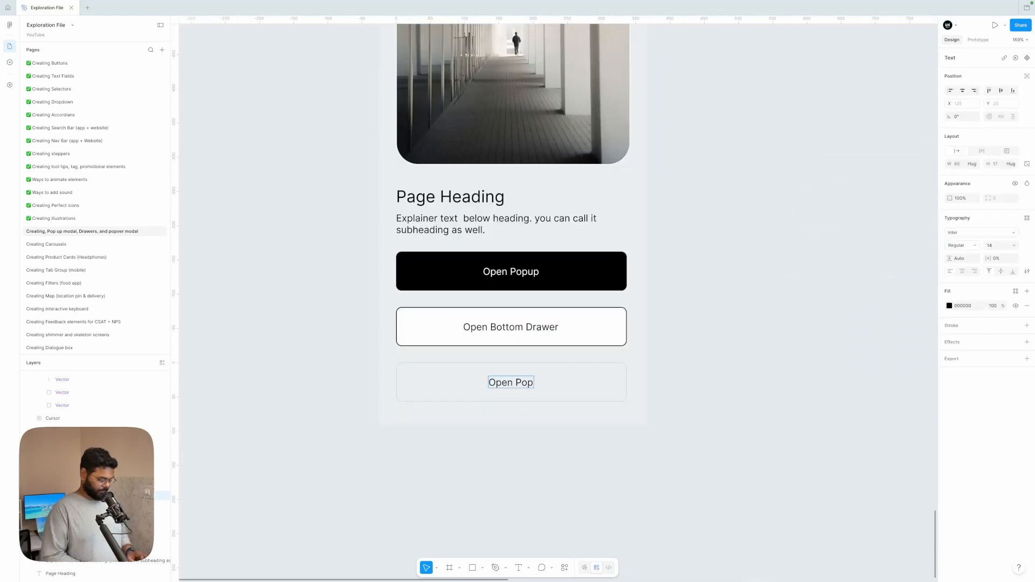
text(over screen)
key(BackSpace)
key(BackSpace)
key(BackSpace)
key(BackSpace)
key(BackSpace)
key(BackSpace)
key(BackSpace)
key(BackSpace)
key(BackSpace)
key(BackSpace)
key(BackSpace)
text(Over)
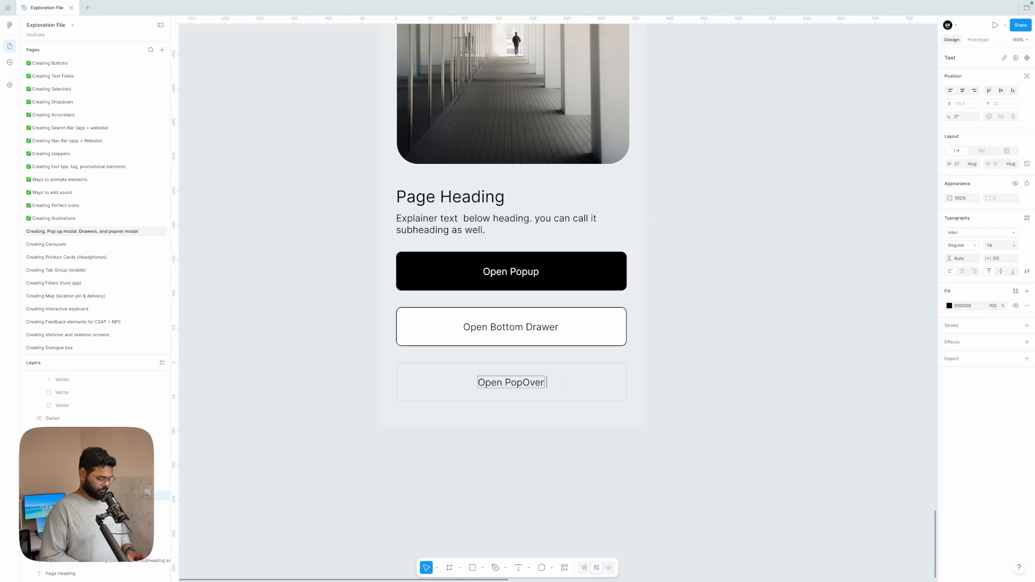
click(815, 338)
Draw a rectangle about 328 × 371 on the empty canvas beside the phone frame
scroll(815, 339, down, 5)
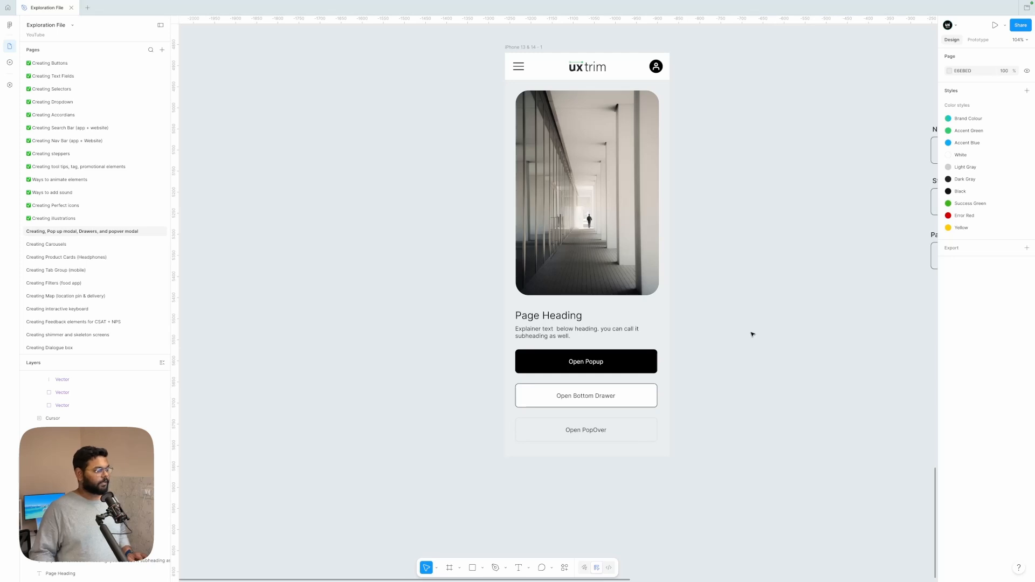
scroll(753, 335, right, 3)
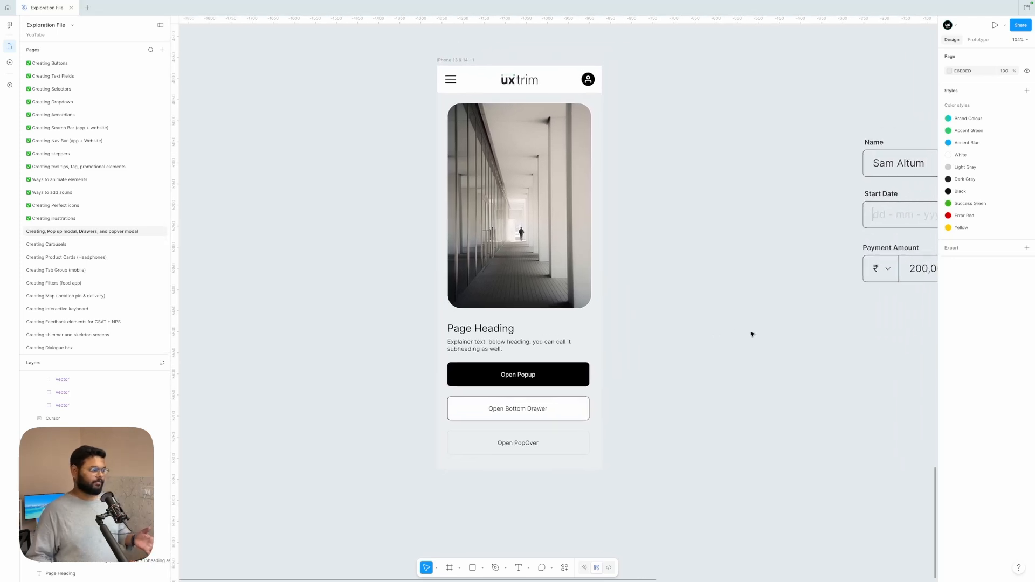
scroll(753, 335, right, 1)
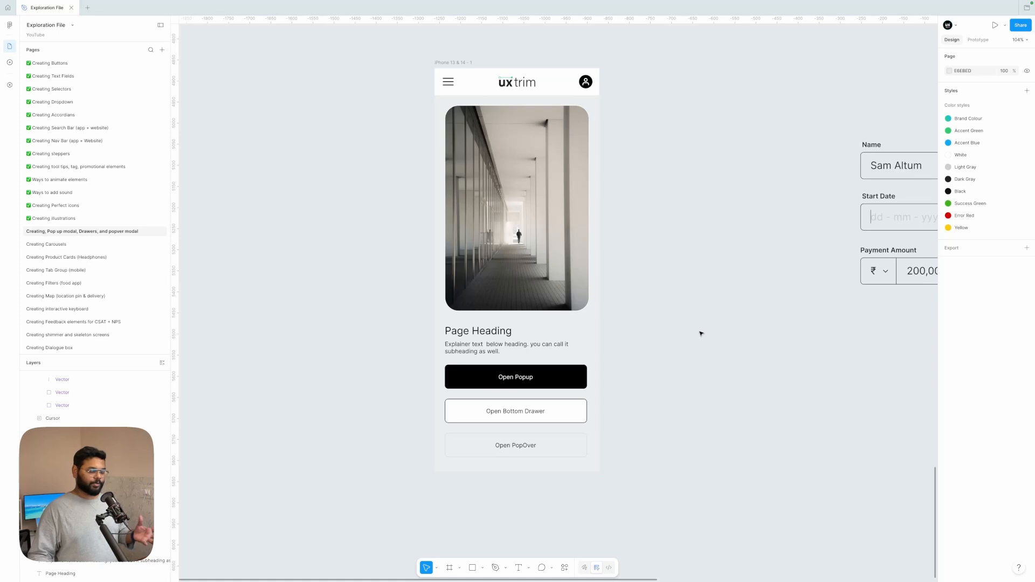
scroll(594, 442, right, 2)
click(472, 569)
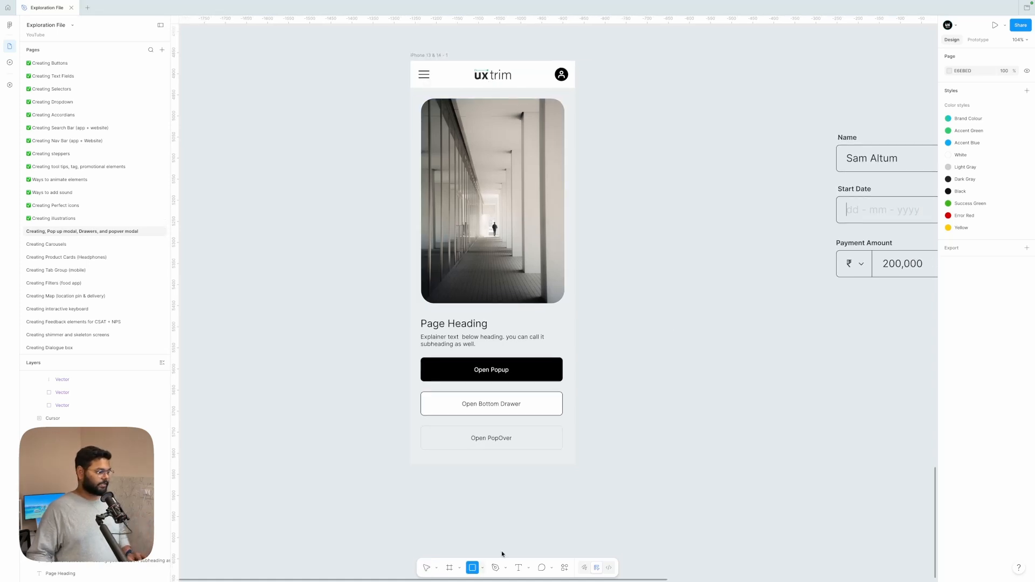
mouse_move(651, 318)
mouse_down()
mouse_move(746, 490)
mouse_move(790, 475)
mouse_up()
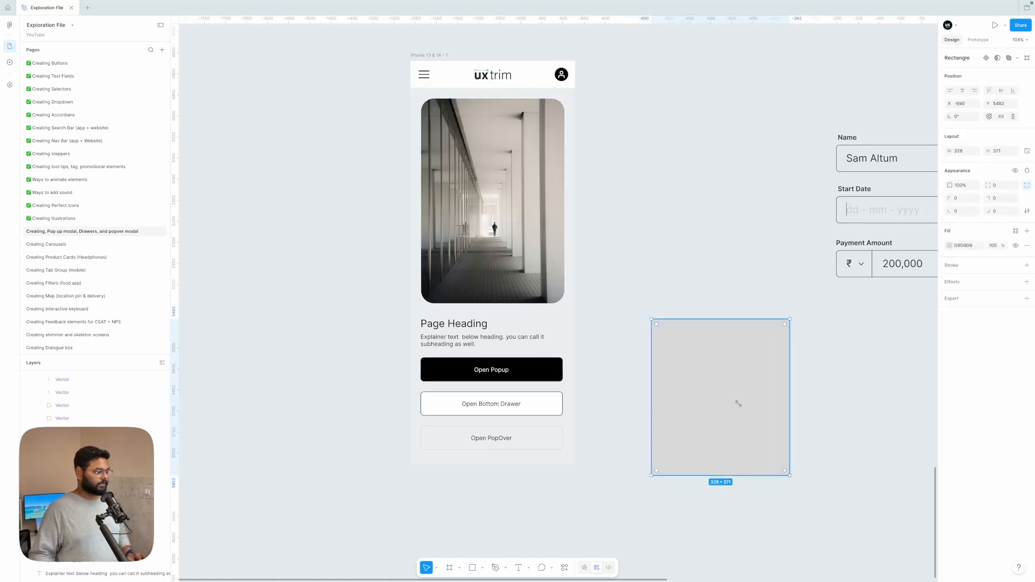
Duplicate the phone frame and place the copy alongside the original
click(649, 181)
drag(434, 56, 521, 55)
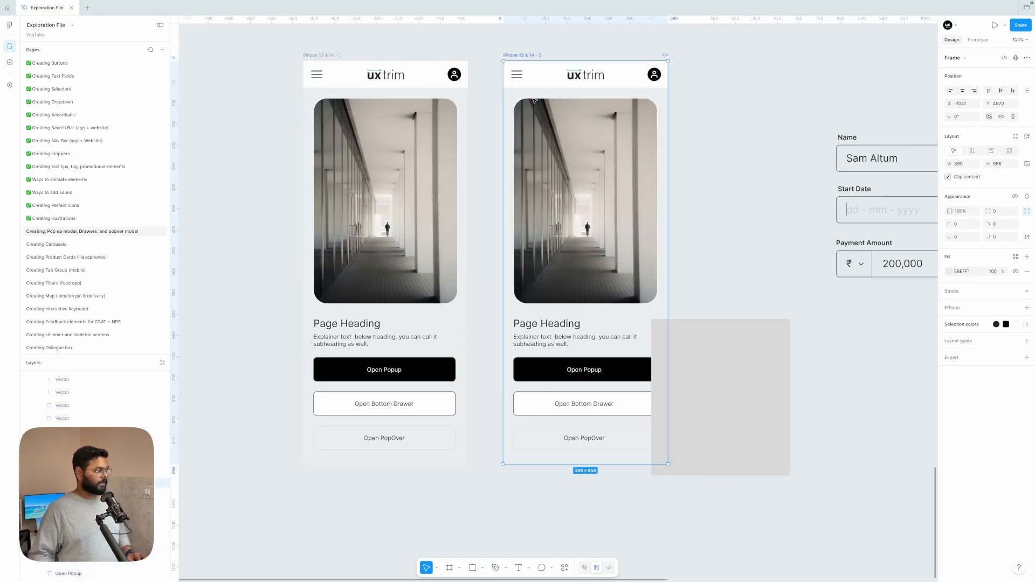
Delete the image, texts and three buttons from the second phone frame, keeping its navigation bar
click(717, 226)
drag(492, 236, 557, 478)
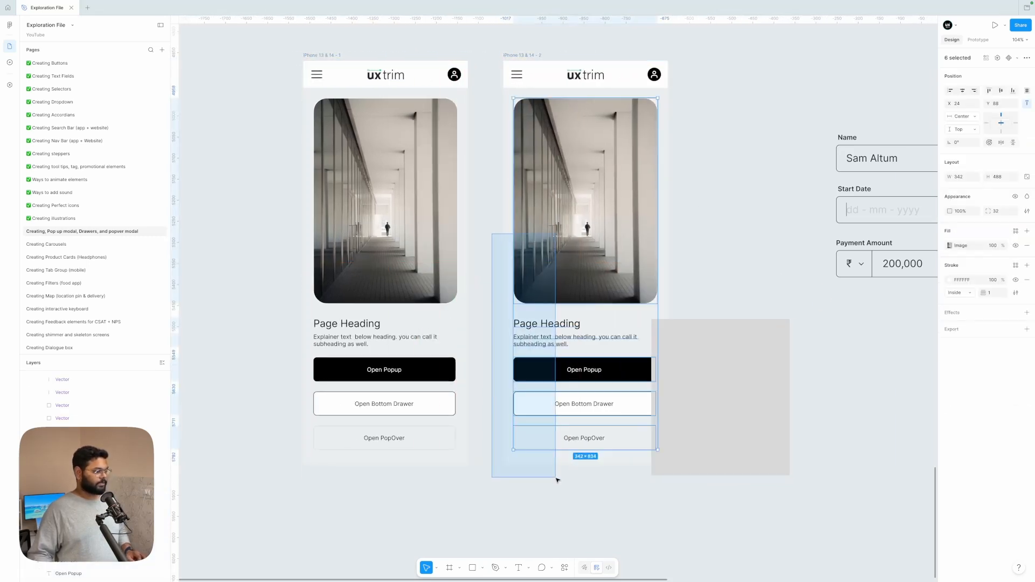
key(Delete)
Place the grey rectangle inside the second phone frame, spanning its full 390 width, around the middle of its height
click(690, 477)
drag(694, 395, 546, 329)
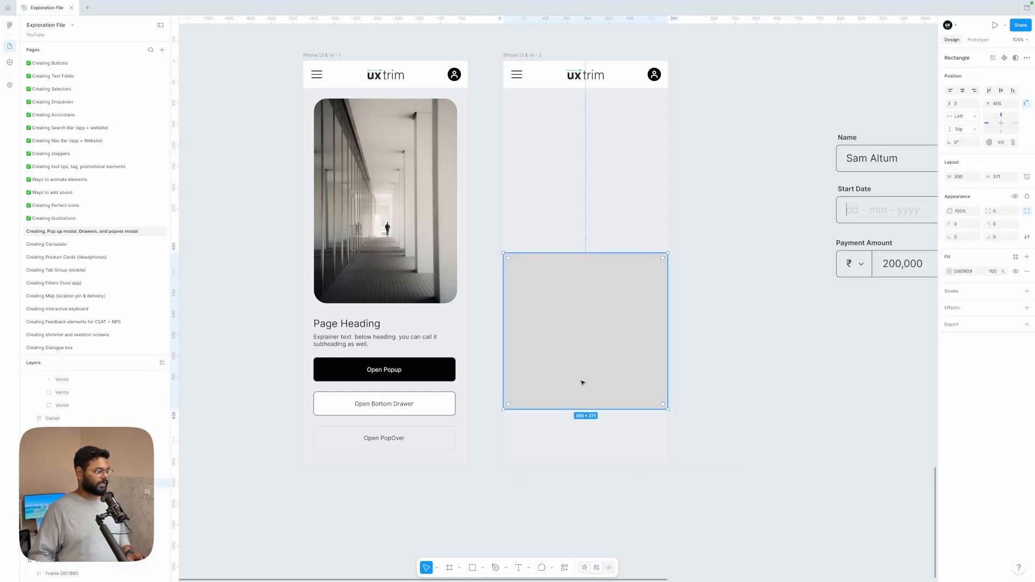
drag(572, 362, 573, 292)
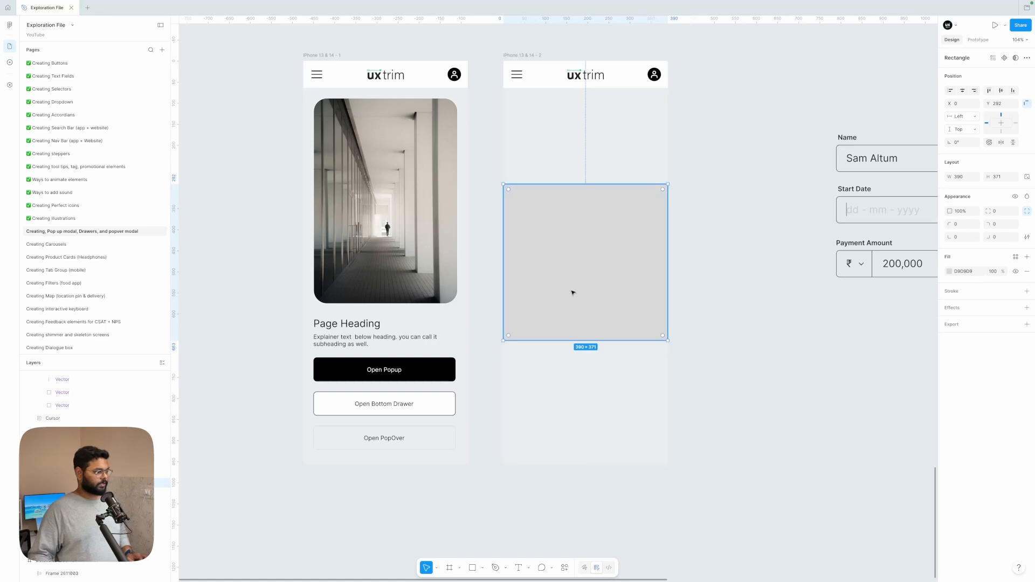
Set the grey rectangle's width to 358
click(966, 178)
key(Right)
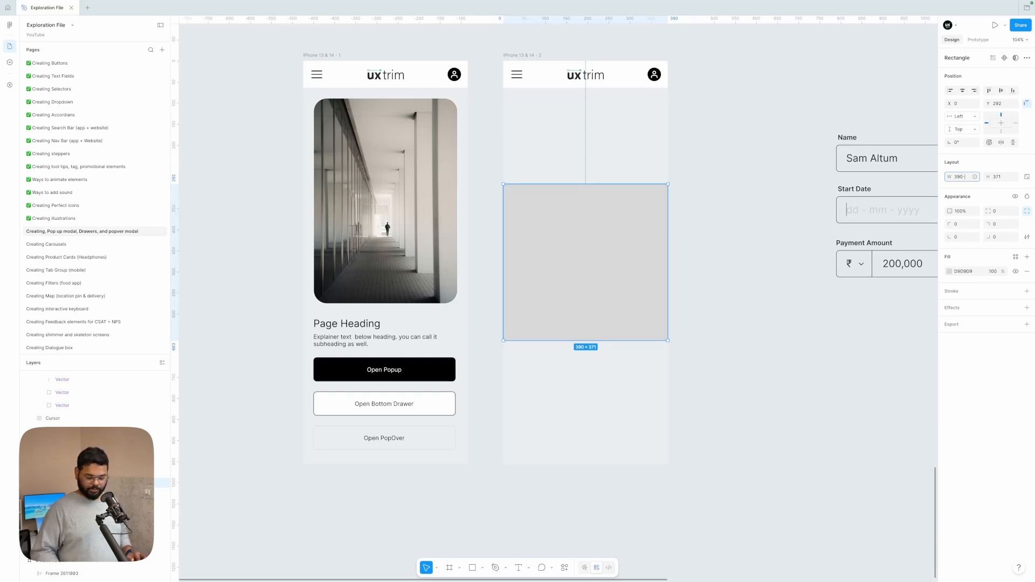
key(BackSpace)
key(BackSpace)
key(BackSpace)
text(358)
key(Return)
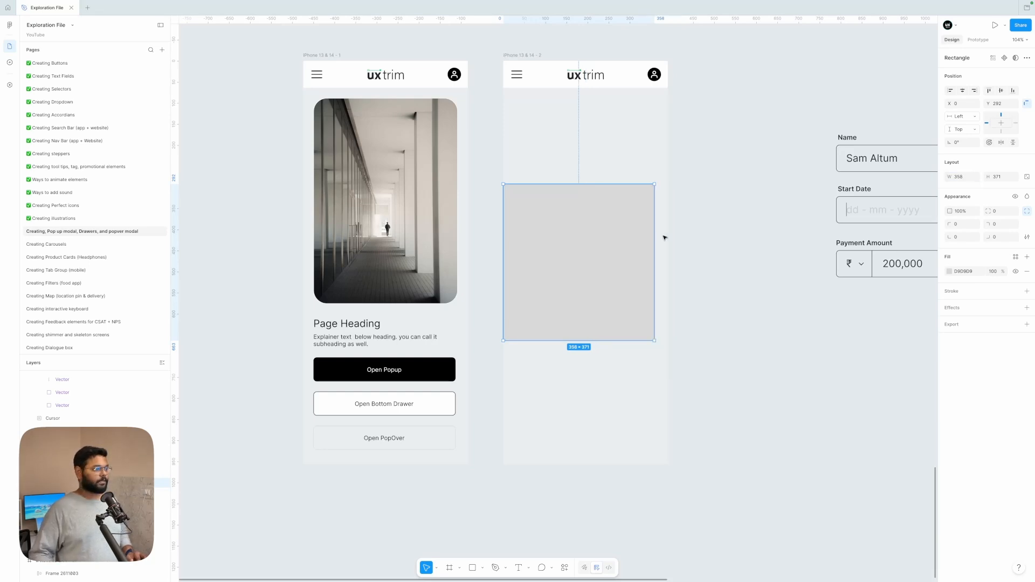
Centre the grey rectangle horizontally in the phone frame and set its corner radius to 32
click(963, 90)
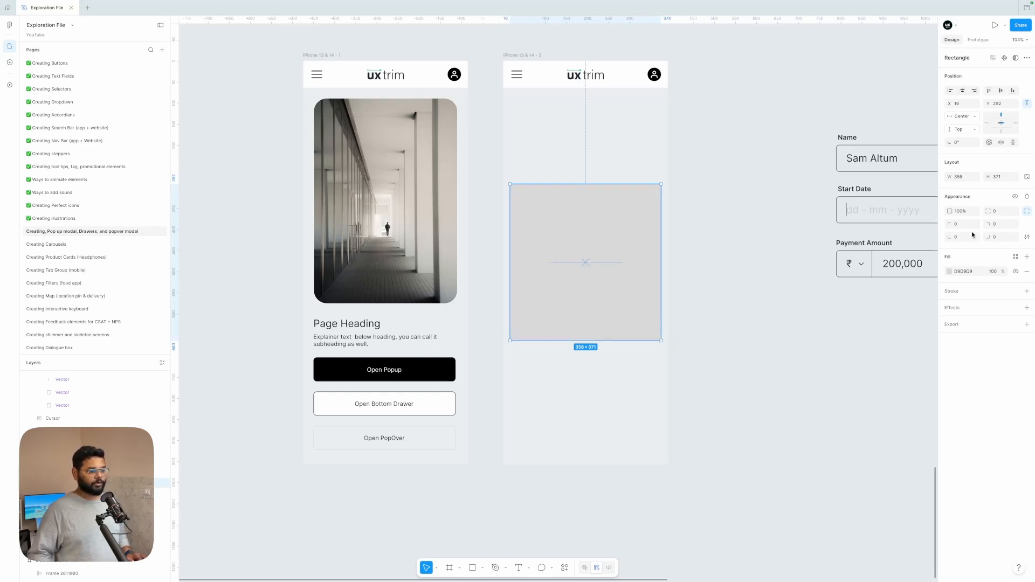
text(8)
key(Return)
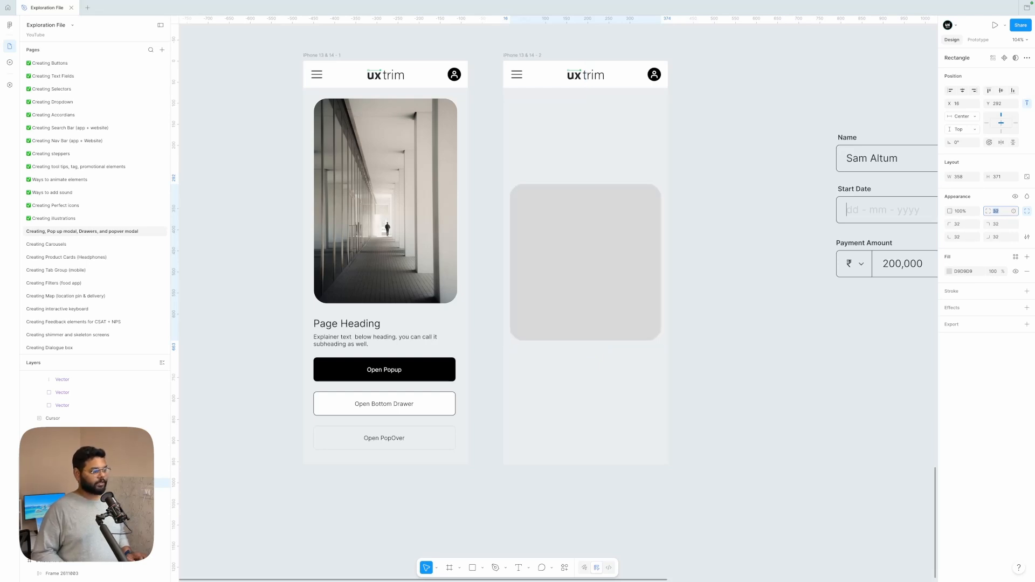
click(439, 202)
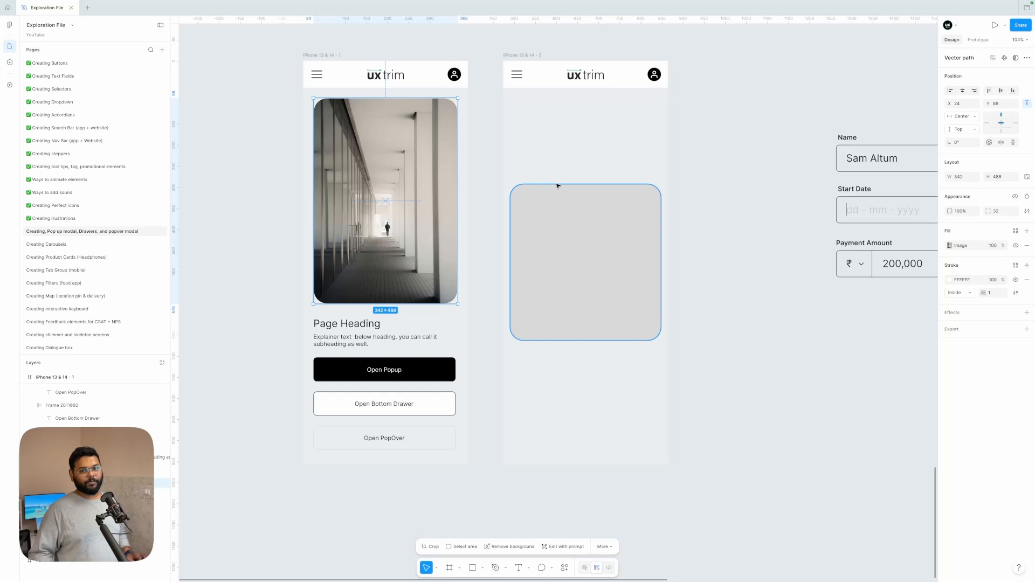
click(693, 194)
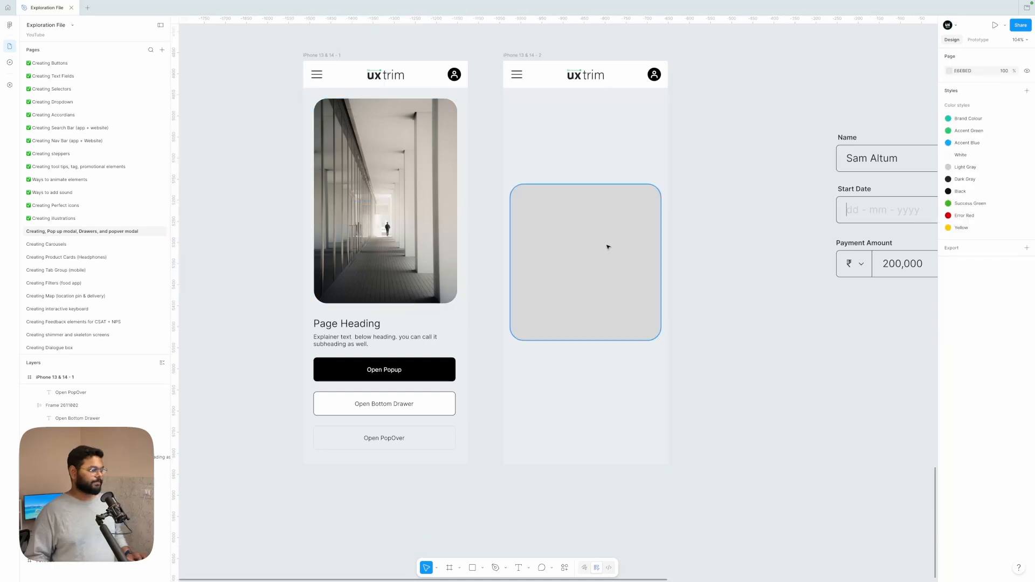
click(608, 245)
click(687, 224)
scroll(687, 223, right, 3)
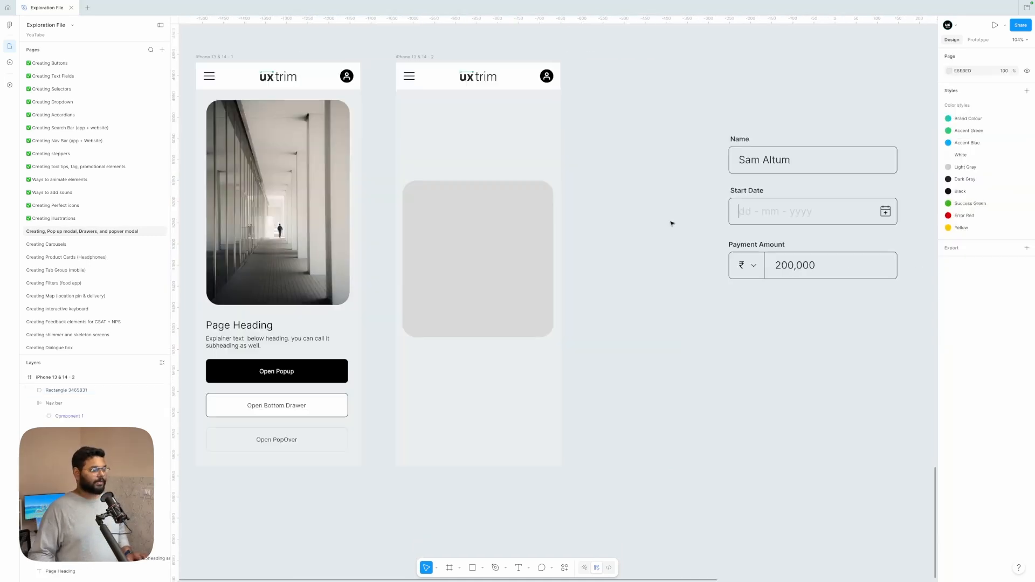
click(748, 168)
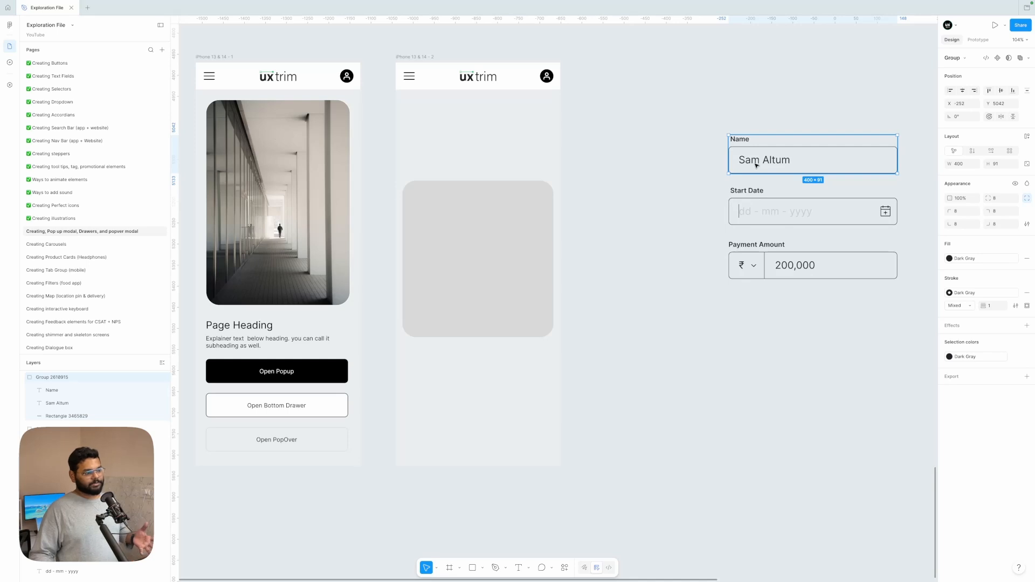
click(630, 315)
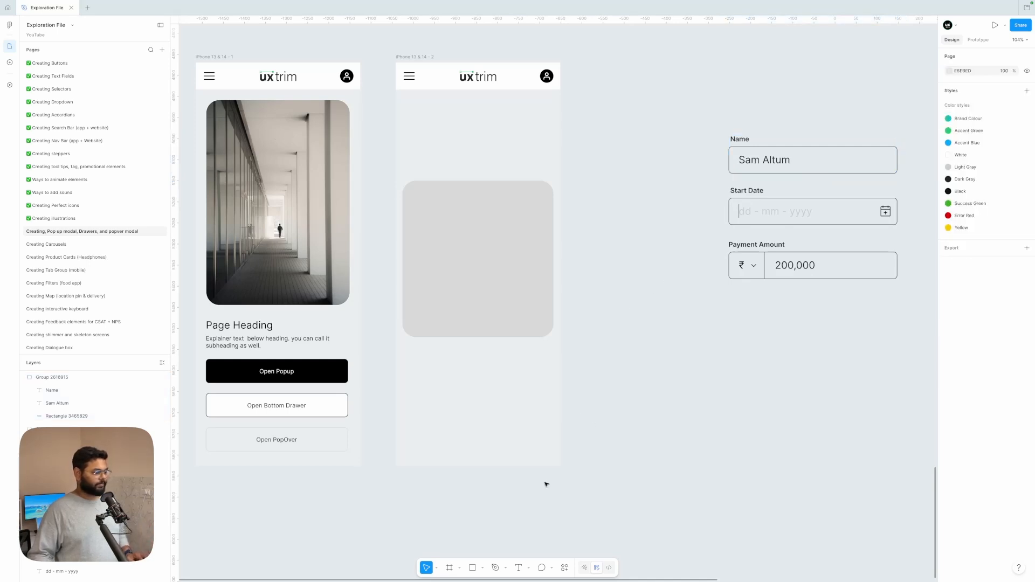
Set the height of all three buttons in the first phone frame to hug their contents
click(318, 411)
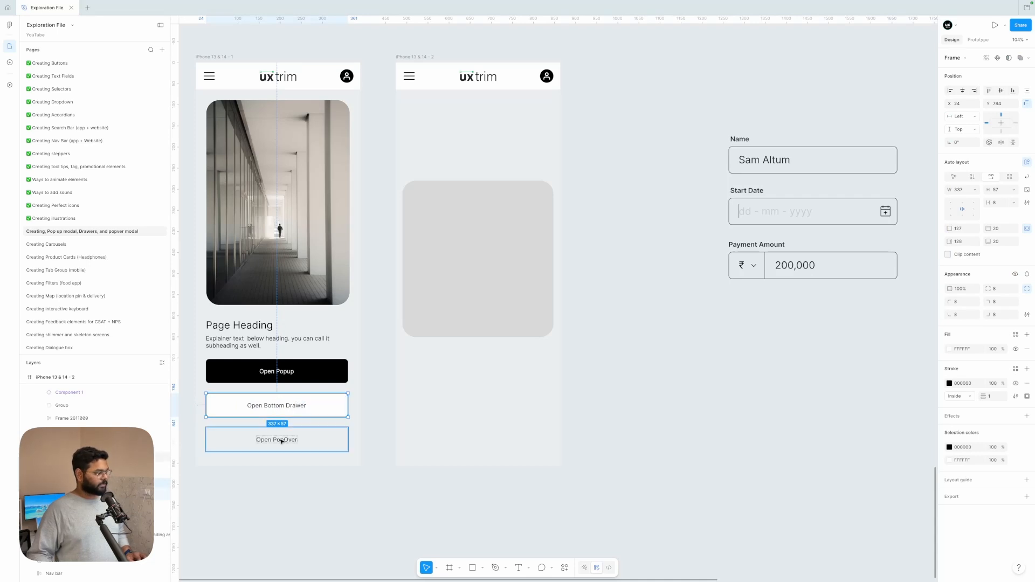
scroll(281, 442, left, 3)
drag(275, 478, 339, 372)
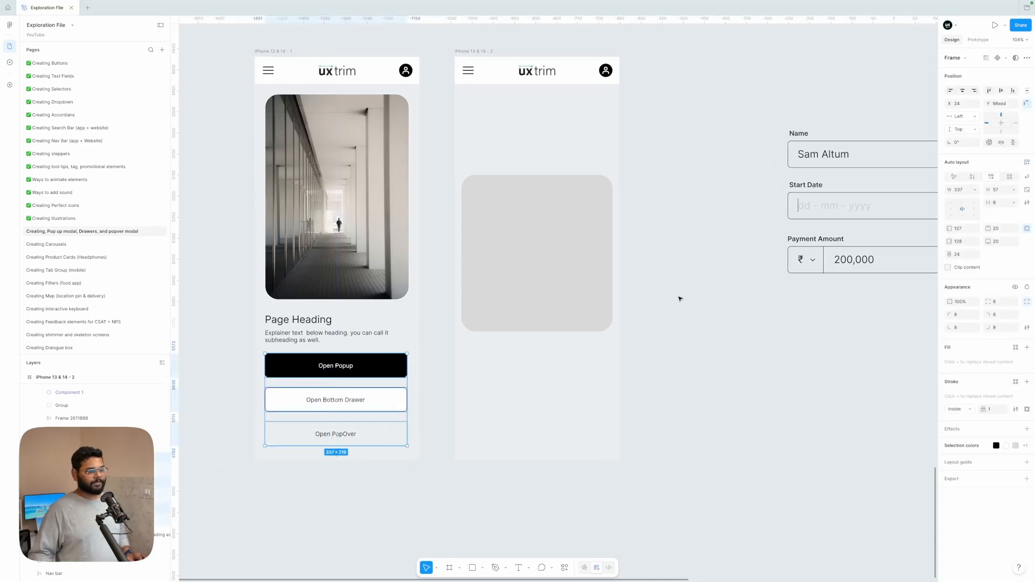
click(1014, 190)
click(987, 200)
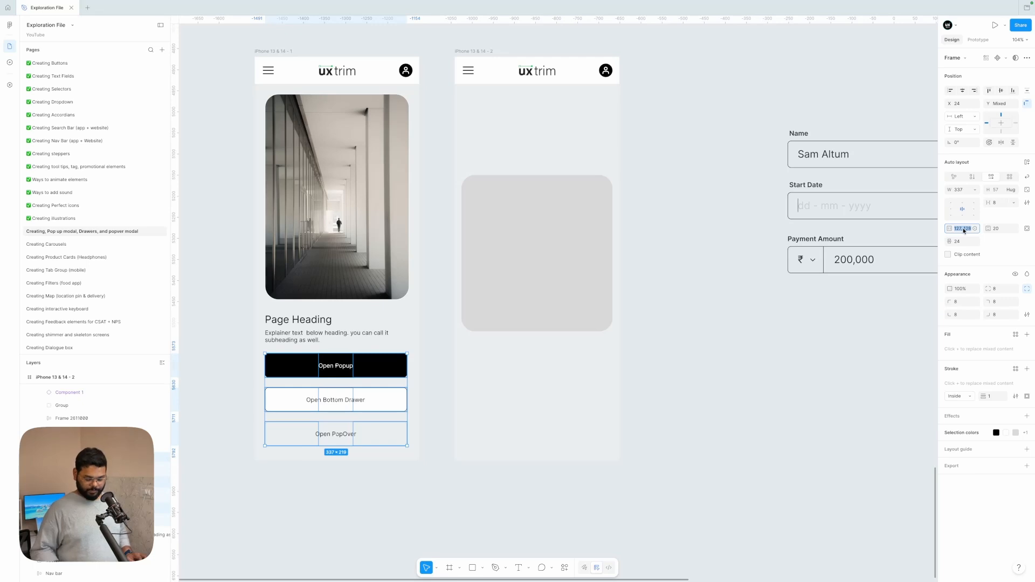
Set the horizontal padding of the three buttons to 32
text(40)
key(Return)
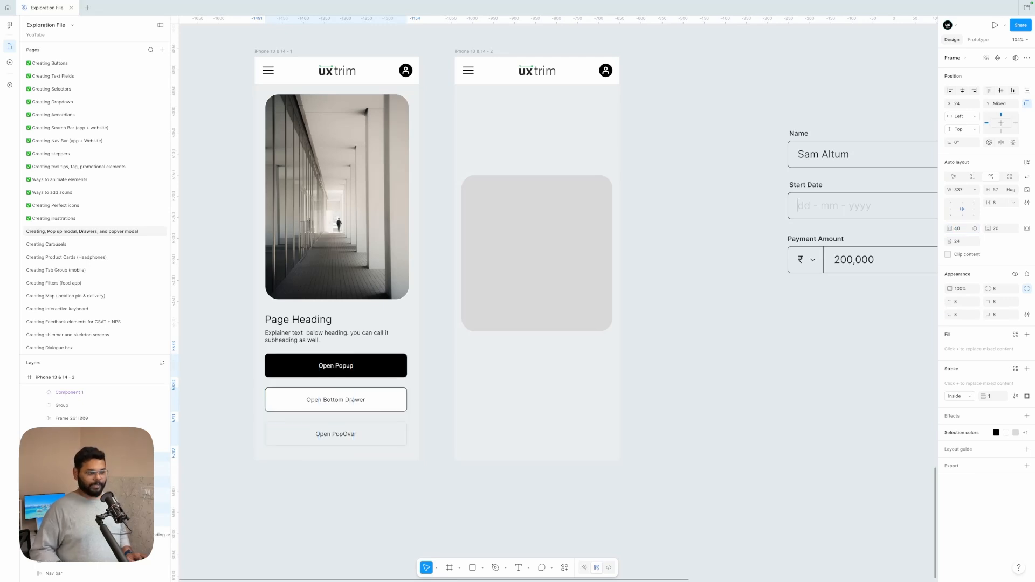
click(1001, 232)
click(968, 230)
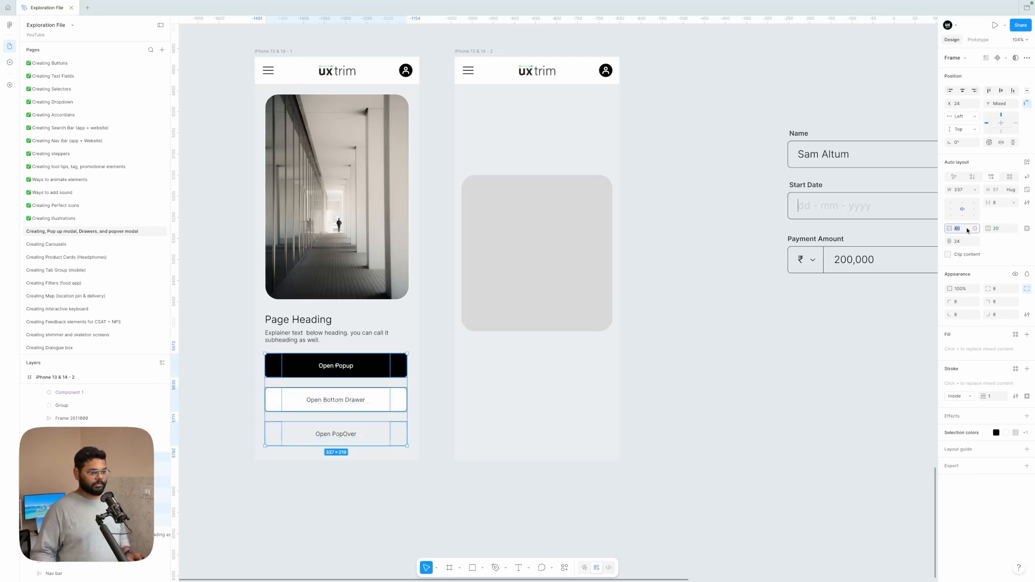
text(32)
key(Return)
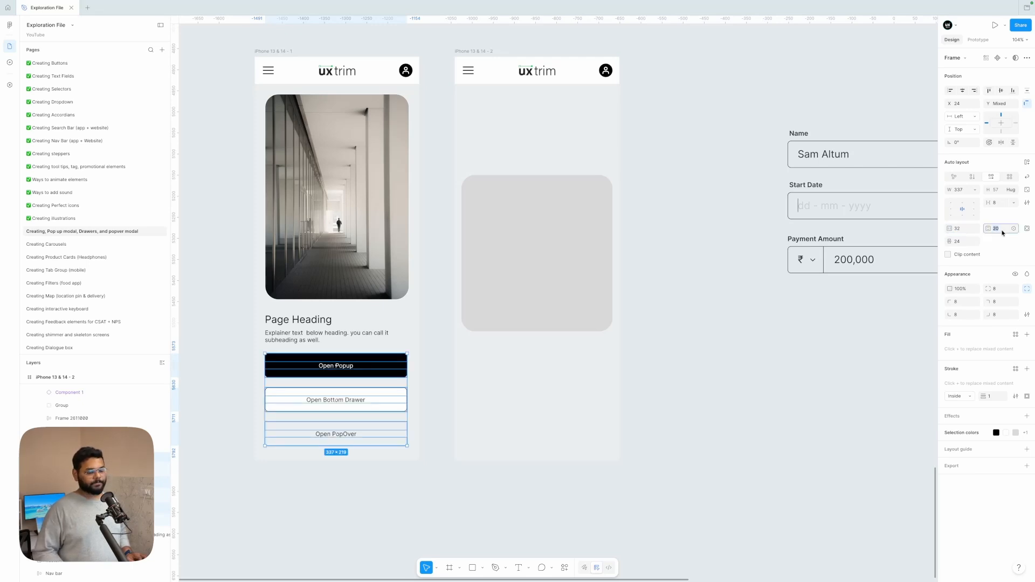
Try a vertical padding of 16 on the three buttons and set it back to 20
key(Return)
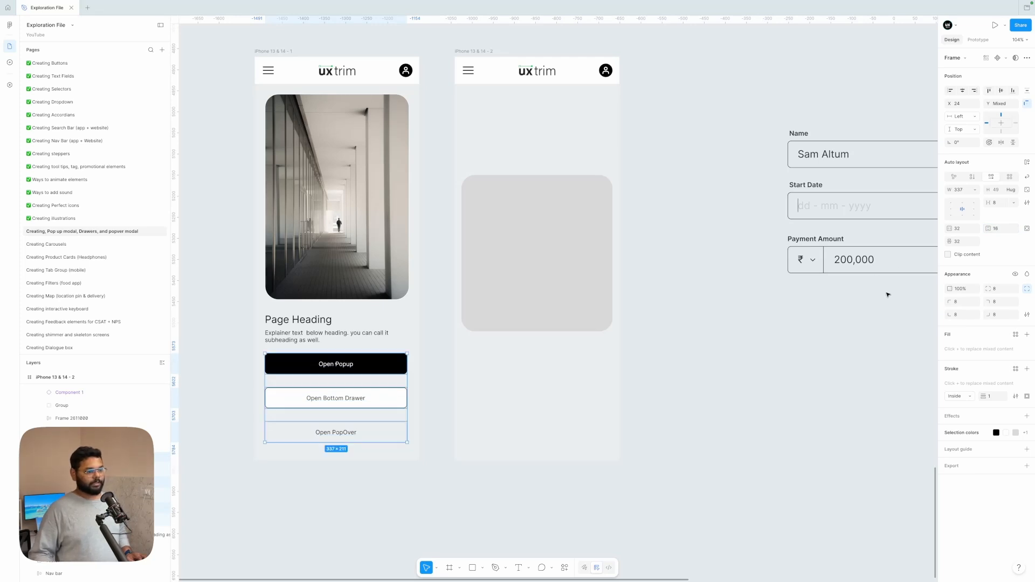
click(431, 393)
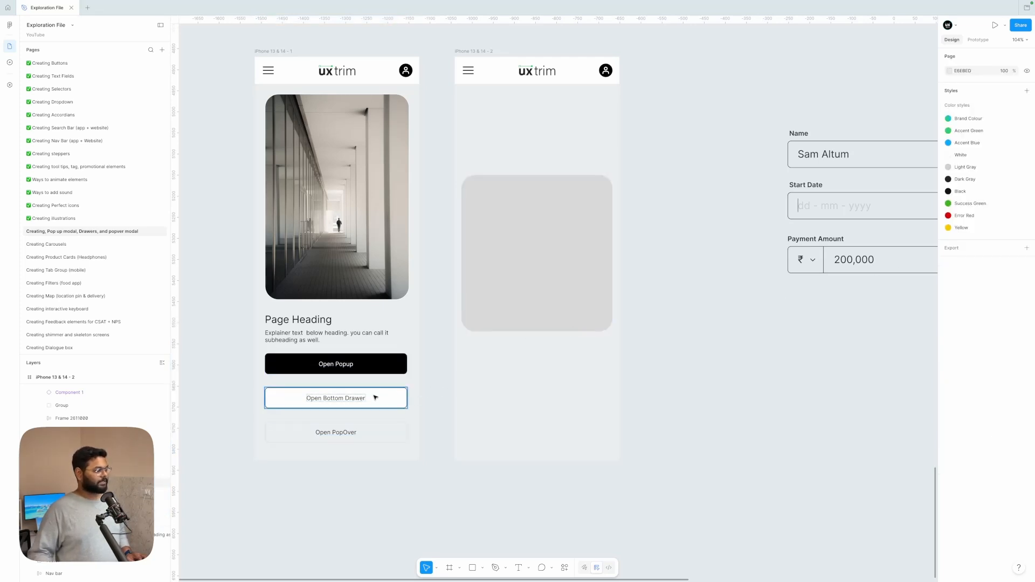
click(375, 397)
drag(345, 506, 372, 362)
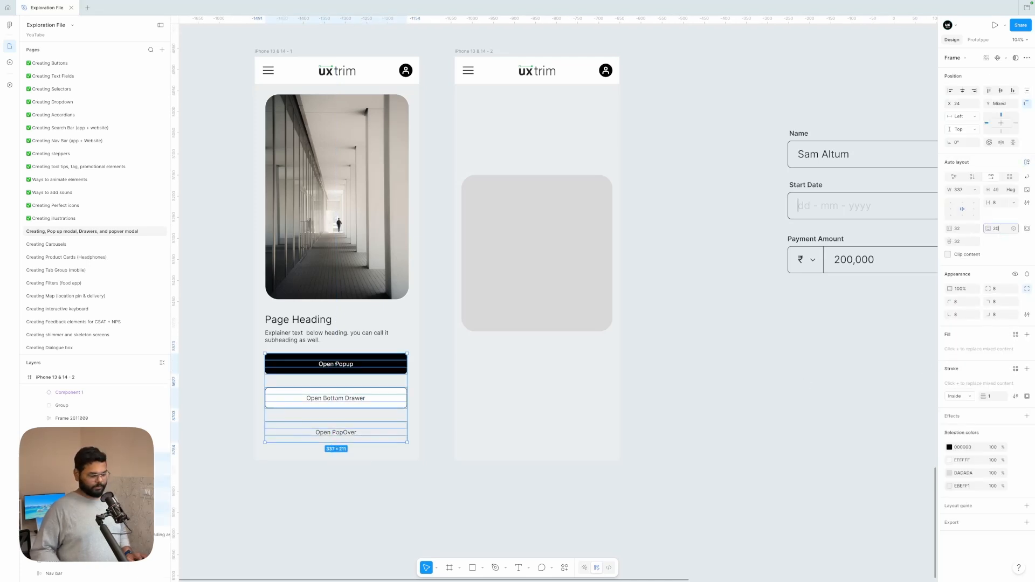
key(Return)
click(610, 424)
scroll(609, 423, left, 1)
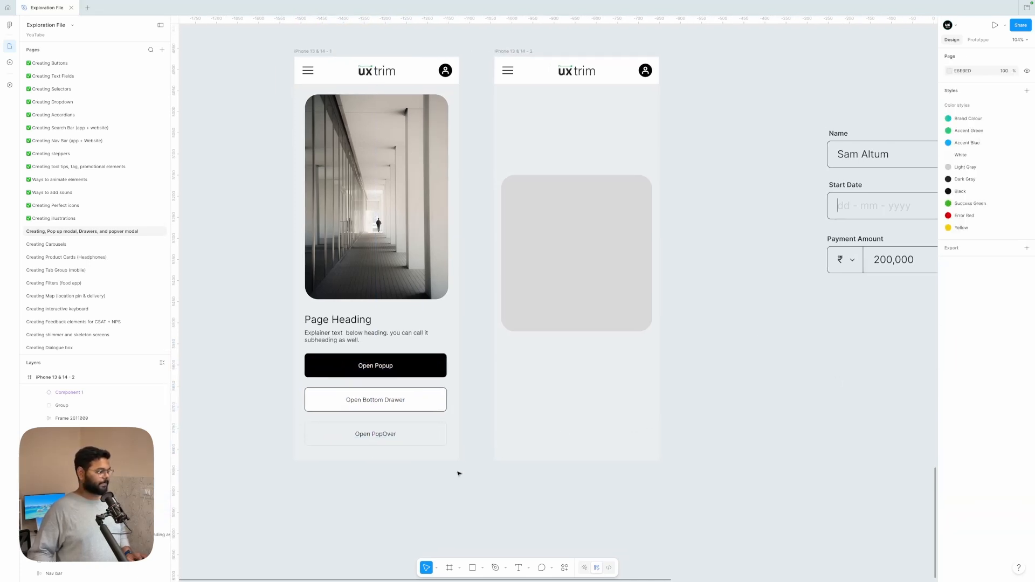
scroll(458, 474, up, 1)
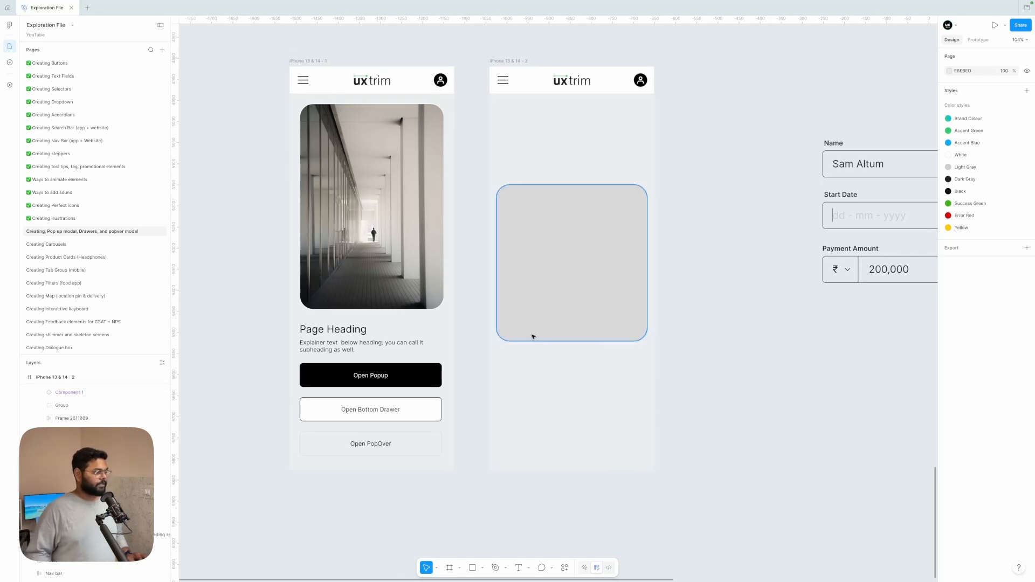
Duplicate the "Open Bottom Drawer" button onto the empty canvas beside the second phone frame
click(390, 409)
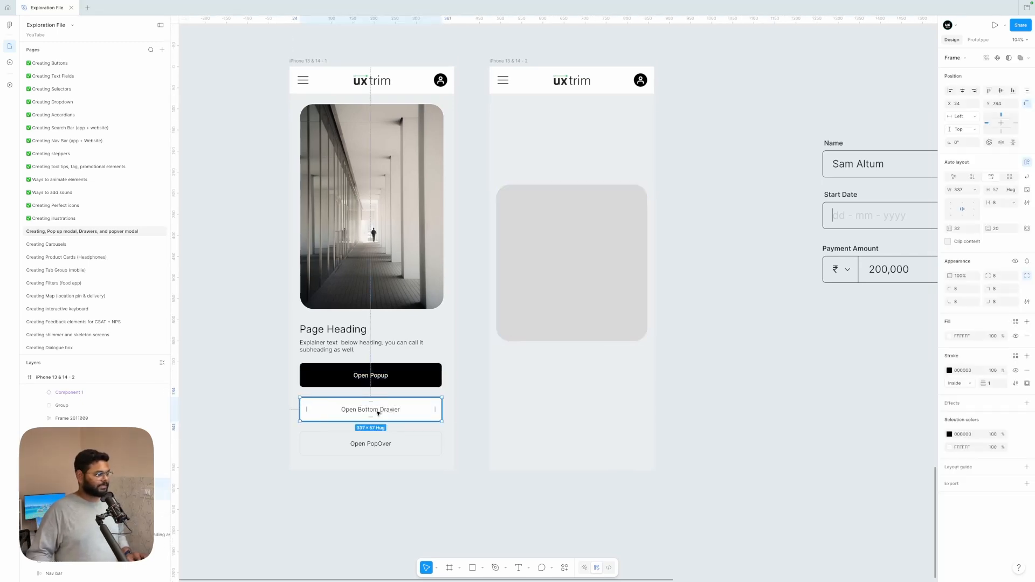
drag(477, 413, 770, 355)
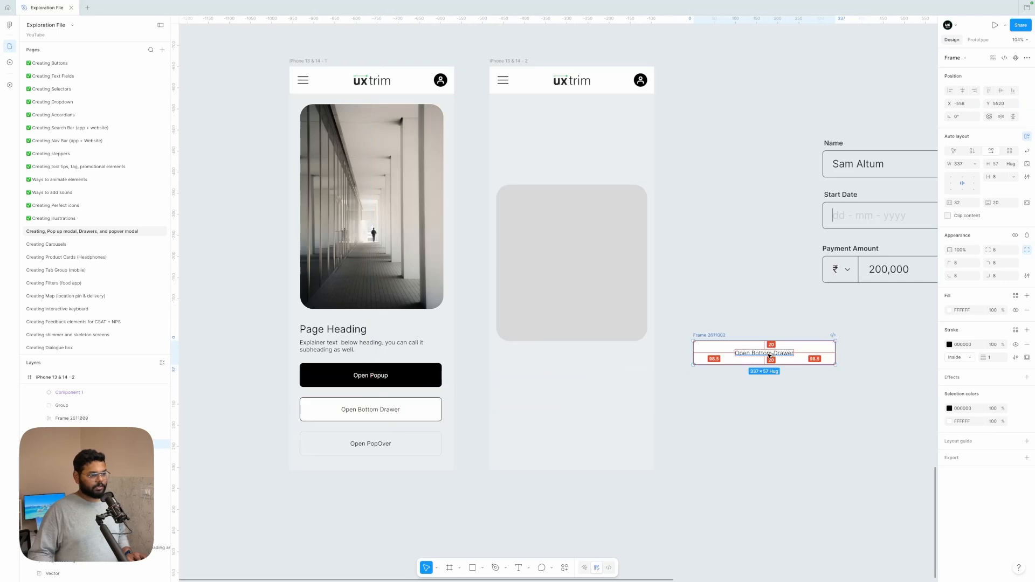
scroll(769, 355, right, 1)
Set the width of the copied button's label text to fill its container
key(Return)
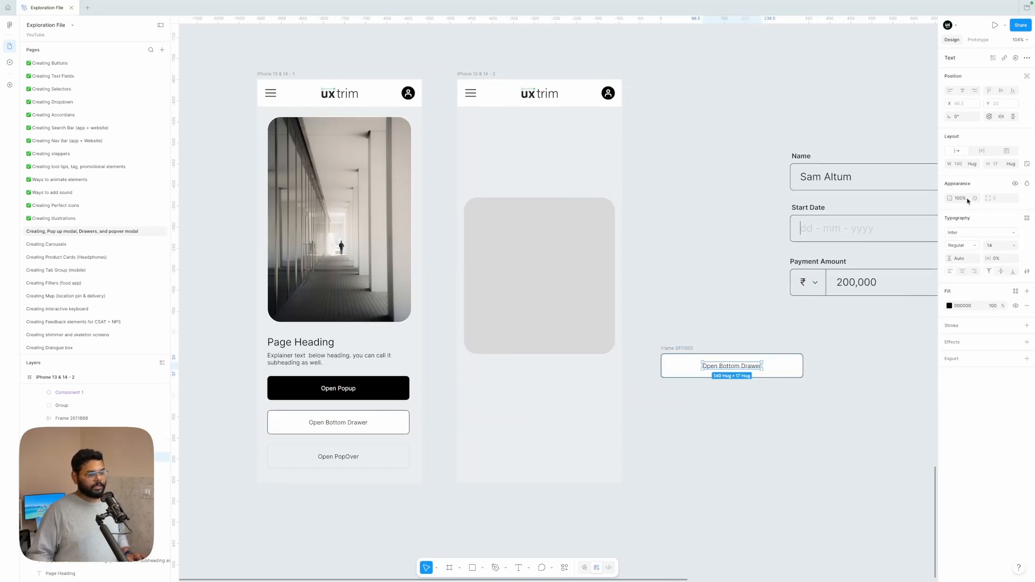
click(974, 164)
click(949, 174)
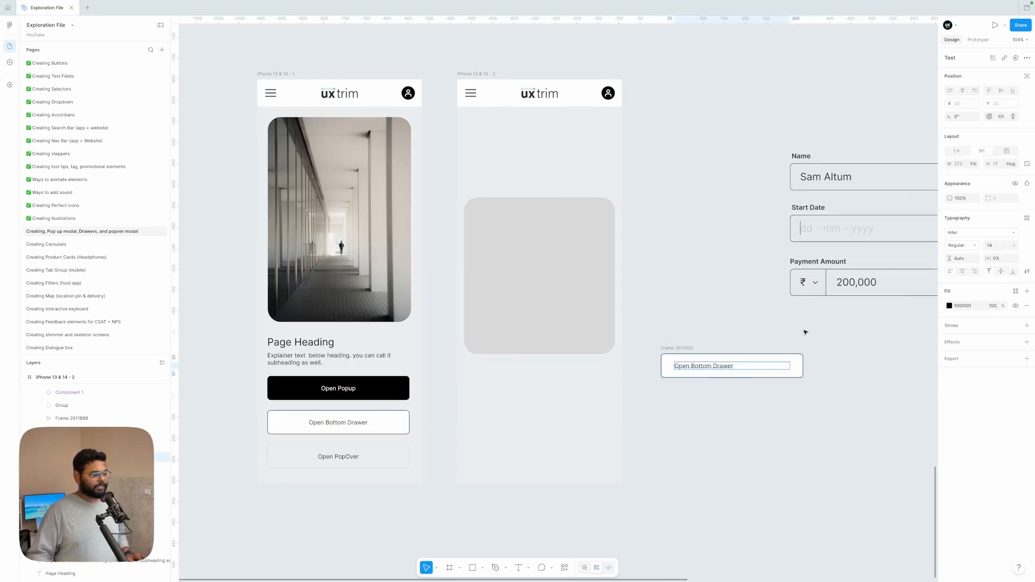
Set the copied button's horizontal padding to 24
click(703, 426)
scroll(703, 425, down, 1)
scroll(702, 426, right, 1)
click(687, 358)
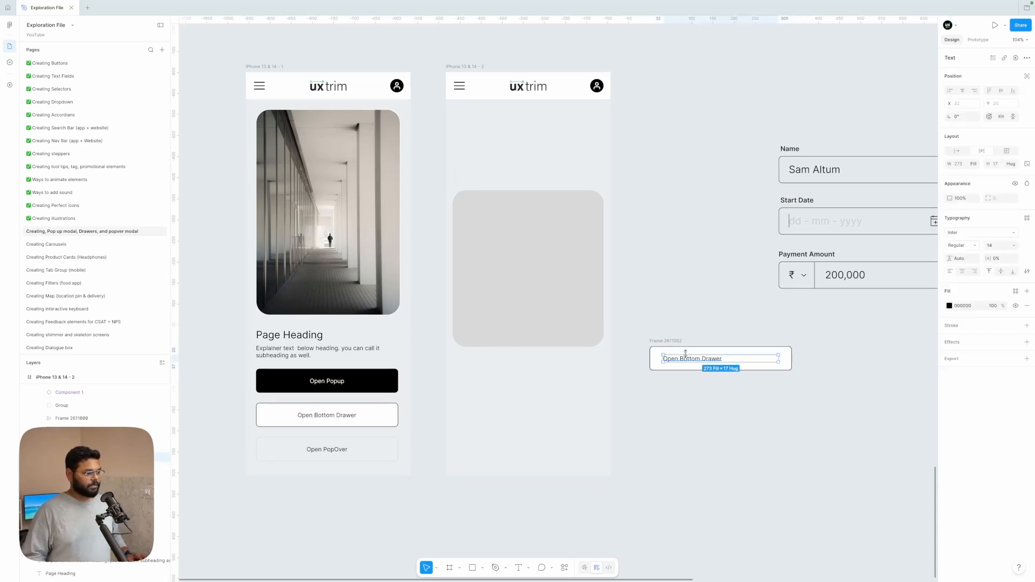
click(958, 202)
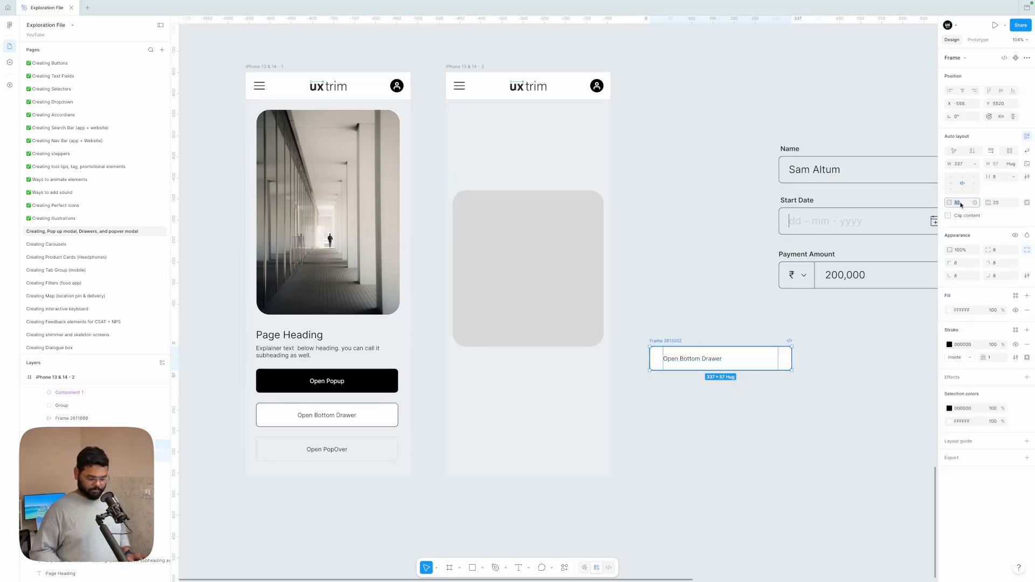
text(24)
key(Return)
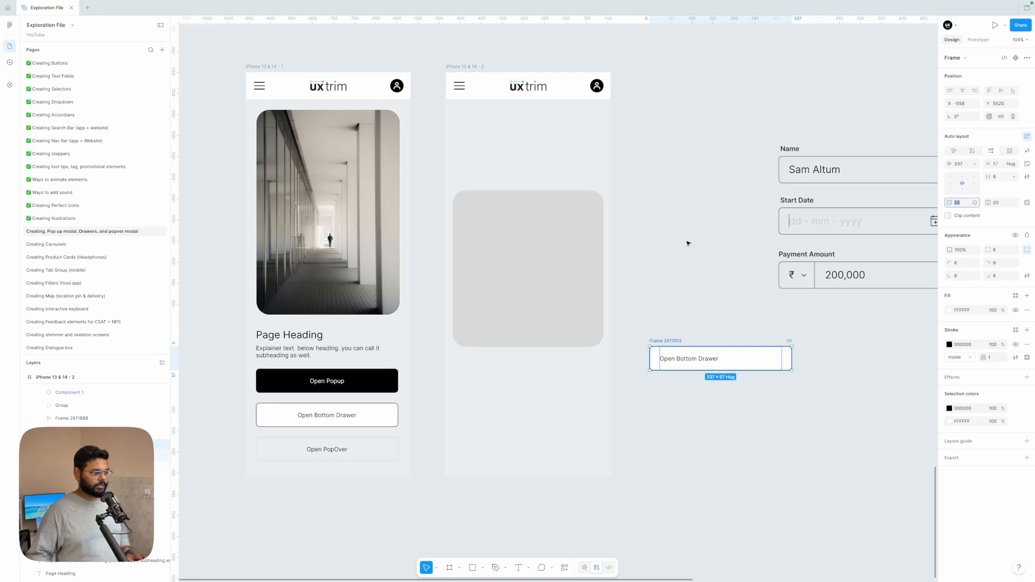
Move the copied button onto the upper part of the grey rectangle and change its stroke colour to C7C7C7
drag(669, 340, 490, 204)
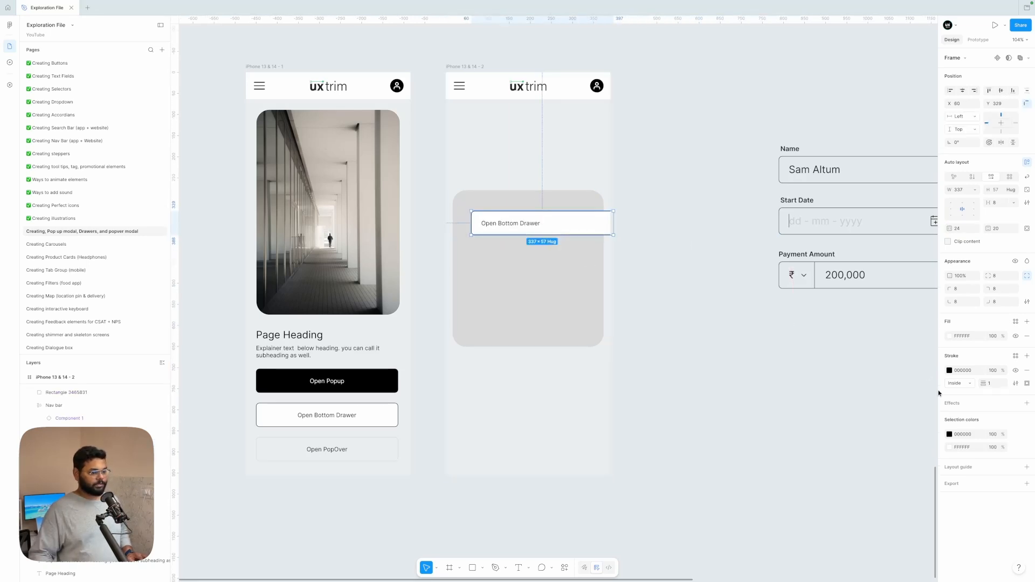
click(949, 372)
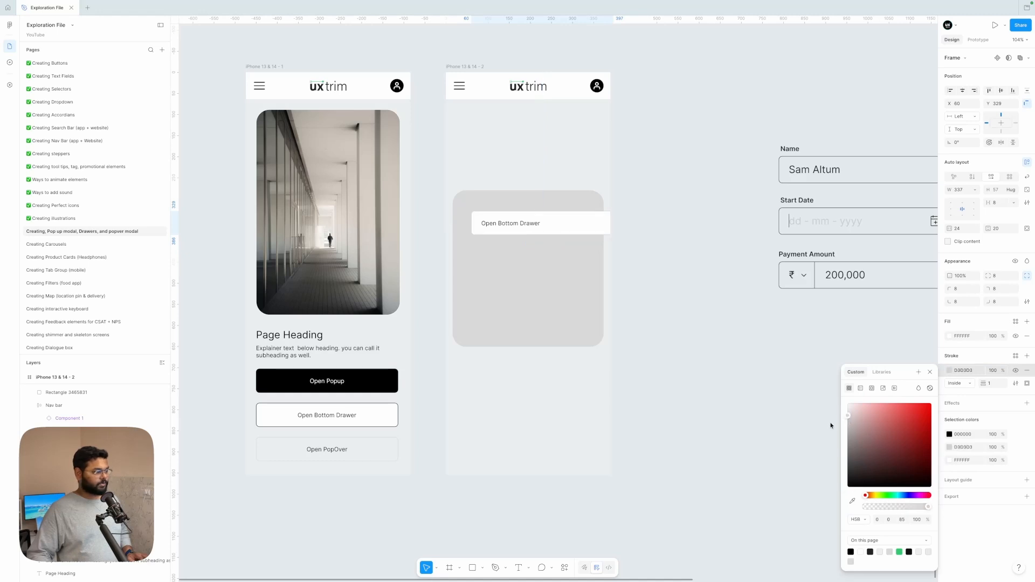
drag(830, 426, 829, 429)
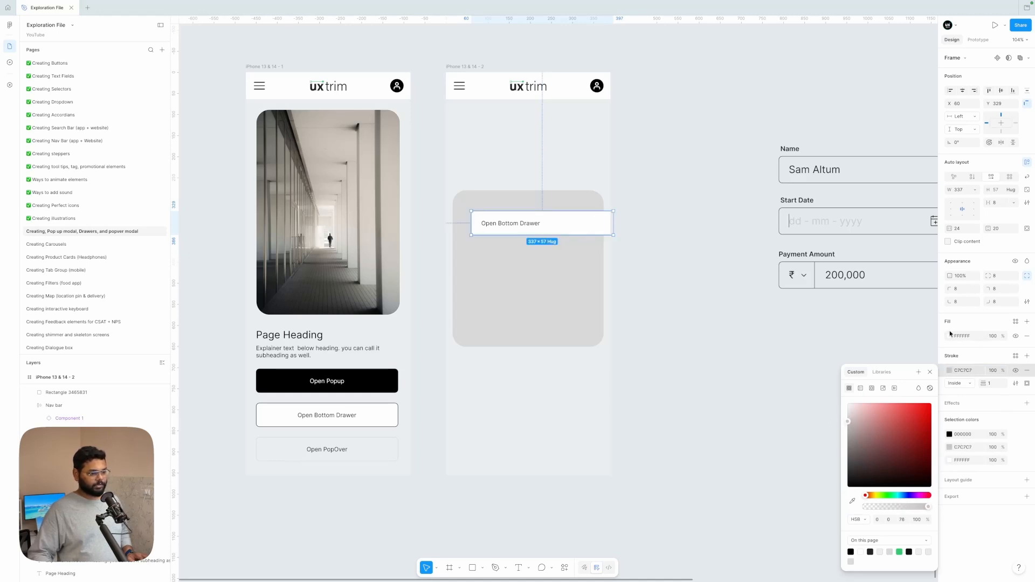
Change the fill of the rounded grey rectangle in the second phone frame to white, FFFFFF
click(527, 282)
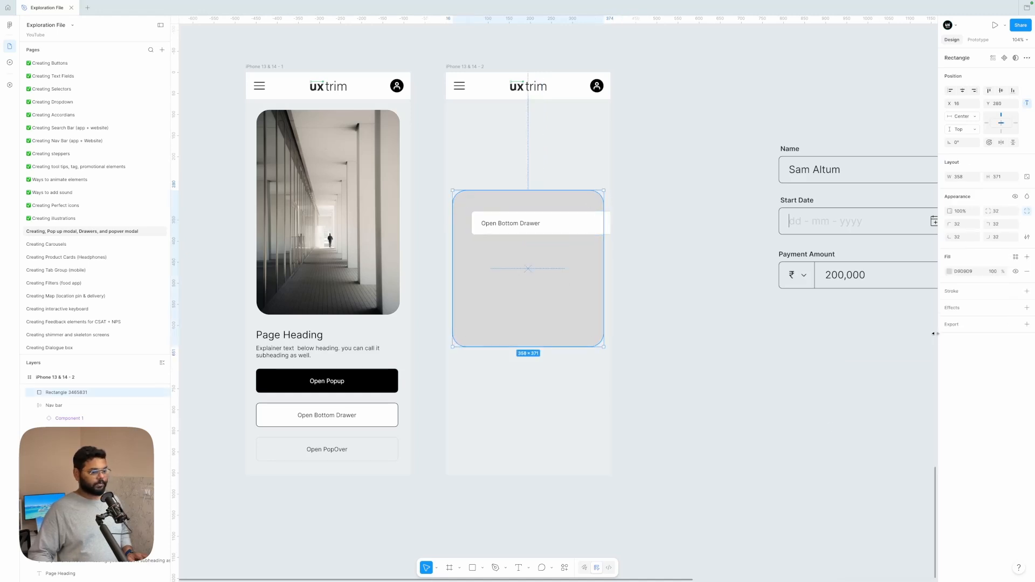
click(950, 272)
drag(863, 320, 786, 227)
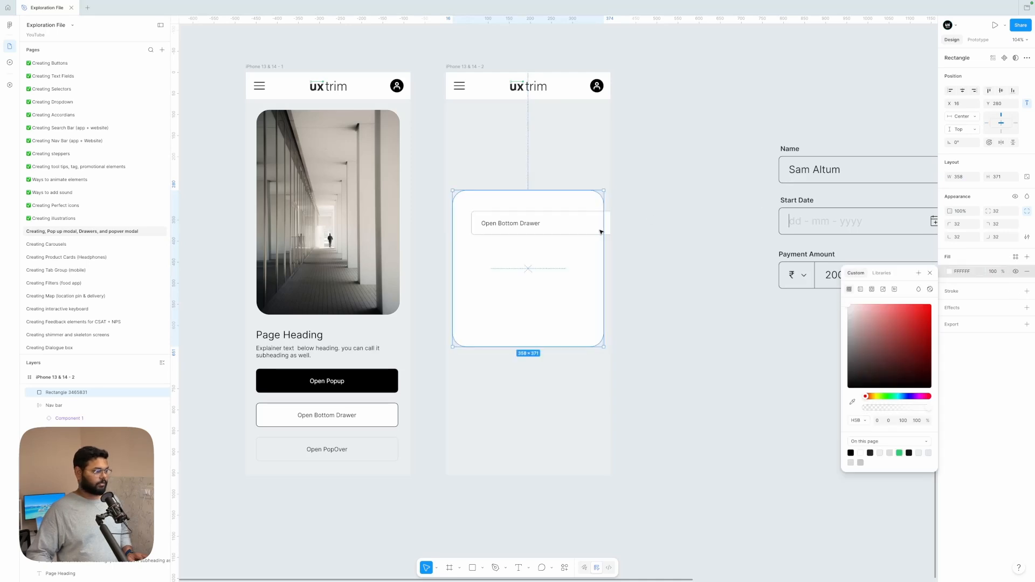
Resize the outlined field from both sides to a width of 311 so it fits inside the white card
click(572, 231)
drag(612, 223, 596, 224)
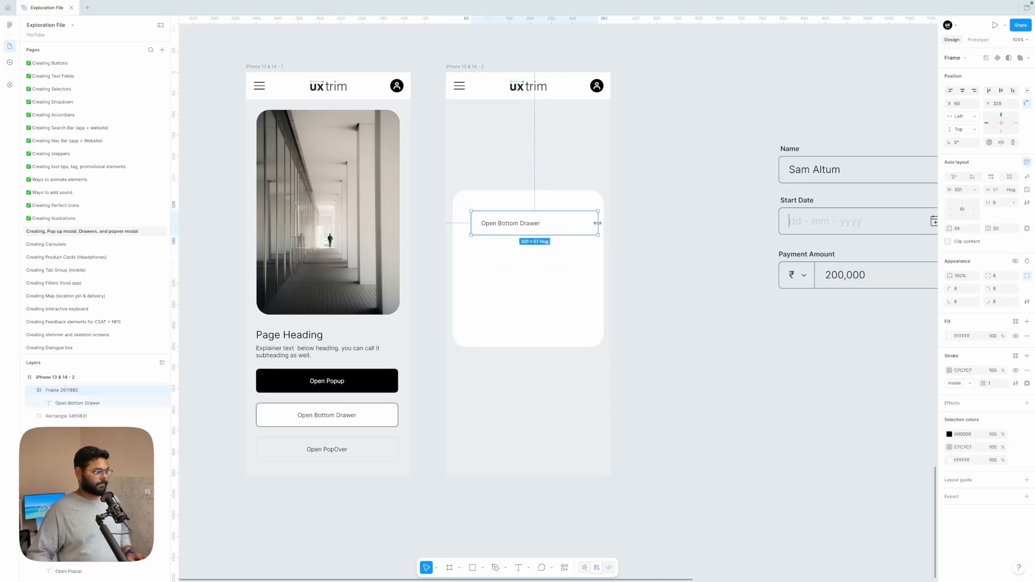
drag(472, 221, 464, 222)
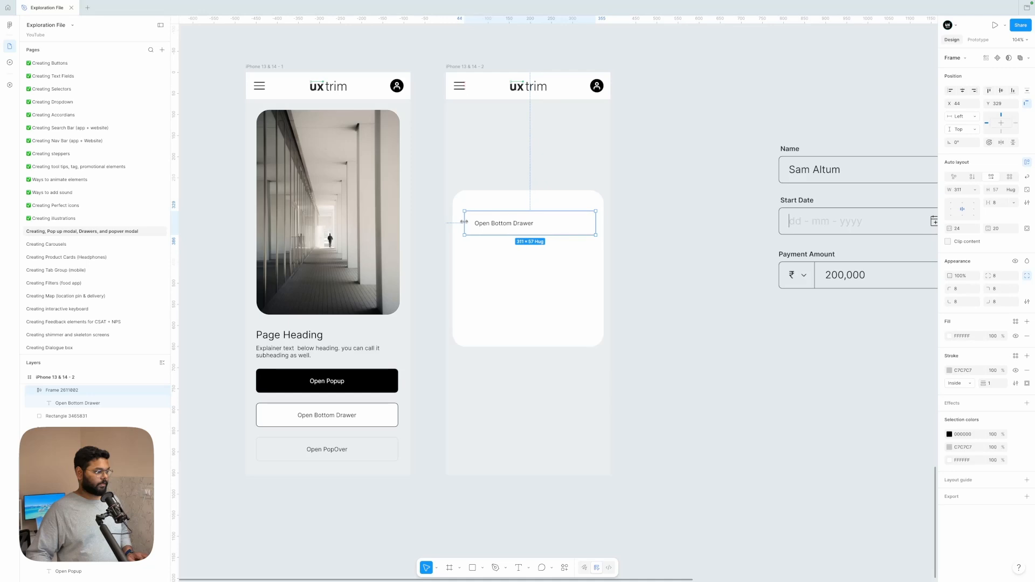
click(661, 236)
Place a copy of the field's text below the field and change its wording to "Name"
double_click(500, 224)
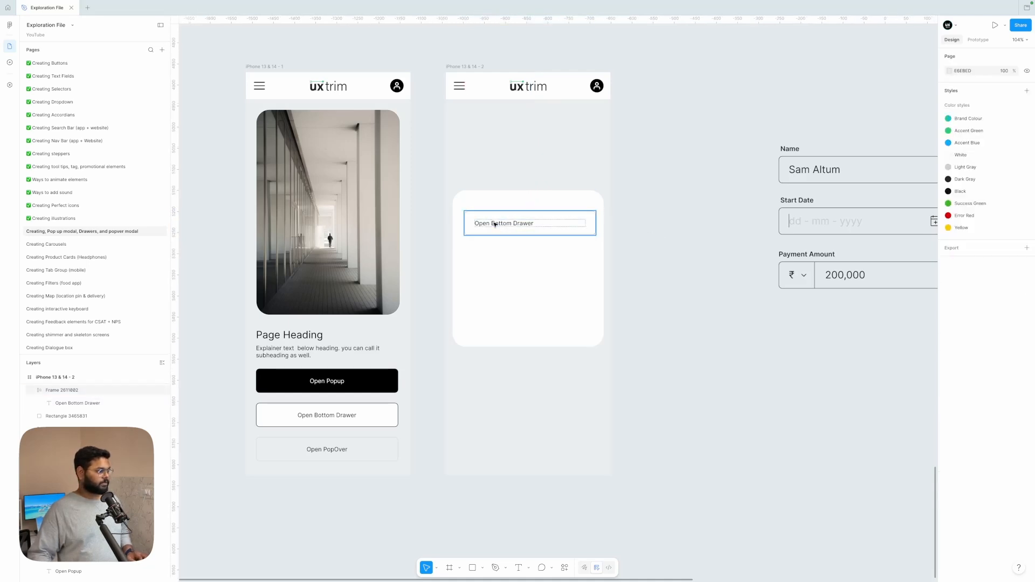
click(495, 225)
double_click(499, 231)
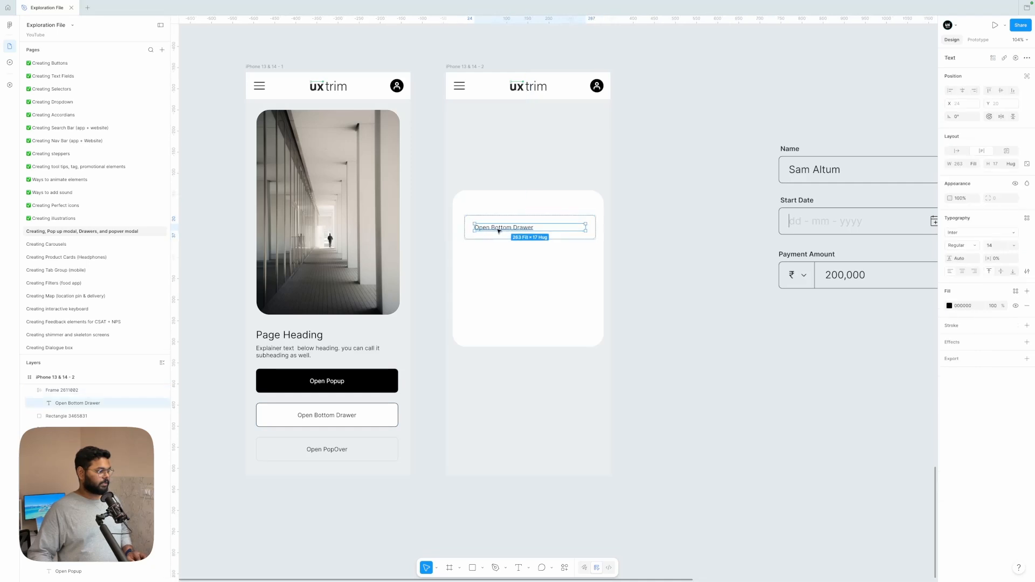
drag(497, 229, 492, 268)
double_click(492, 267)
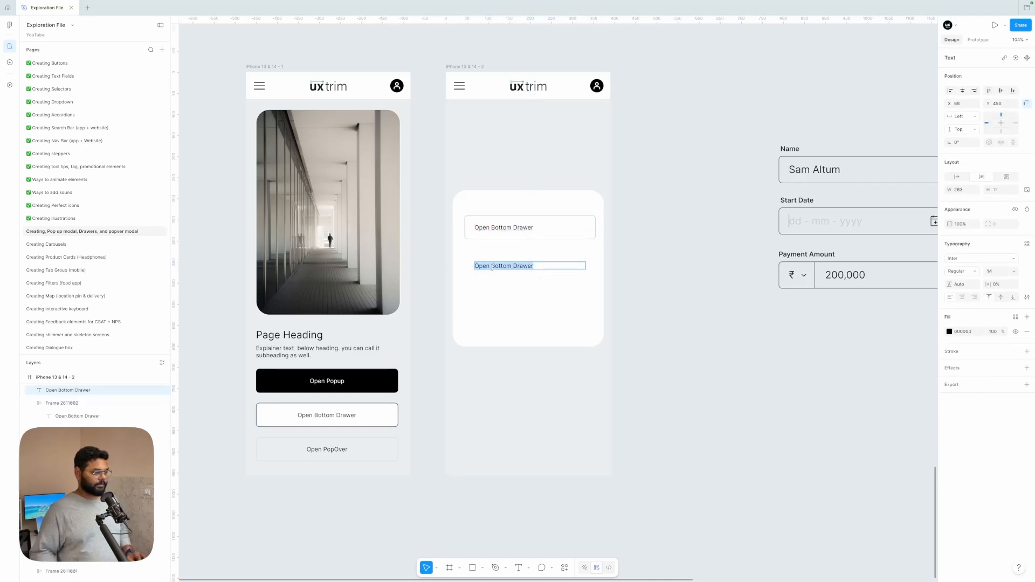
text(Name)
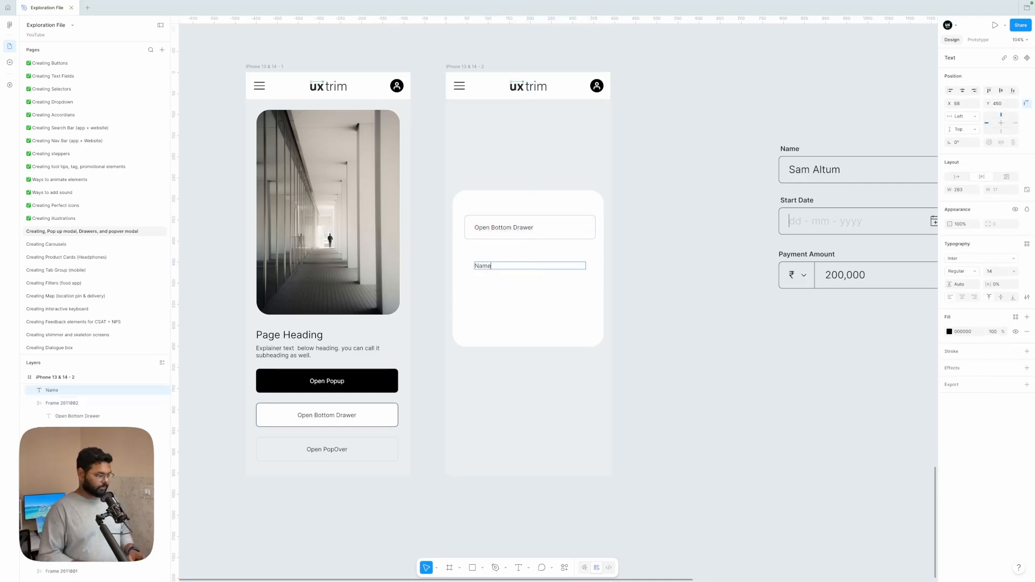
key(Escape)
Combine the labelled field and the white rectangle into an auto layout card, and duplicate the labelled field twice
shift+click(488, 259)
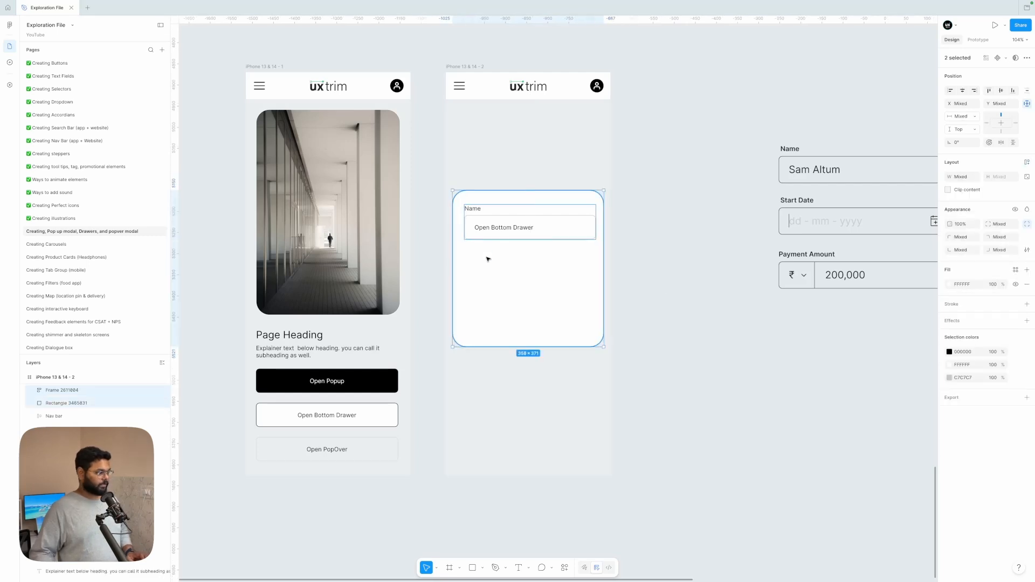
key(shift+a)
key(Return)
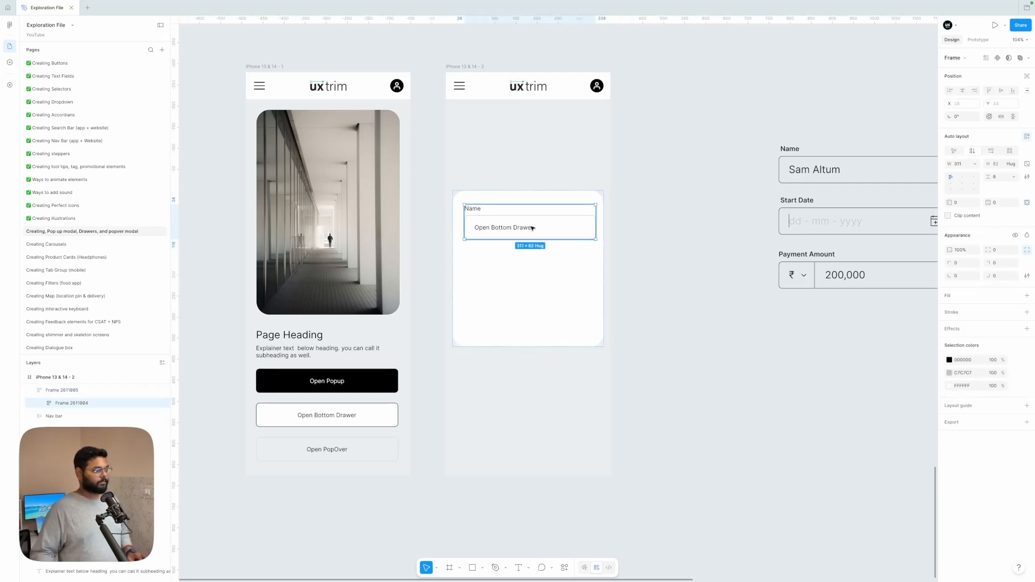
key(ctrl+d)
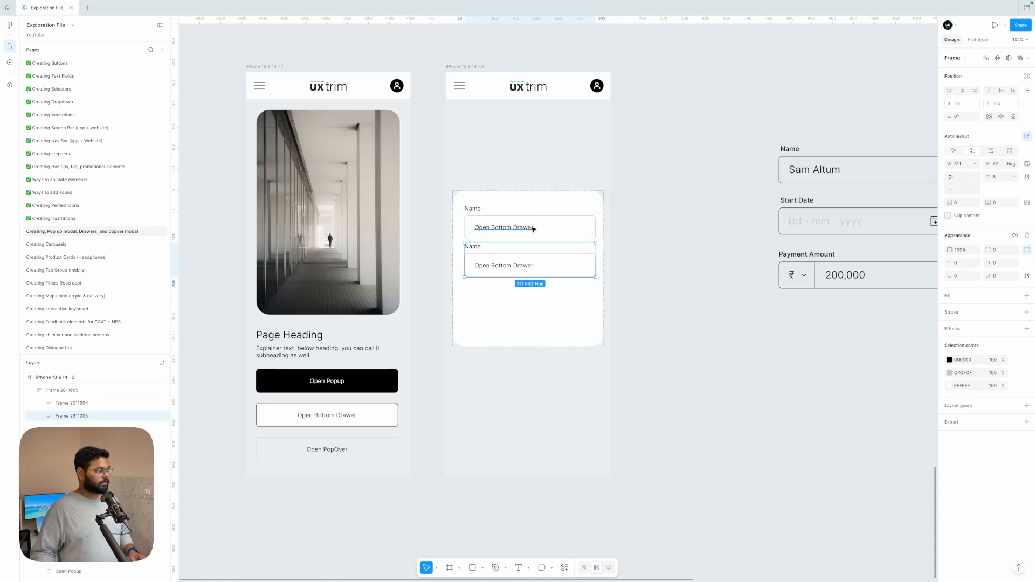
key(ctrl+d)
click(645, 252)
Set the width of all three labelled field groups in the card to fill the container
click(536, 221)
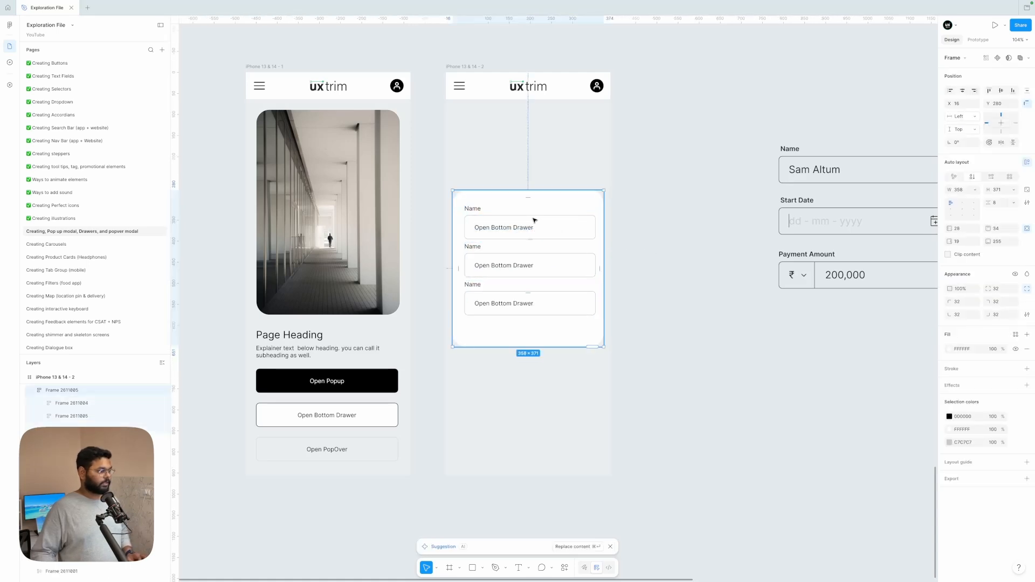
double_click(495, 223)
click(542, 200)
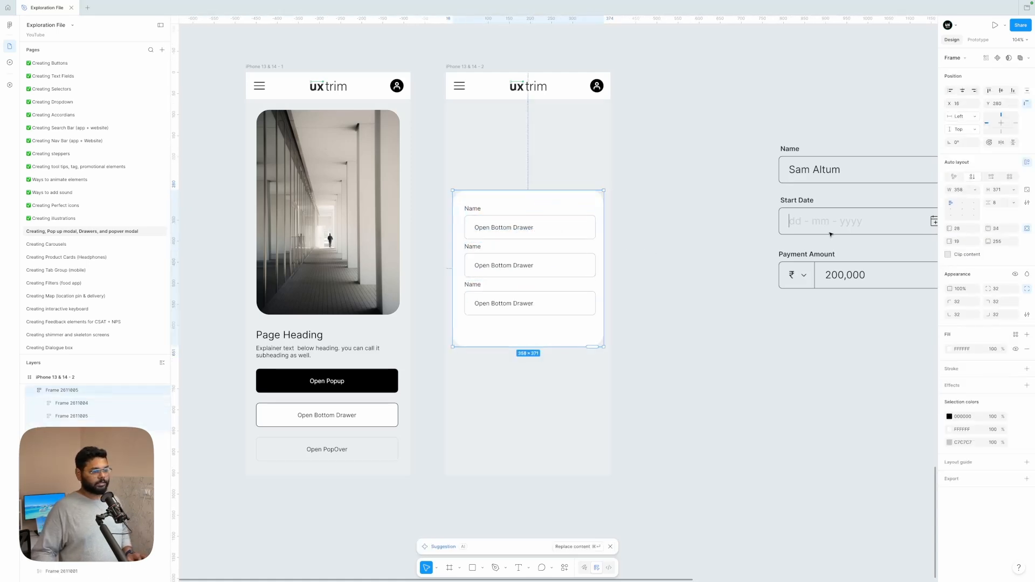
double_click(536, 210)
shift+click(502, 265)
shift+click(502, 303)
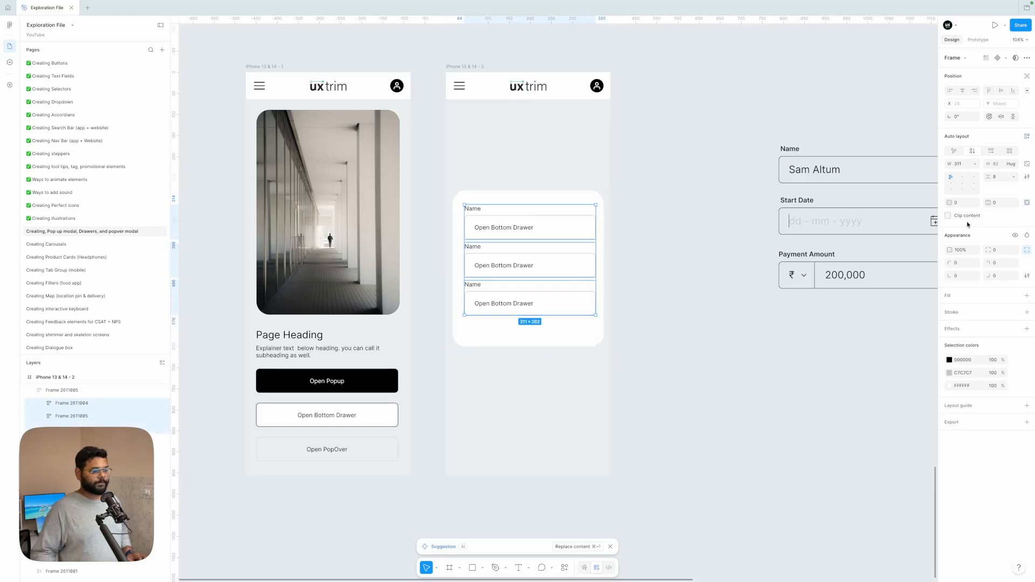
click(975, 164)
click(951, 182)
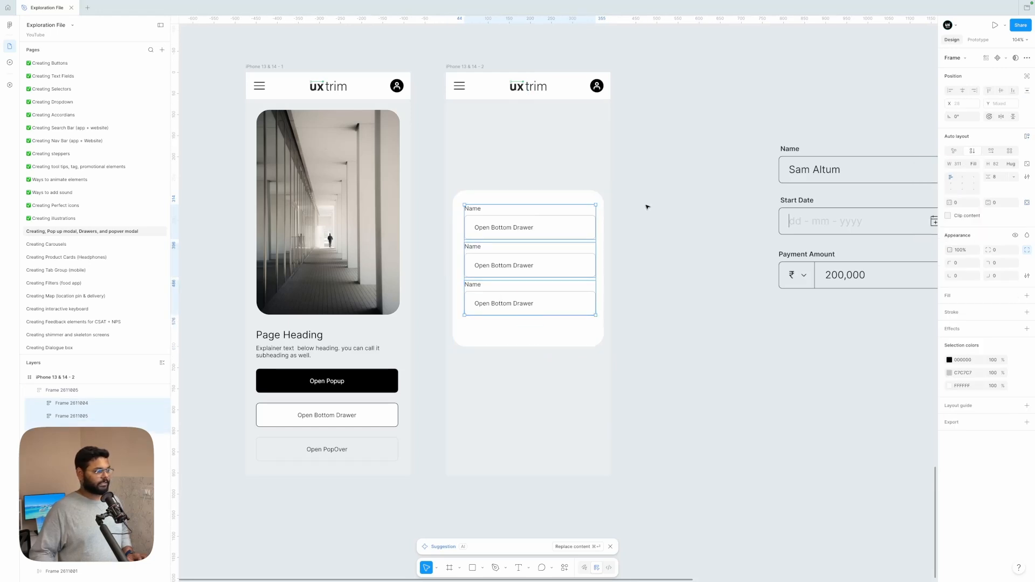
Set the gap between the card's items to 16 and its height to hug contents
click(649, 210)
click(552, 197)
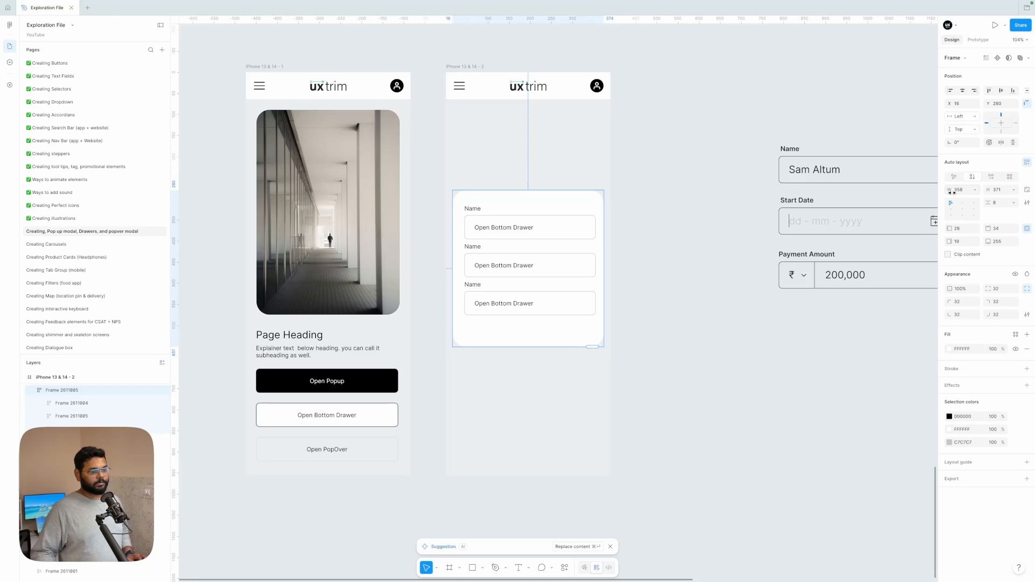
text(16)
key(Return)
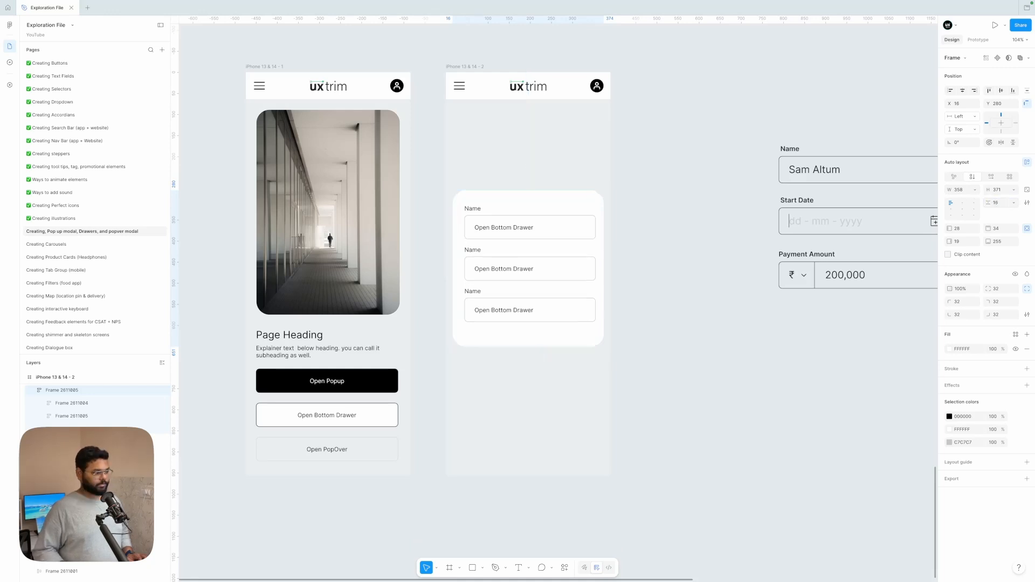
click(1013, 192)
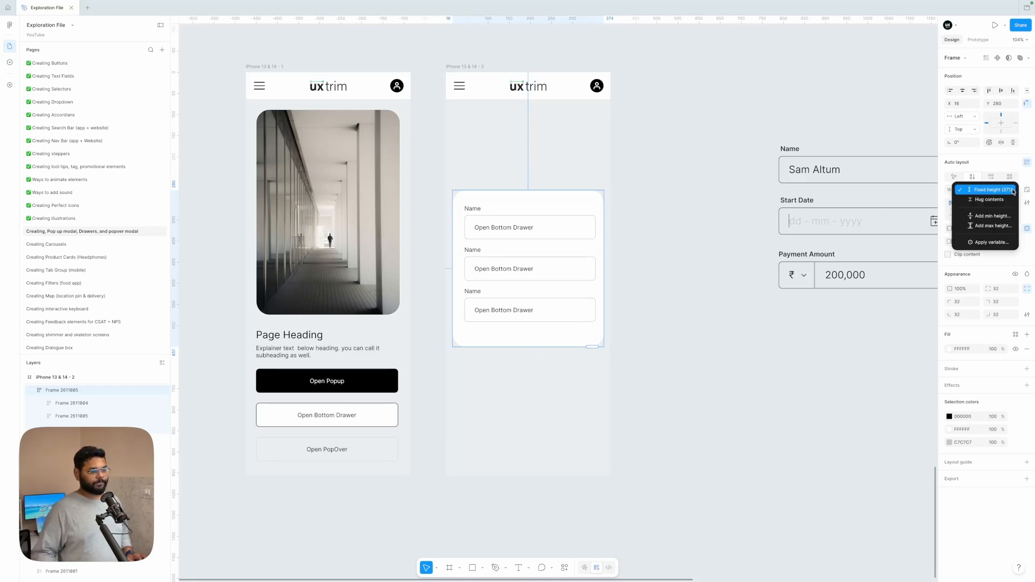
click(987, 200)
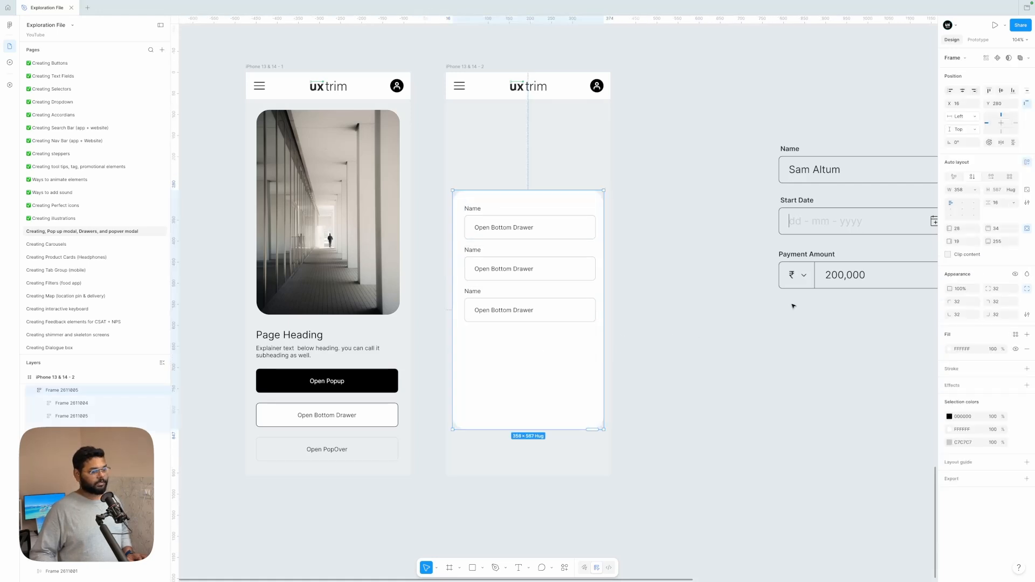
Replace the card's individual side paddings with 24 horizontal and 24 vertical padding
click(1027, 229)
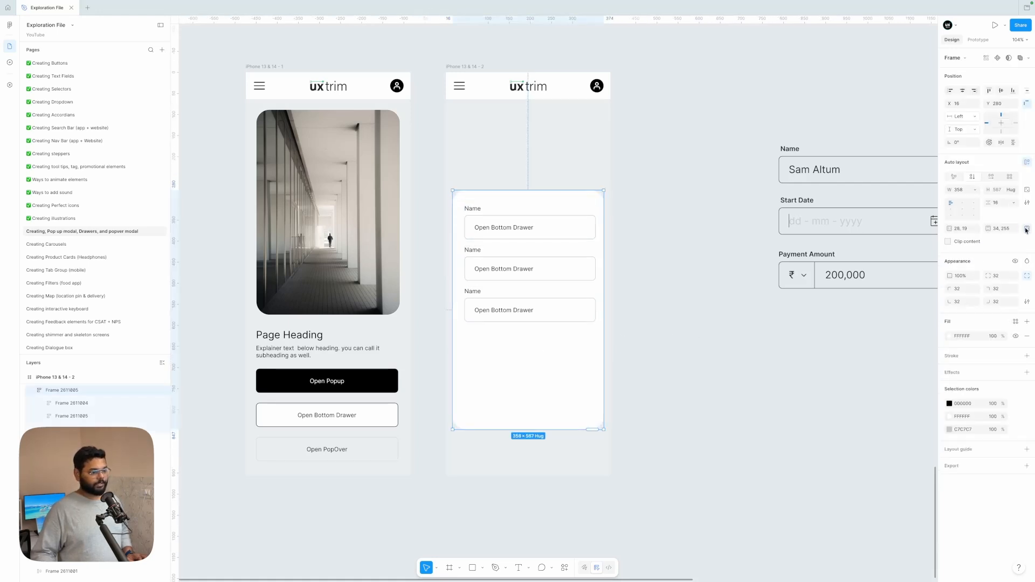
click(962, 230)
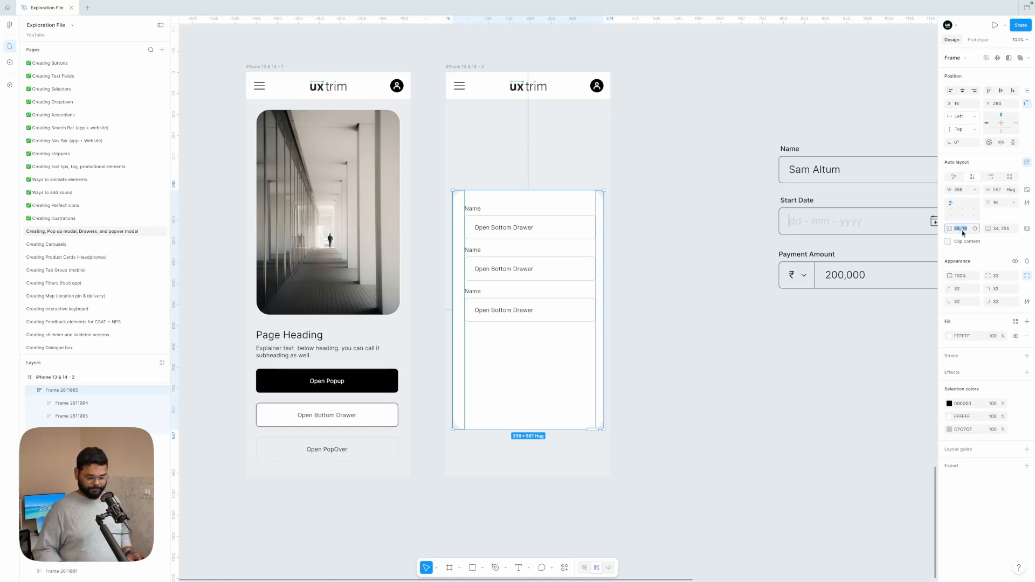
text(24)
key(Return)
click(995, 228)
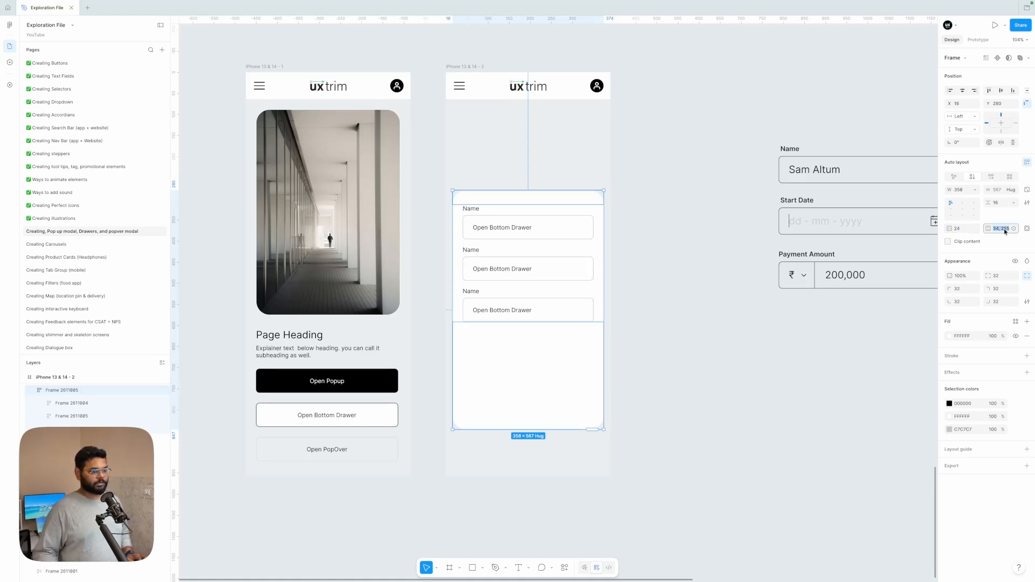
text(24)
key(Return)
click(707, 296)
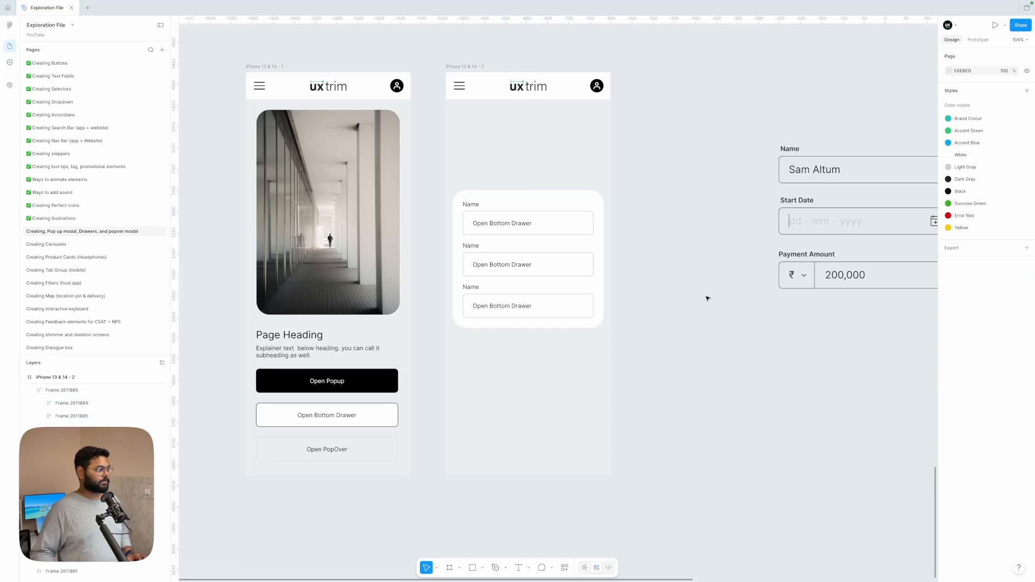
click(591, 286)
click(678, 265)
Place a copy of the Start Date field's calendar icon on the empty canvas beside the second phone frame
scroll(678, 264, right, 2)
scroll(679, 265, down, 1)
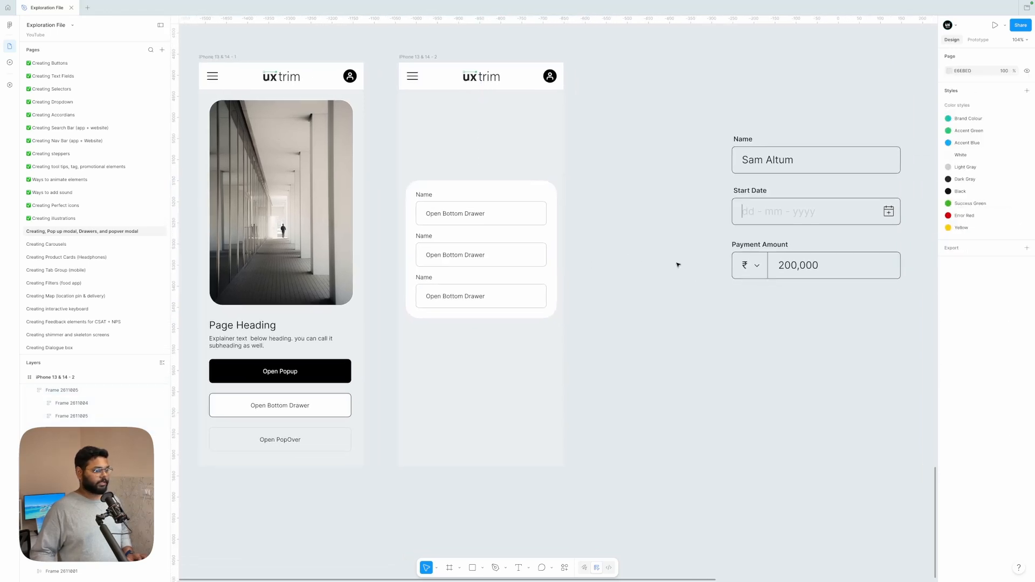
ctrl+click(889, 214)
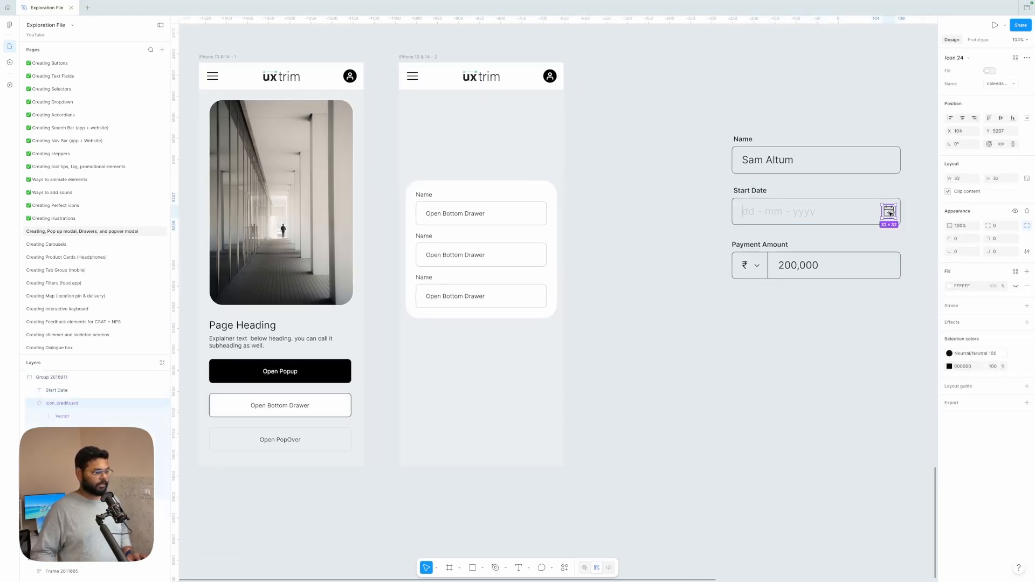
drag(889, 214, 615, 257)
click(657, 237)
click(613, 255)
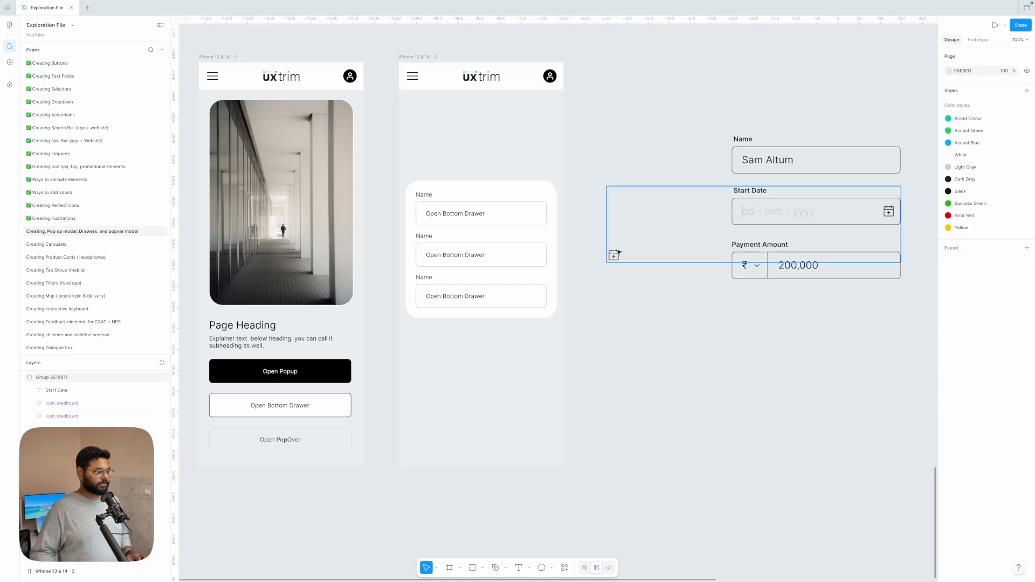
click(652, 261)
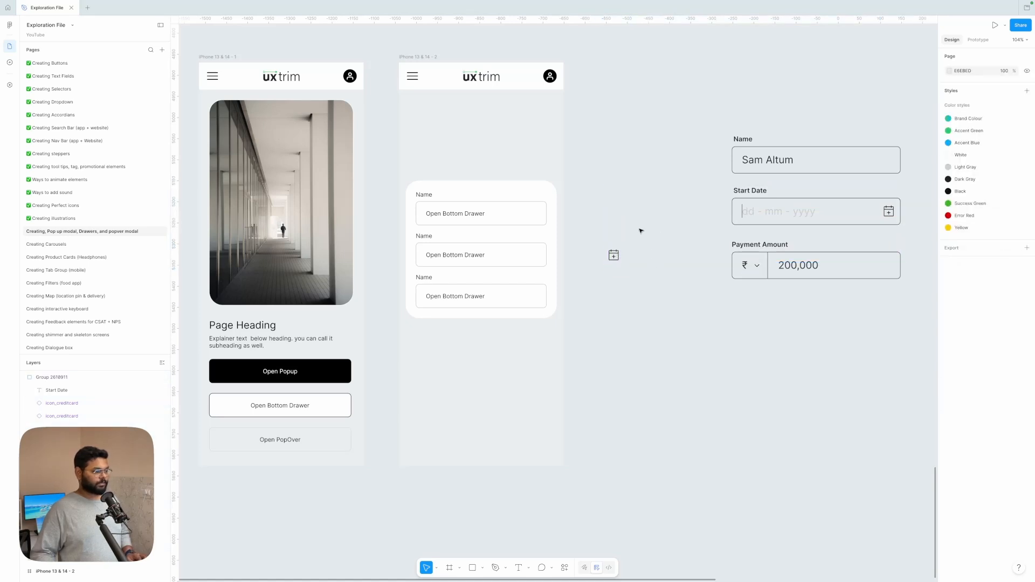
Ungroup the Start Date field group and place another copy of the calendar icon just below the first copy
click(612, 254)
double_click(614, 254)
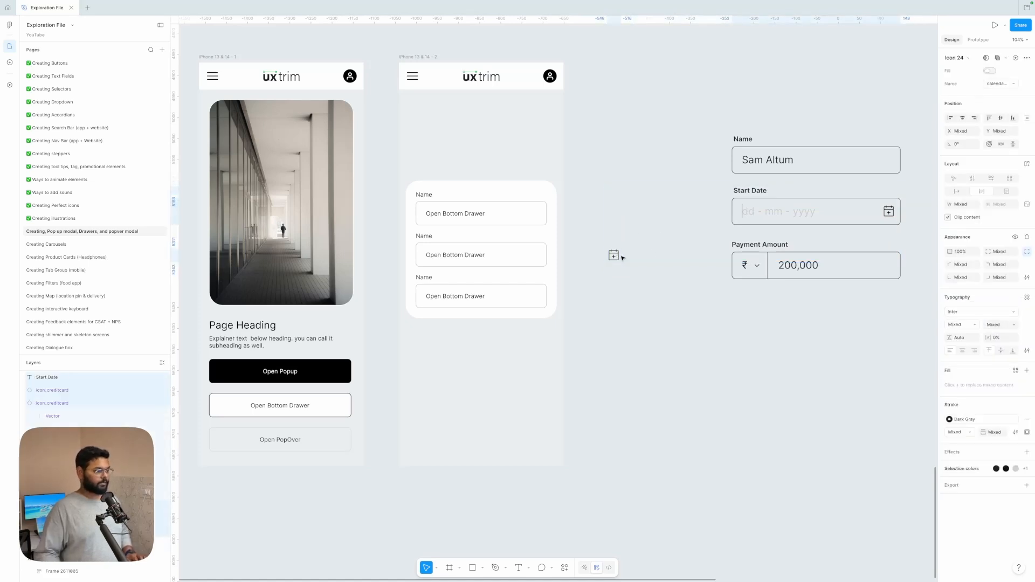
click(616, 291)
drag(614, 255, 625, 283)
Swap the lower copied calendar icon to the x-circle icon
click(999, 84)
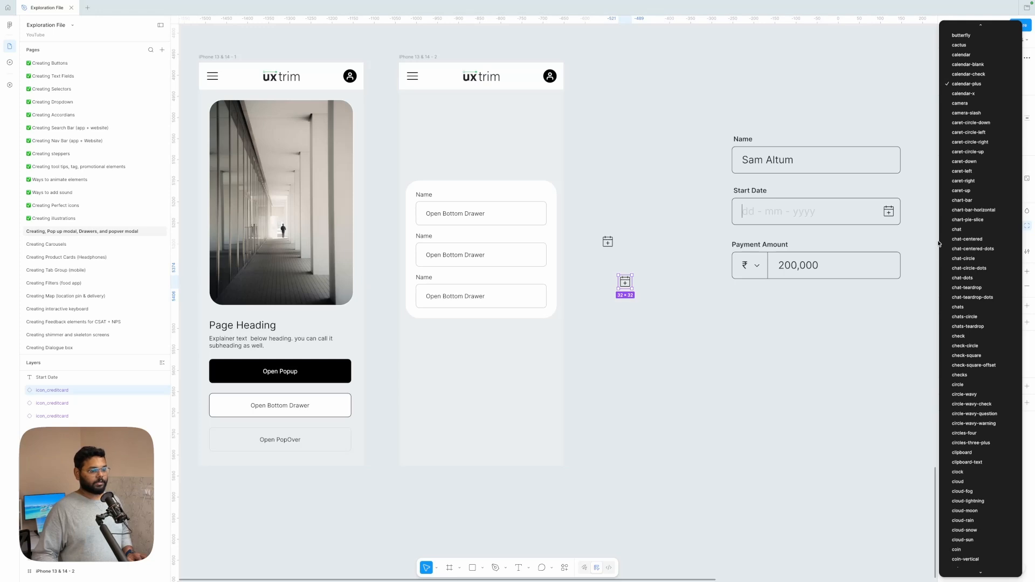
scroll(979, 349, down, 15)
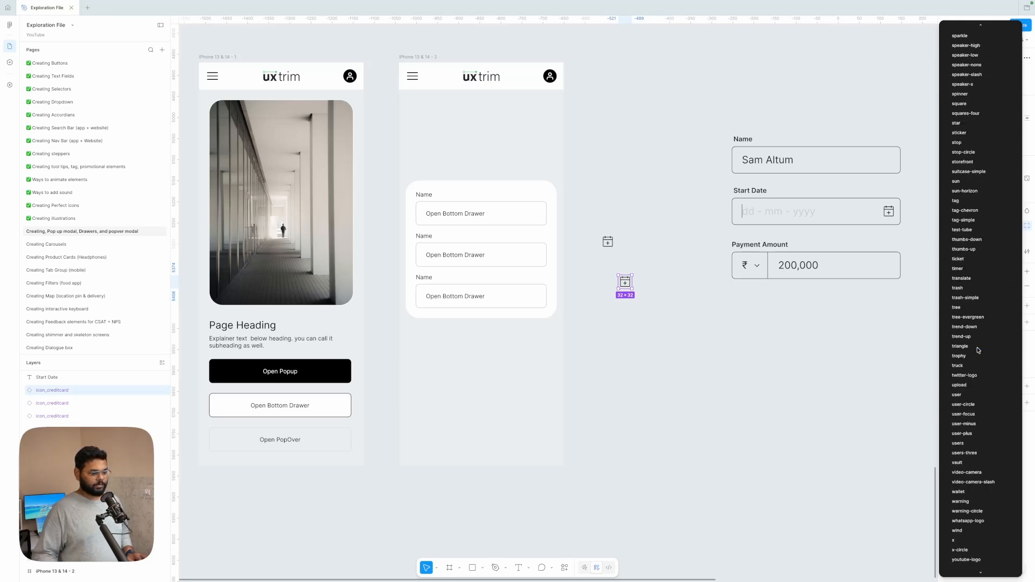
click(960, 550)
click(703, 405)
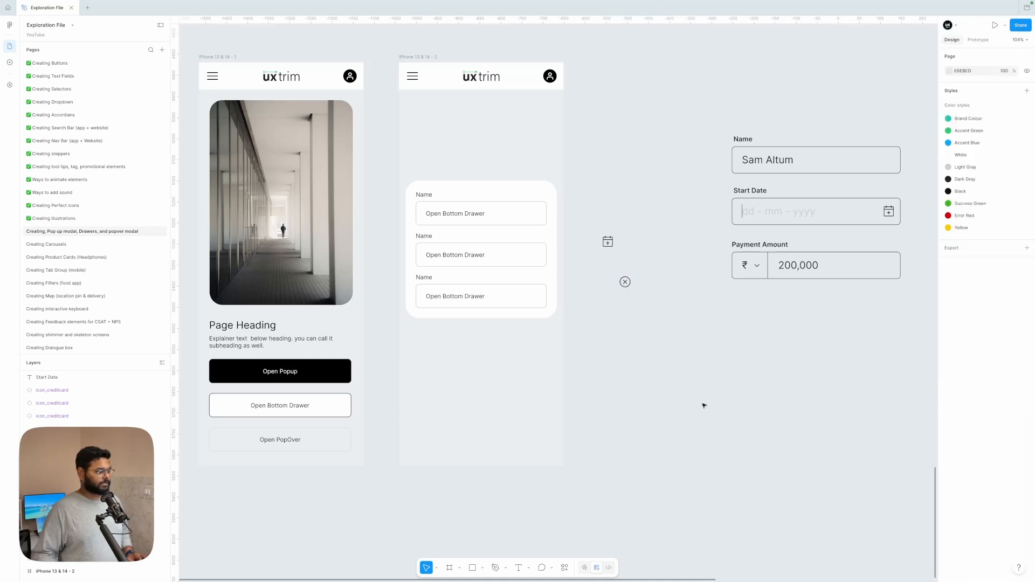
Cut the x-circle icon from the canvas and paste it into the white card as the first item above the fields
click(625, 281)
scroll(627, 278, up, 3)
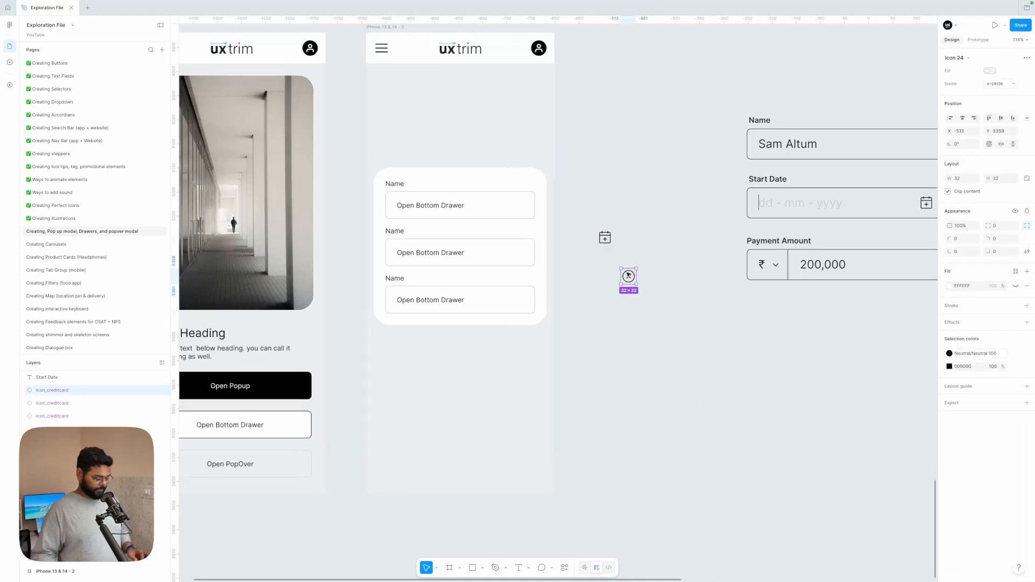
key(Delete)
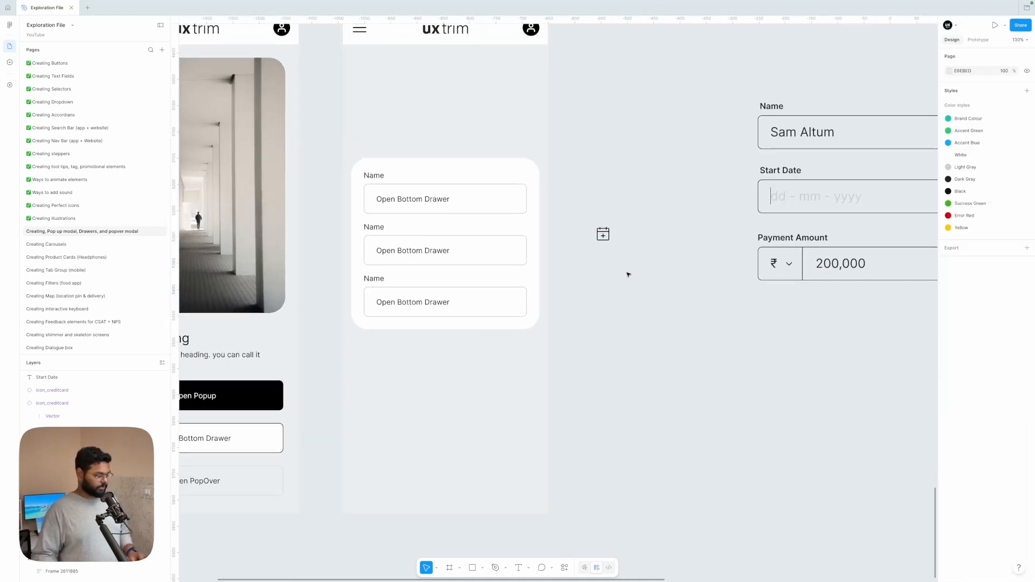
click(484, 170)
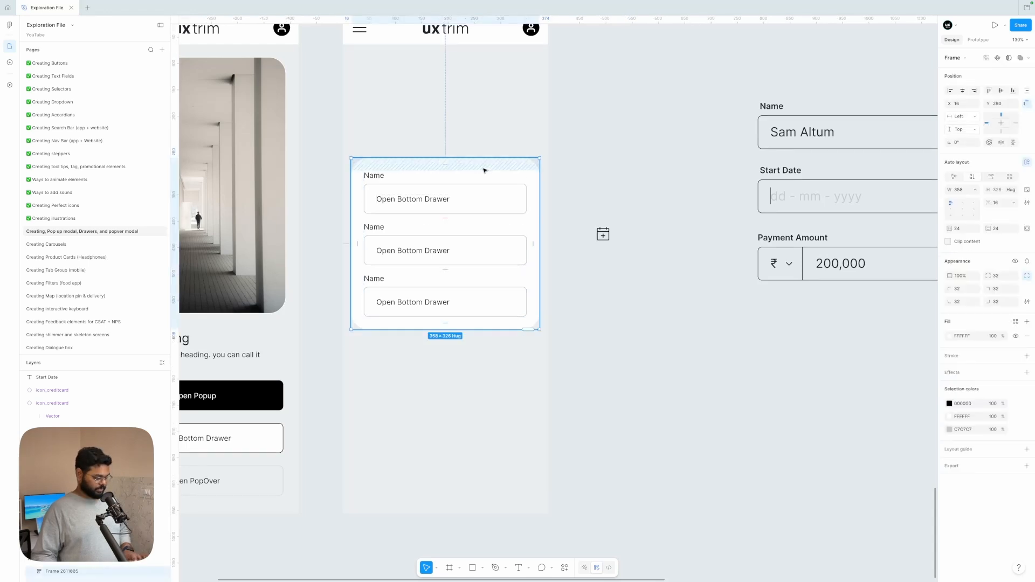
key(ctrl+v)
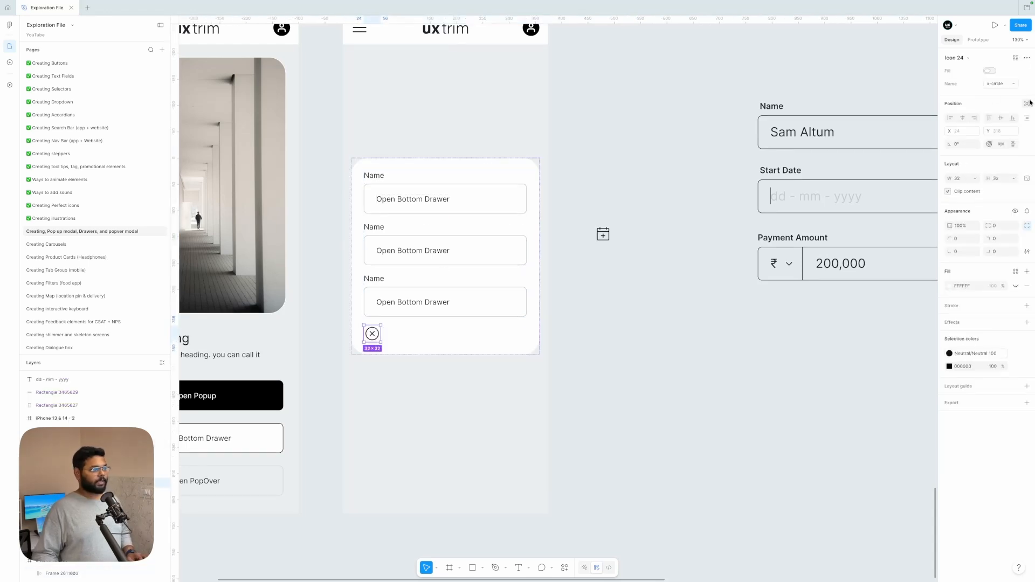
key(Up)
key(Up)
key(Up)
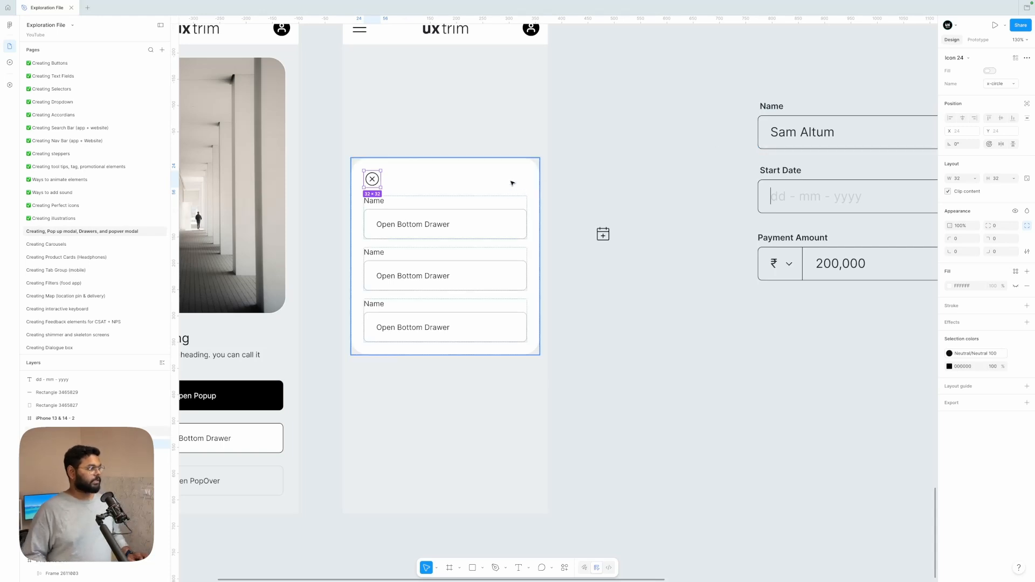
click(638, 178)
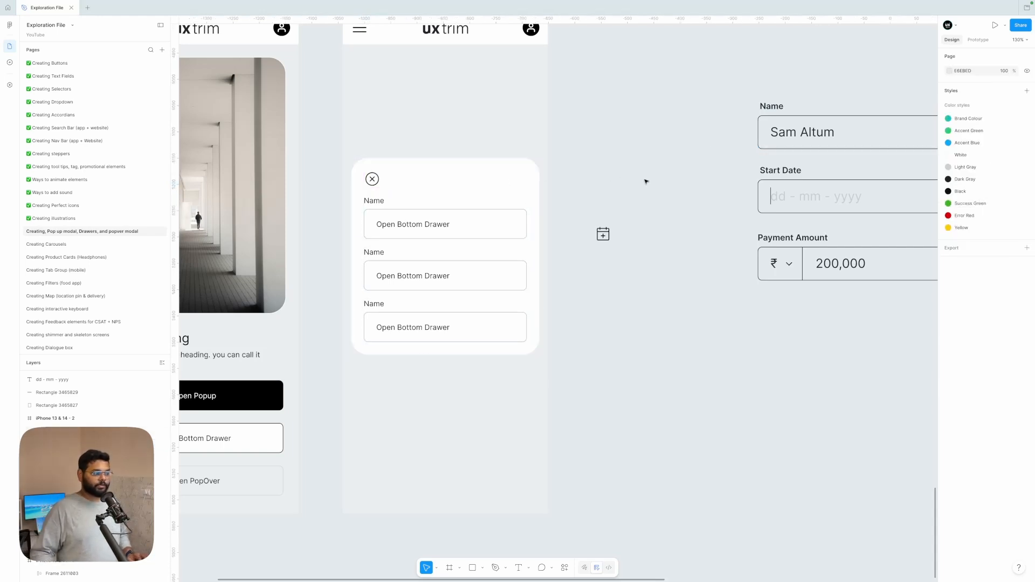
Copy the first Name label into the white card and move the copy above the close icon as the card's first item
scroll(645, 178, left, 3)
scroll(645, 178, up, 1)
click(462, 233)
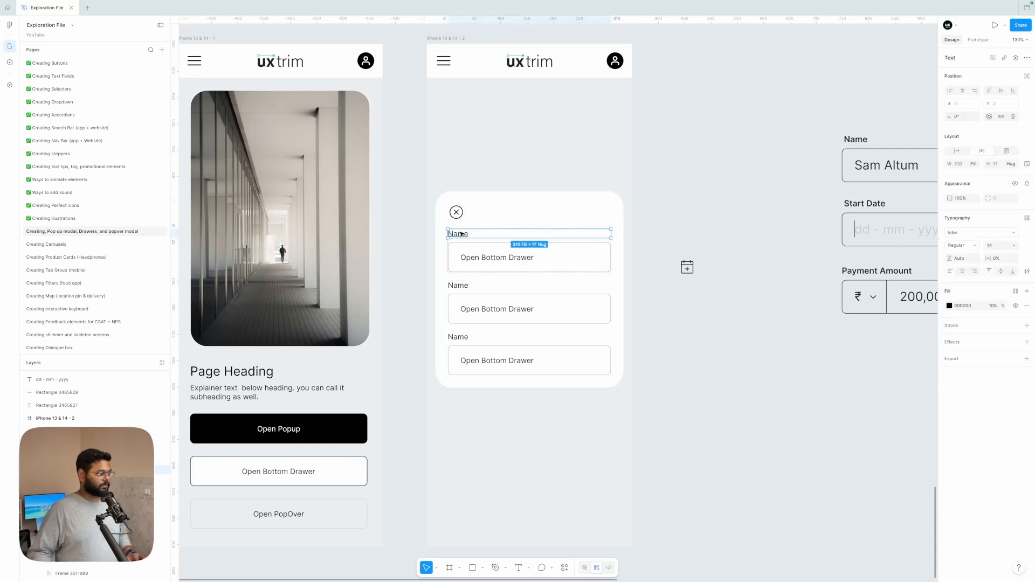
click(487, 209)
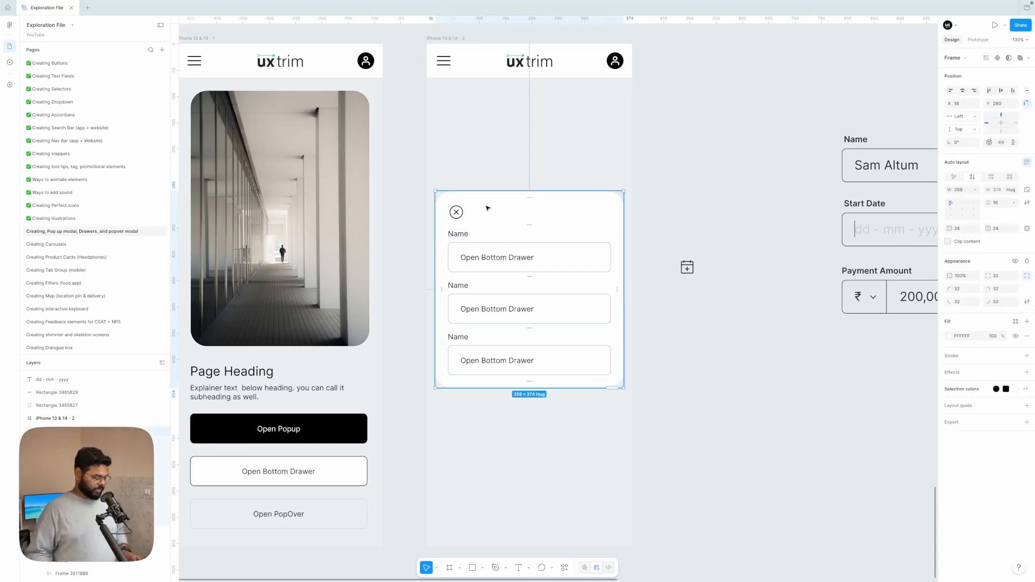
key(ctrl+v)
key(Up)
key(Up)
key(Up)
key(Up)
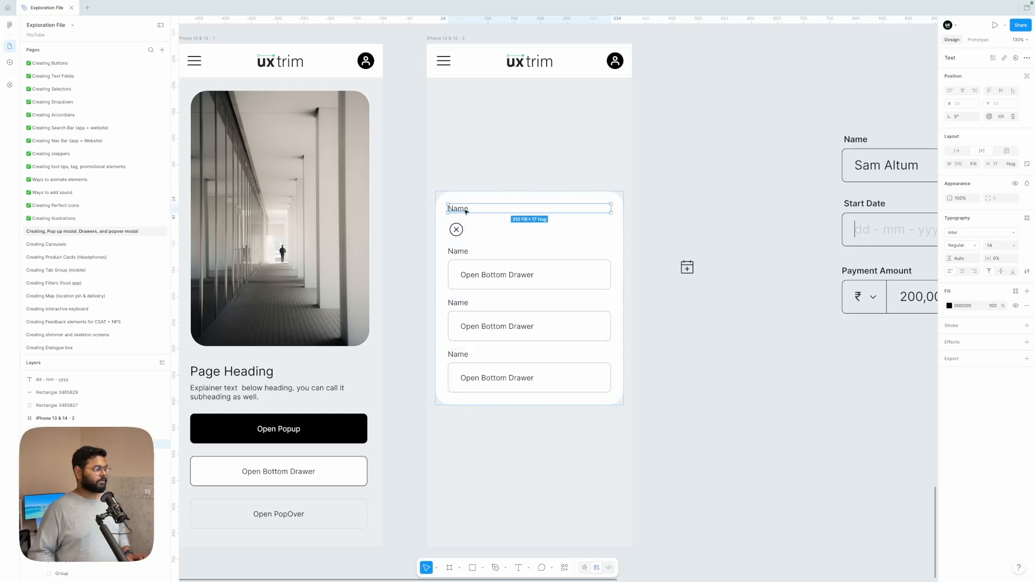
Change the text of the card's topmost label to "Fill out basic details"
double_click(466, 210)
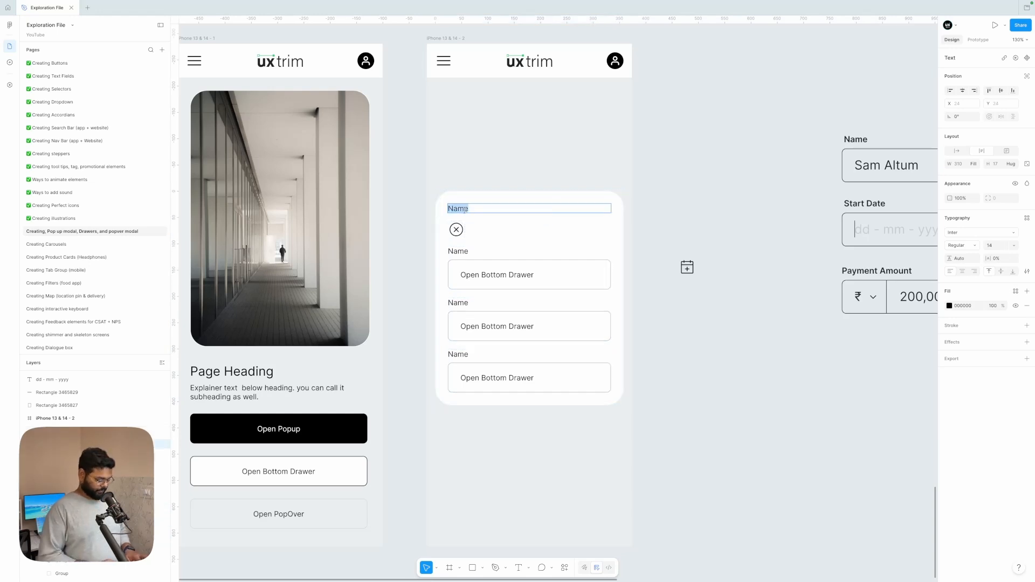
text(Fill )
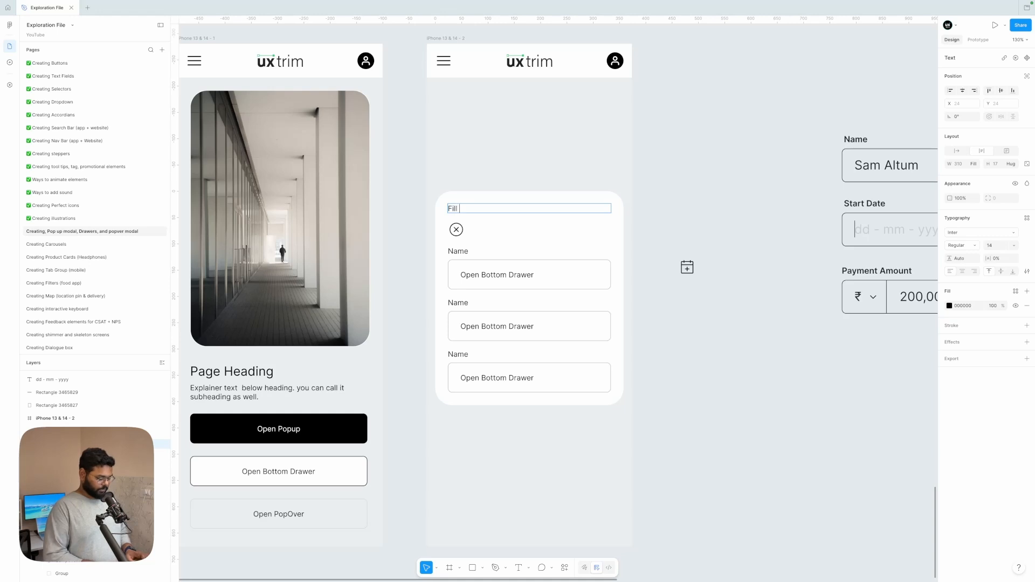
text(out basic details)
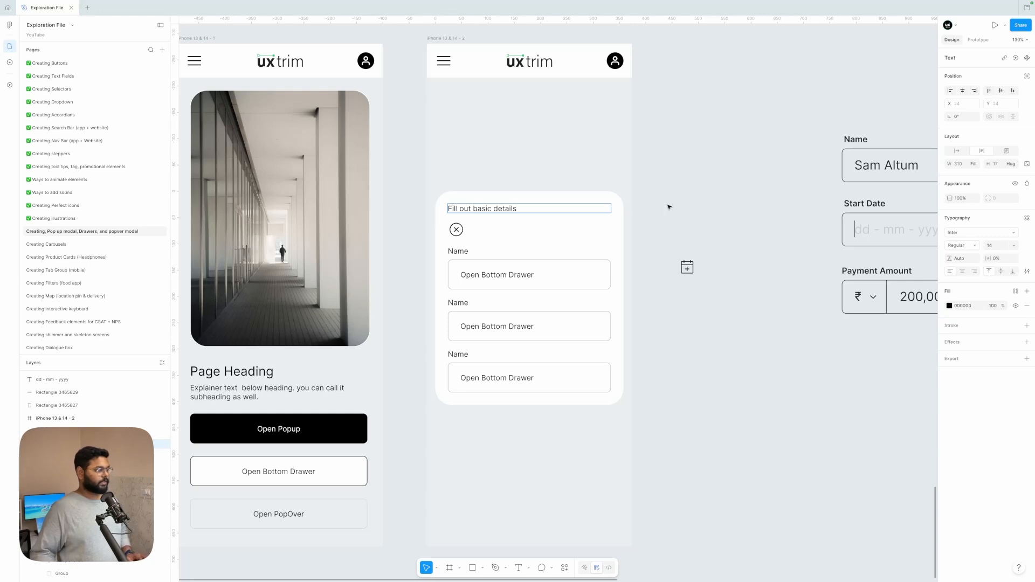
key(Escape)
Wrap the heading and close icon in a horizontal auto layout row, left-aligned and vertically centred
click(456, 229)
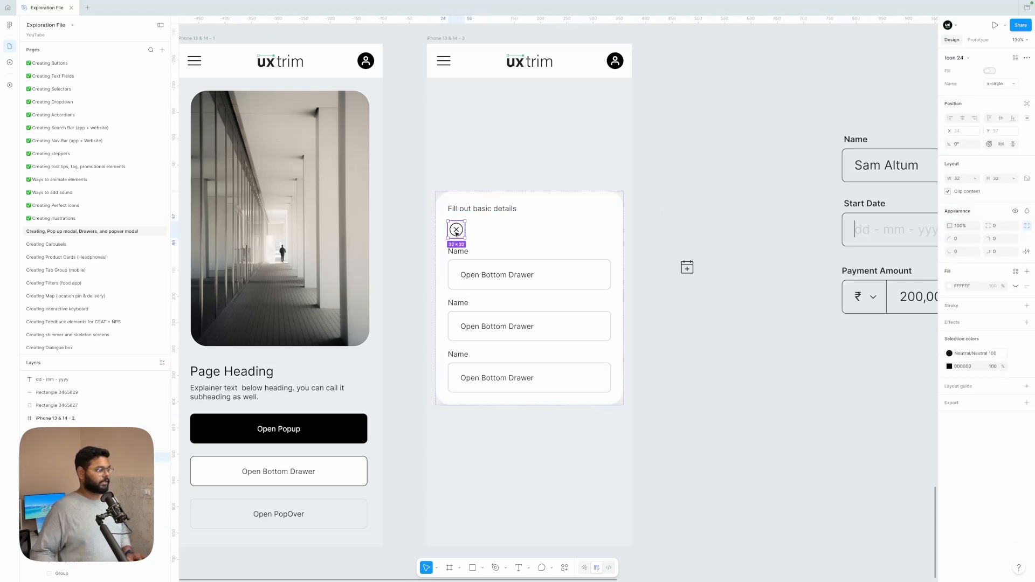
shift+click(478, 208)
key(shift+a)
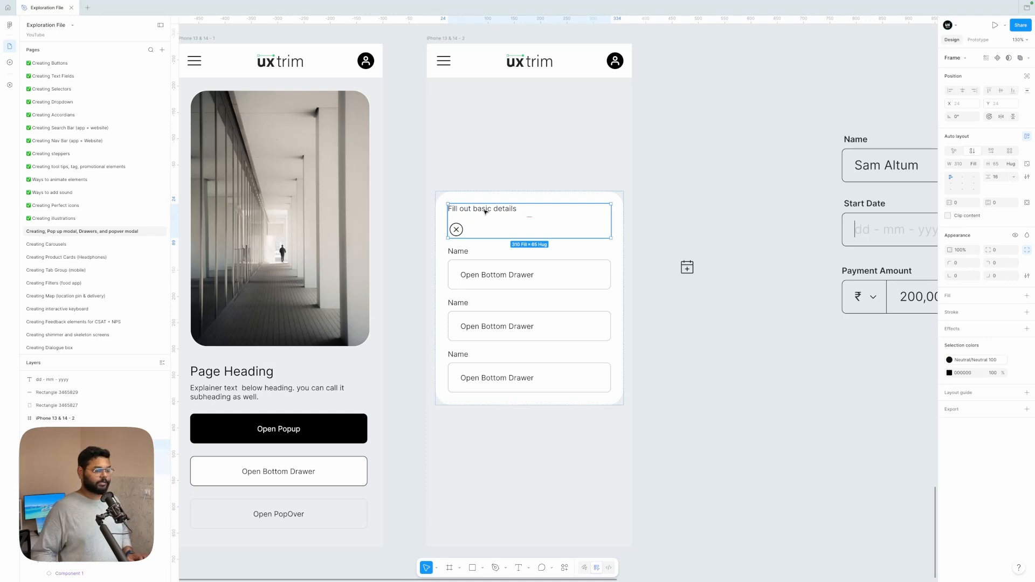
click(972, 151)
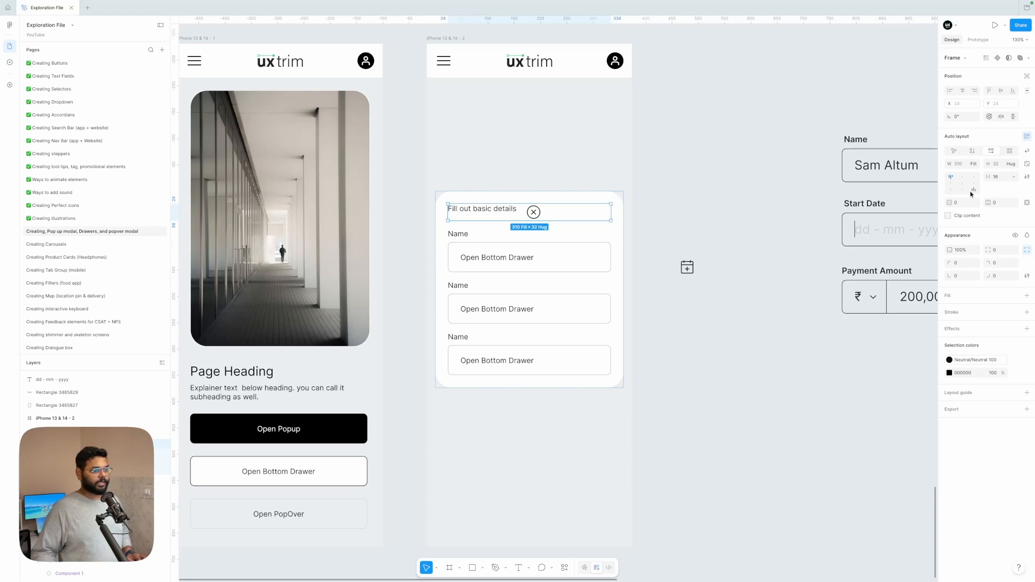
click(951, 184)
Make the "Fill out basic details" heading fill the row's width so the close icon sits at the card's far edge
click(502, 214)
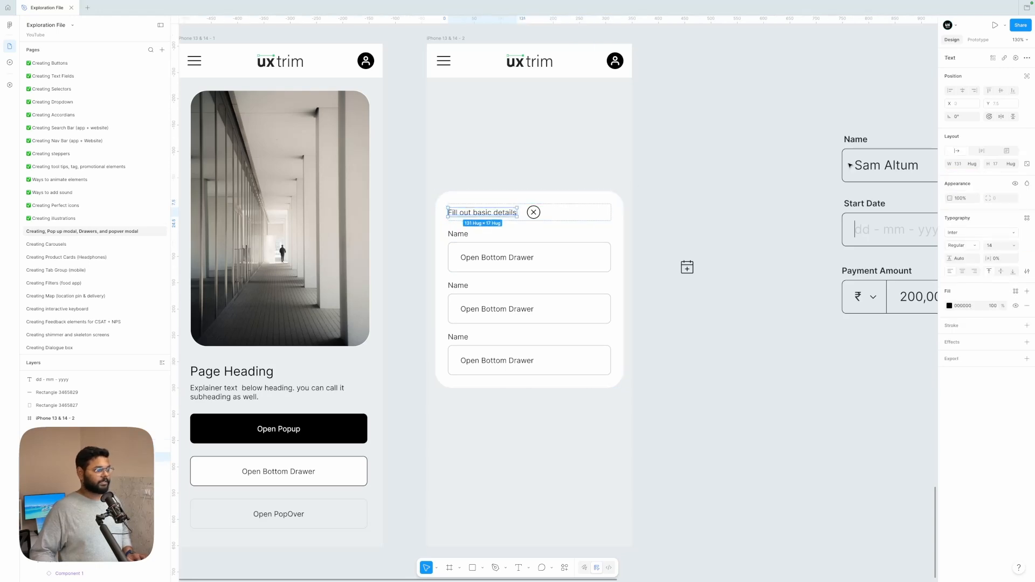
click(976, 164)
click(952, 173)
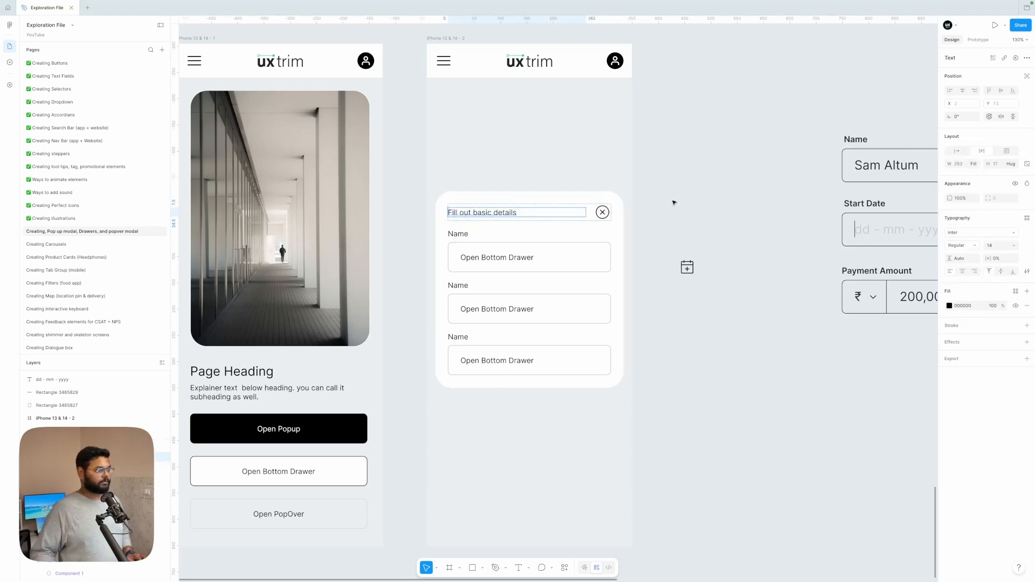
click(673, 201)
click(597, 217)
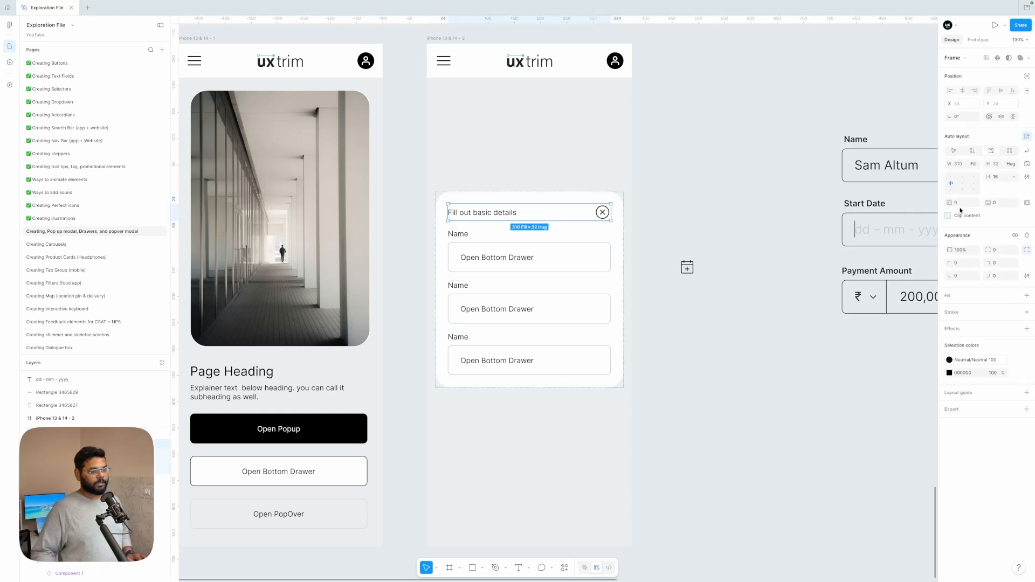
text(8)
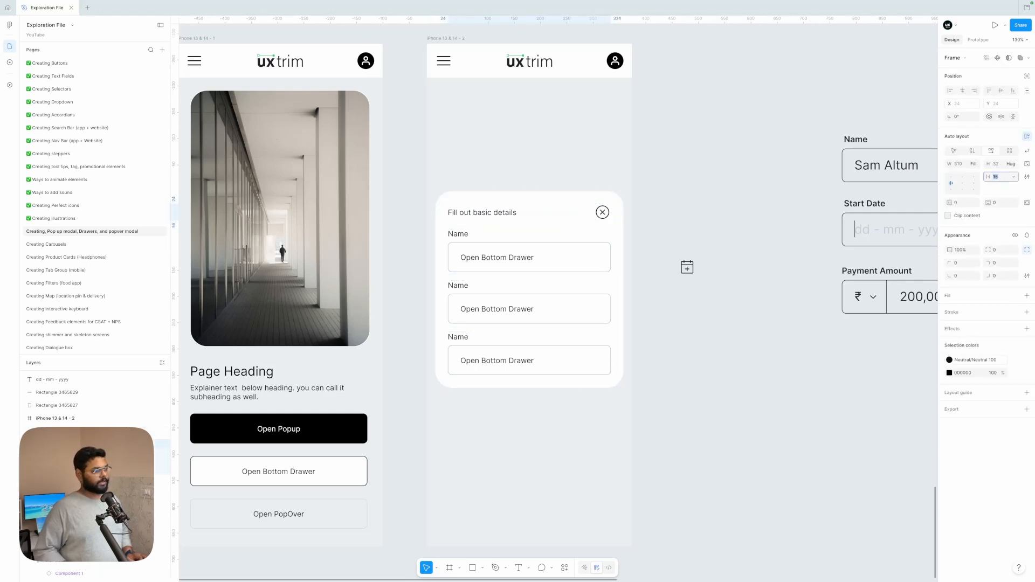
key(Return)
key(shift+Return)
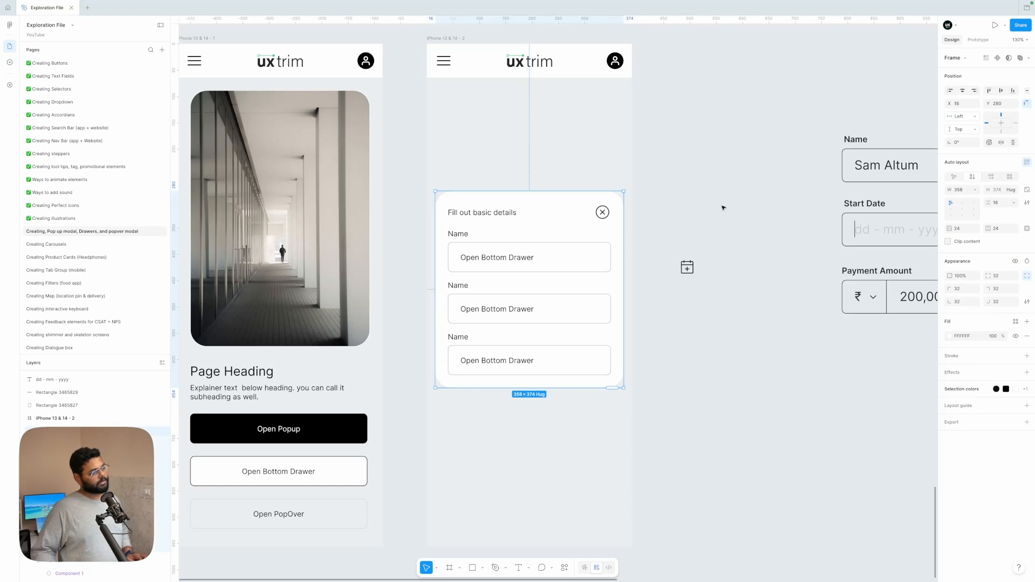
Set the "Fill out basic details" heading to font size 16 and Semi Bold weight
double_click(486, 213)
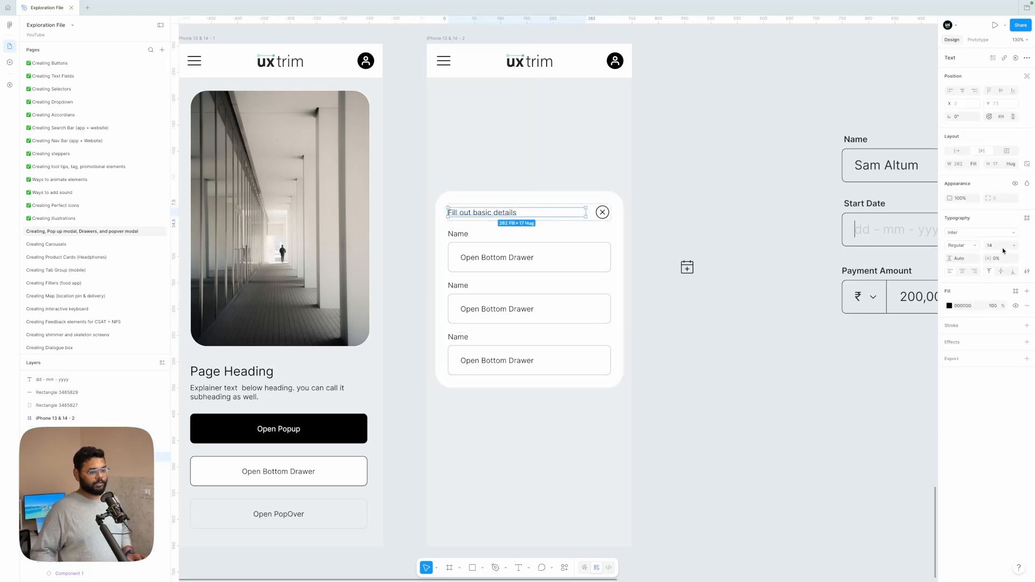
click(999, 246)
text(18)
key(Return)
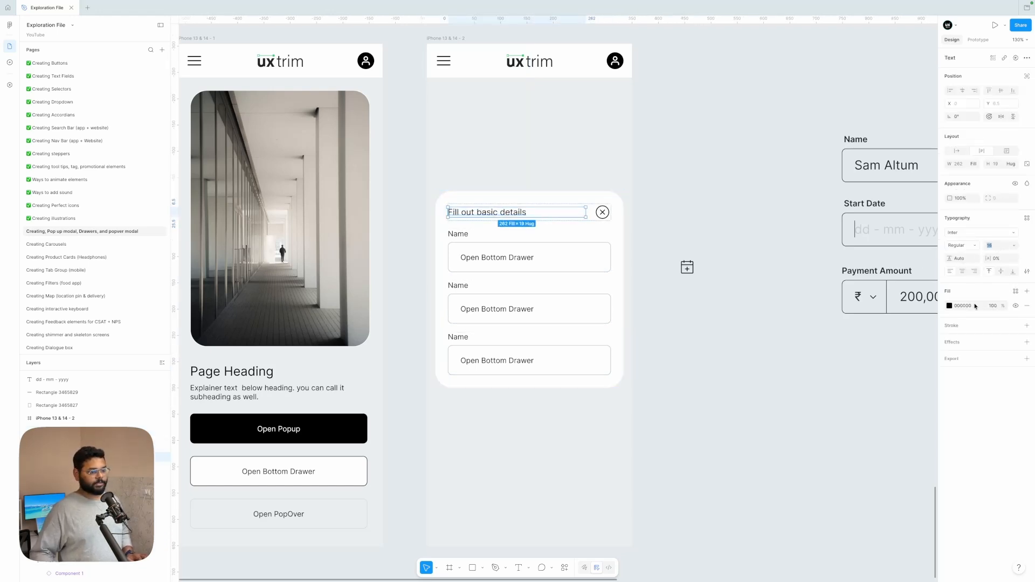
click(973, 246)
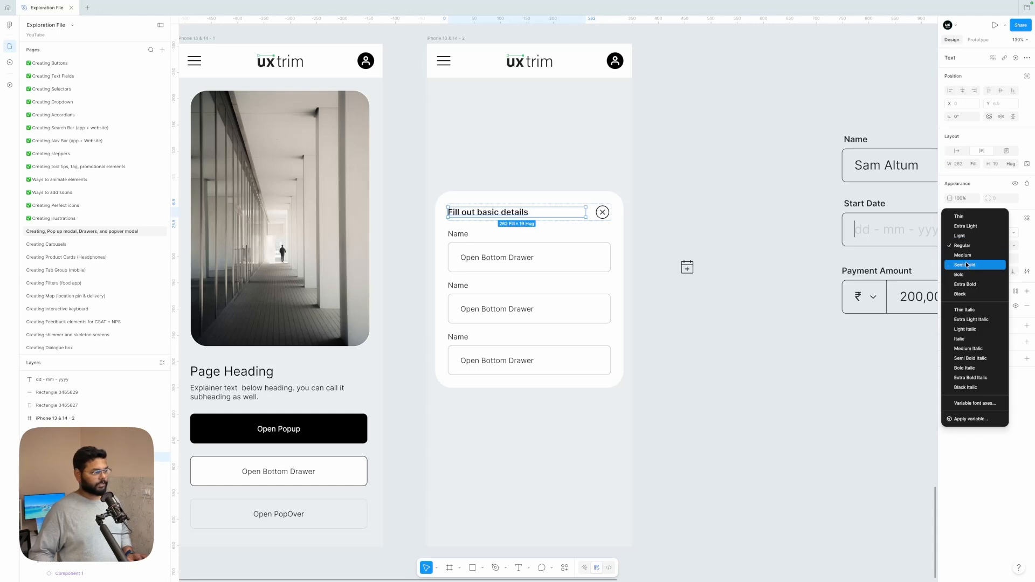
click(967, 265)
click(746, 234)
scroll(747, 233, left, 2)
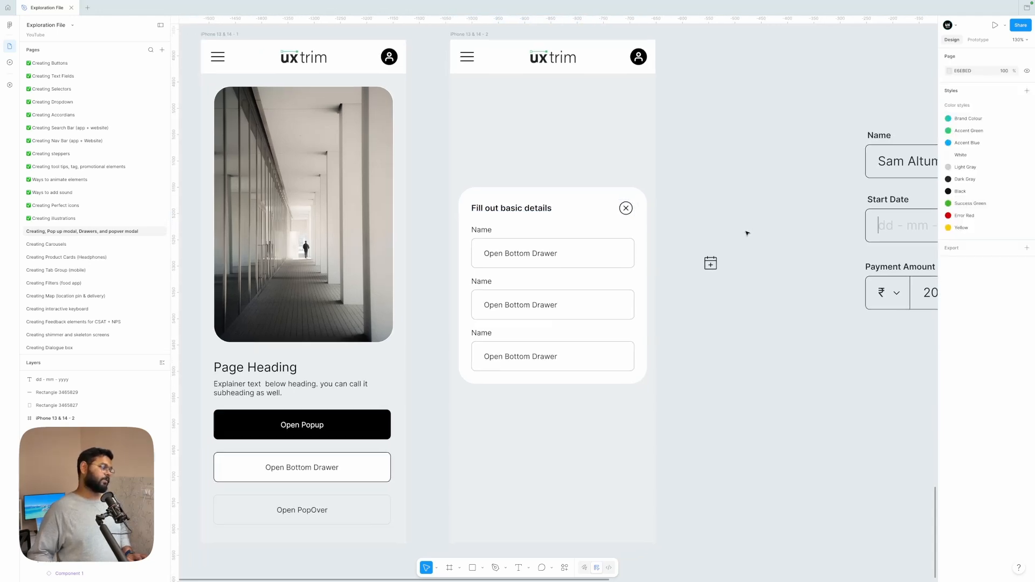
Set all three Name labels in the card to font size 12 and Semi Bold weight
scroll(742, 234, down, 5)
scroll(743, 233, up, 3)
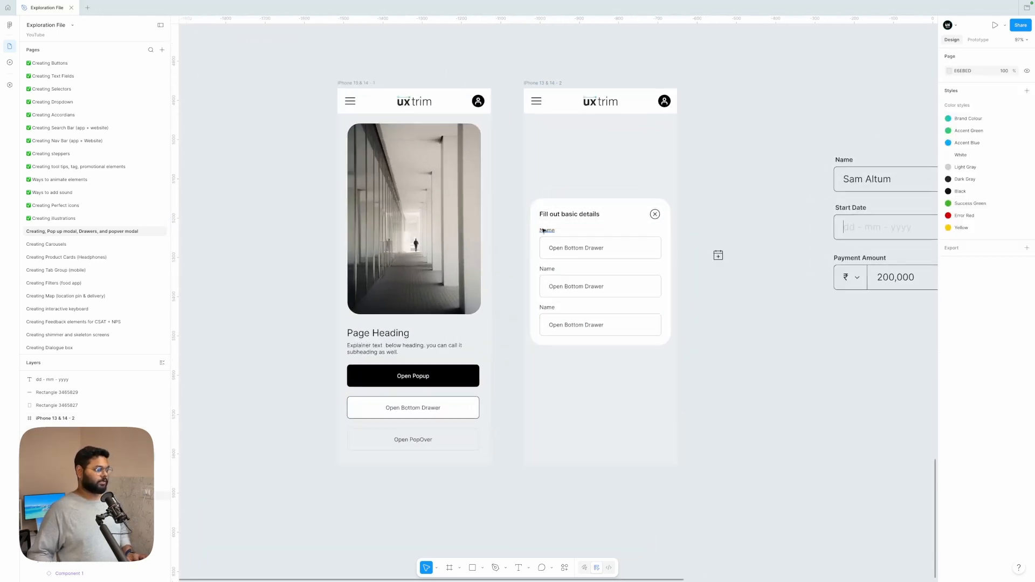
super+click(547, 231)
shift+super+click(547, 269)
shift+super+click(547, 308)
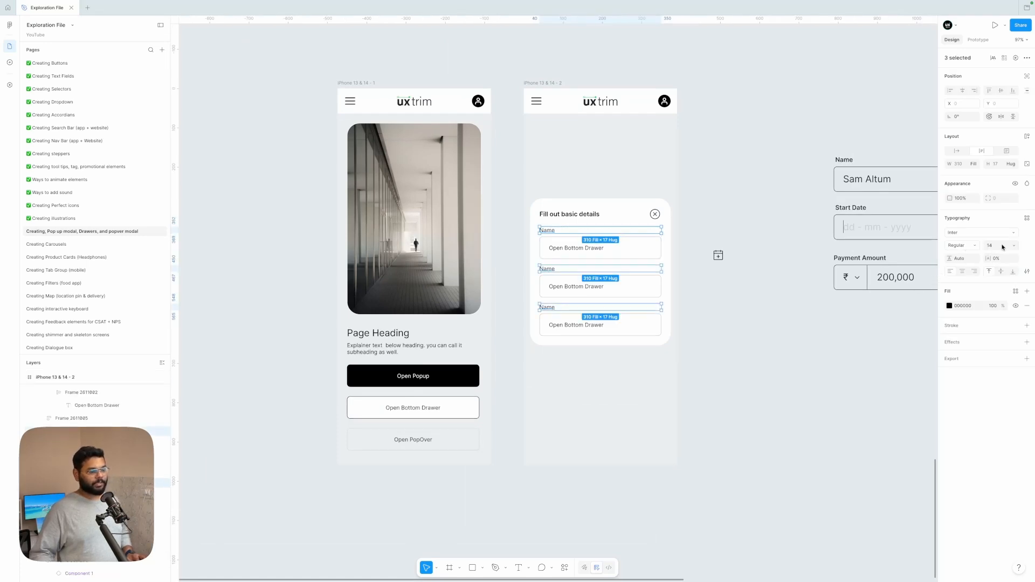
key(Down)
key(Down)
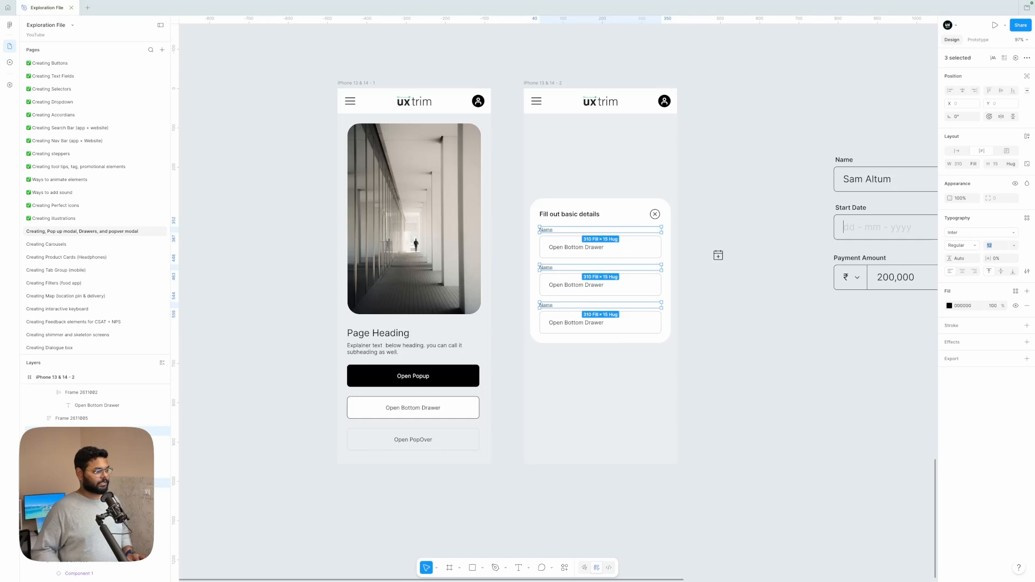
click(953, 246)
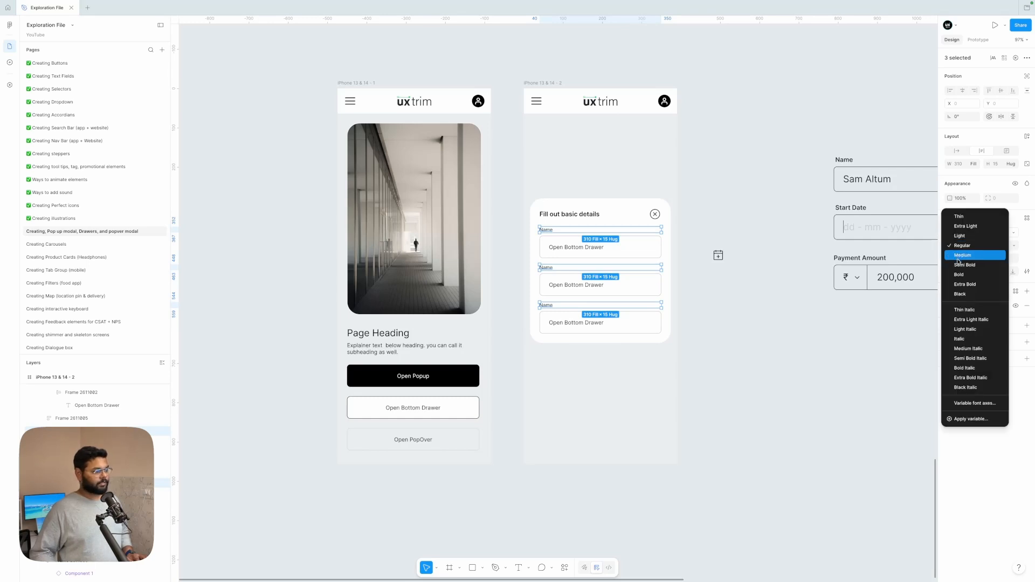
click(959, 264)
click(761, 340)
scroll(761, 340, right, 1)
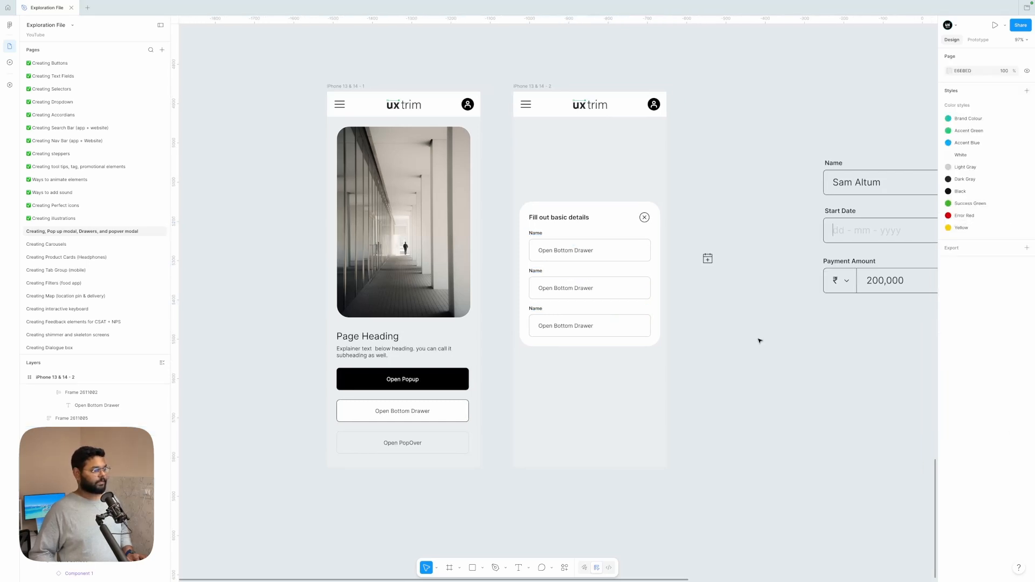
Replace the placeholder text in the card's first field with the sample person's full name
scroll(581, 244, right, 1)
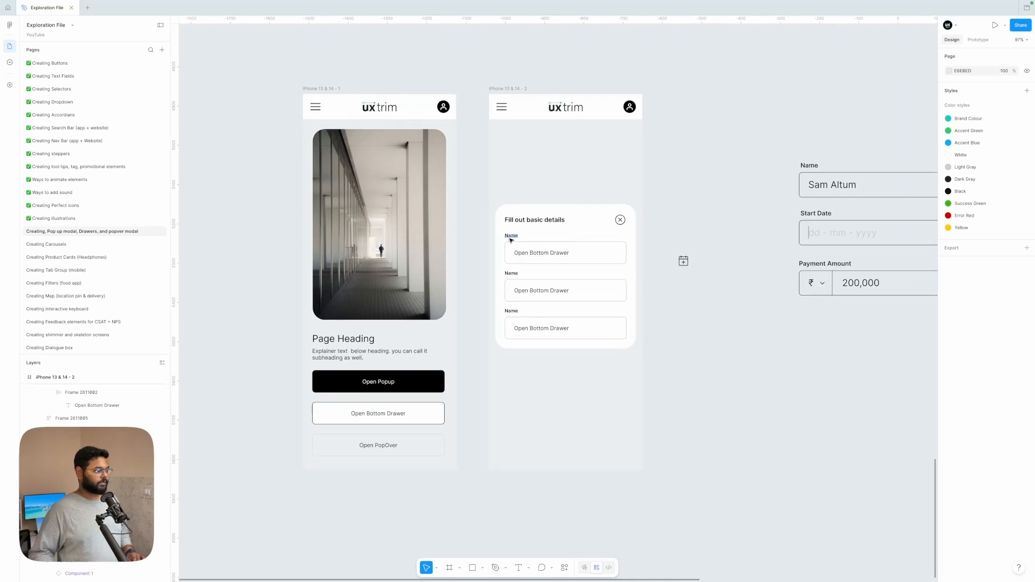
double_click(534, 254)
text(Sam )
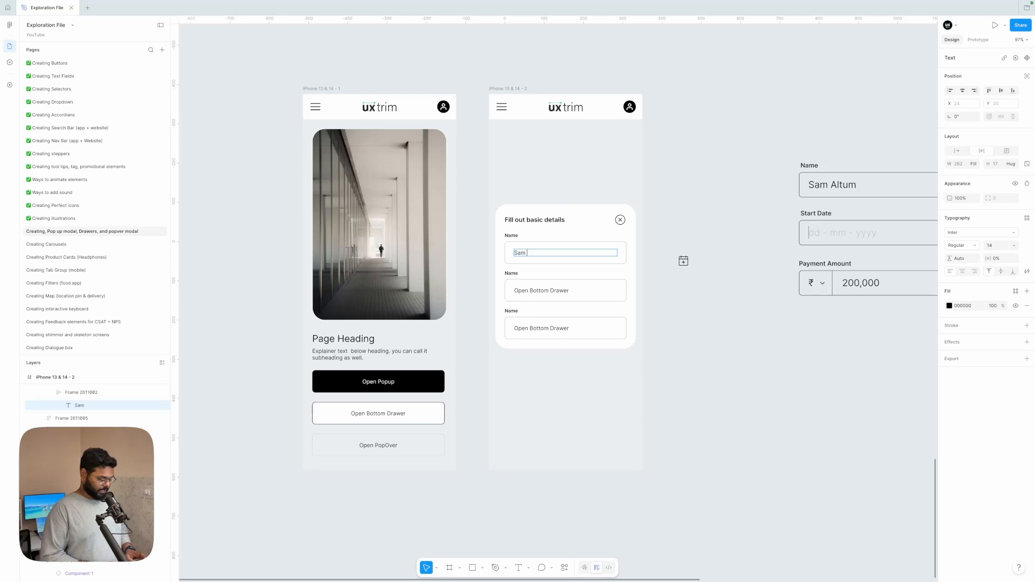
text(Altu)
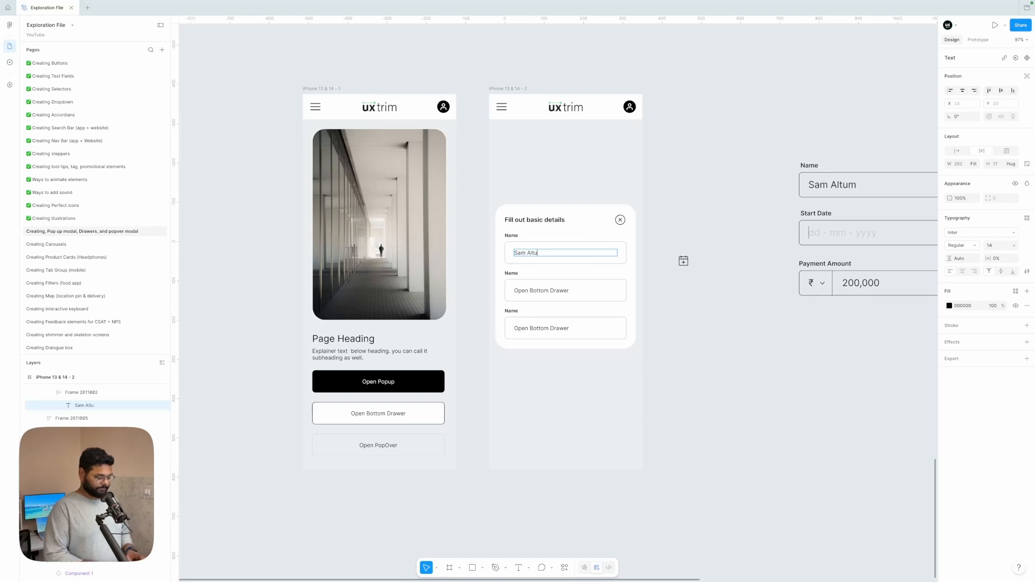
text(m)
key(Escape)
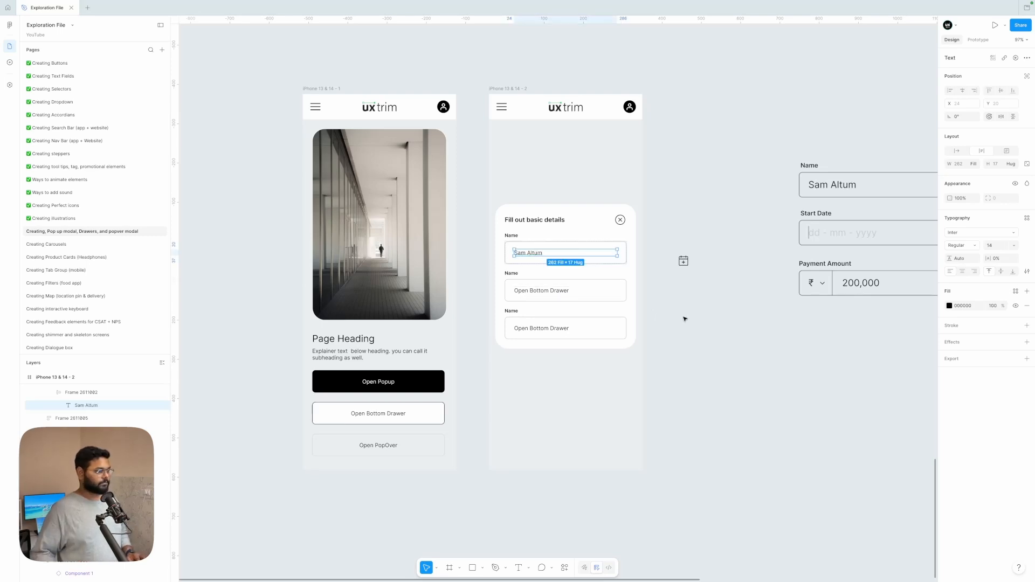
Change the second field's label in the card to "Start Date"
click(555, 291)
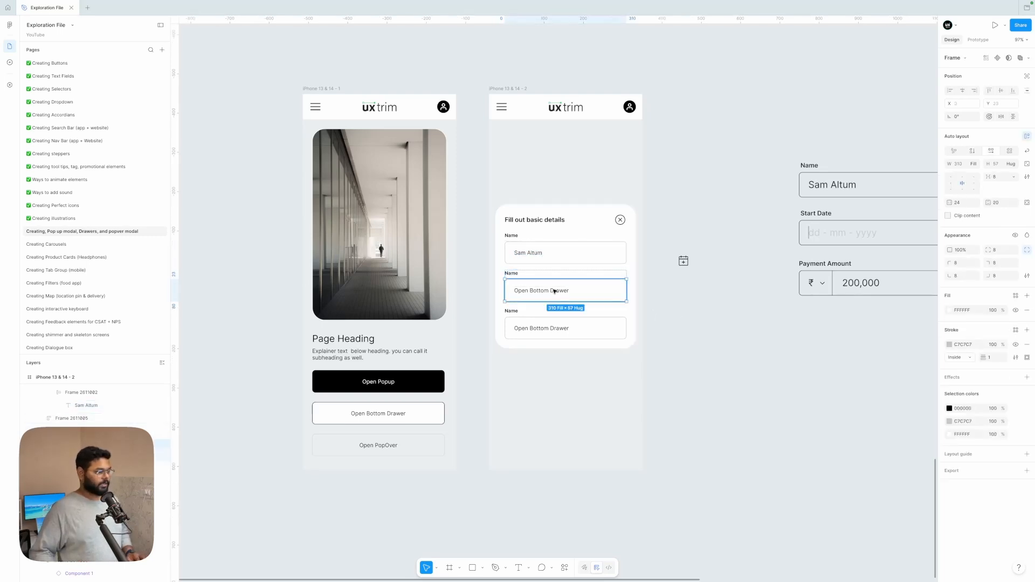
click(511, 274)
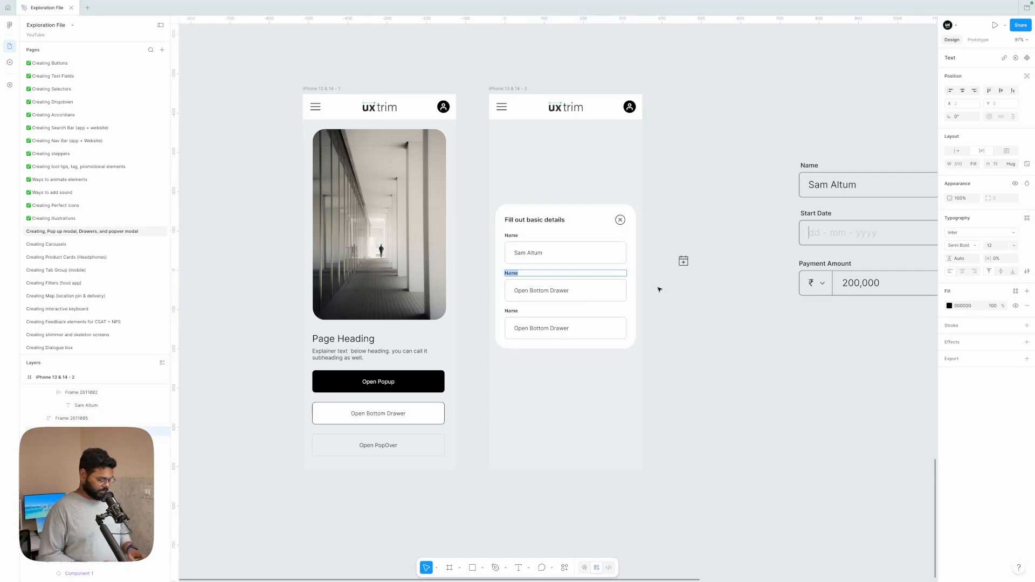
text(Start Dat)
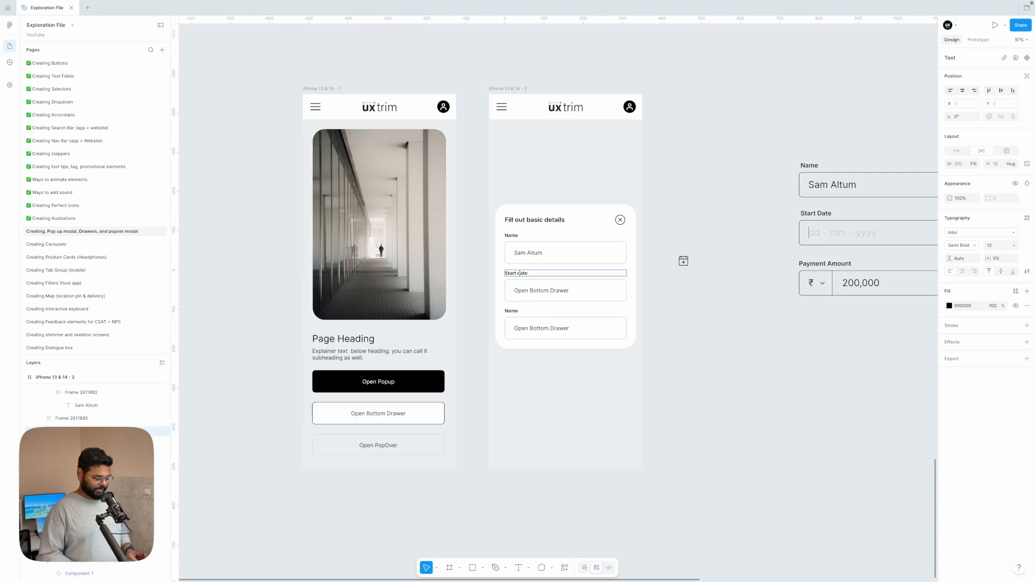
click(693, 312)
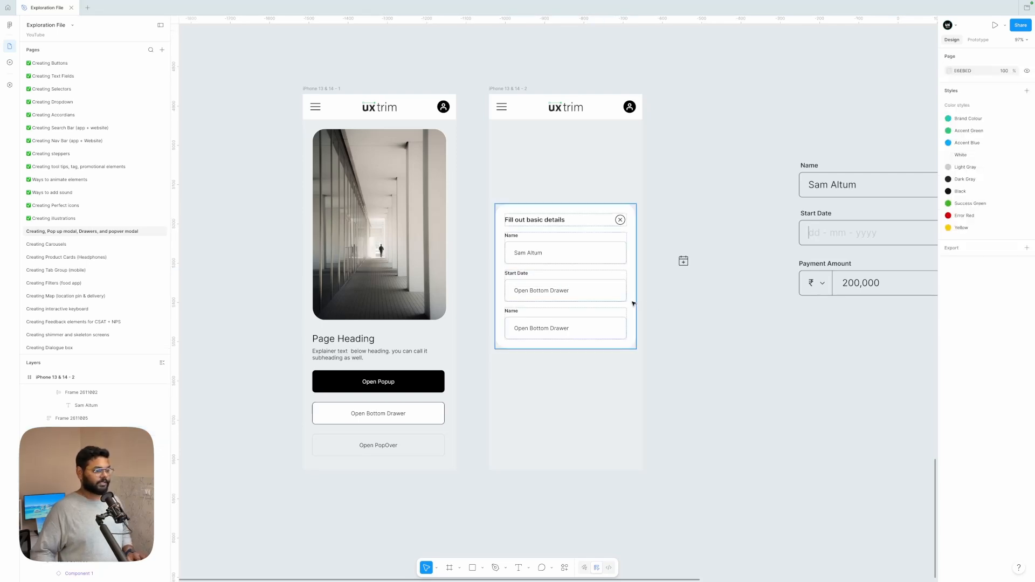
Replace the text inside the card's Start Date field with "dd-mm-yyyy"
scroll(620, 301, right, 1)
super+click(529, 290)
double_click(529, 290)
scroll(527, 289, right, 1)
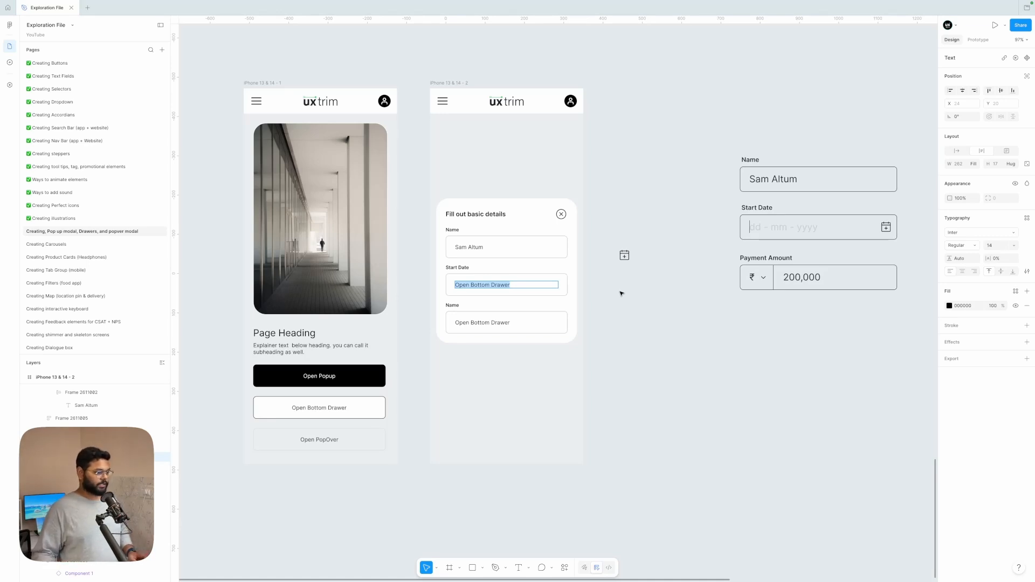
text(dd-mm-yyyy)
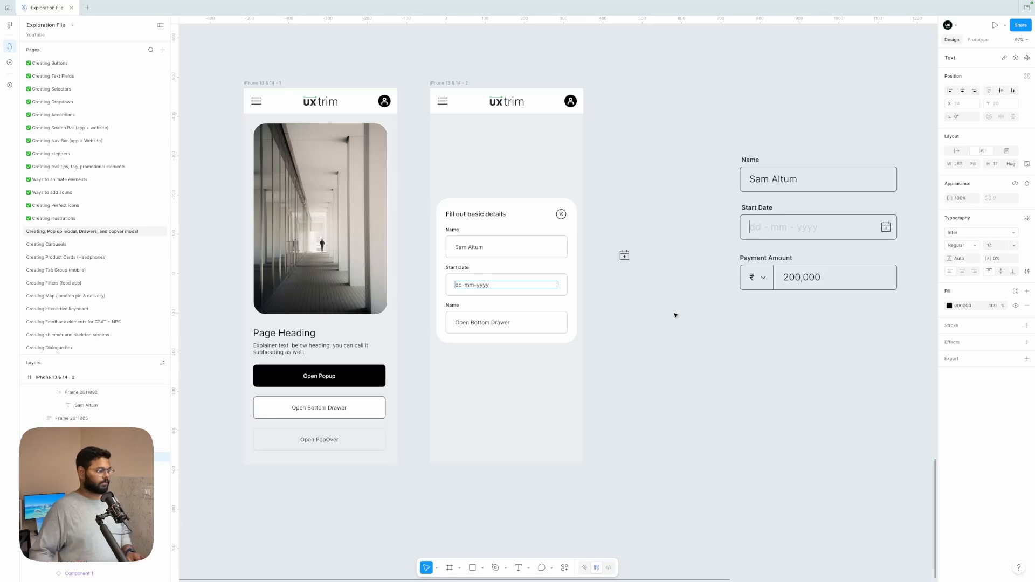
key(Escape)
Change the "dd-mm-yyyy" text's fill colour to light gray so it looks like a placeholder
click(950, 305)
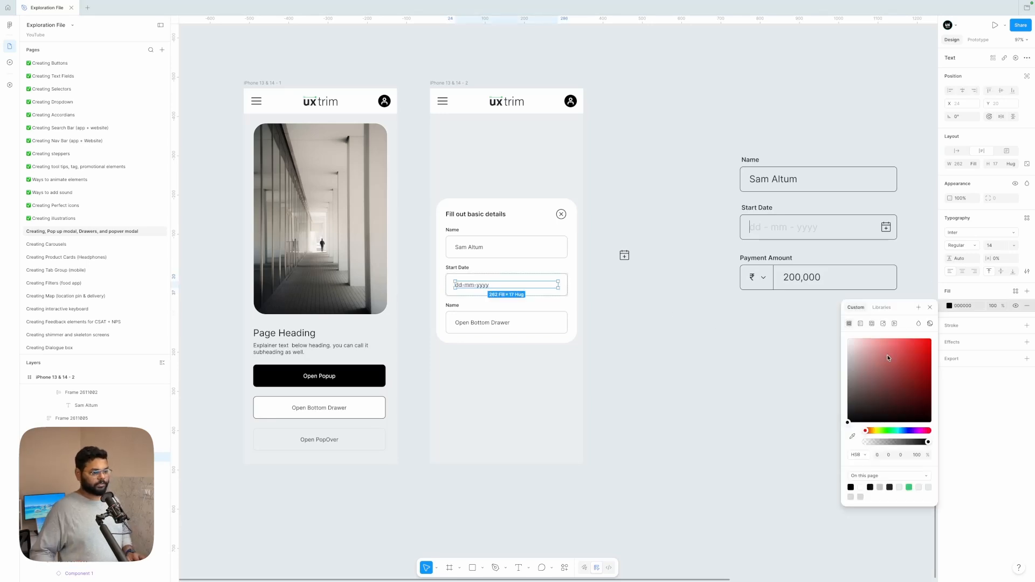
drag(890, 358, 845, 357)
click(761, 329)
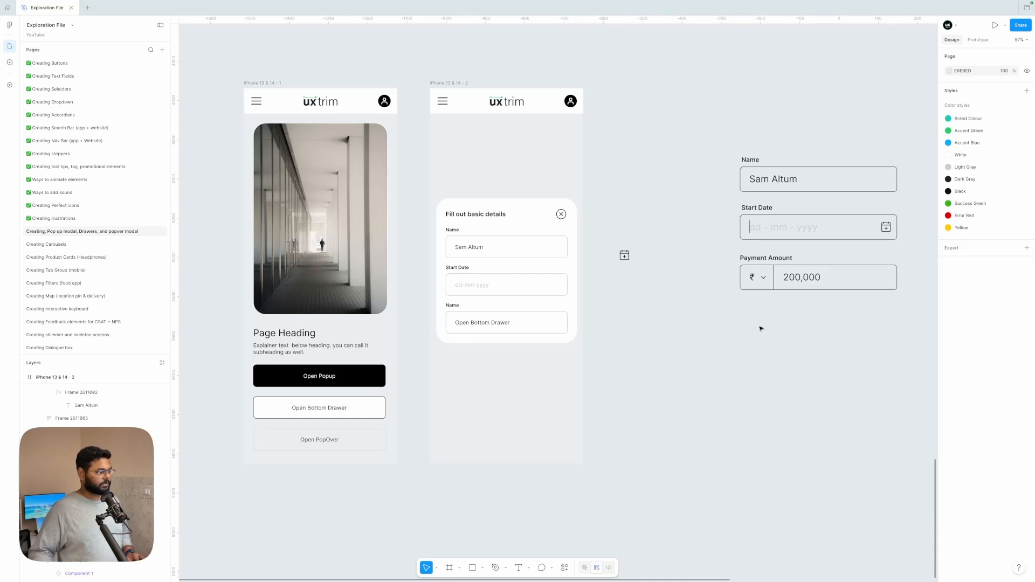
Move the loose calendar icon from the canvas into the card's Start Date field, after the date placeholder
click(624, 256)
key(super+x)
super+click(546, 283)
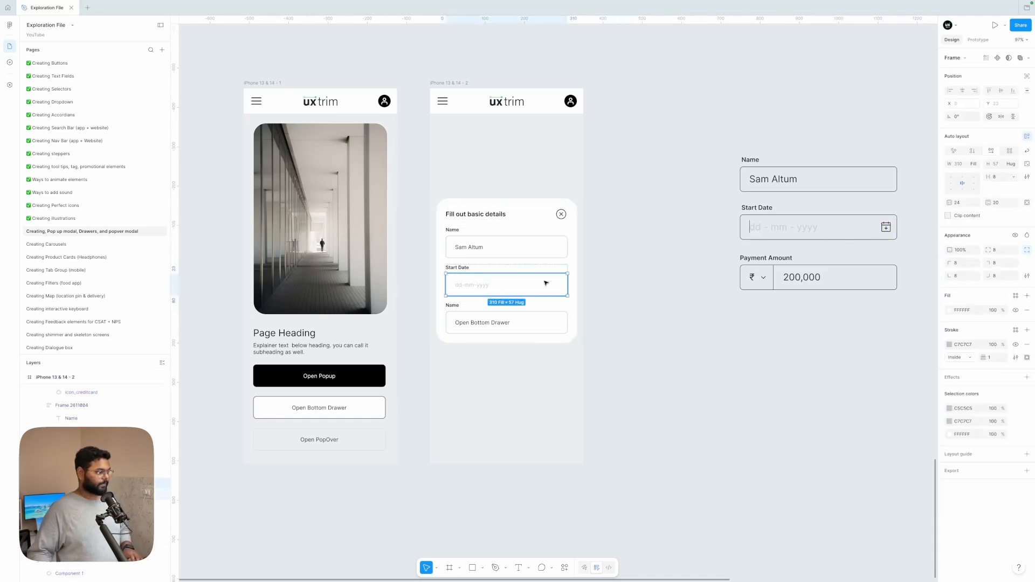
key(super+v)
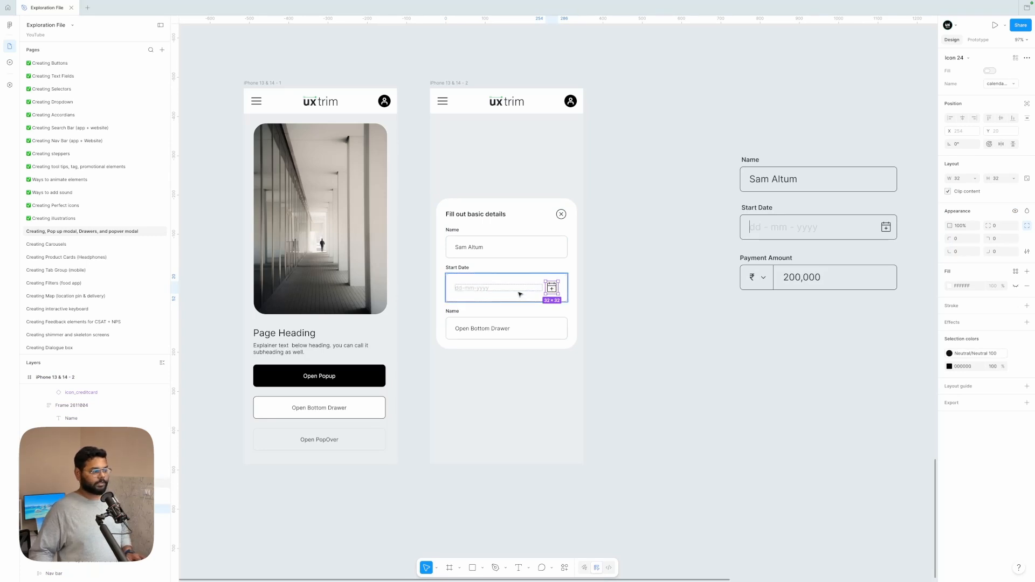
Set the vertical padding of the card's Start Date field to 12
click(523, 291)
click(504, 255)
double_click(504, 255)
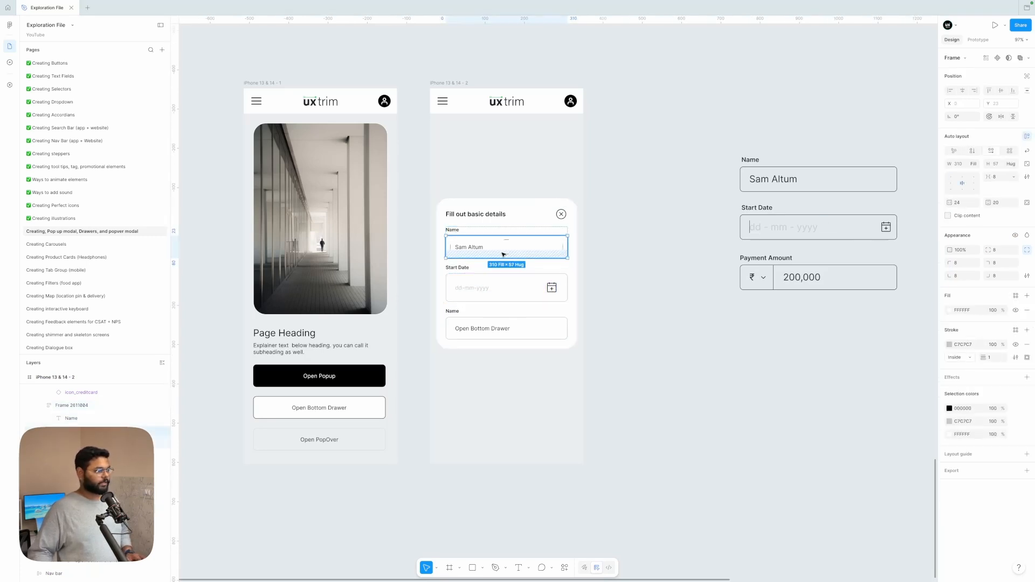
click(519, 289)
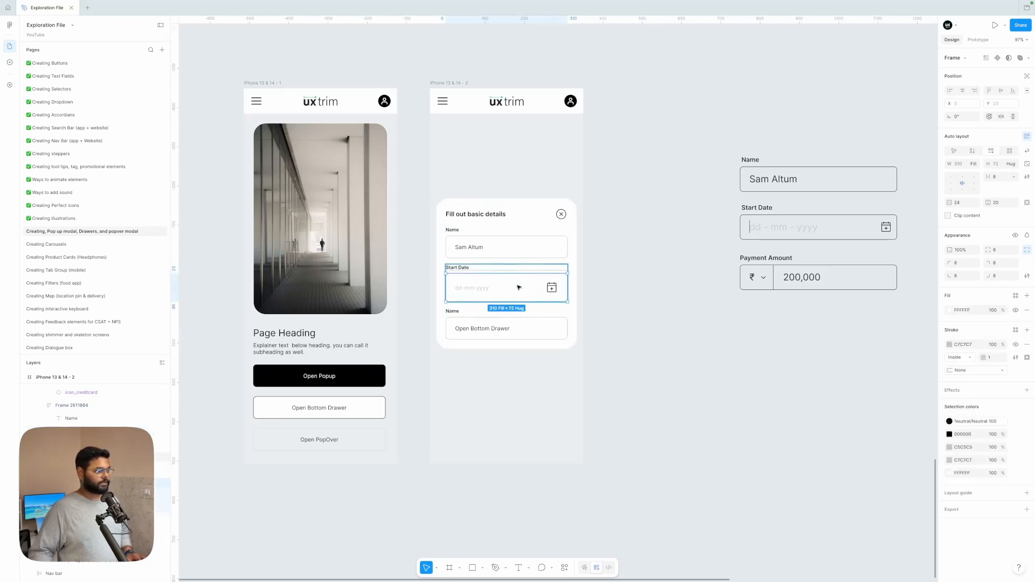
click(996, 202)
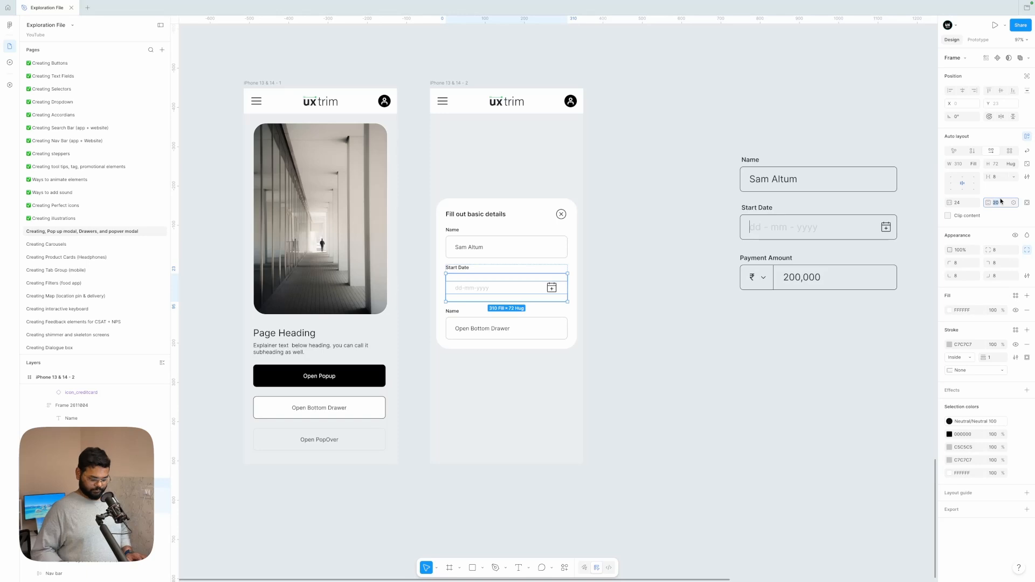
text(12)
key(Return)
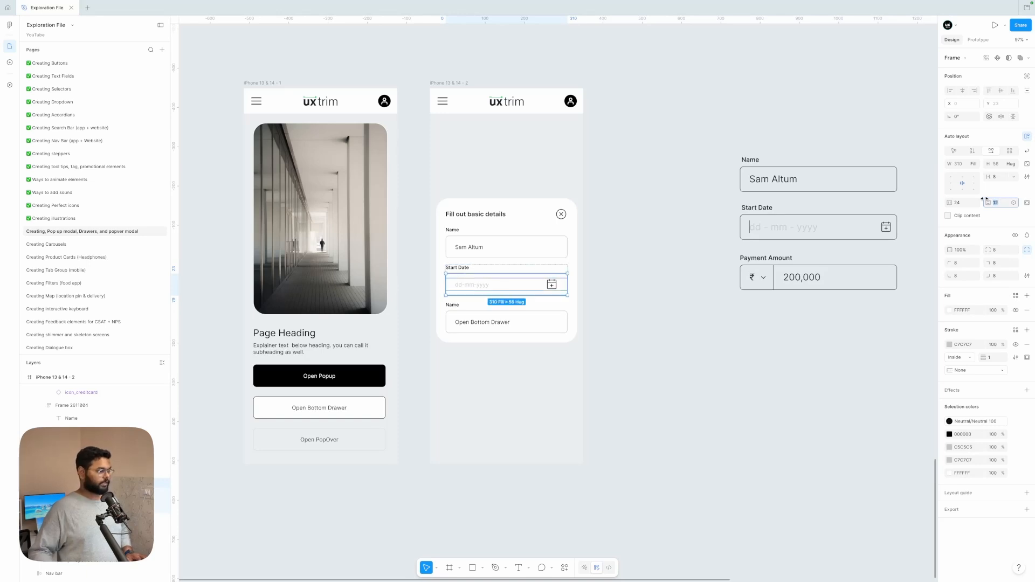
Set individual paddings on the card's Start Date field, giving its right side 12
click(1026, 202)
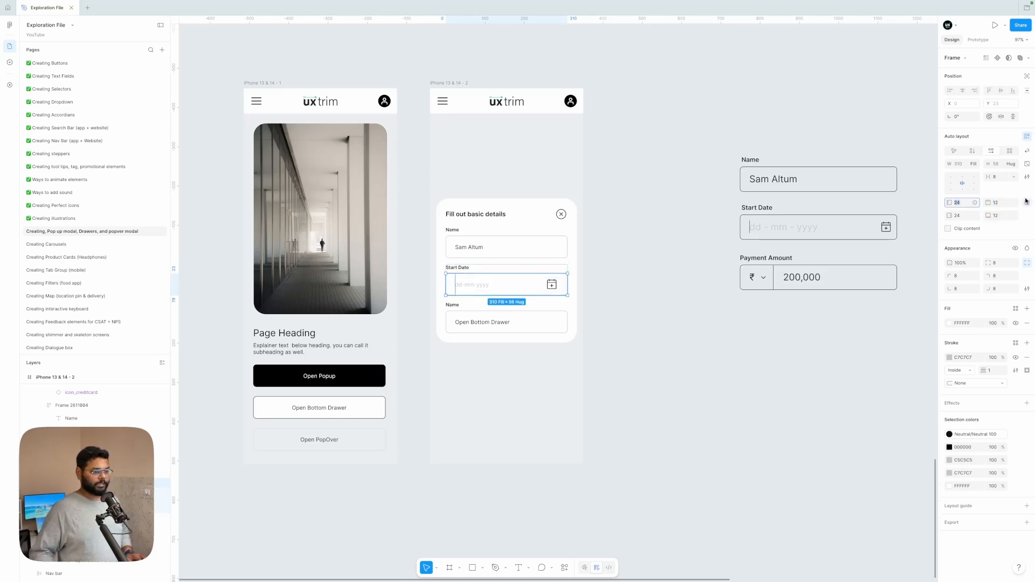
click(951, 213)
text(12)
key(Return)
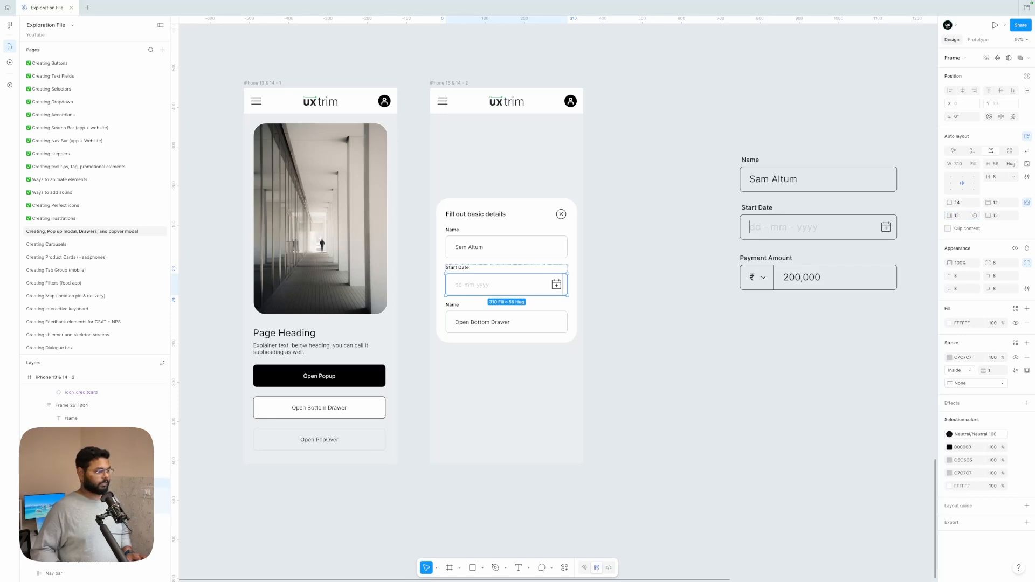
click(668, 312)
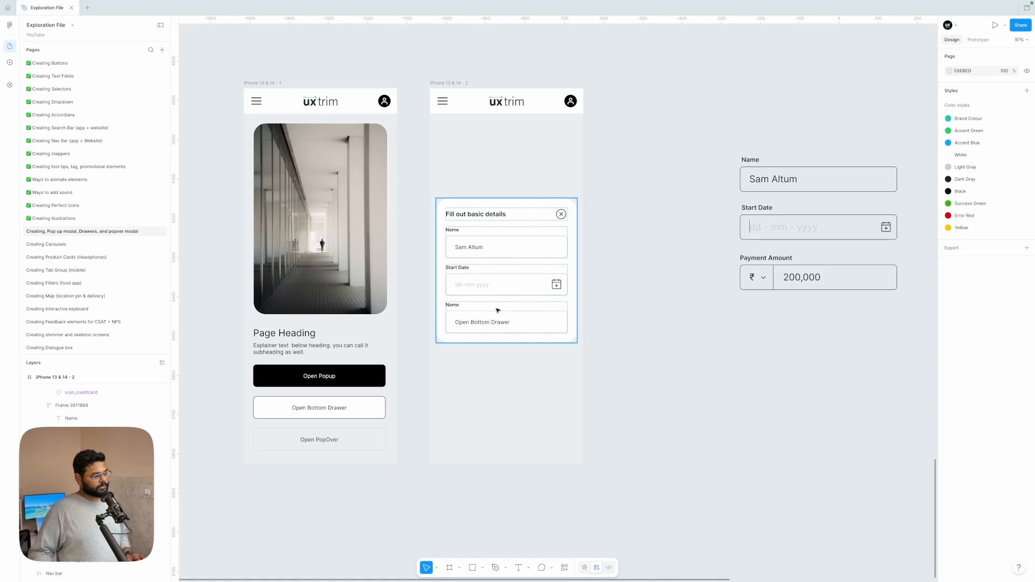
Change the label of the card's third field to "Course"
double_click(452, 305)
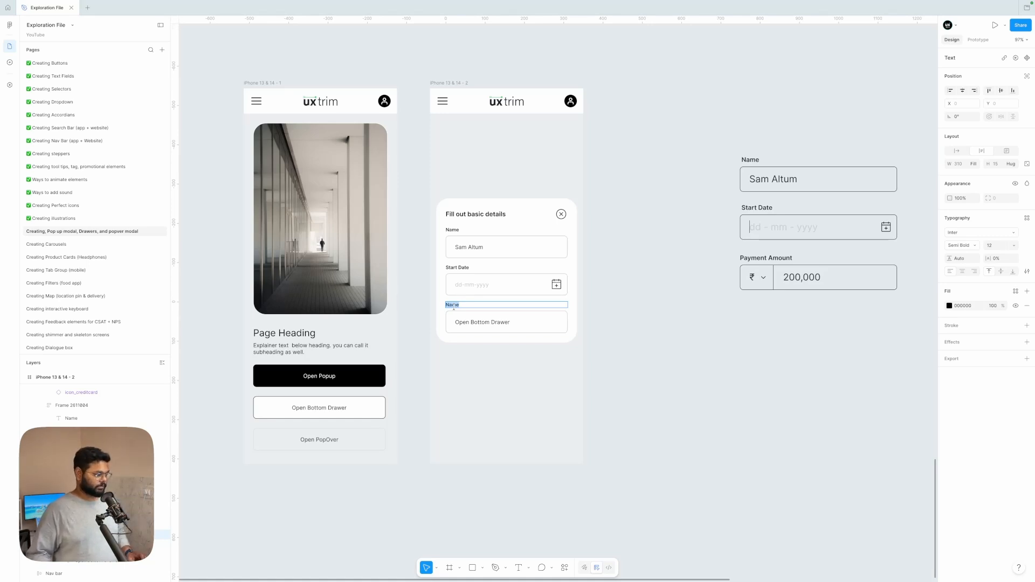
text(Course)
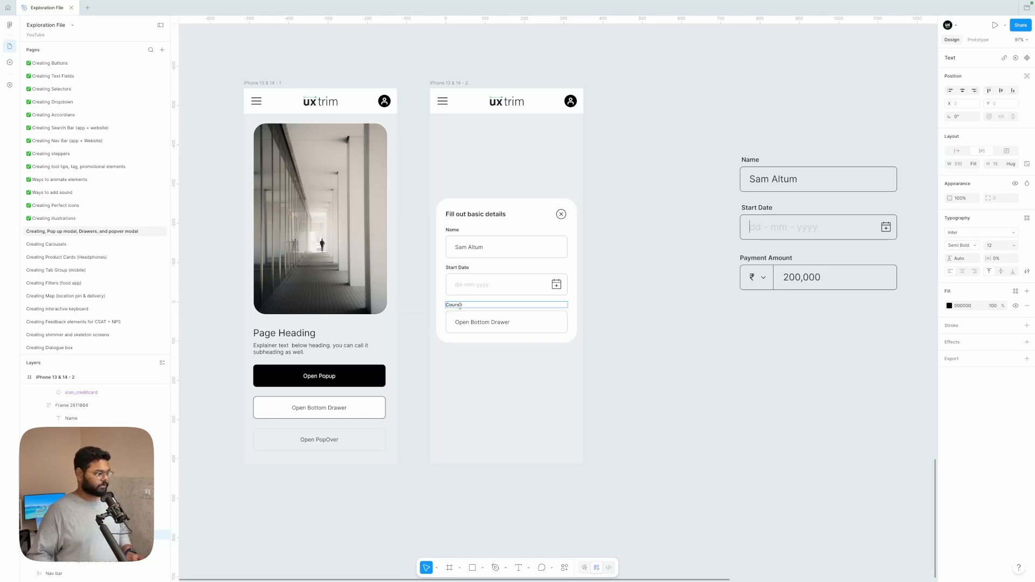
click(639, 327)
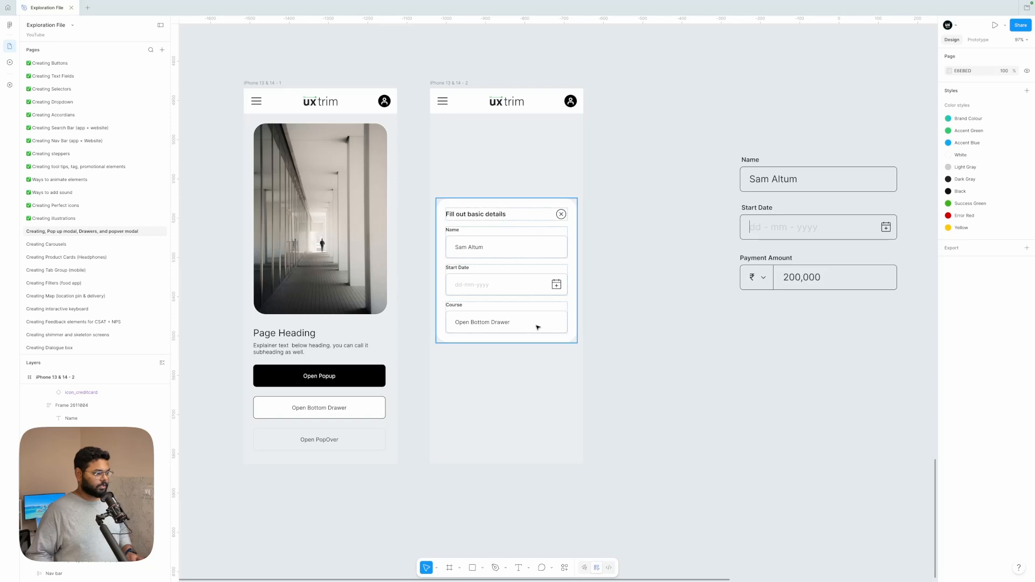
click(455, 308)
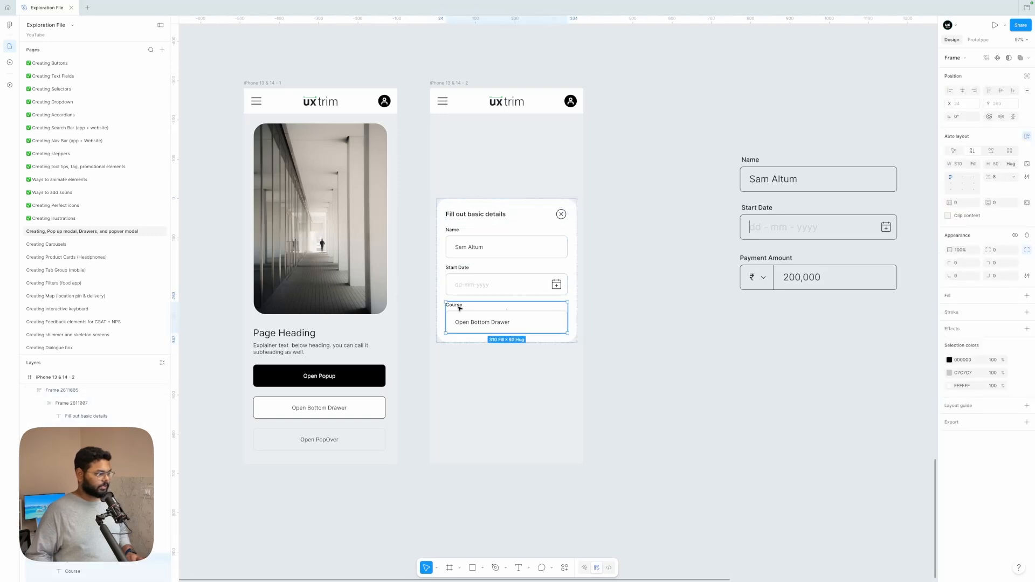
click(454, 307)
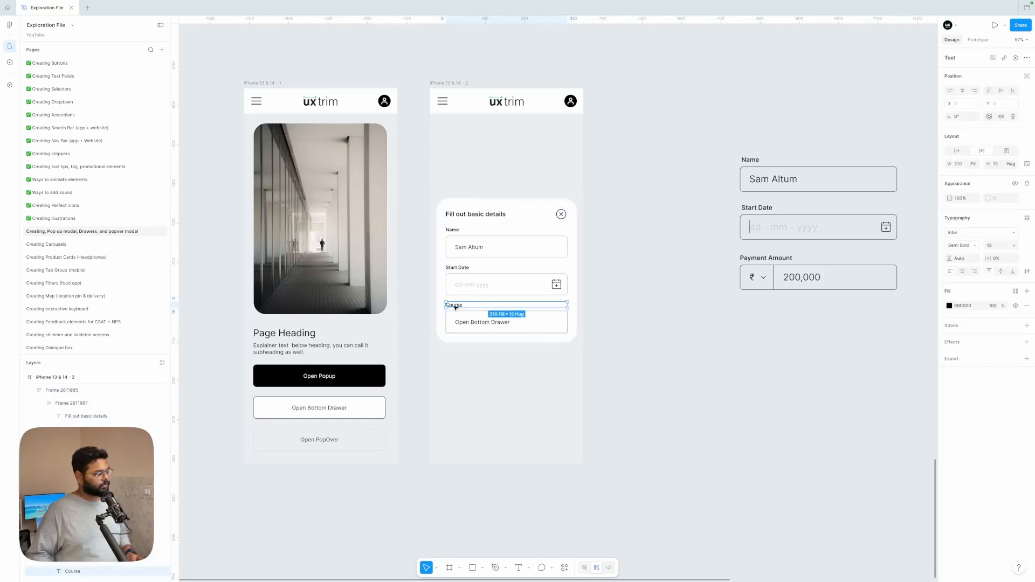
Copy the ₹ symbol from the Payment Amount sample, and duplicate the text inside the card's Course field
double_click(473, 321)
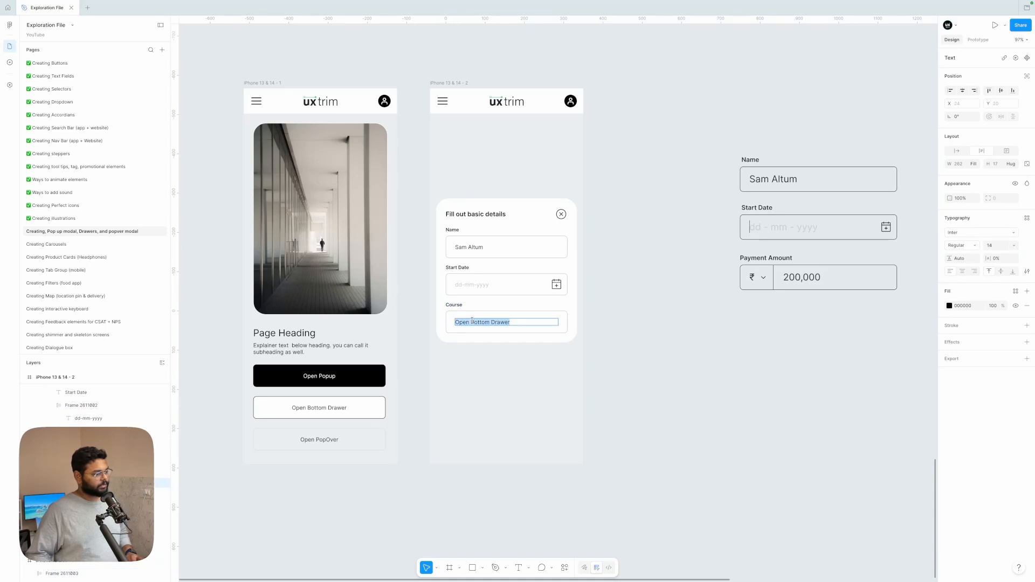
click(659, 331)
click(752, 278)
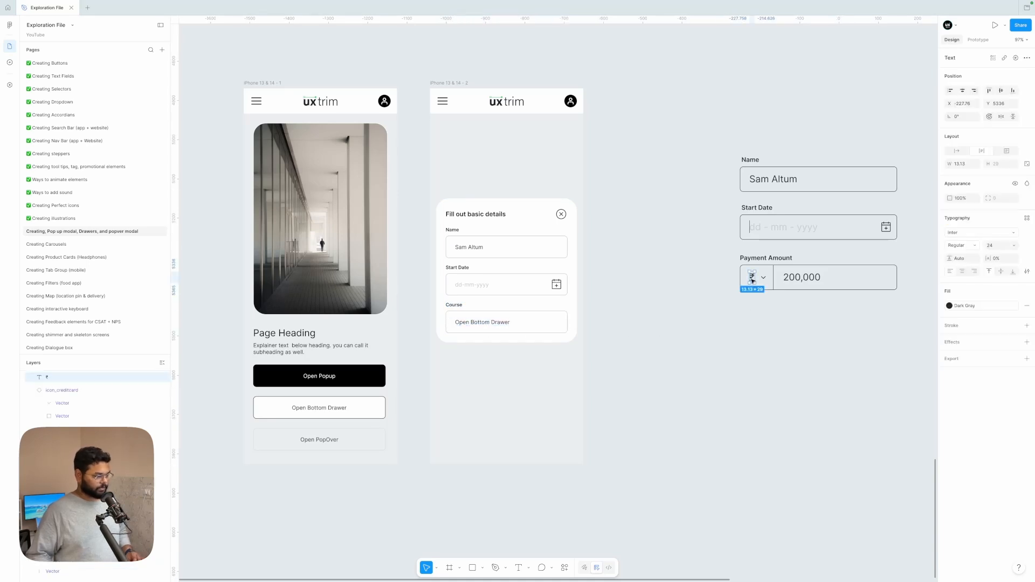
click(480, 322)
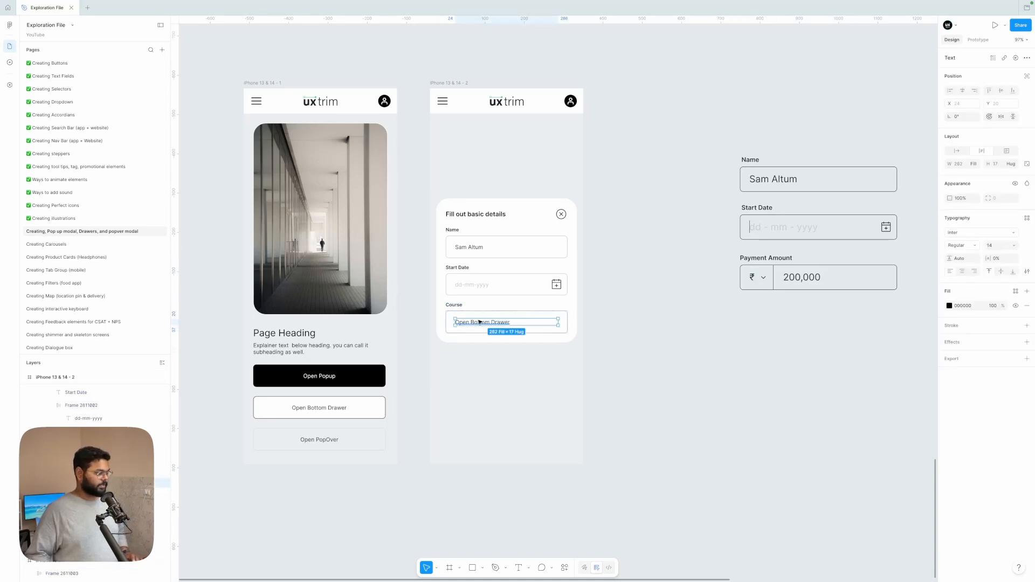
scroll(480, 322, up, 3)
double_click(469, 323)
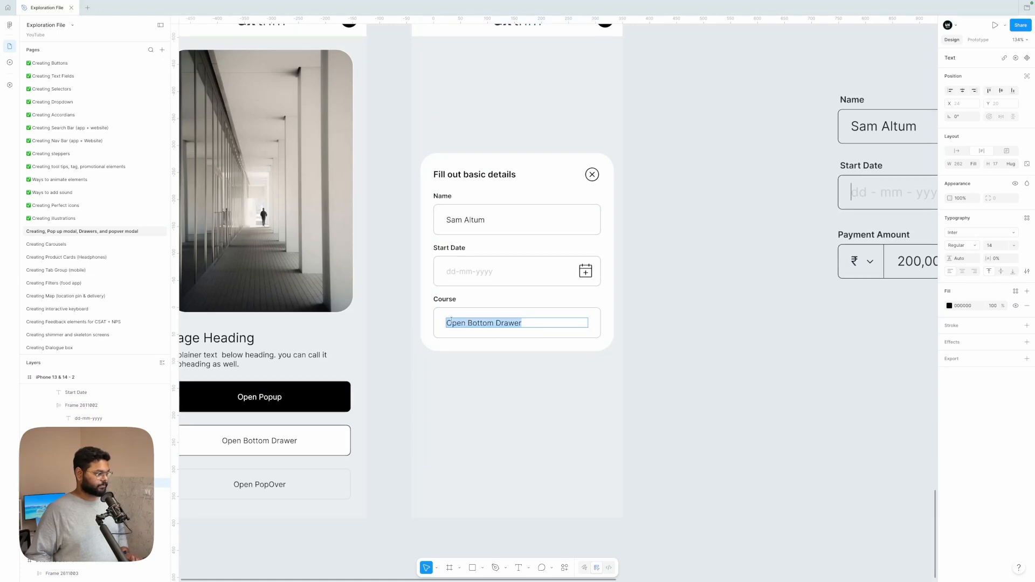
key(Escape)
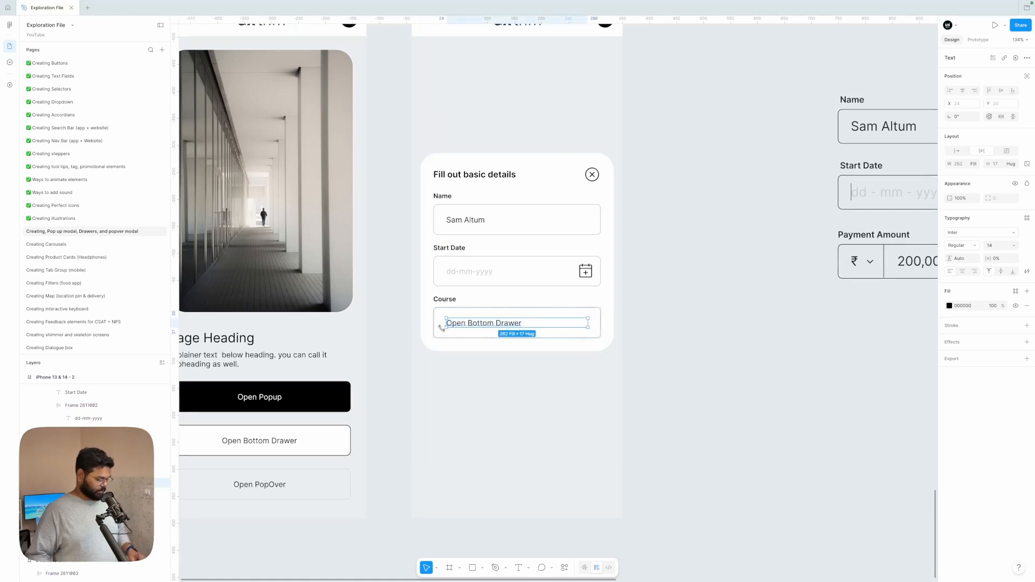
key(ctrl+d)
Replace the first text in the Course field with ₹ and make its width fit the symbol automatically
double_click(464, 326)
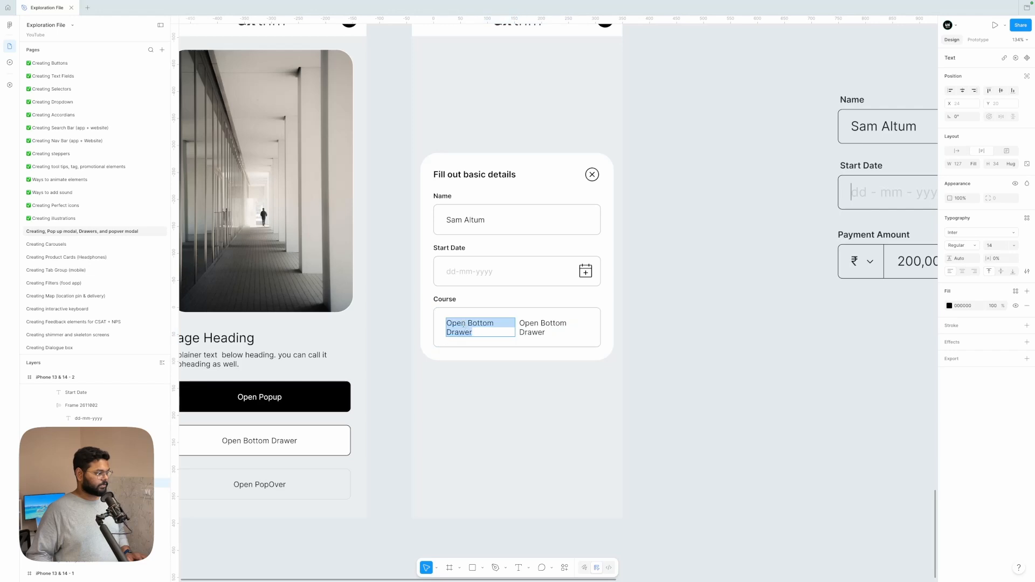
text(₹)
key(Escape)
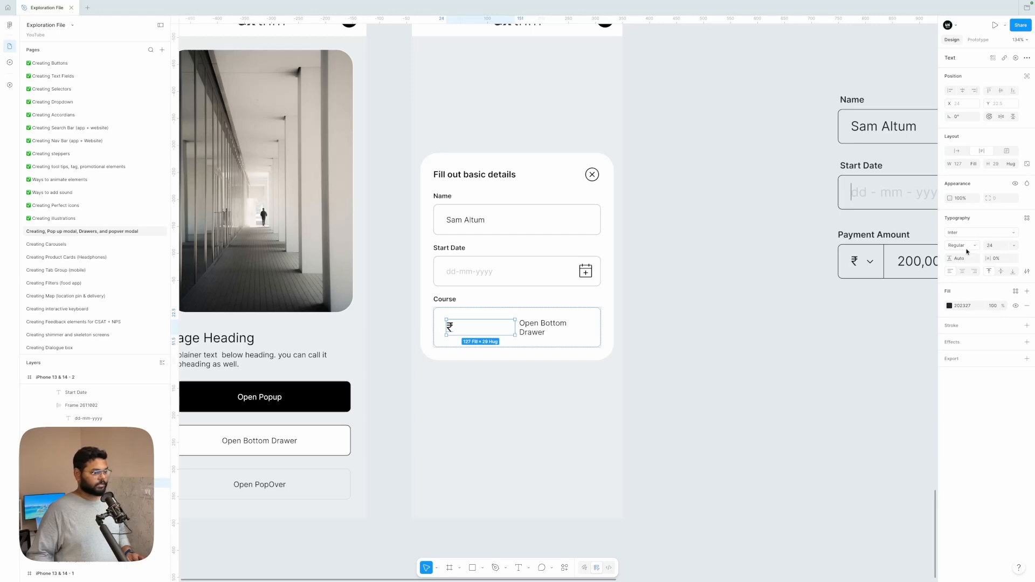
click(956, 155)
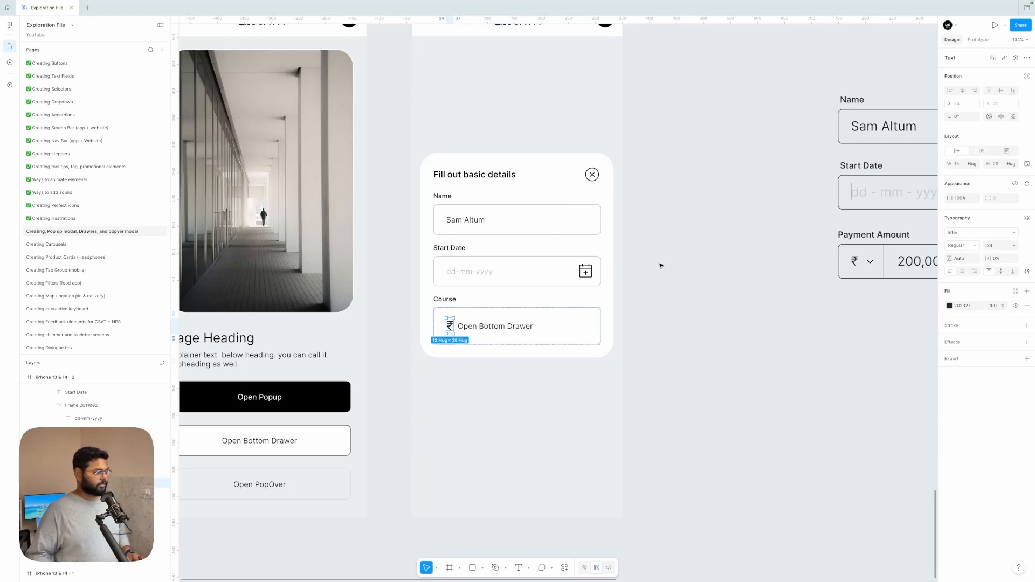
Extend the third field's label to read "Course Advance"
double_click(513, 330)
scroll(510, 329, right, 2)
scroll(510, 329, right, 1)
scroll(511, 329, up, 1)
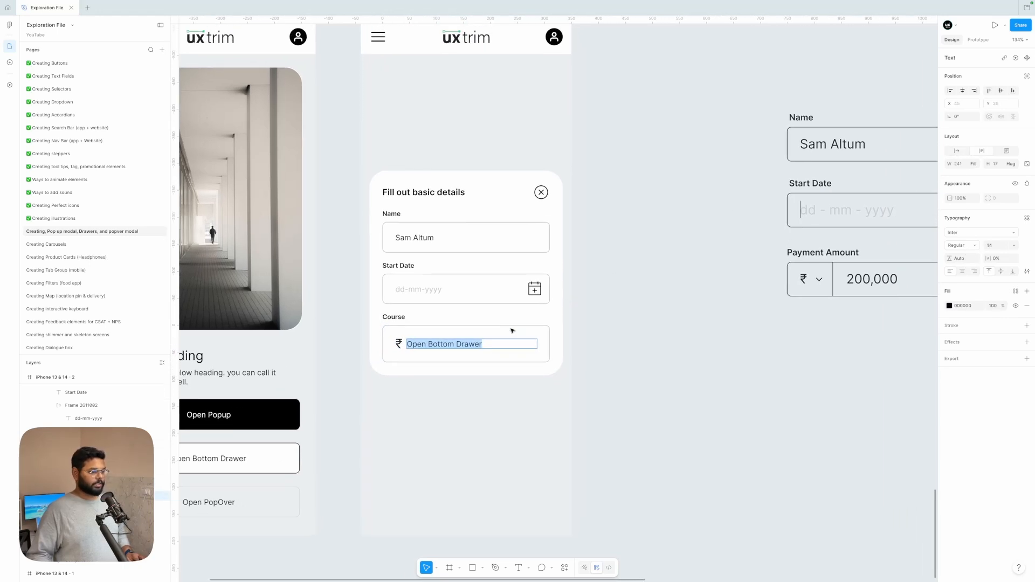
click(420, 318)
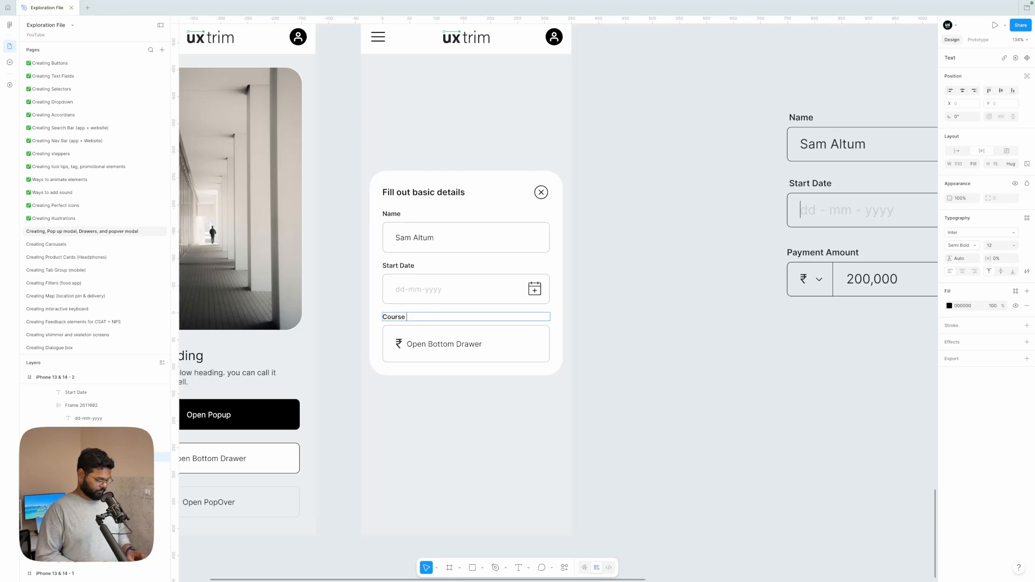
text(advance)
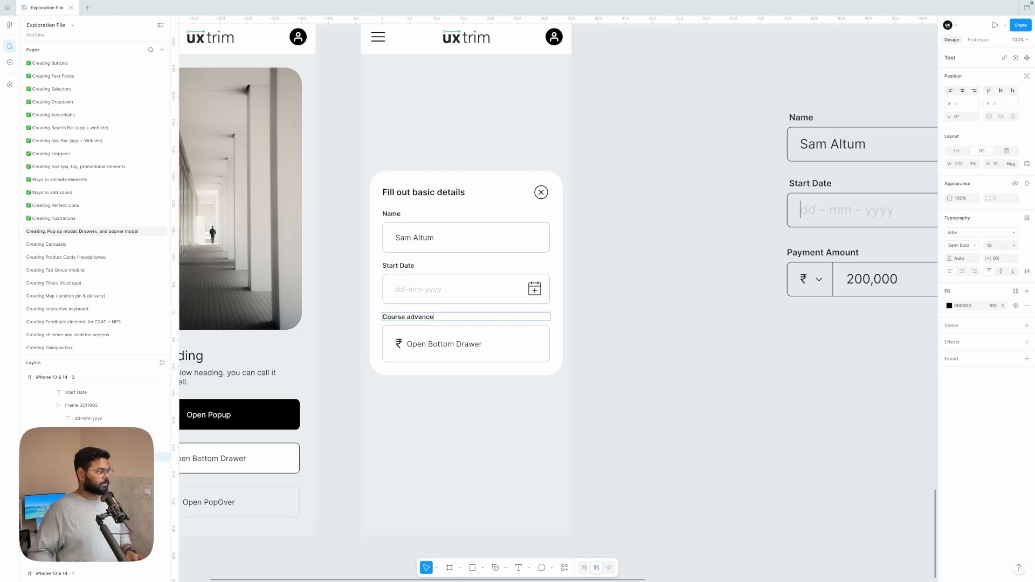
click(411, 317)
key(BackSpace)
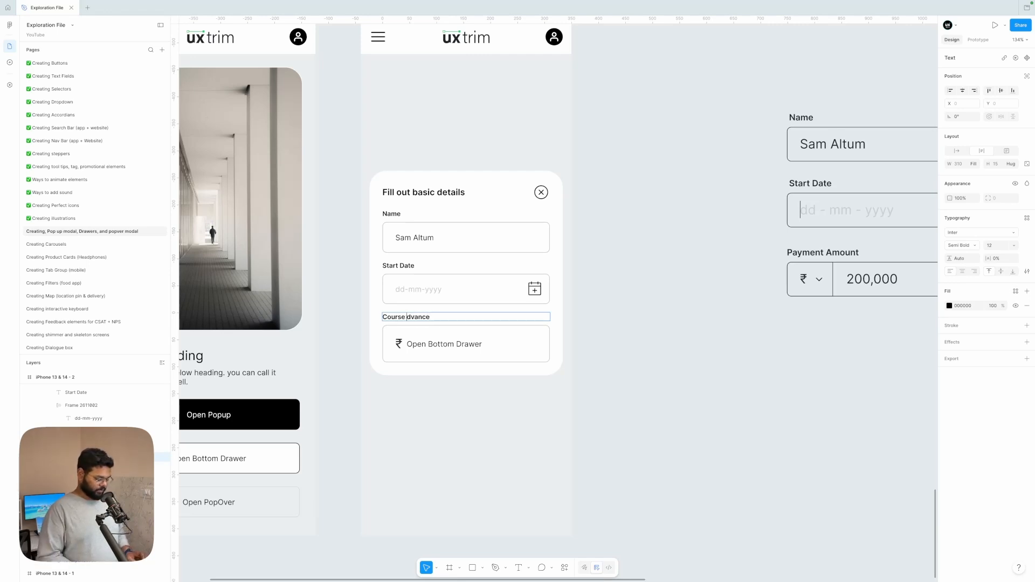
text(A)
Replace the text beside the ₹ symbol in the Course Advance field with "2,000/-"
double_click(418, 345)
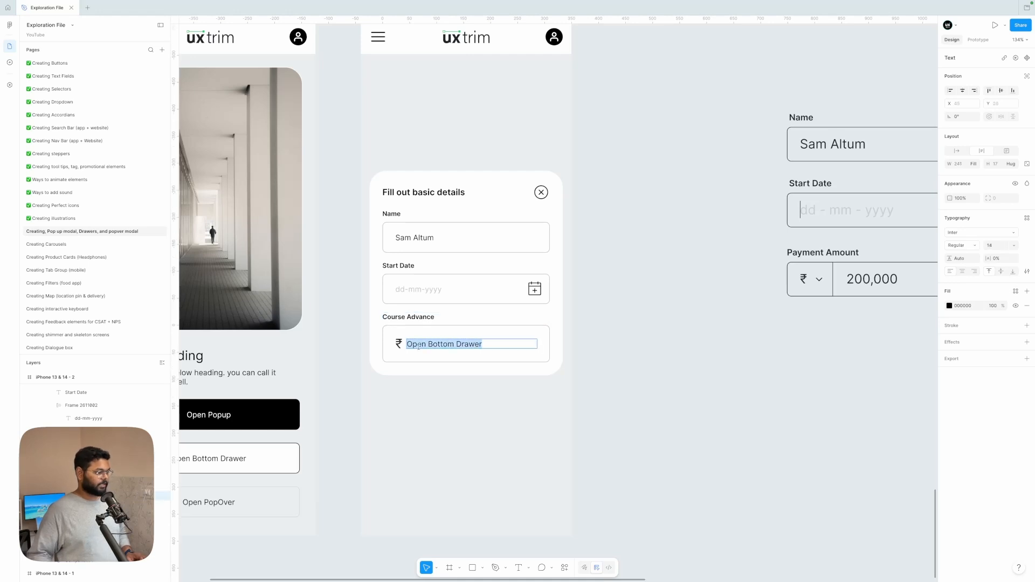
scroll(423, 346, right, 2)
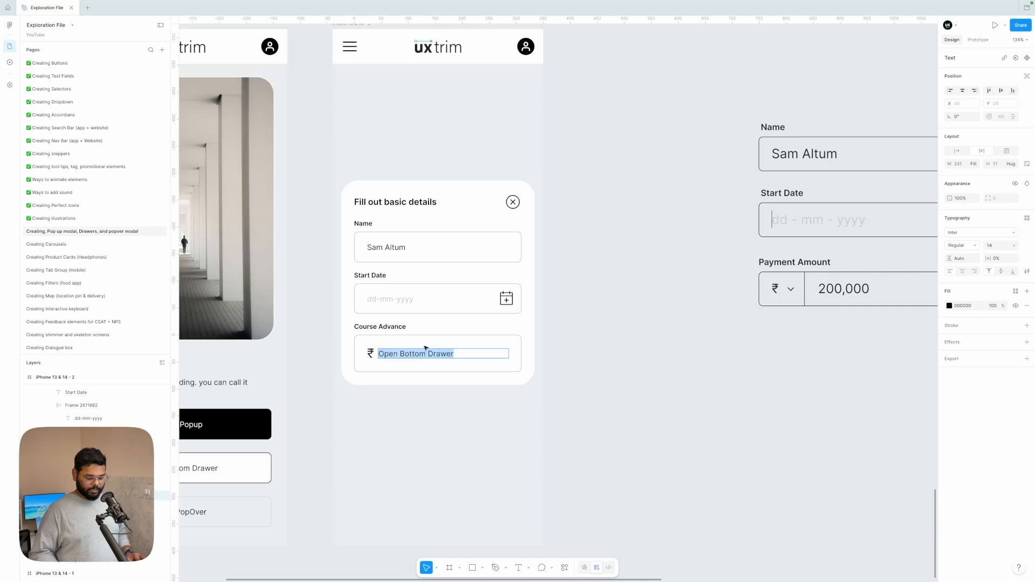
text(2)
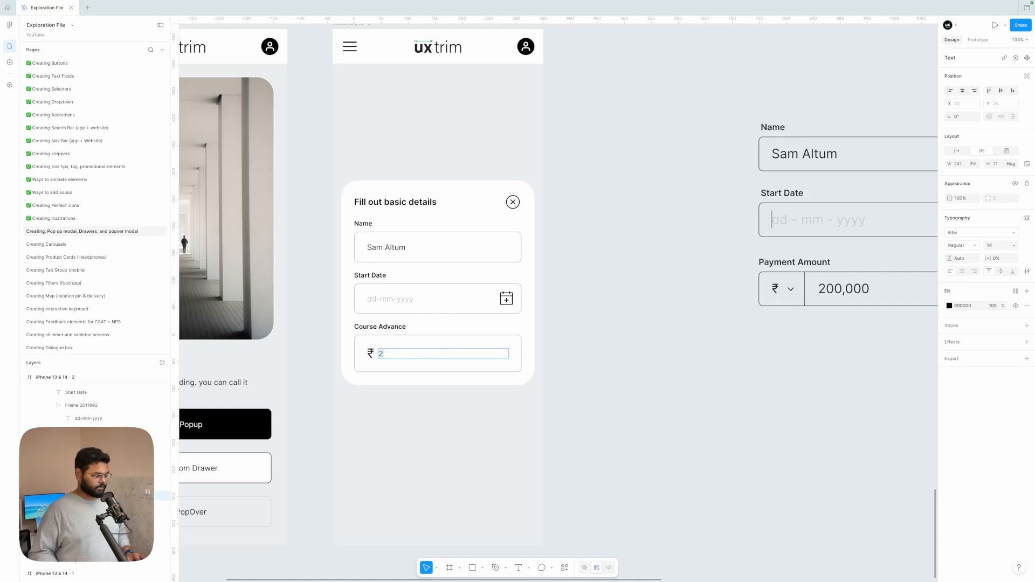
text(,000)
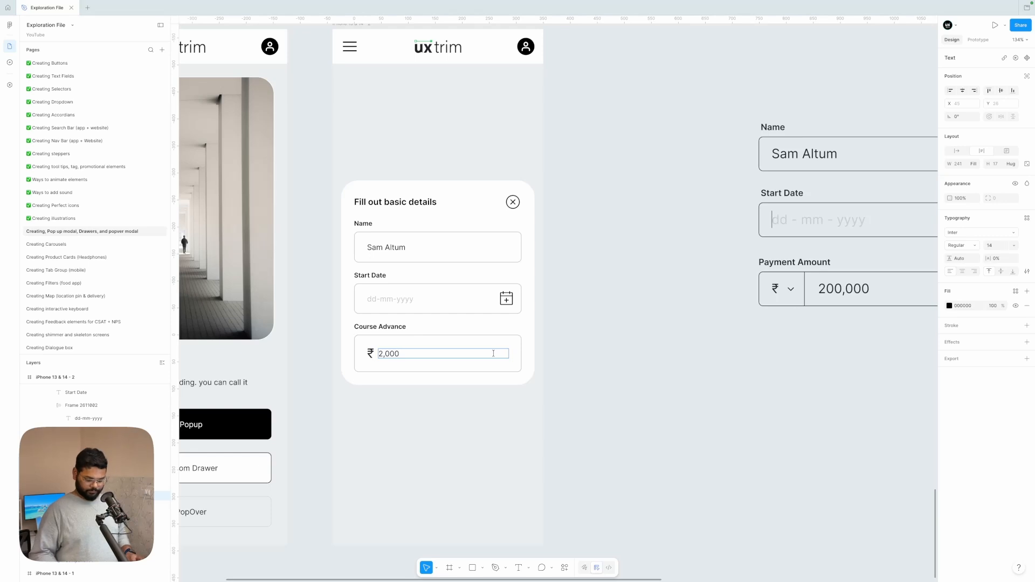
text( /-)
key(BackSpace)
key(BackSpace)
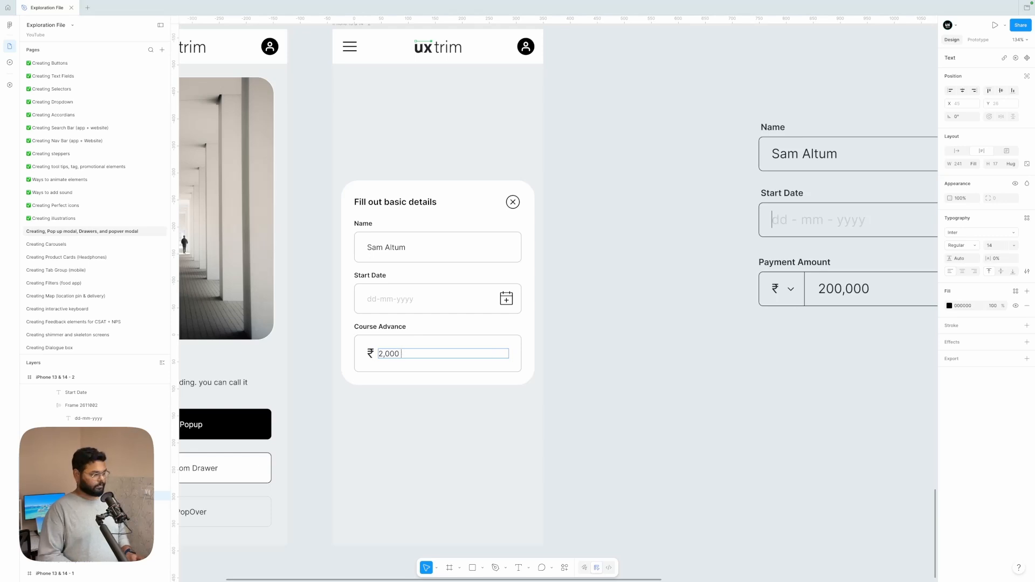
text(/-)
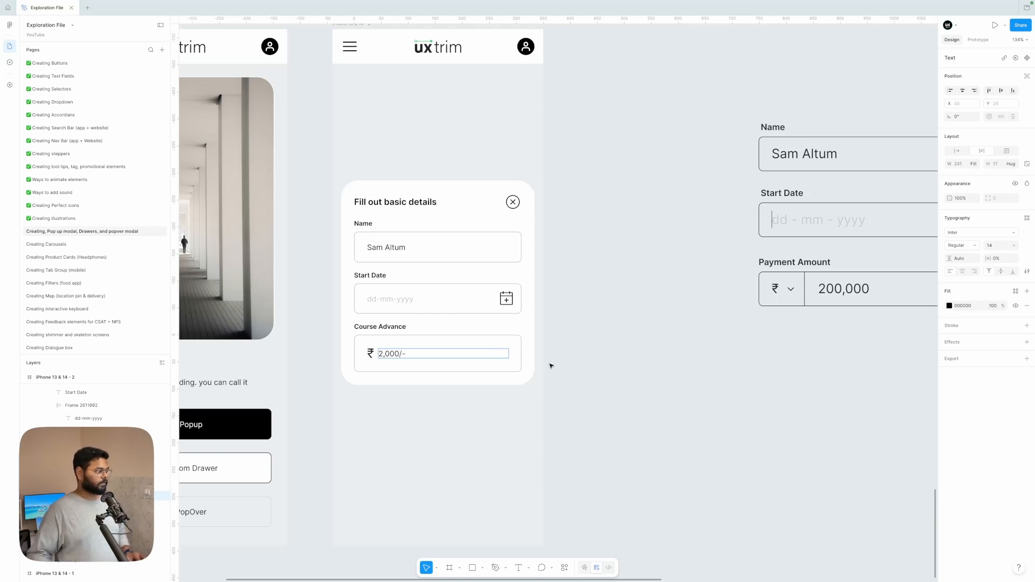
click(715, 358)
Change the amount in the Course Advance field to "8,000/-"
click(398, 354)
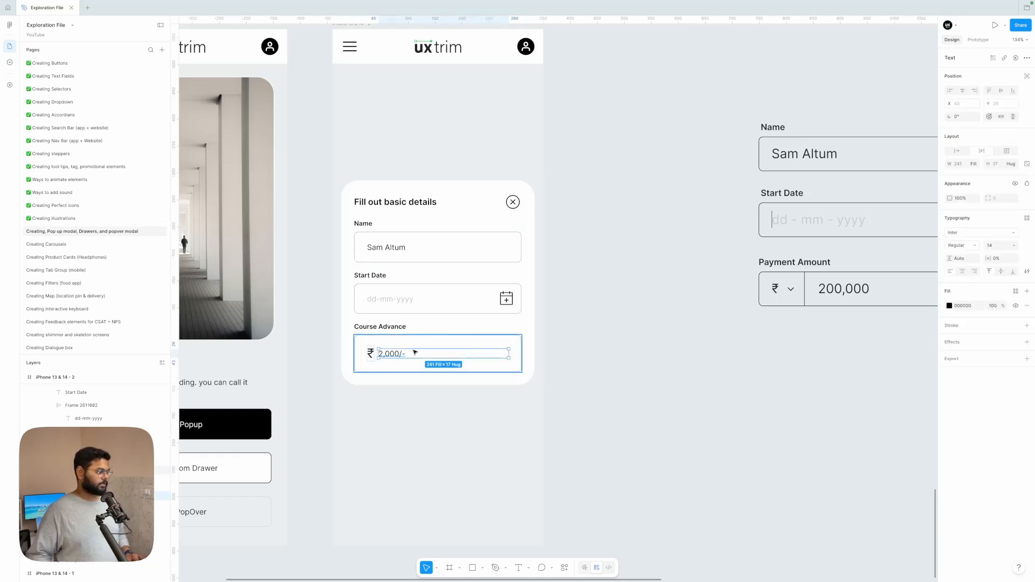
double_click(391, 353)
drag(383, 353, 379, 354)
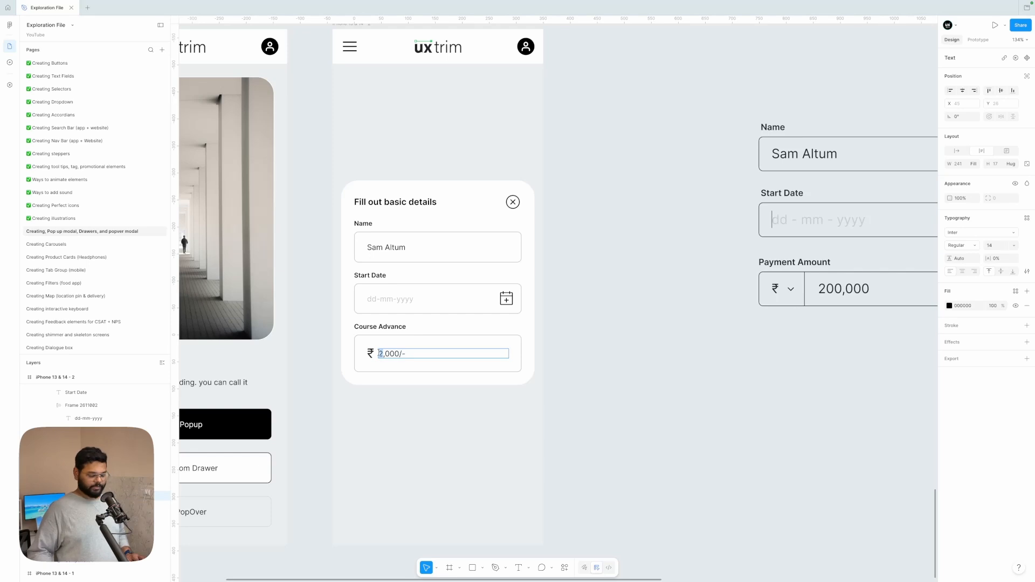
text(8)
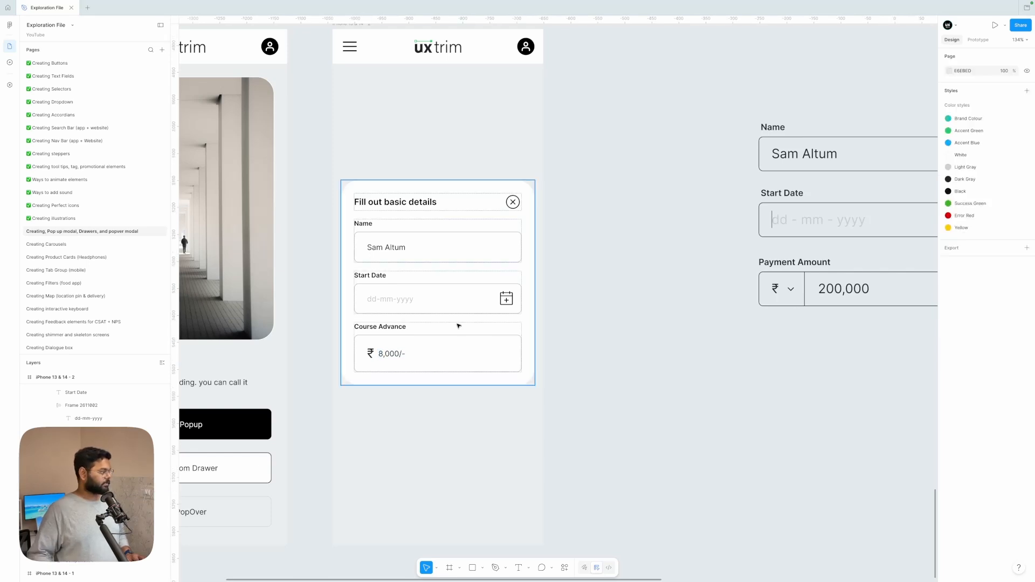
Set the Course Advance field's vertical padding to 14 and compare its height with the Start Date field
key(Escape)
key(Escape)
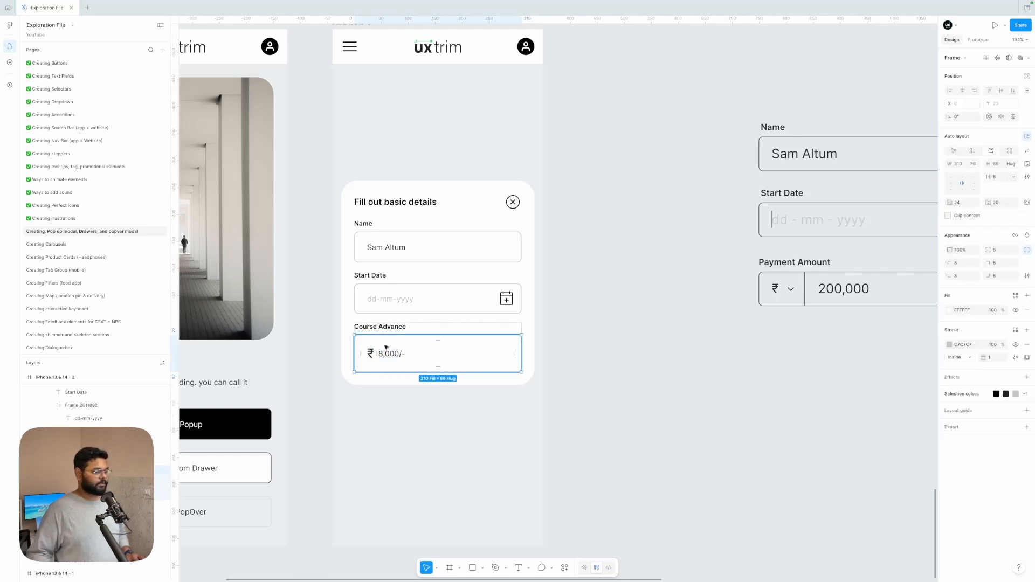
click(1000, 204)
text(12)
key(Return)
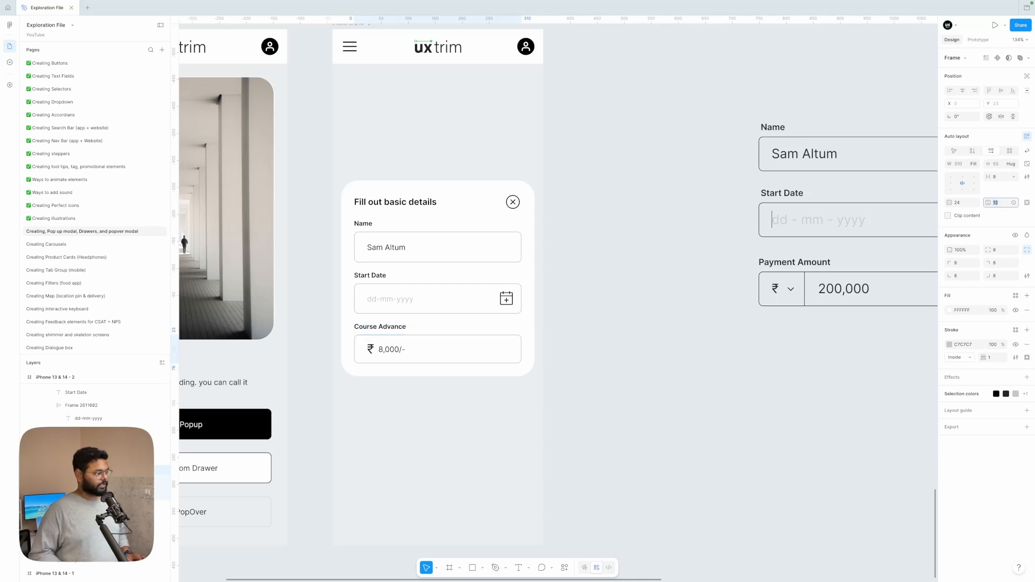
key(Up)
key(Up)
key(Up)
key(Up)
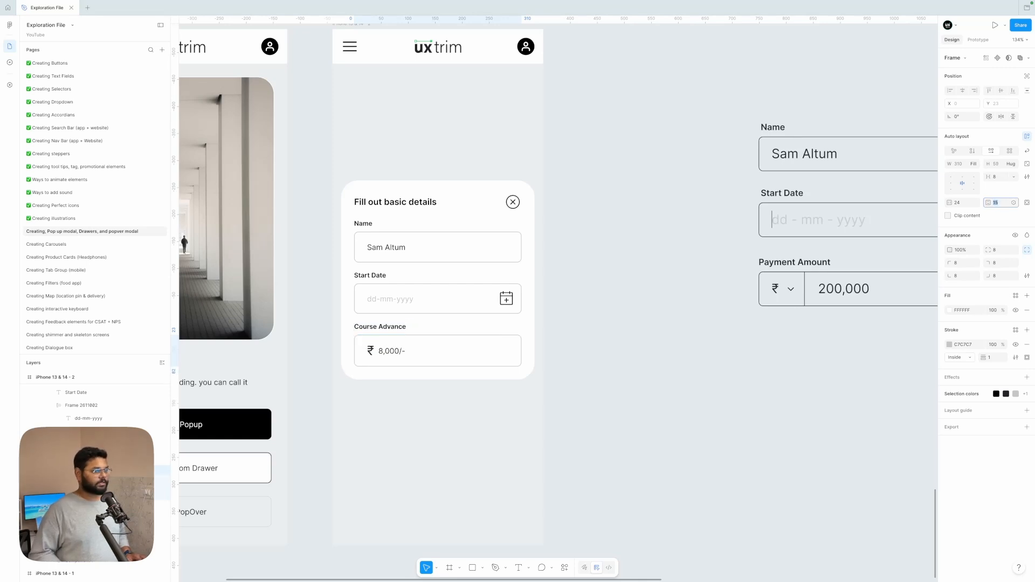
key(Down)
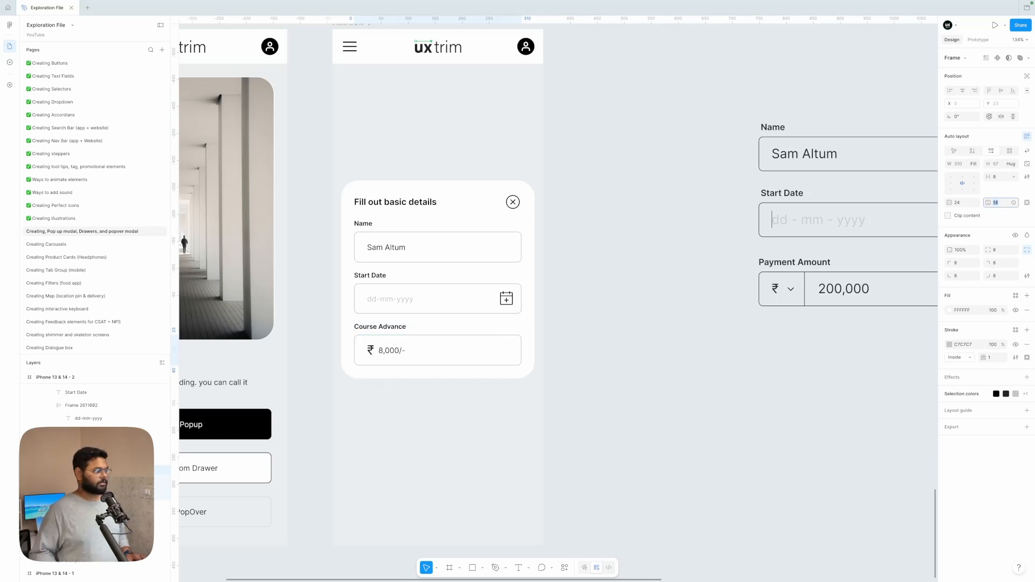
click(584, 370)
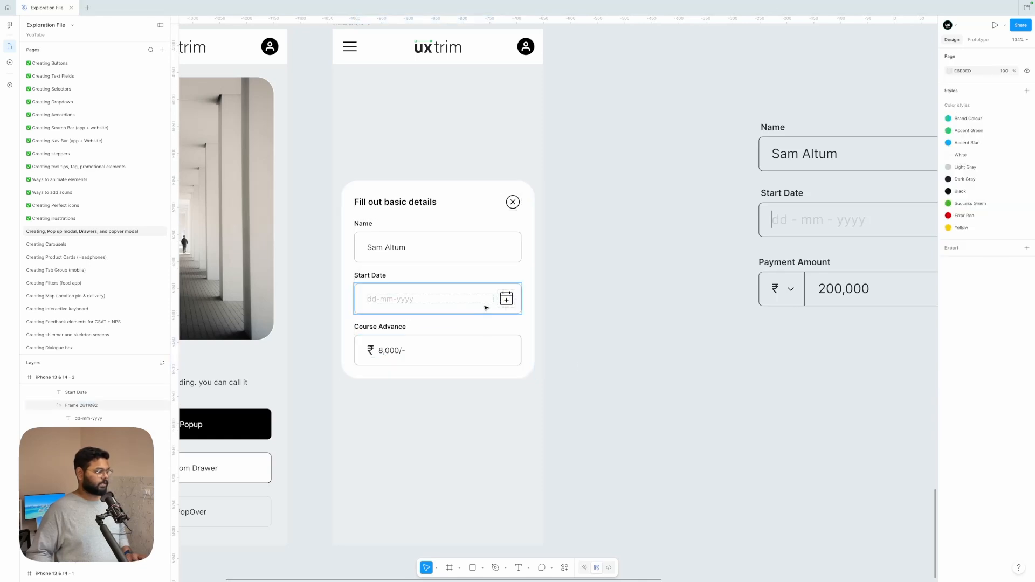
click(486, 308)
click(439, 351)
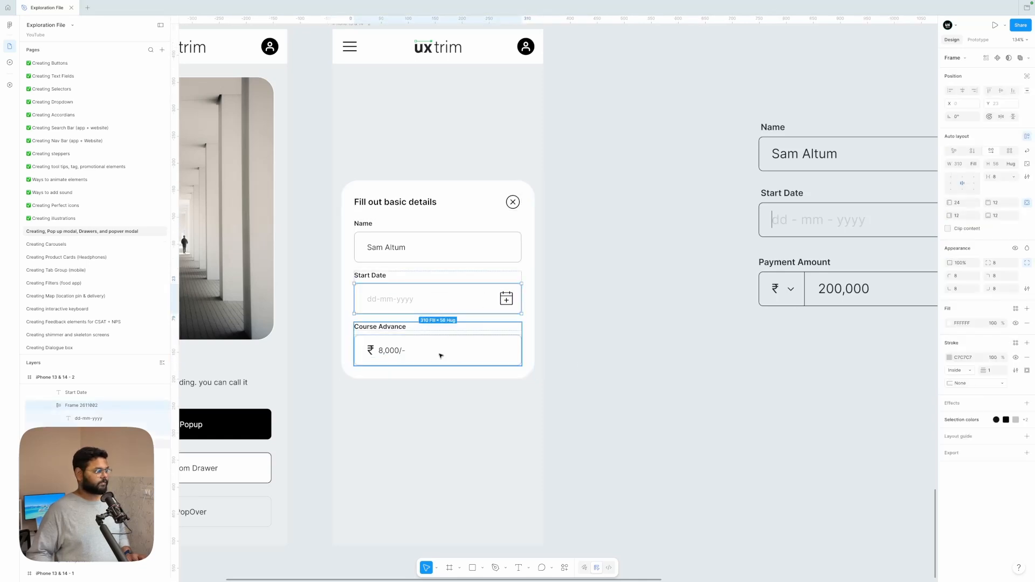
Change the font weight of the amount text in the Course Advance field to Medium
double_click(391, 350)
key(Escape)
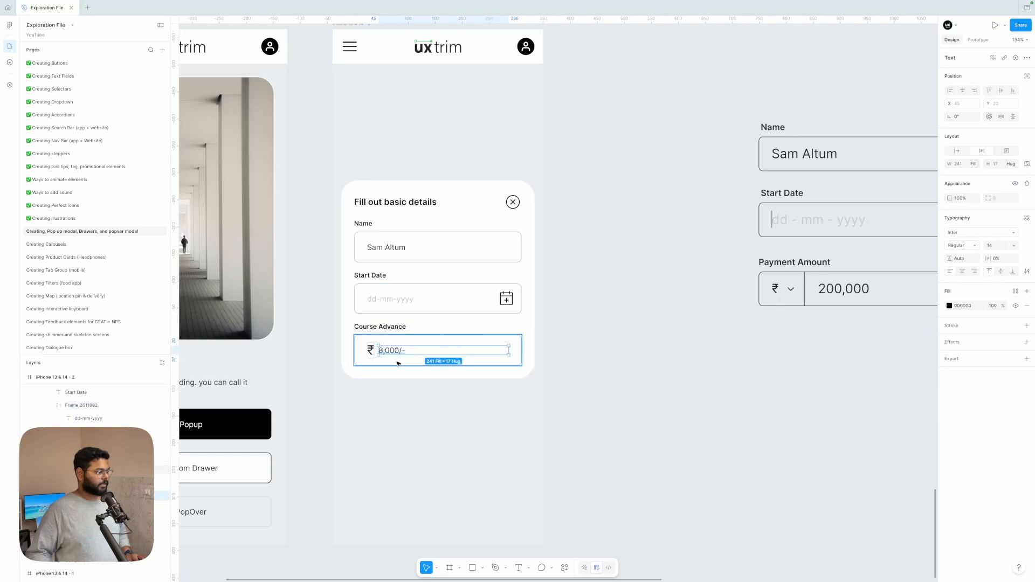
click(974, 246)
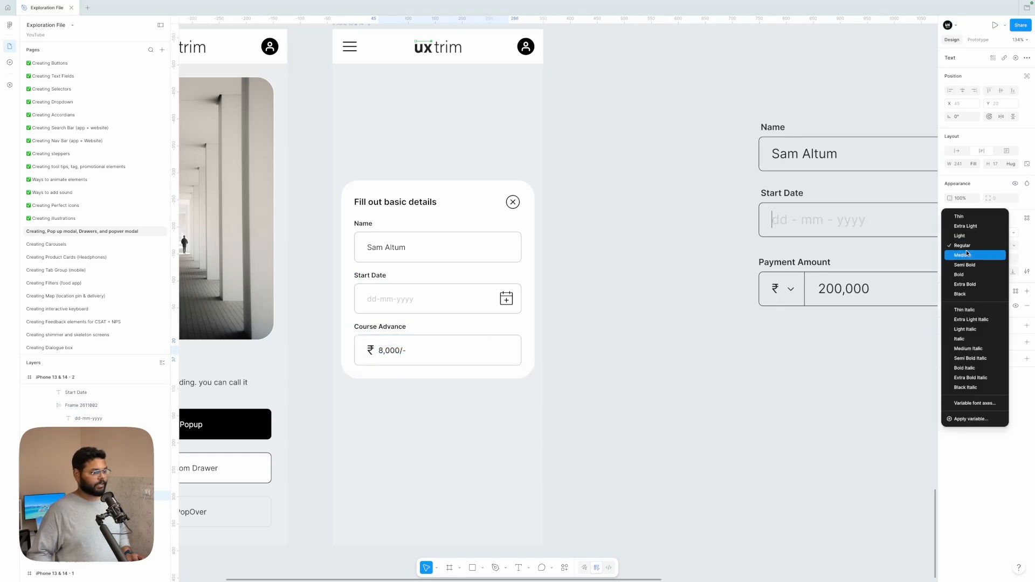
click(965, 256)
key(Escape)
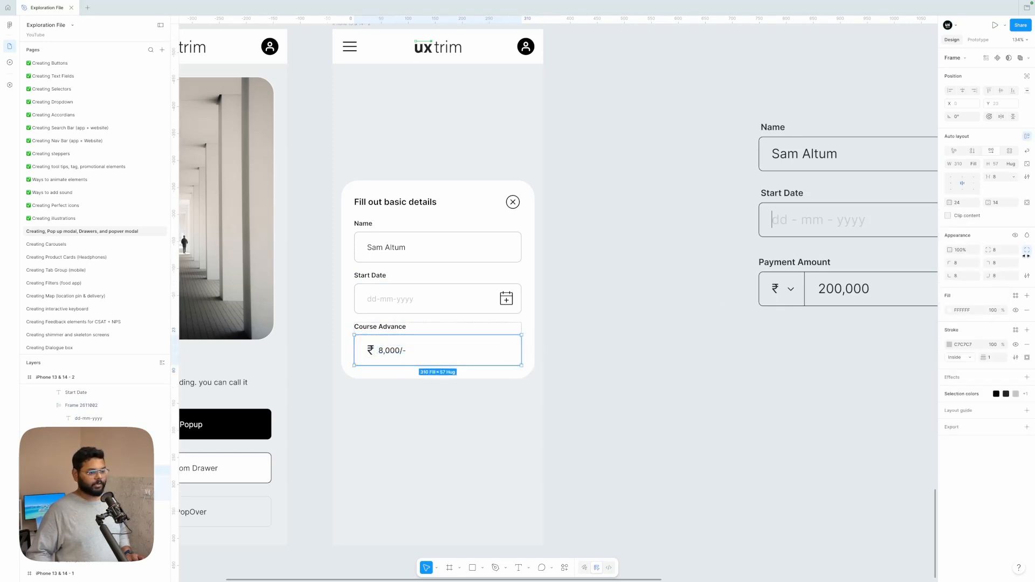
Change the Course Advance field's fill from white to a very light gray
click(951, 310)
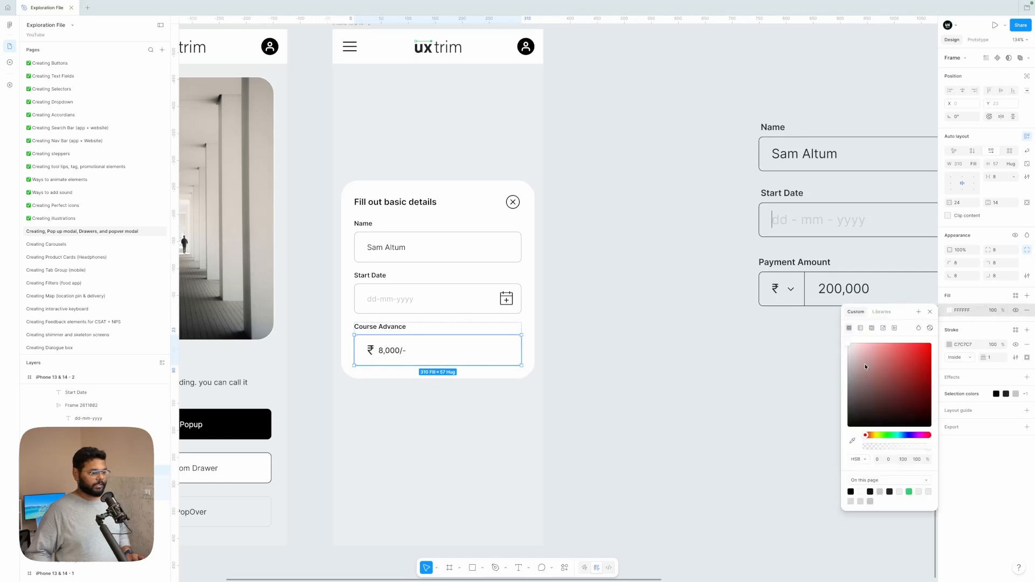
drag(851, 351, 847, 352)
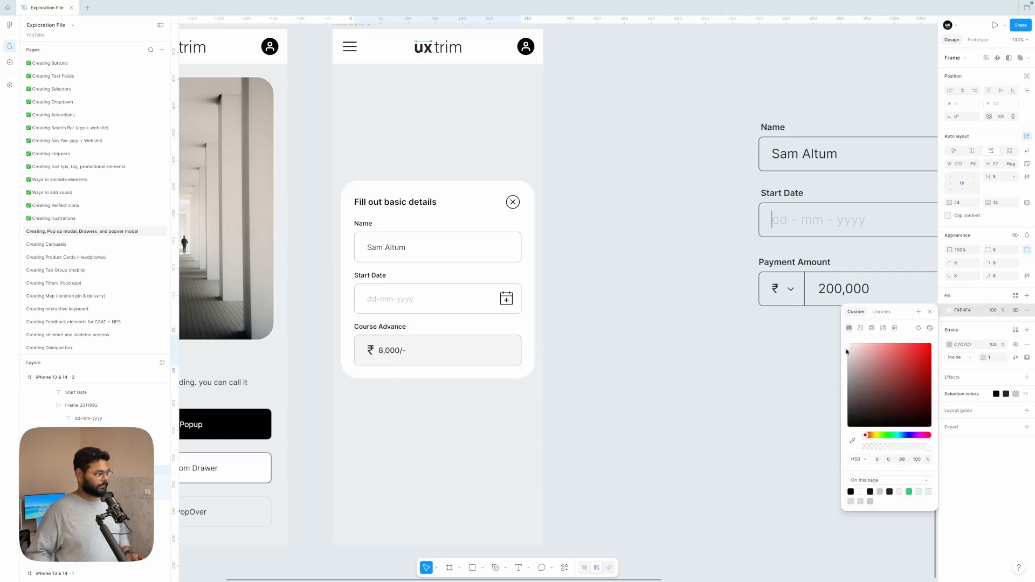
click(677, 339)
Copy the black Open Popup button from the first page into the popup card, below the Course Advance field
scroll(676, 339, left, 2)
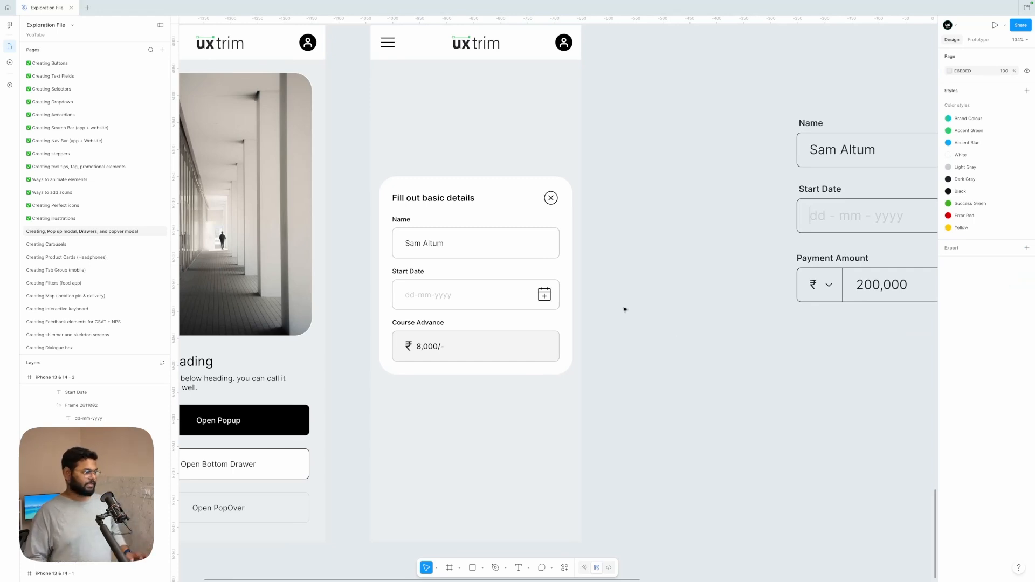
scroll(625, 308, left, 4)
scroll(625, 308, down, 2)
scroll(624, 310, down, 3)
click(421, 357)
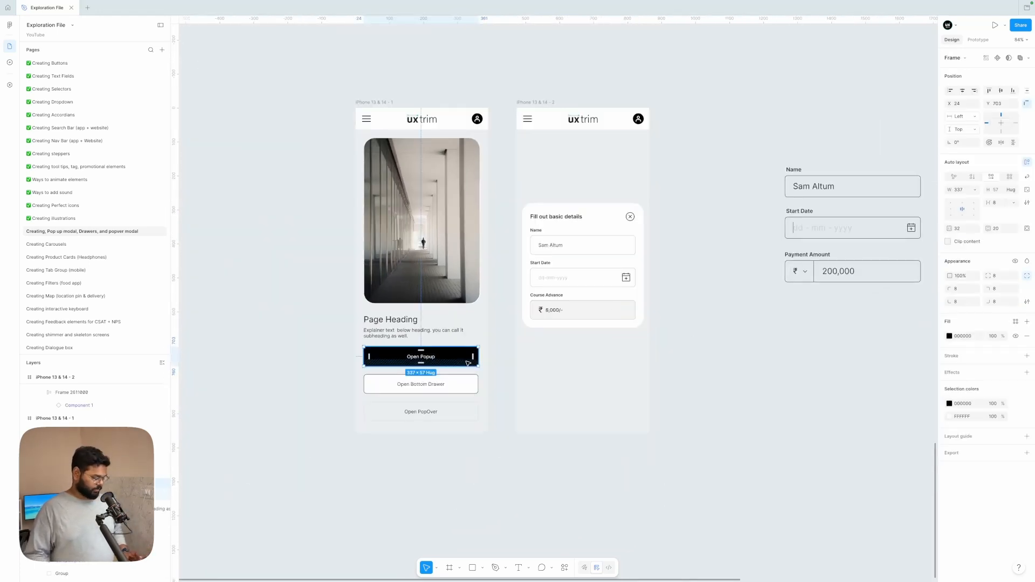
key(ctrl+c)
click(531, 283)
key(ctrl+v)
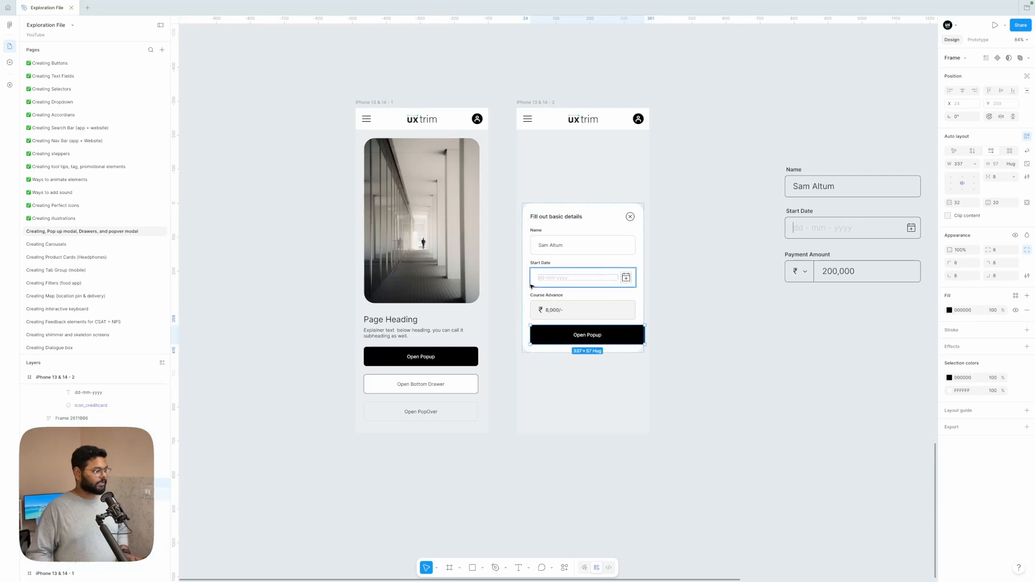
Make the copied button's width fill the popup card's container
click(975, 164)
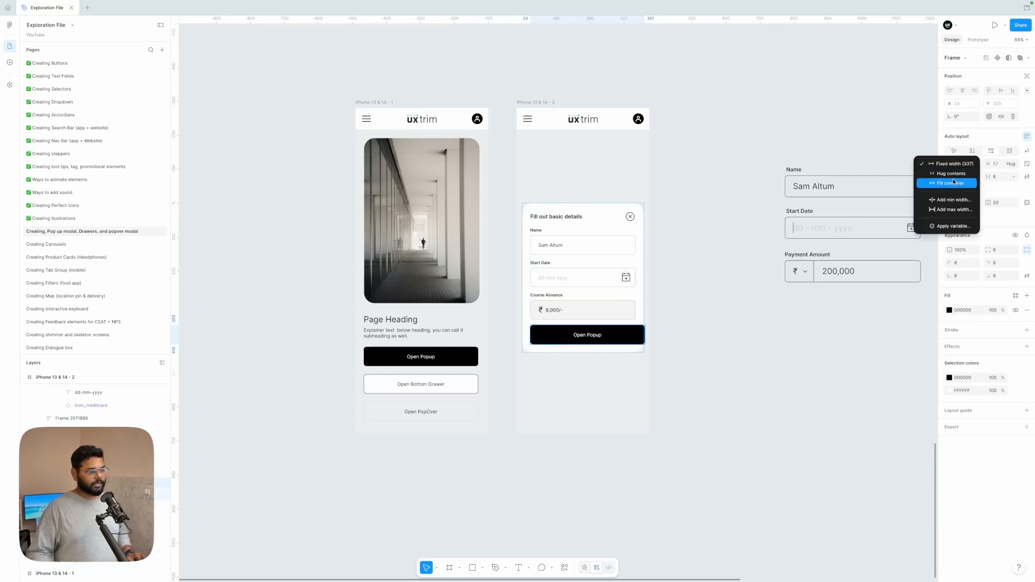
click(952, 184)
click(763, 273)
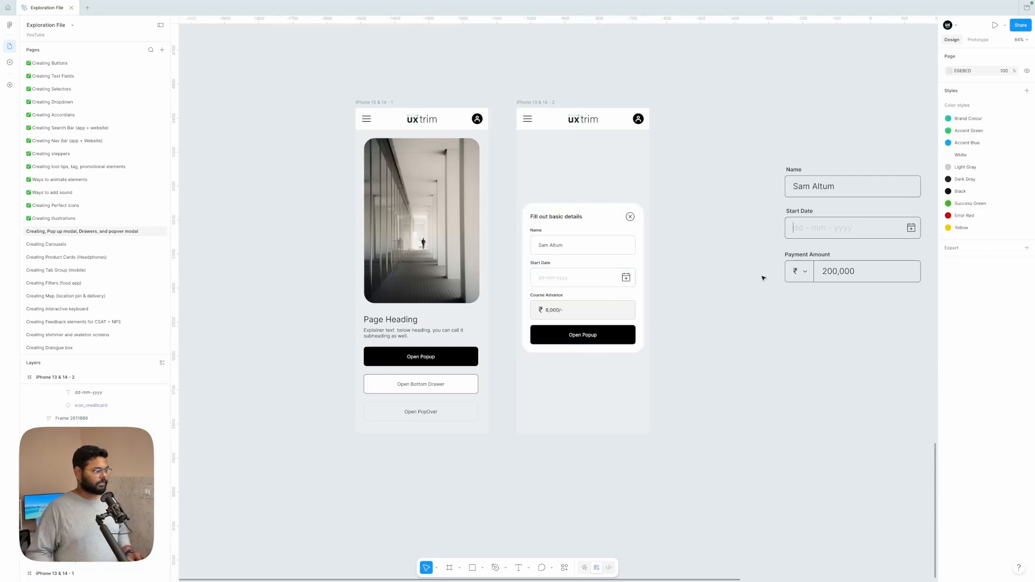
Change the label of the button in the popup card to "Pay Now"
double_click(583, 335)
text(Pay Now)
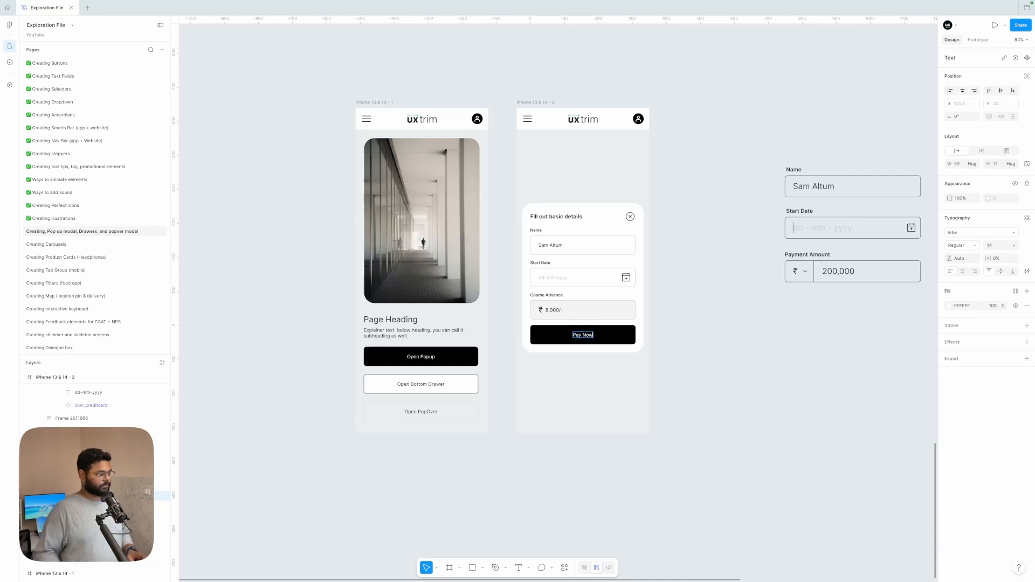
click(714, 341)
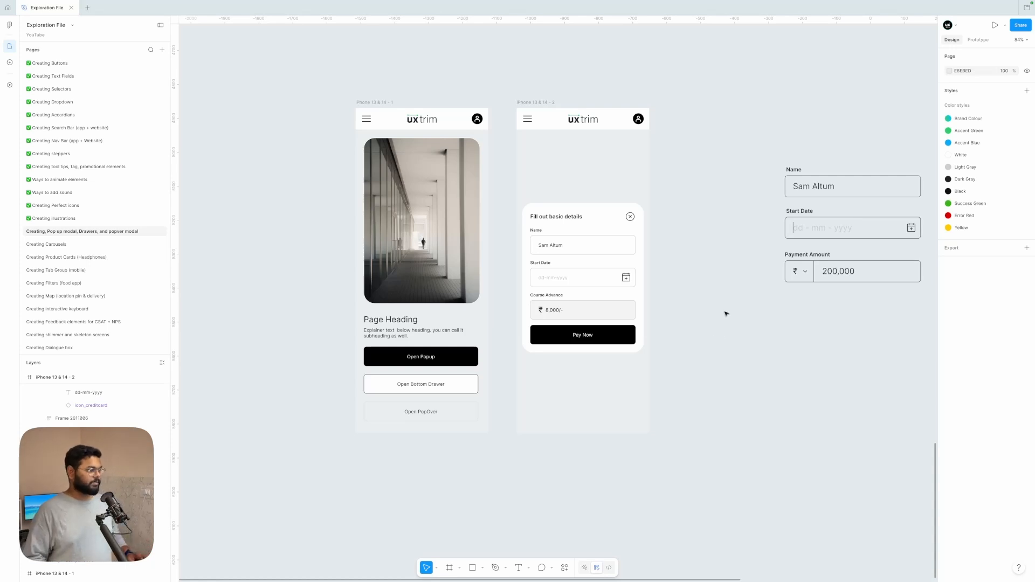
Move the popup card out of the second iPhone frame onto the empty canvas and delete that iPhone frame
drag(579, 226, 734, 330)
click(699, 271)
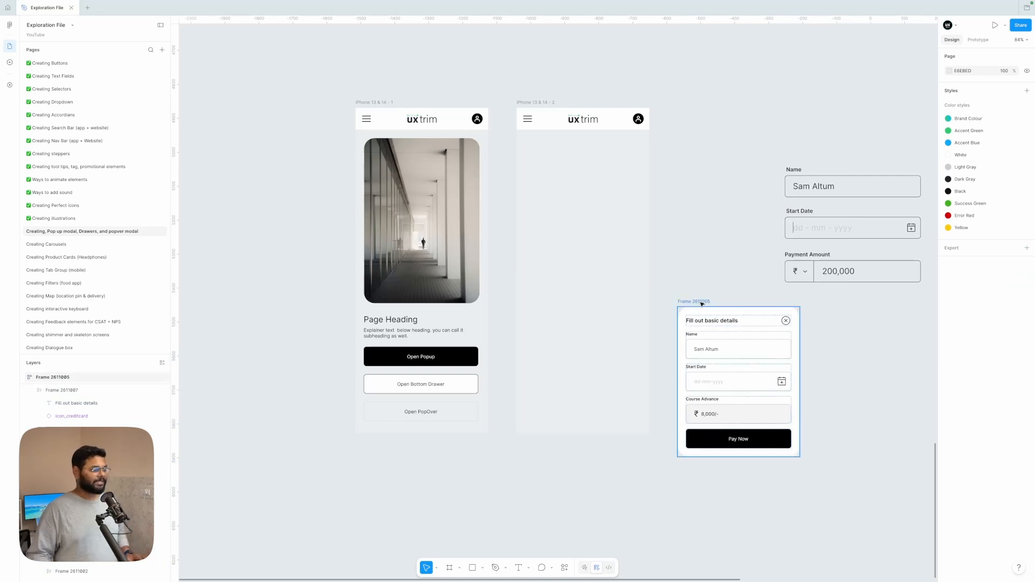
click(551, 104)
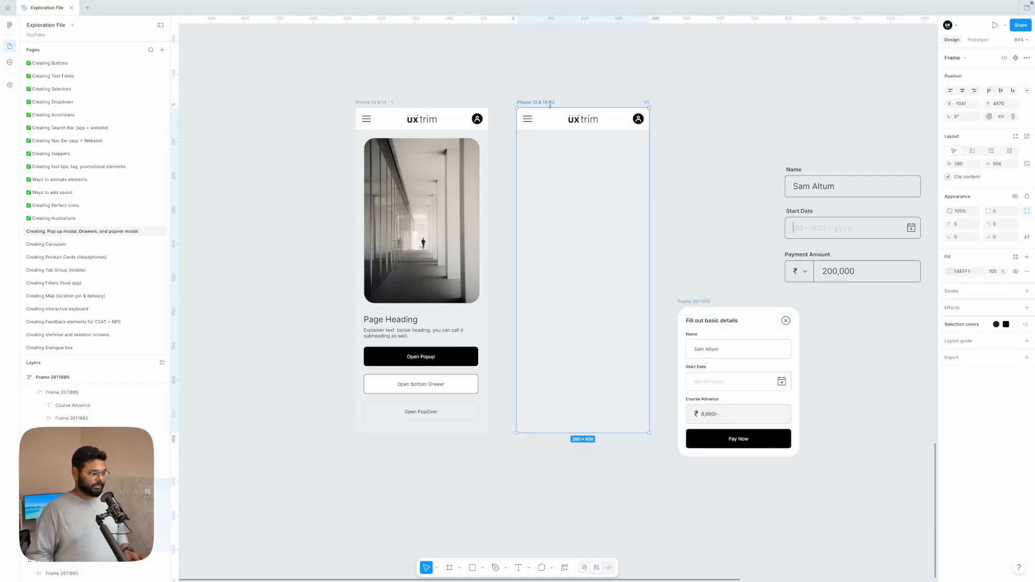
key(Delete)
Rename the card's frame "Pop up" and place it beside the mobile page
double_click(693, 301)
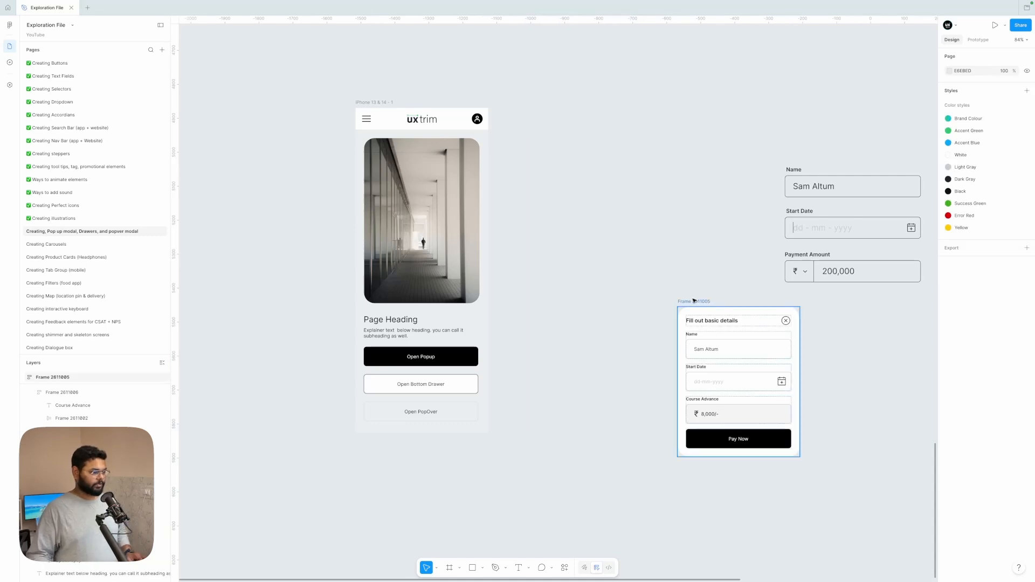
text(Pop)
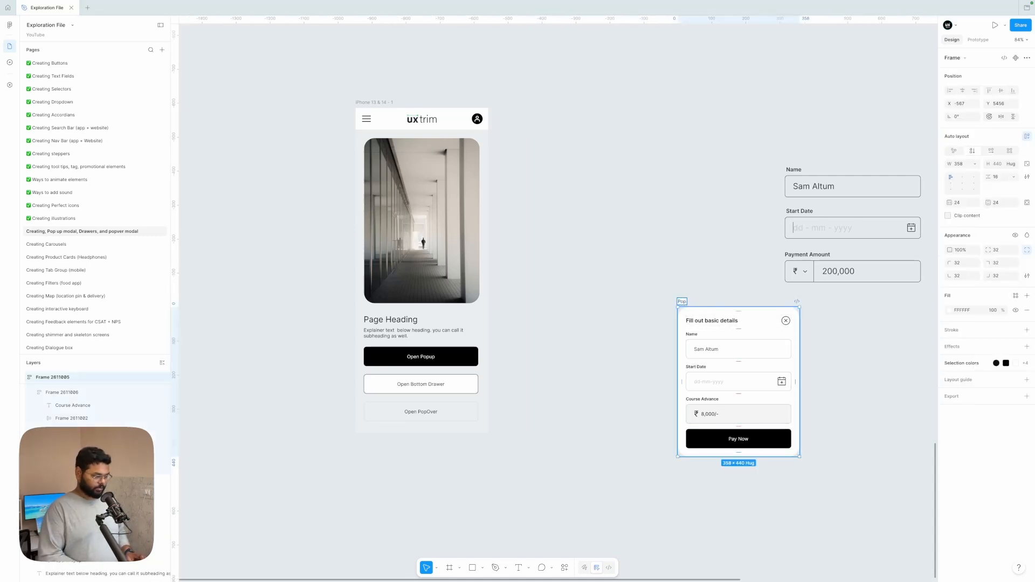
text( up)
click(730, 224)
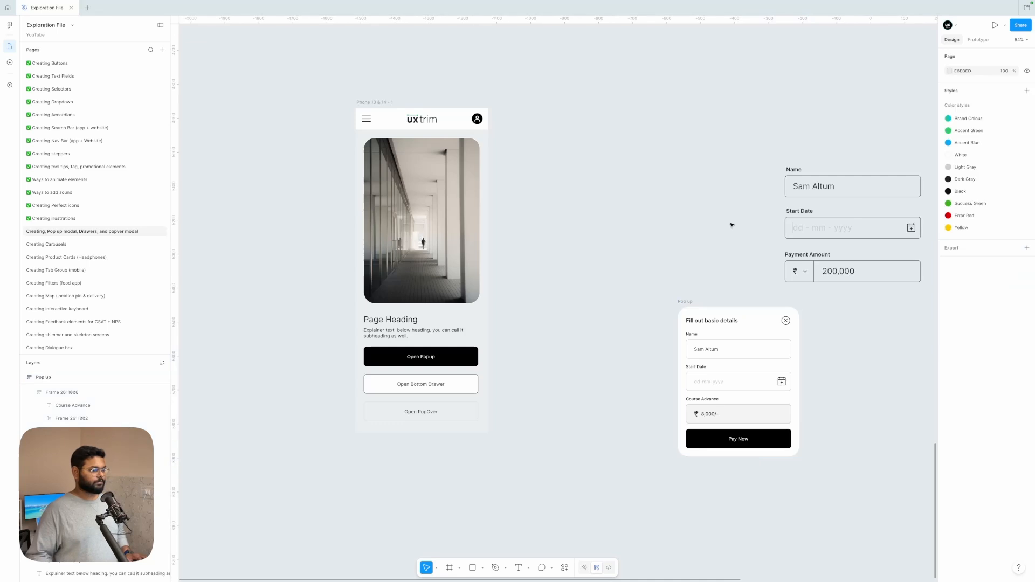
drag(686, 302, 569, 273)
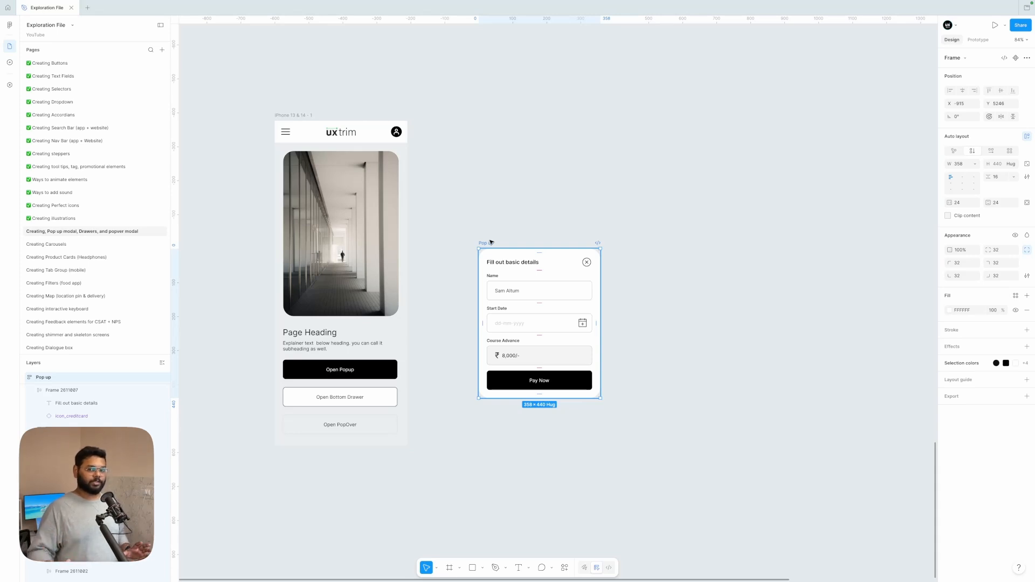
click(496, 229)
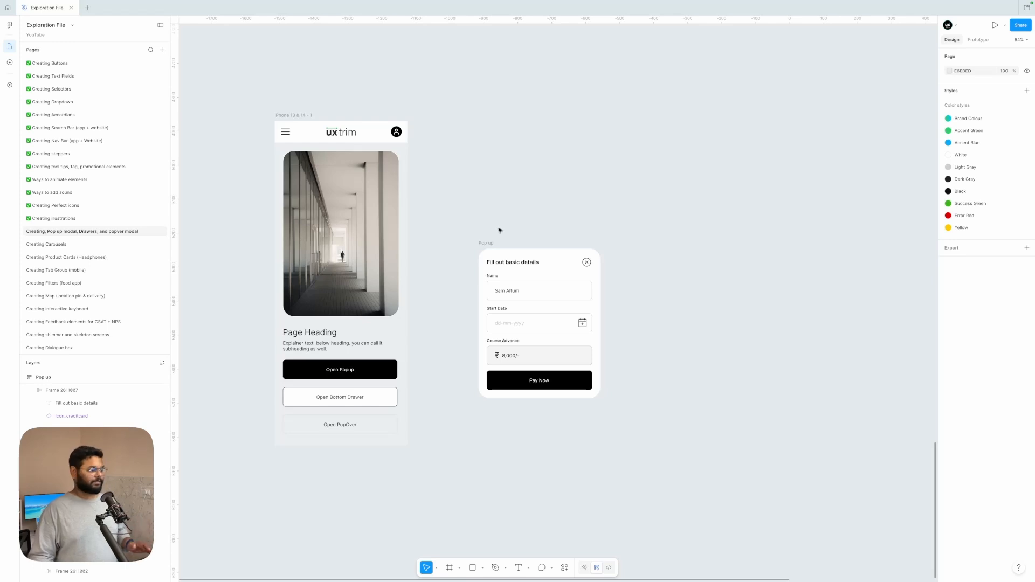
Duplicate the popup card and place the copy beside the original
scroll(505, 232, left, 3)
click(519, 248)
drag(520, 249, 661, 221)
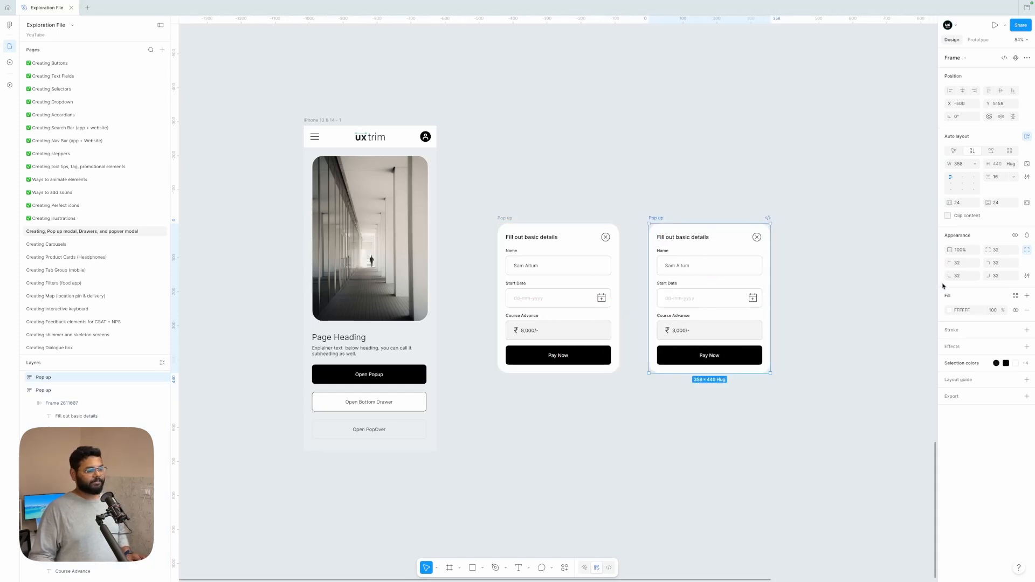
Set both bottom corner radii of the duplicated card to 0
click(999, 276)
text(0)
click(958, 275)
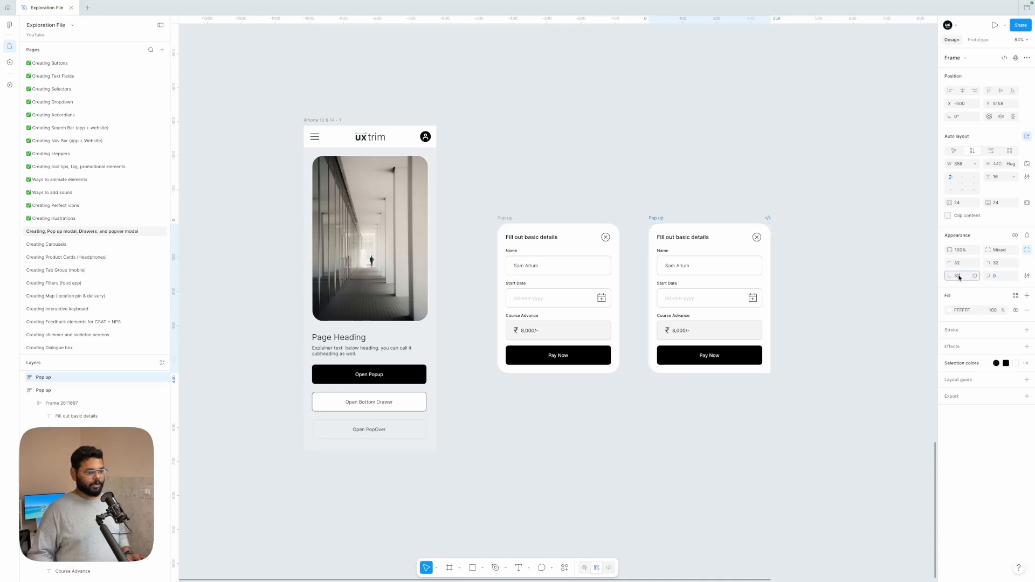
text(0)
click(835, 291)
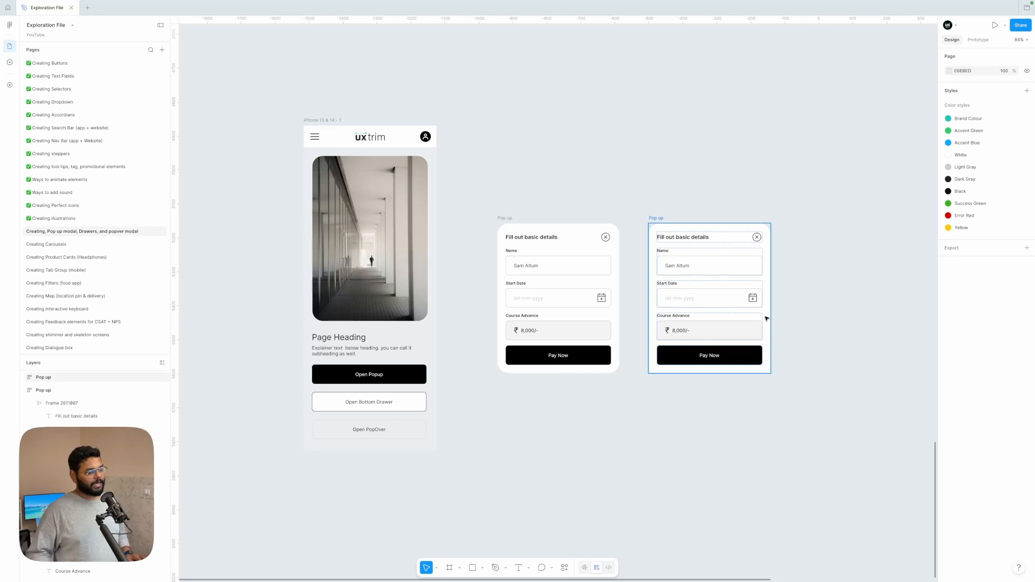
Switch the duplicated card to individual paddings and set its bottom padding to 40
click(765, 318)
click(1027, 202)
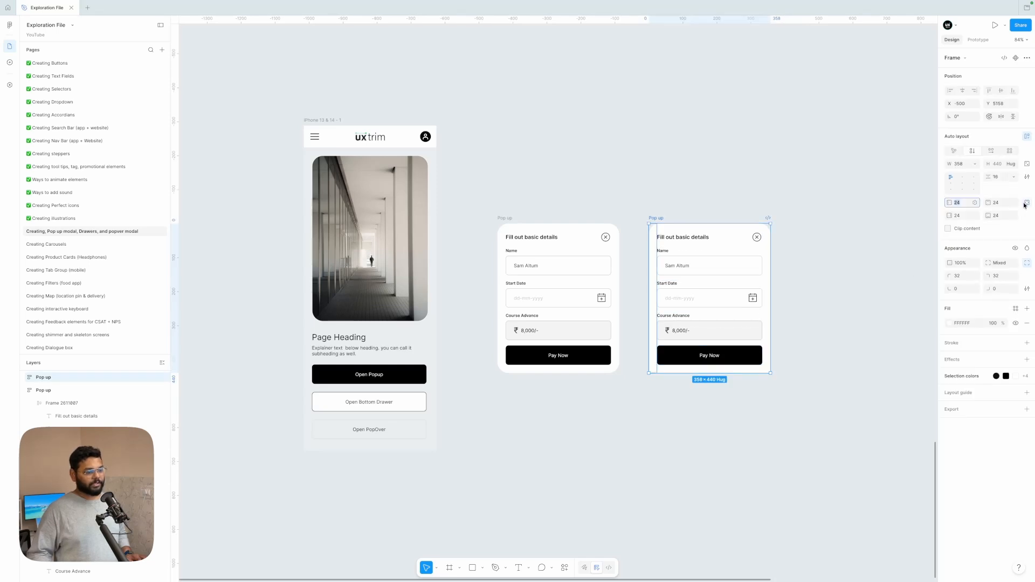
click(1005, 216)
text(40)
key(Return)
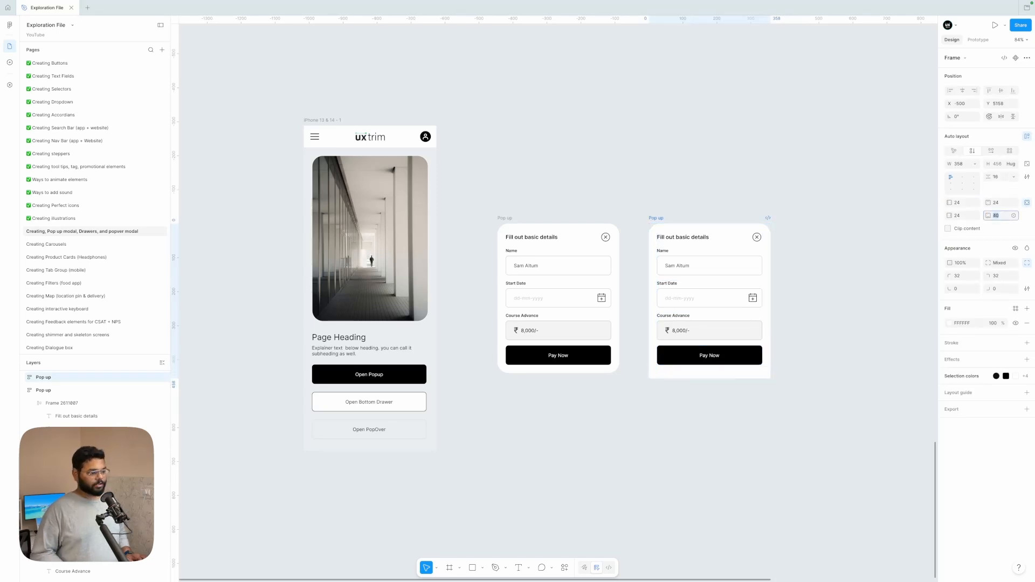
click(852, 238)
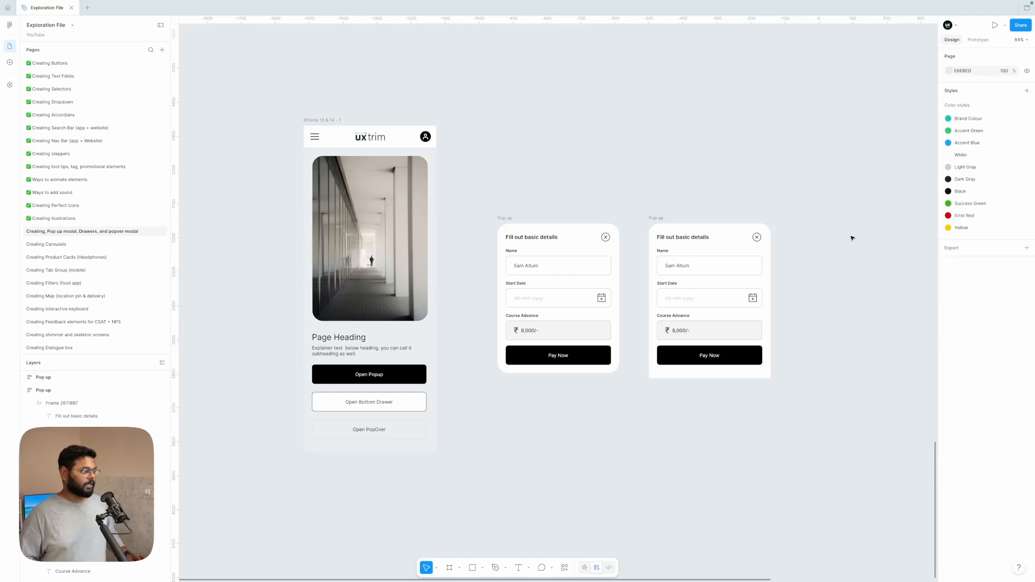
Move the square-bottomed card slightly closer to the first popup and place a copy of it on its other side
drag(660, 218, 656, 217)
scroll(676, 201, right, 3)
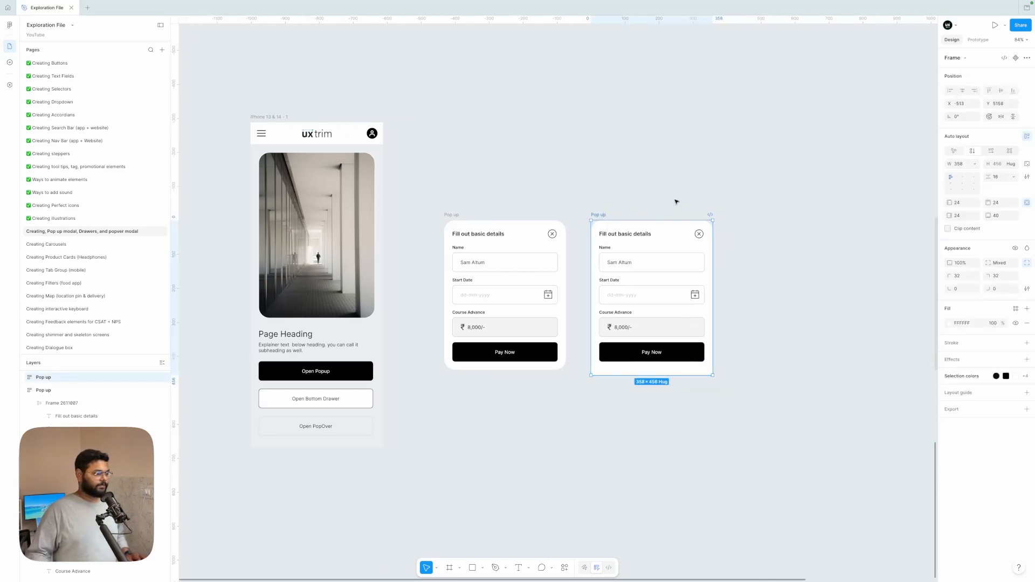
click(676, 202)
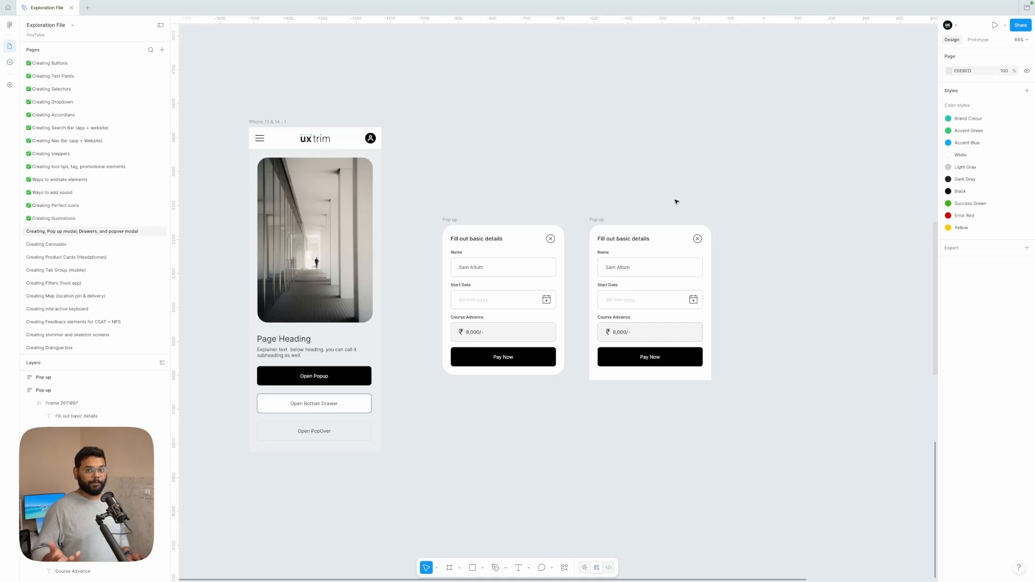
click(593, 225)
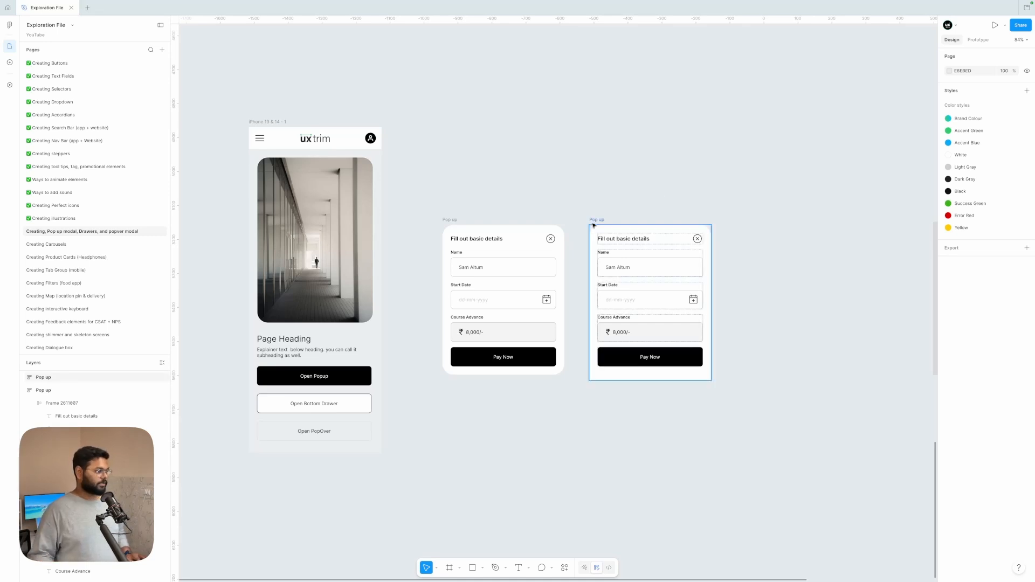
drag(593, 225, 756, 218)
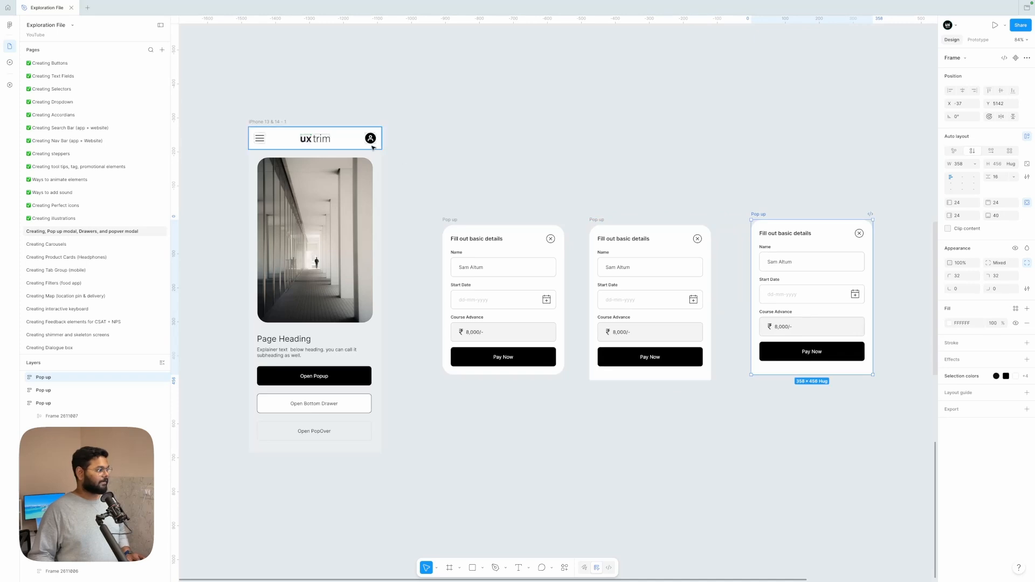
Set the prototype device for the page to iPhone 14
click(274, 123)
click(462, 119)
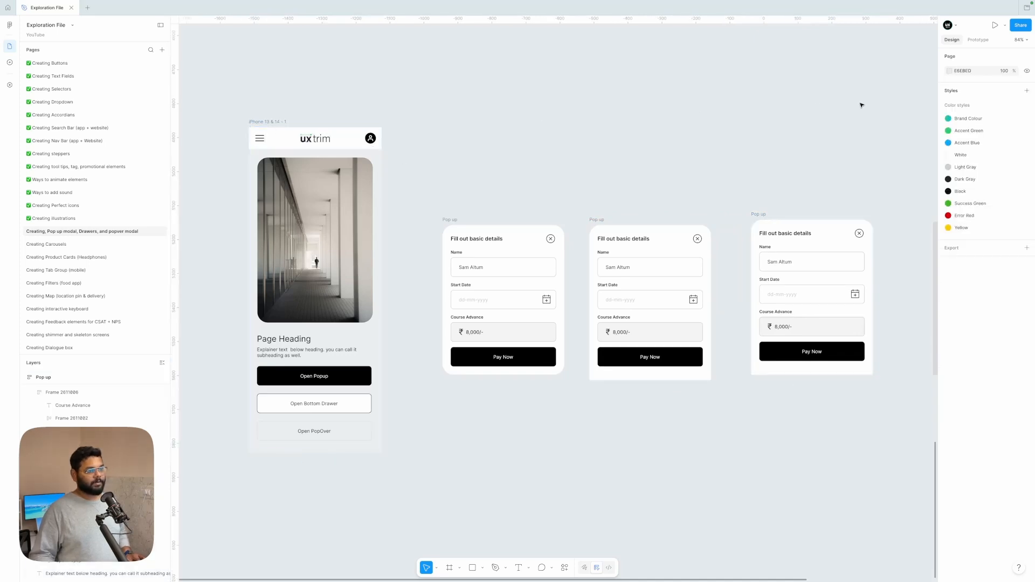
click(978, 39)
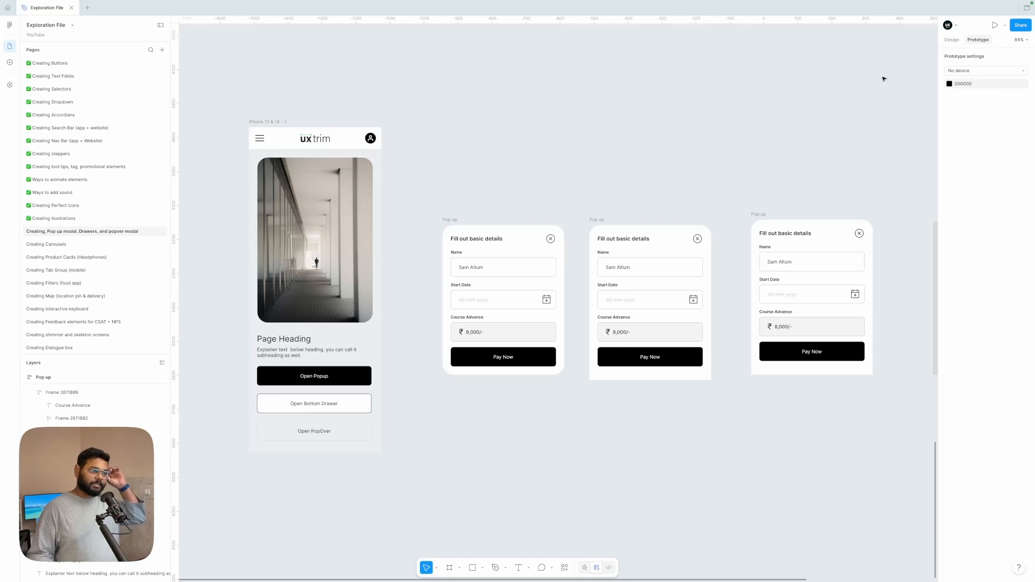
click(981, 70)
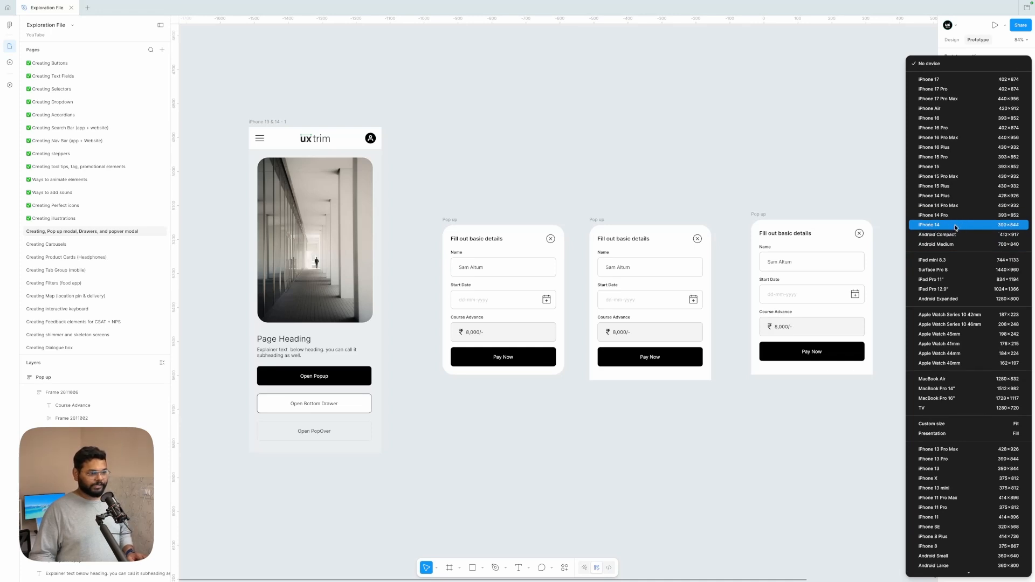
click(956, 227)
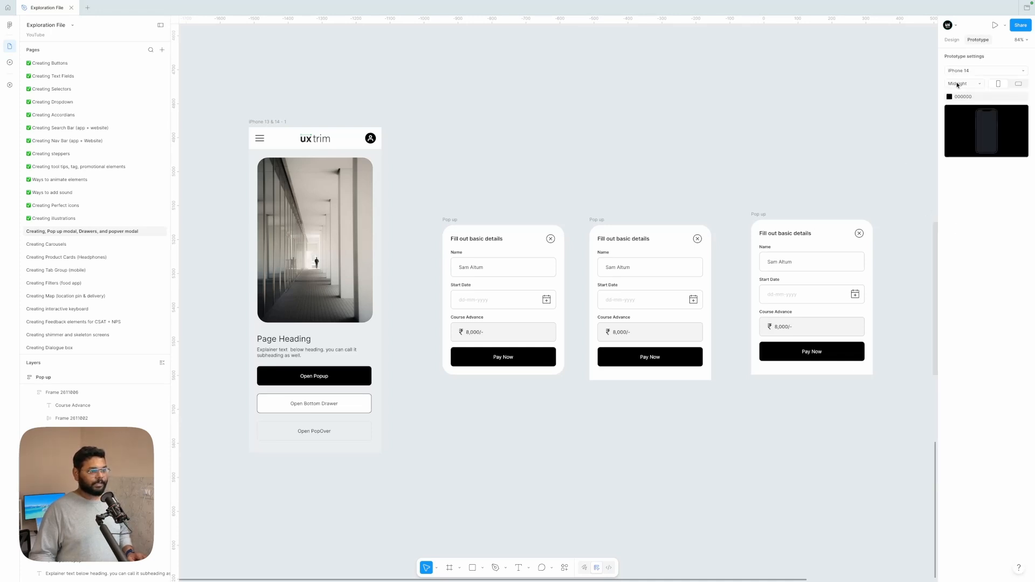
click(972, 71)
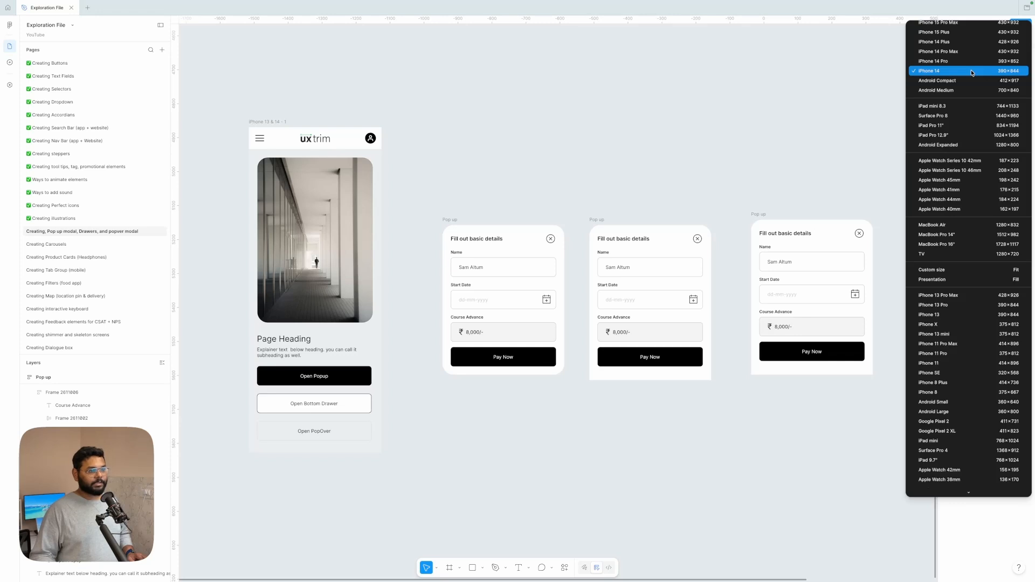
click(973, 72)
Move the third card up and closer to the second card, and set its height to 844
click(759, 214)
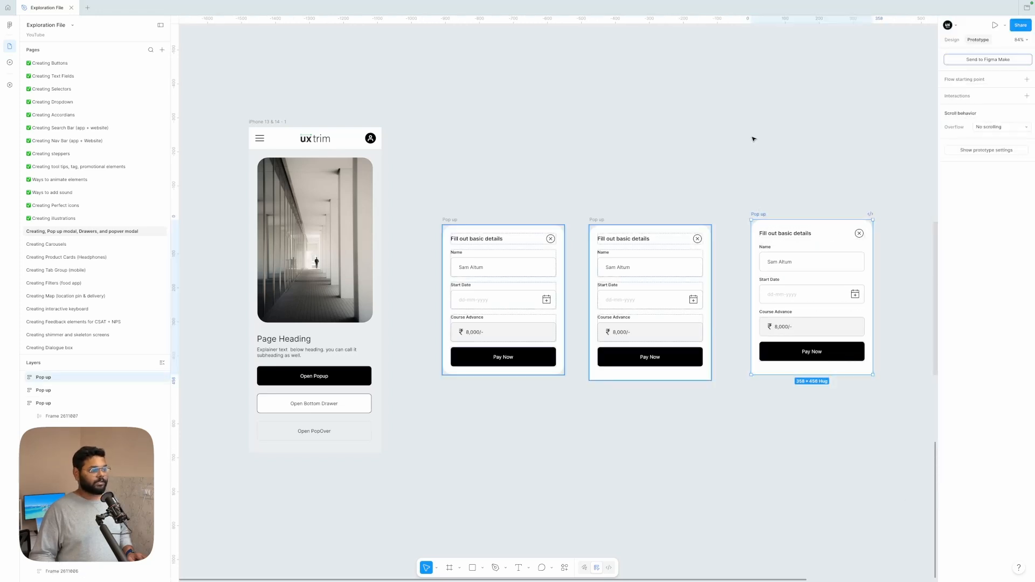
click(755, 139)
drag(759, 215, 744, 183)
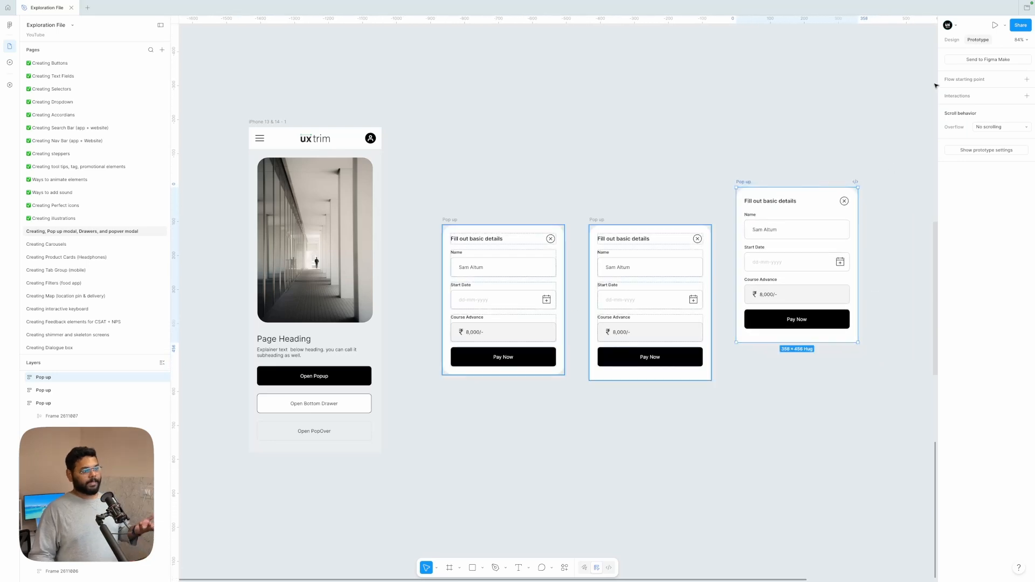
click(952, 40)
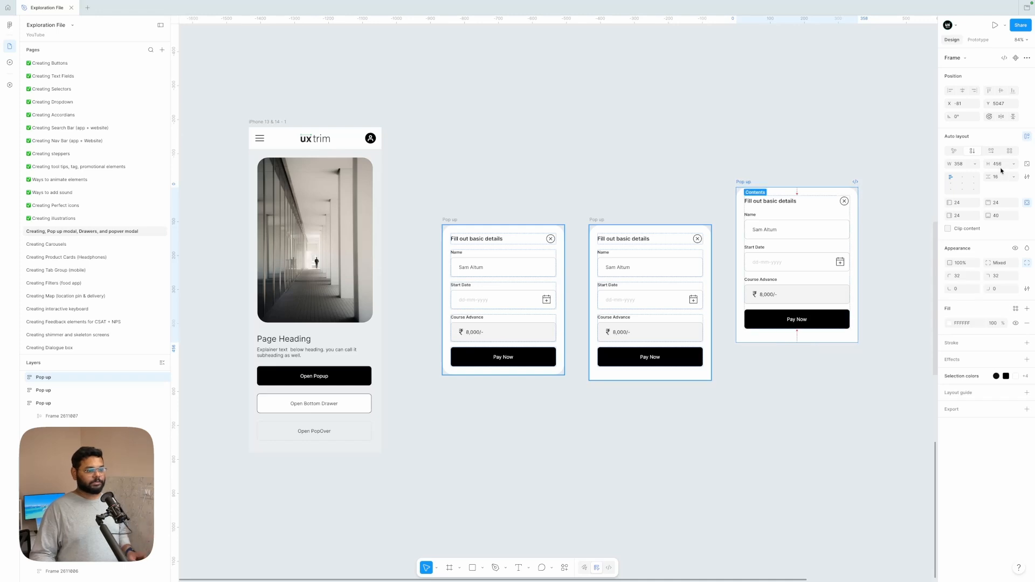
click(999, 164)
text(844)
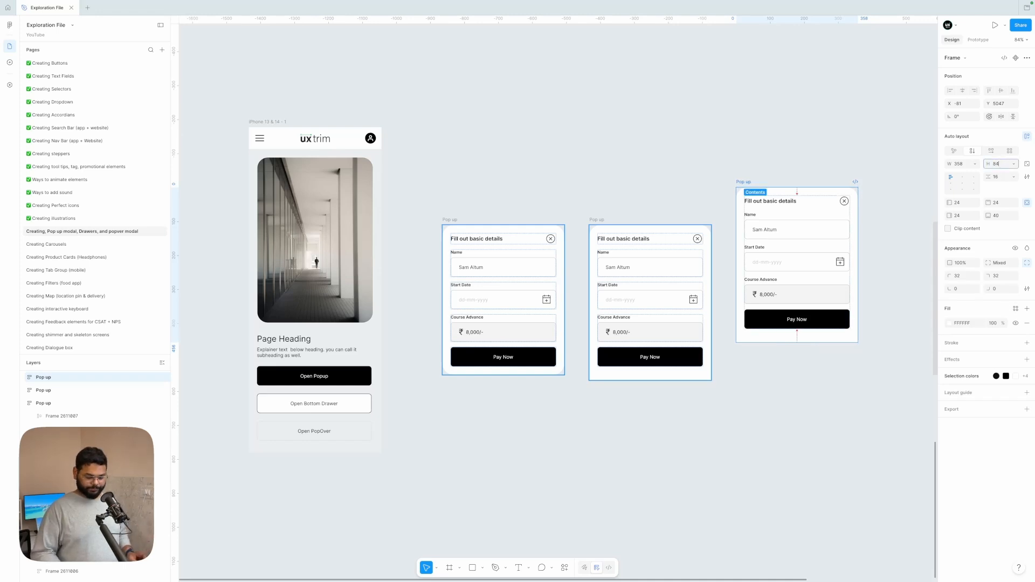
key(Return)
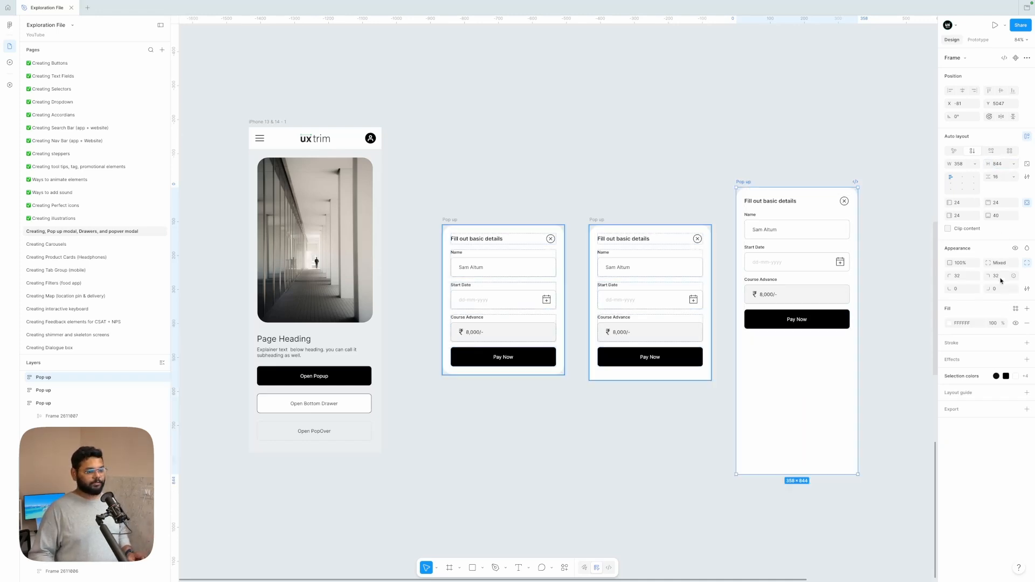
Set all corner radii of the 844-high card to 0
click(1001, 263)
text(0)
key(Return)
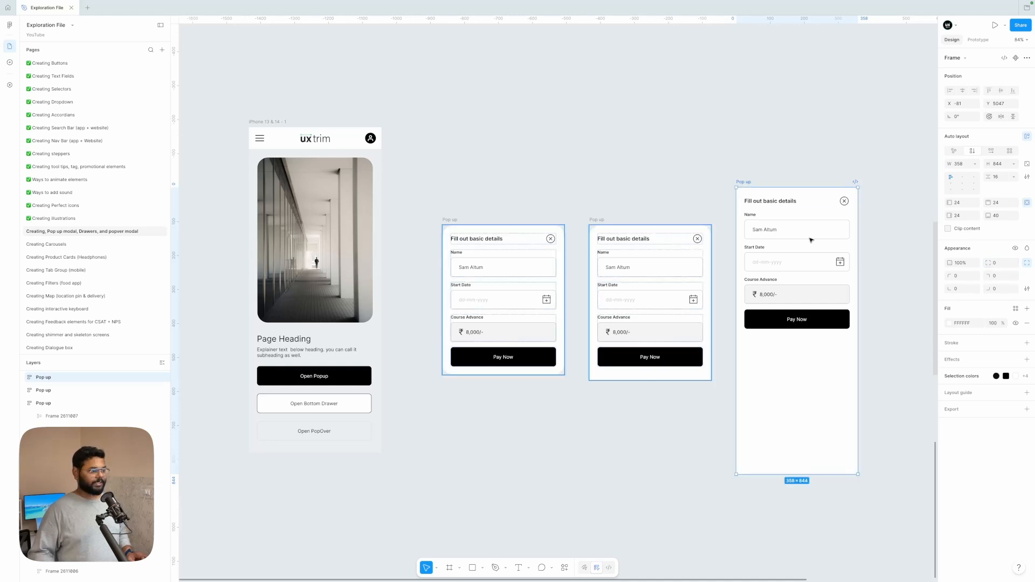
click(736, 141)
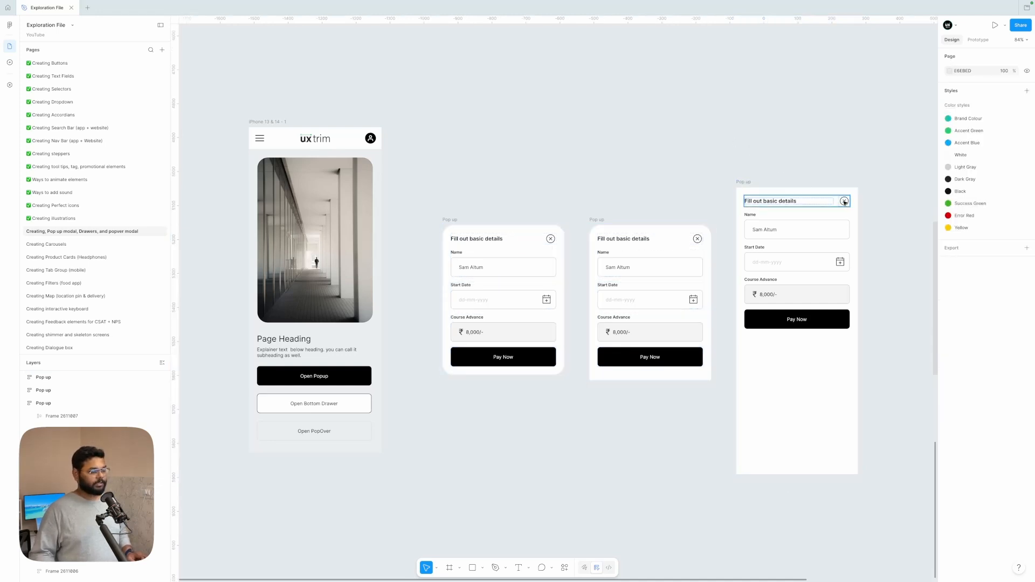
Reorder the tall card's header so the close icon comes before the "Fill out basic details" heading
click(845, 201)
click(846, 208)
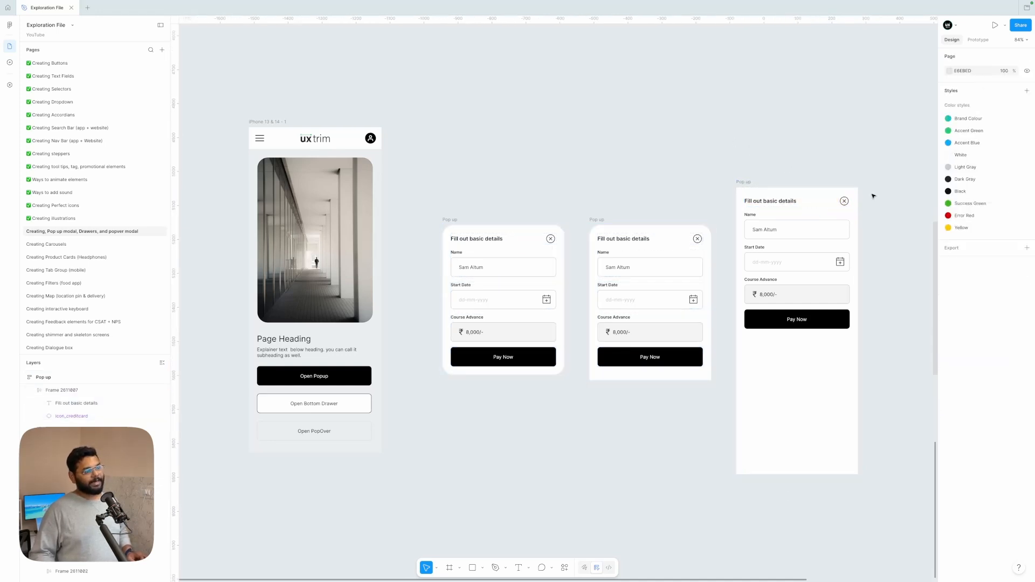
click(845, 205)
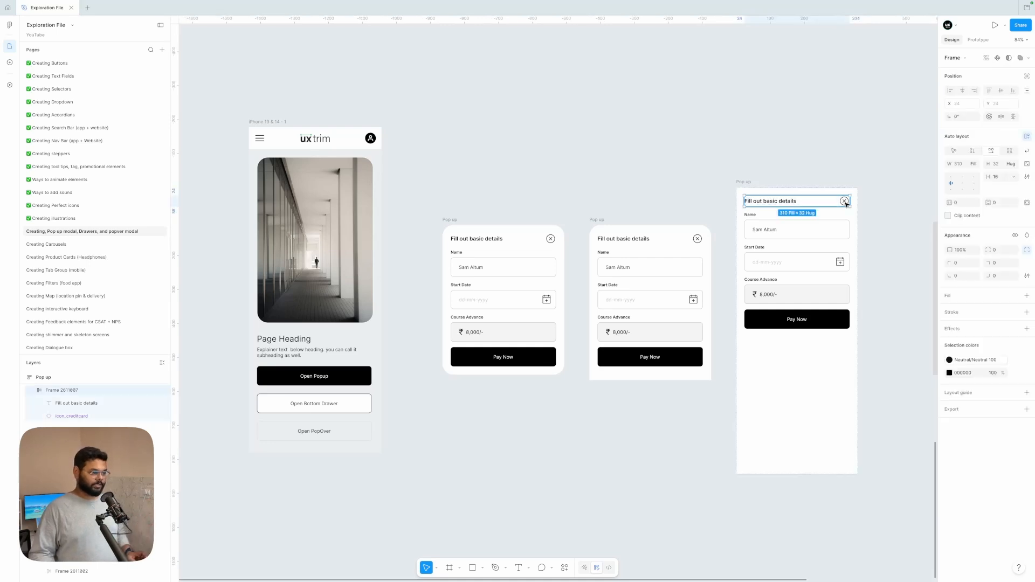
click(846, 205)
key(Left)
click(836, 153)
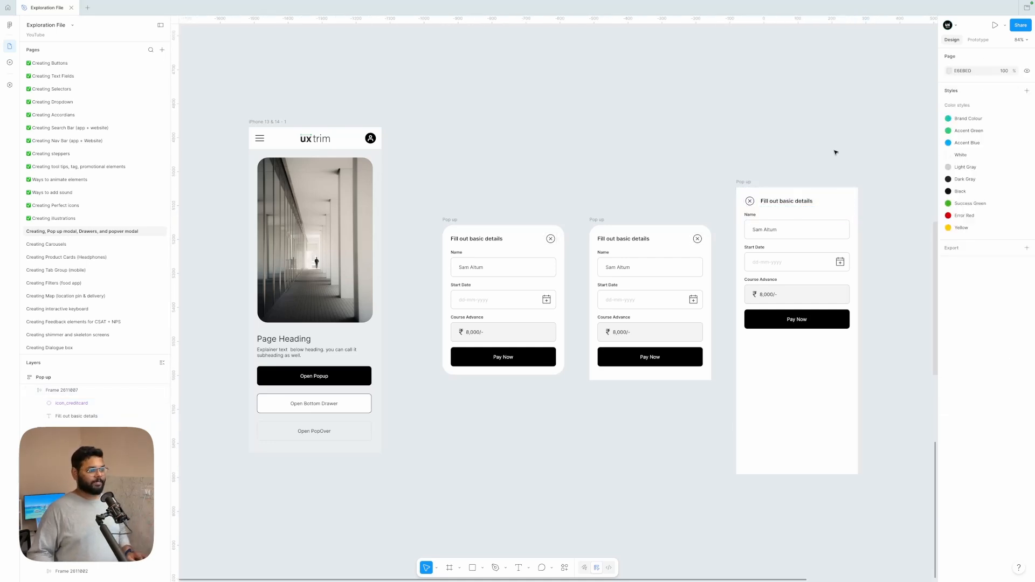
Set the vertical gap between the tall card's items to 24
scroll(836, 155, down, 1)
scroll(836, 155, right, 1)
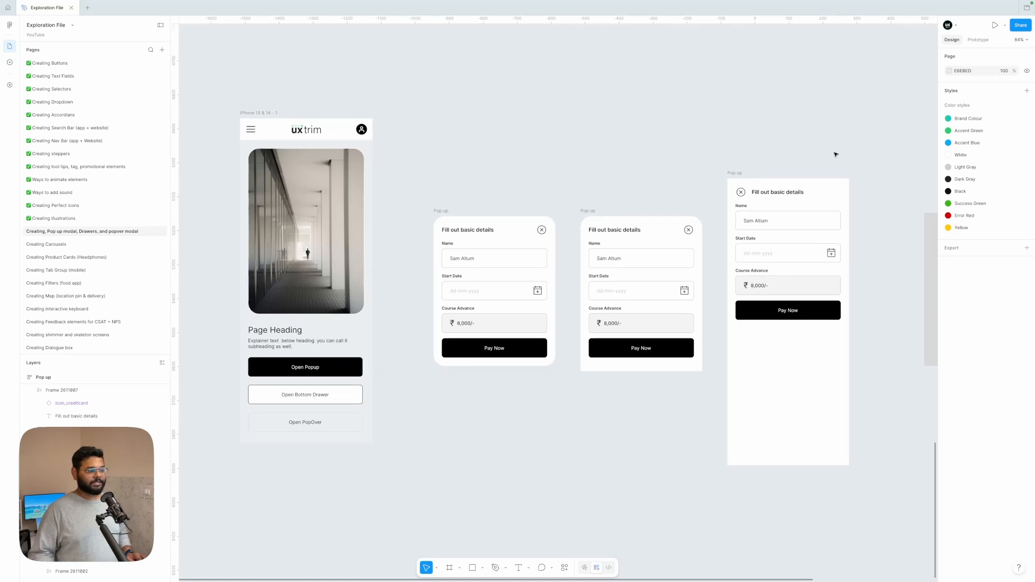
click(781, 229)
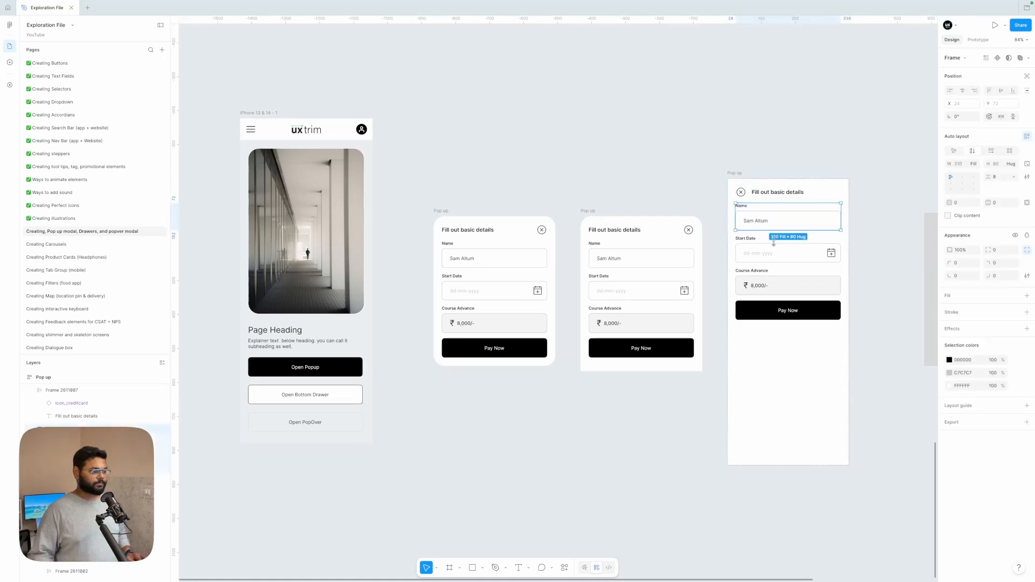
click(874, 247)
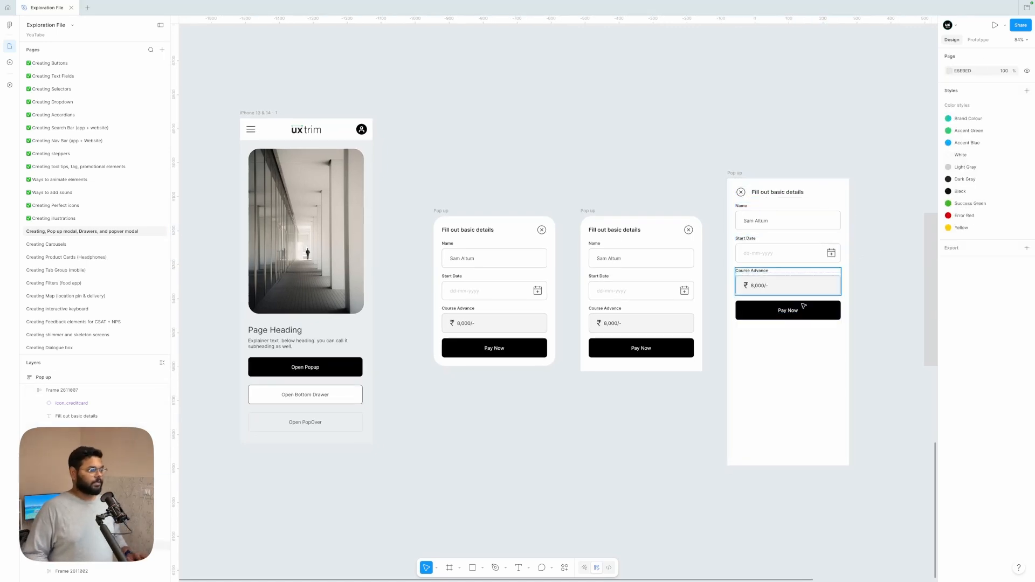
click(764, 330)
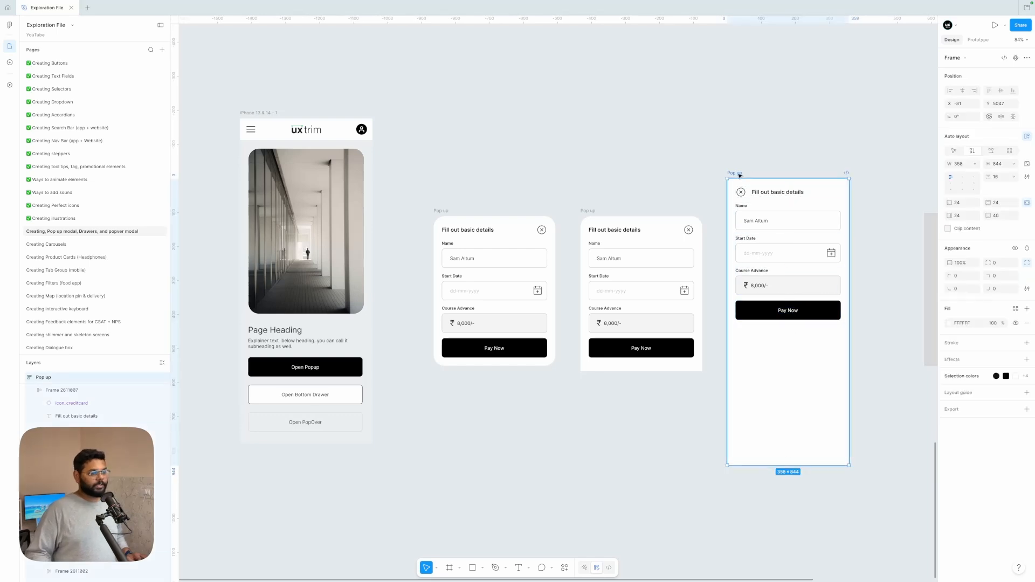
click(995, 176)
text(24)
key(Return)
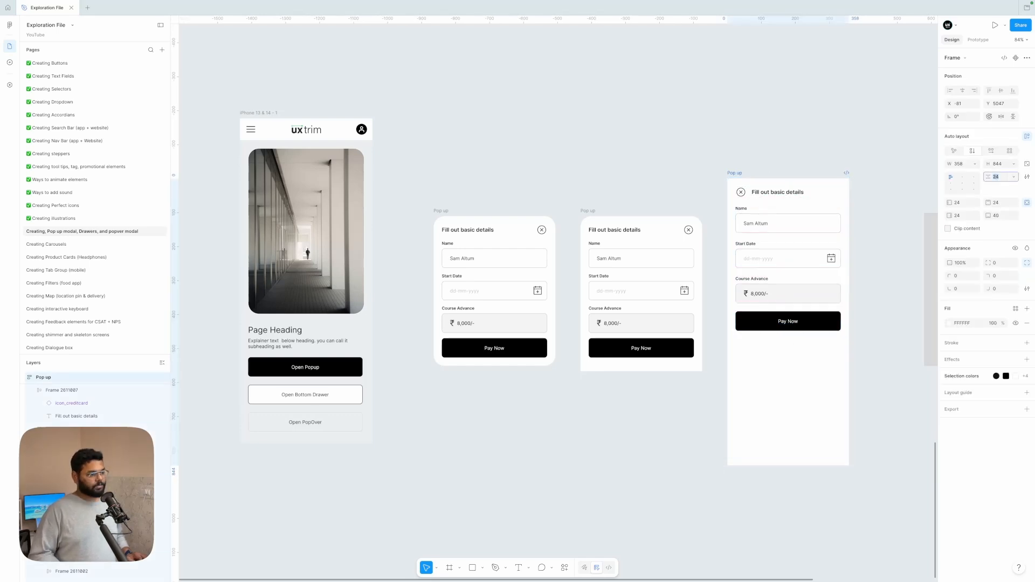
key(Down)
key(Down)
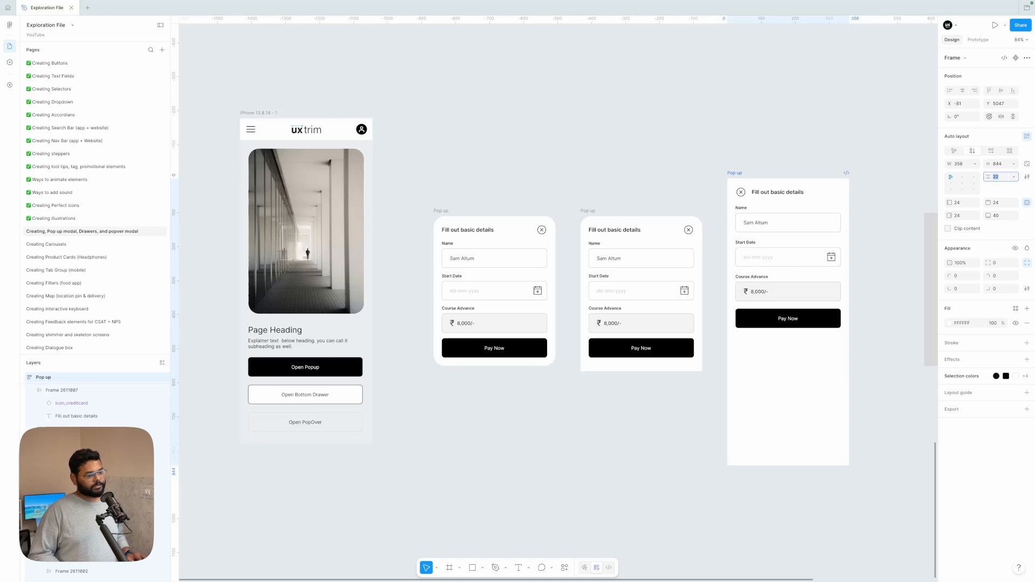
key(Up)
key(Up)
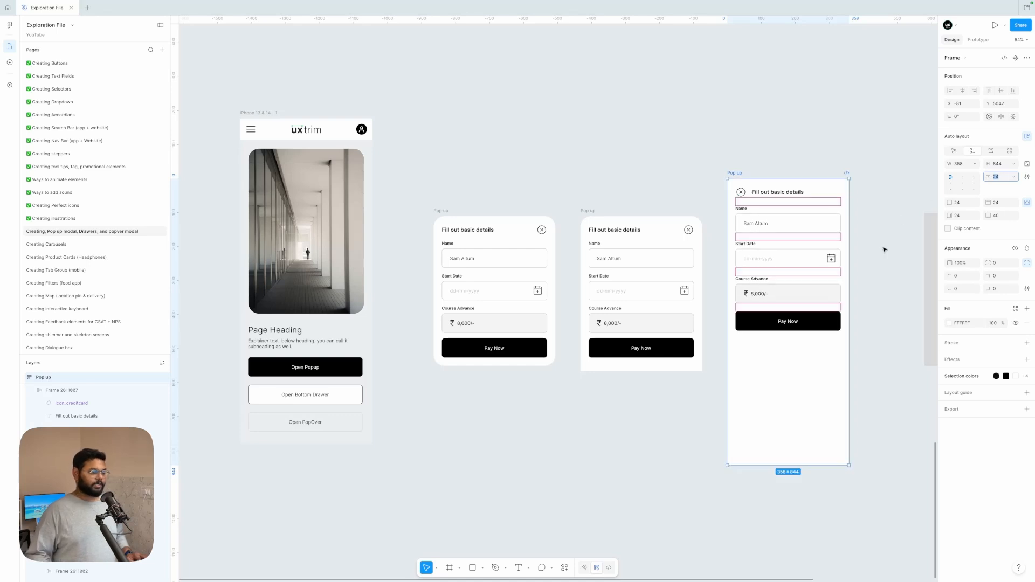
click(883, 251)
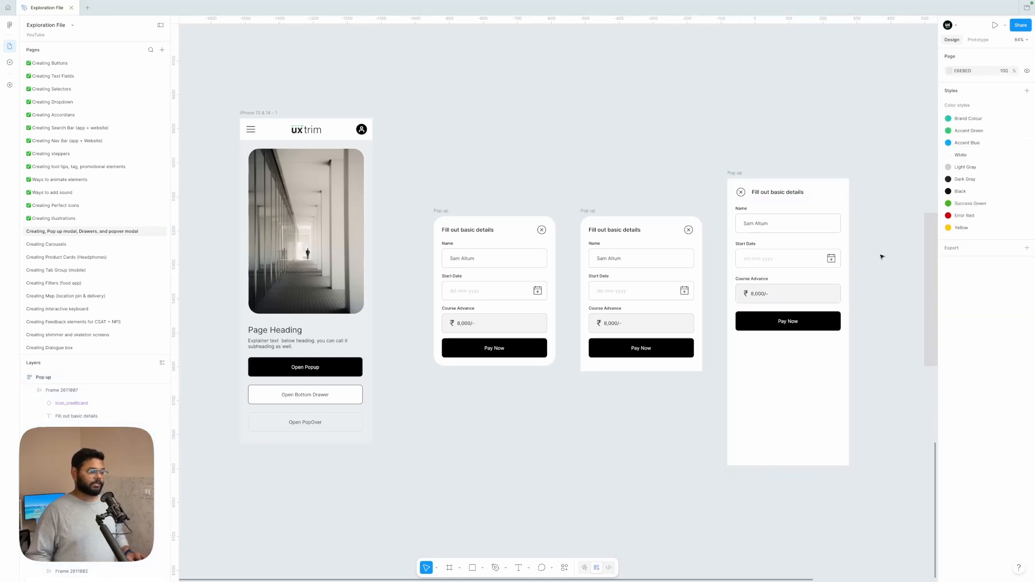
Place the tall card inside the iPhone frame and widen it to the frame's full width of 390
click(775, 360)
scroll(781, 363, down, 1)
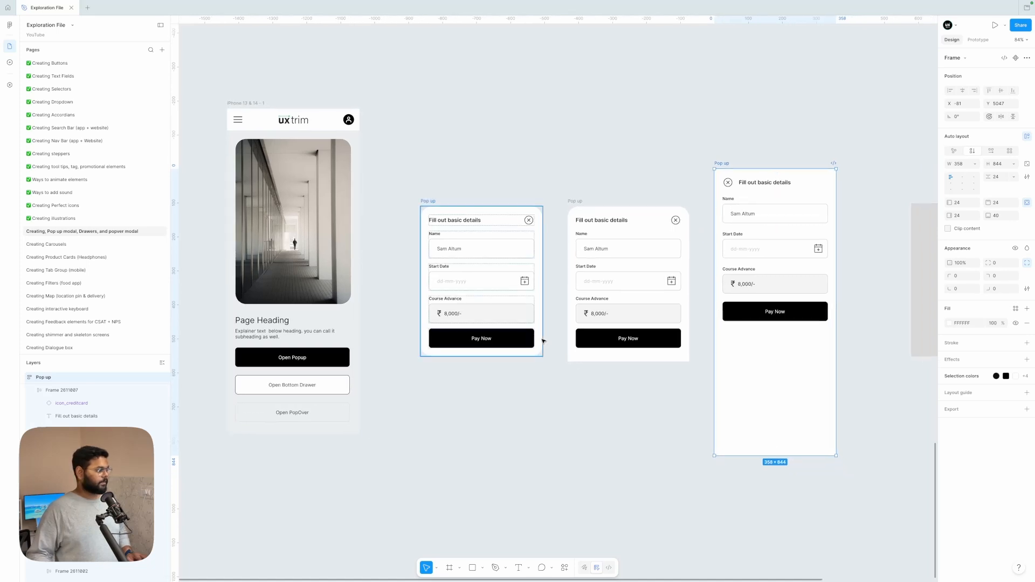
scroll(551, 200, left, 3)
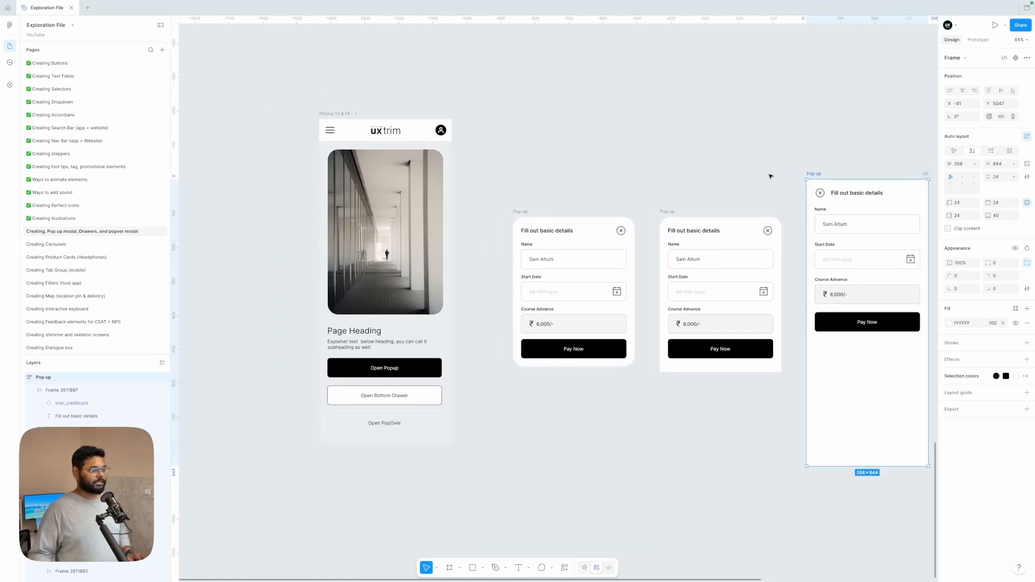
drag(816, 175, 329, 148)
scroll(328, 149, up, 5)
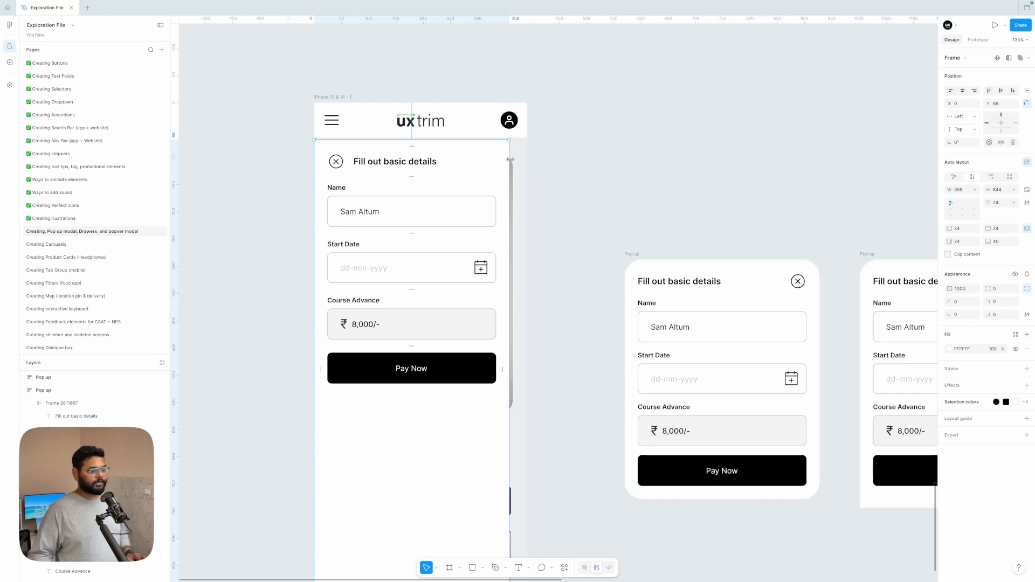
drag(510, 159, 524, 162)
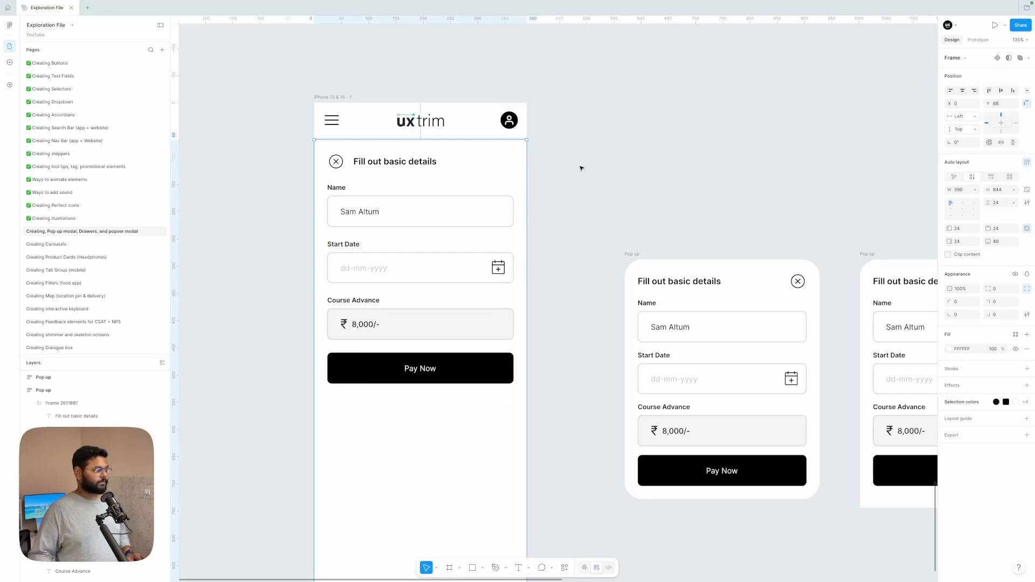
Check the widened card against the iPhone frame's top edge and move it back out beside the two smaller cards
scroll(581, 169, down, 3)
scroll(507, 135, up, 1)
drag(502, 167, 531, 137)
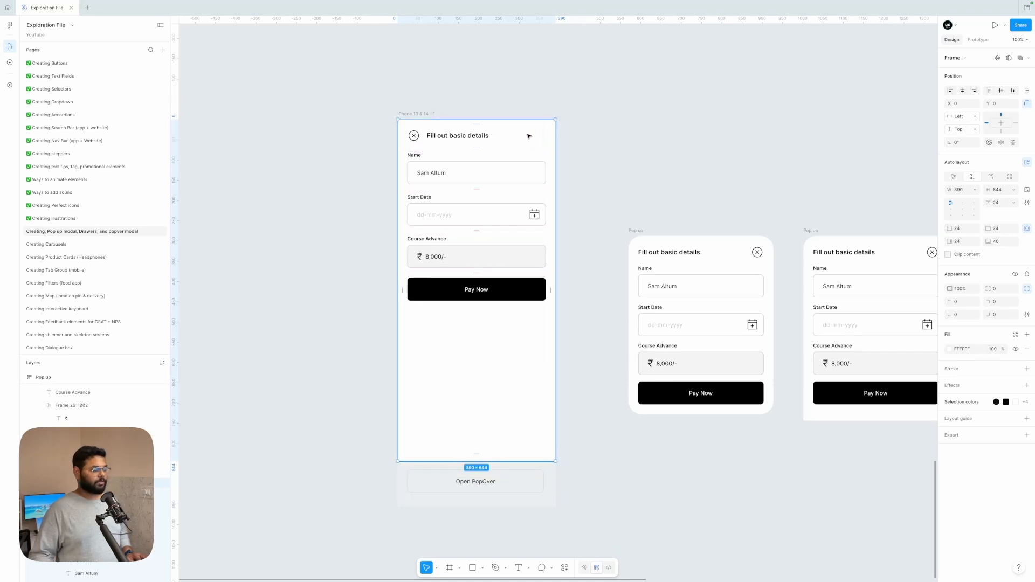
scroll(529, 136, down, 3)
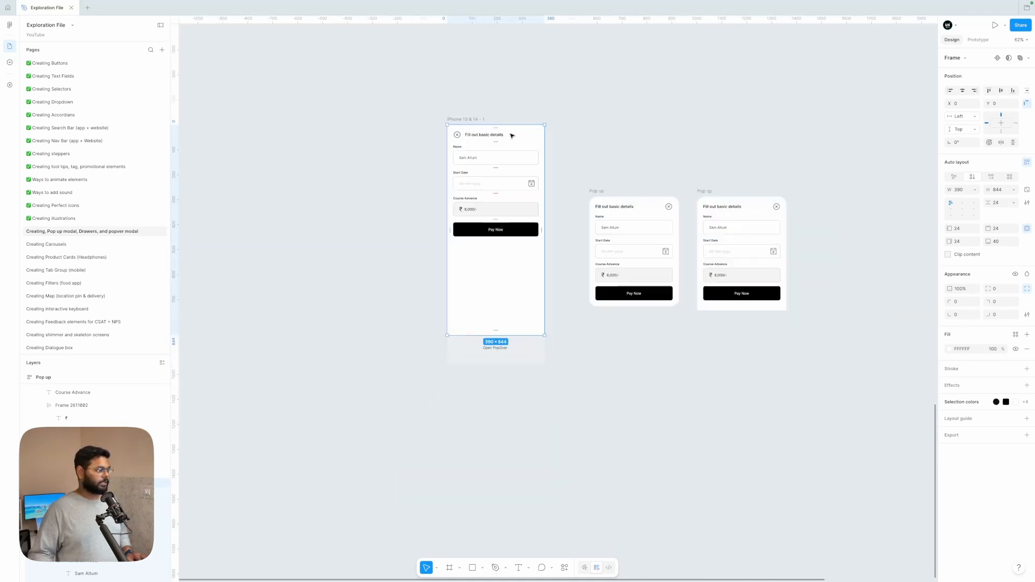
drag(512, 136, 865, 178)
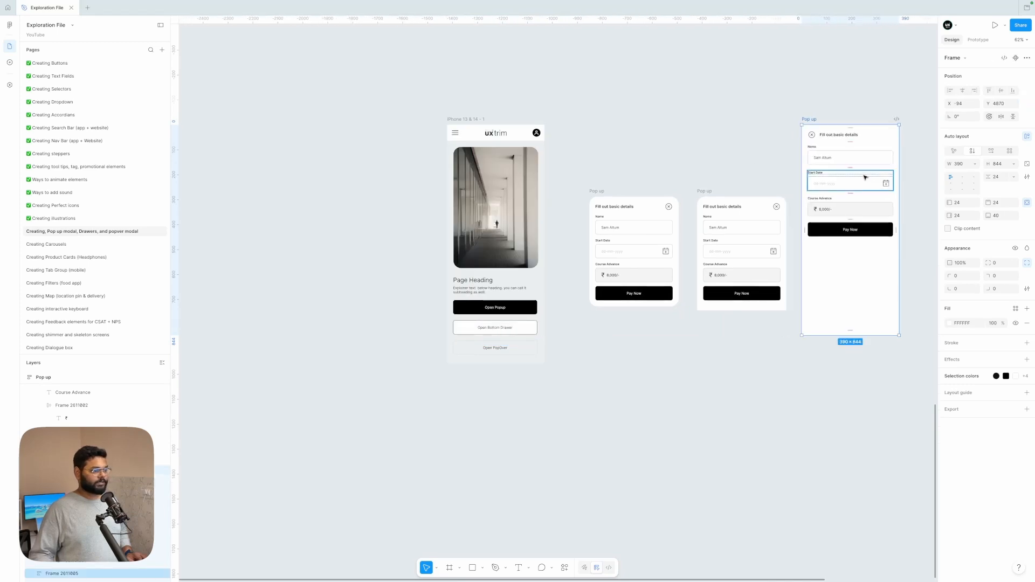
Rename the tall card as Popover and align its top edge with the other two cards
double_click(810, 118)
text(Po)
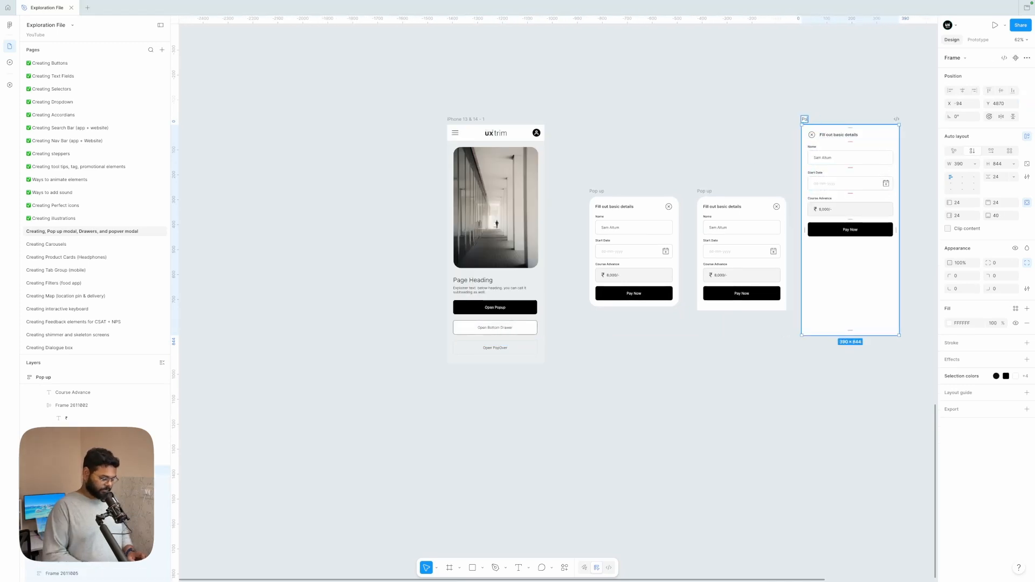
text(pover)
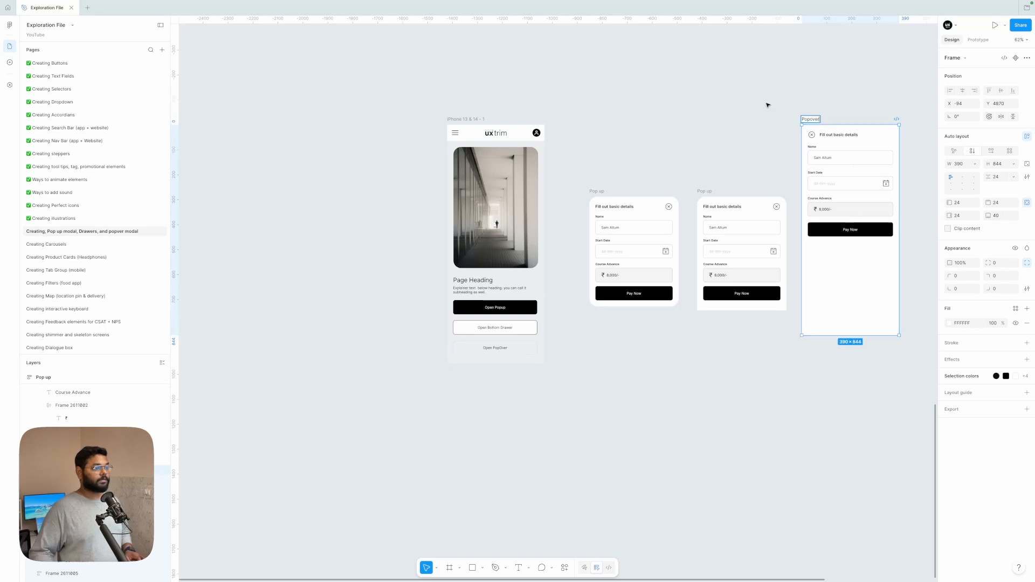
click(744, 99)
drag(812, 118, 821, 192)
Rename the middle card as Bottom Drawer and shift the iPhone frame slightly farther away from the cards
click(700, 191)
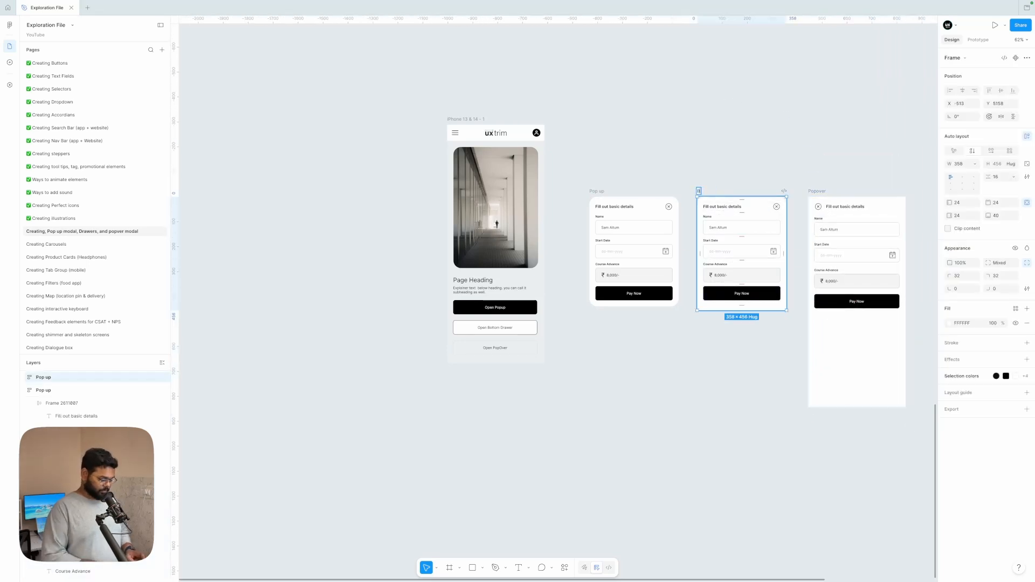
text(Bottom D)
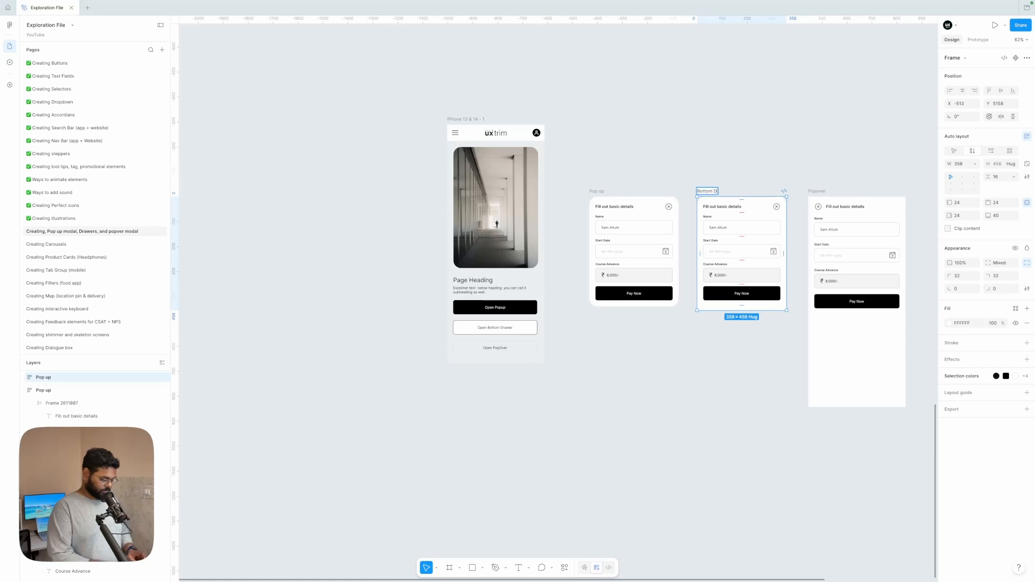
text(r)
text(awe)
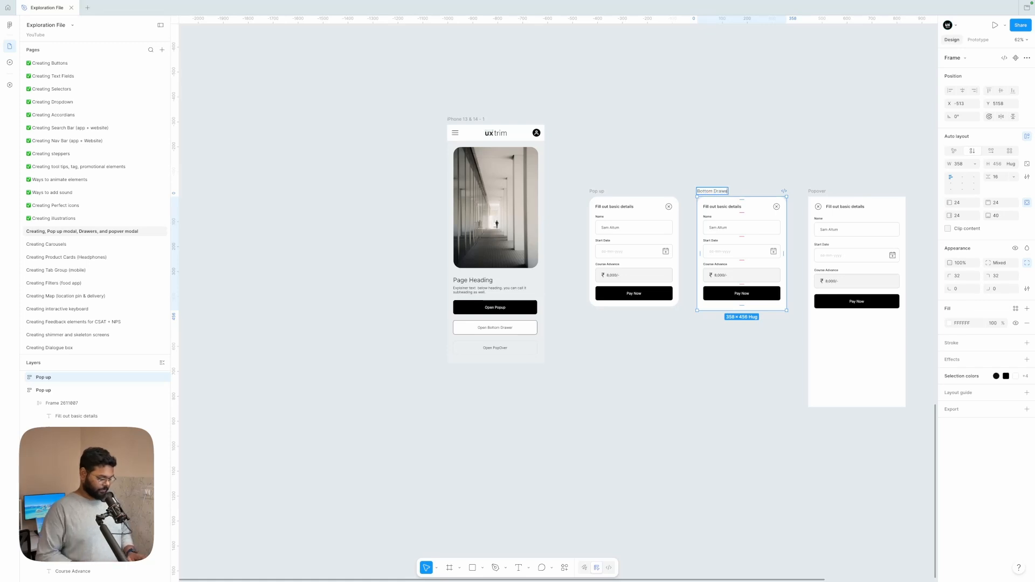
text(r)
click(699, 146)
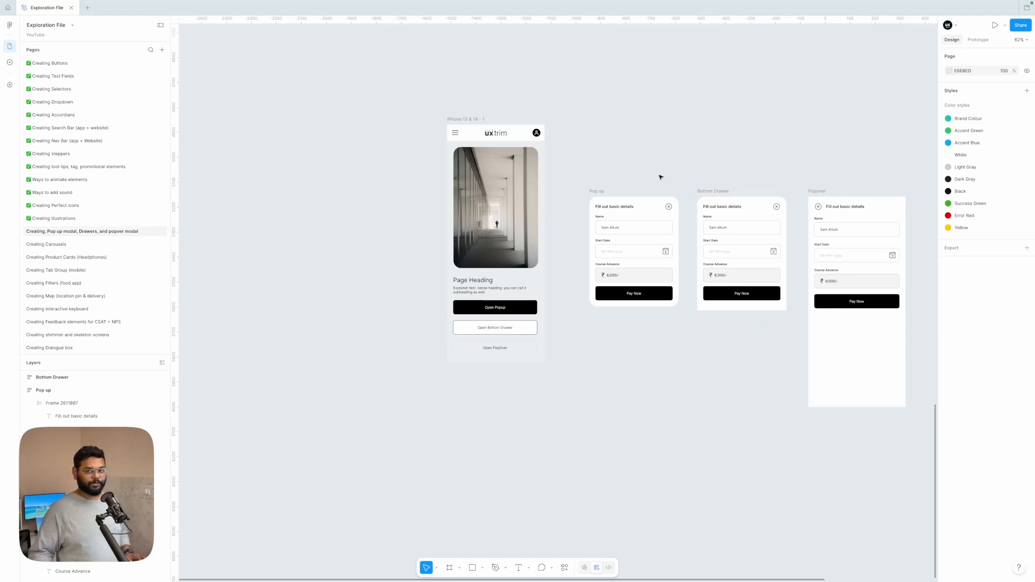
drag(483, 119, 467, 116)
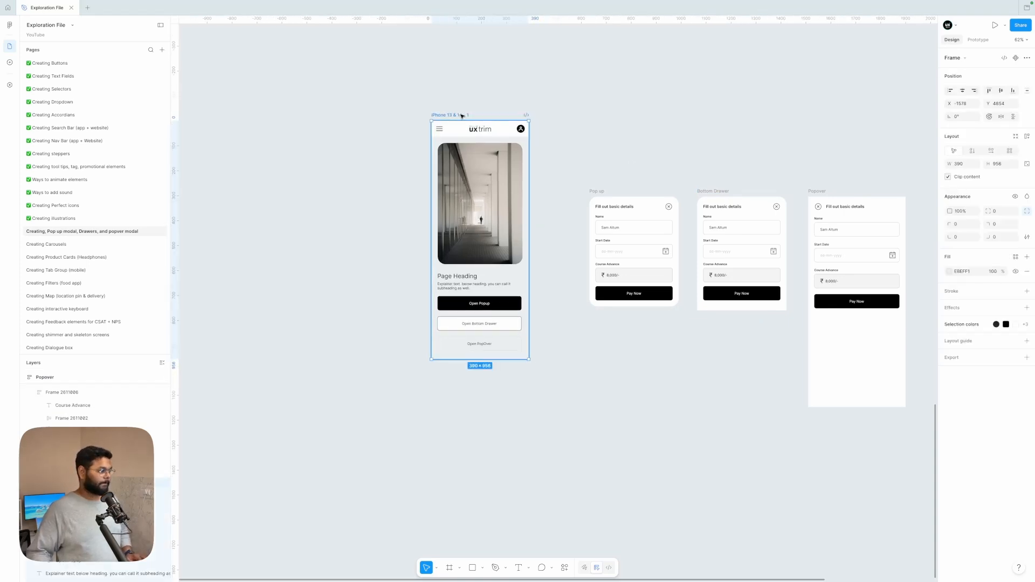
click(551, 445)
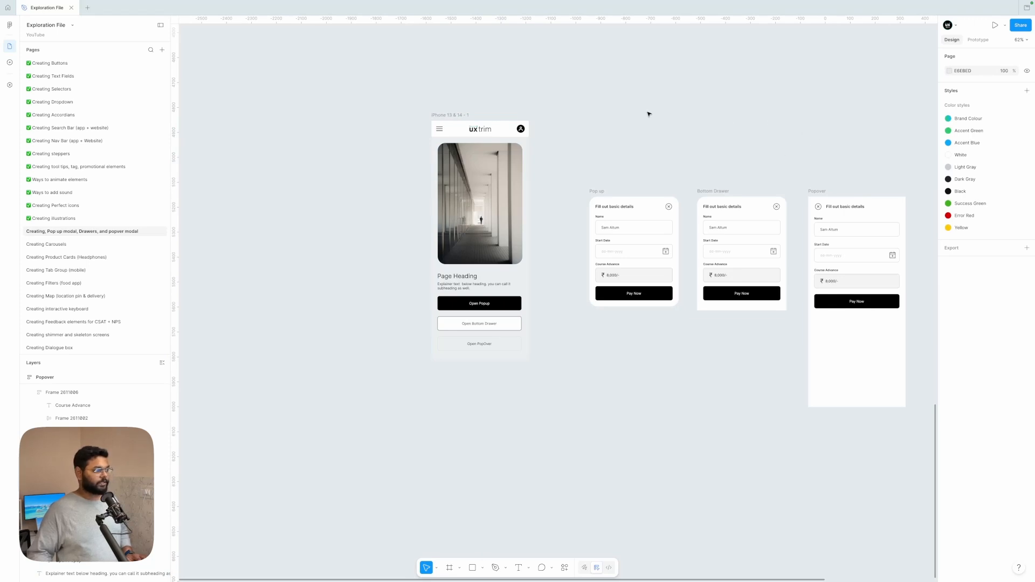
Link the Open Popup button to the Pop up card on tap as a centered overlay that closes when clicking outside
click(979, 40)
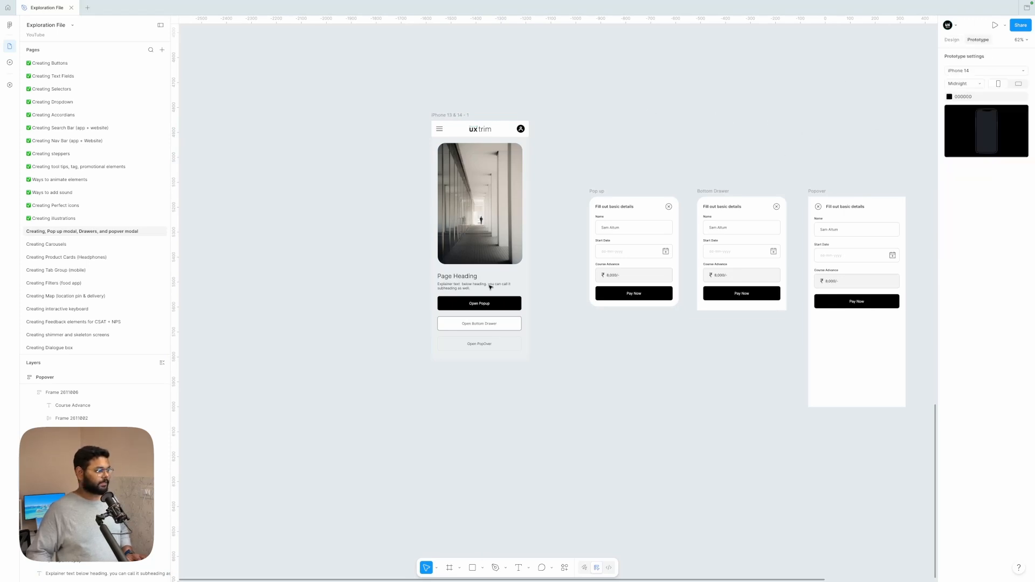
click(502, 304)
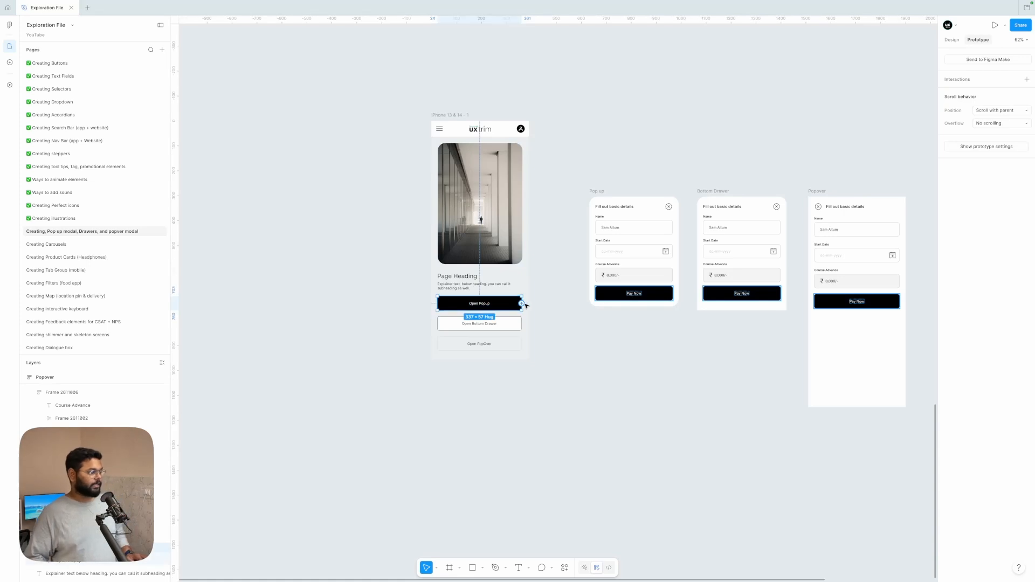
drag(522, 304, 619, 252)
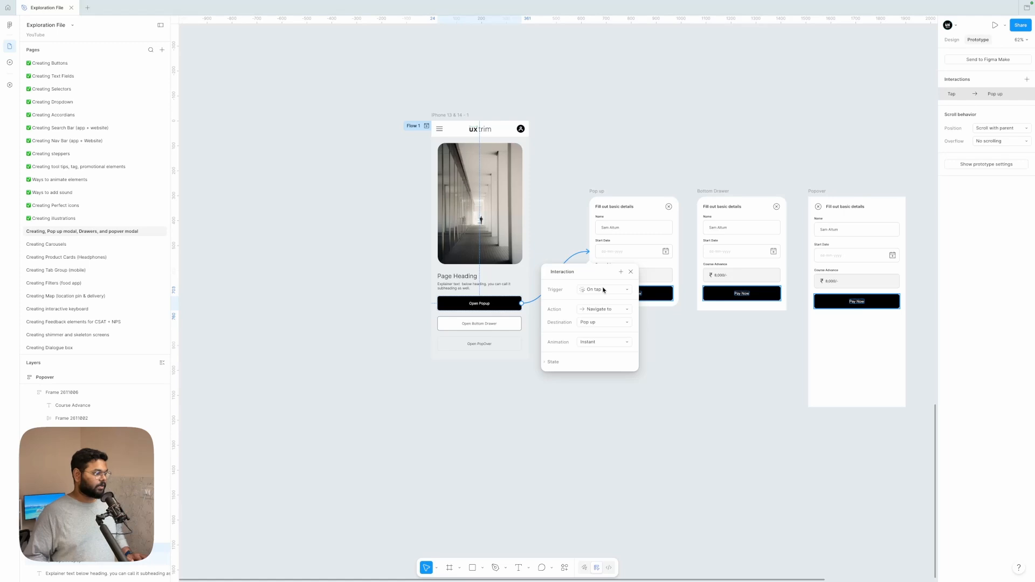
click(603, 309)
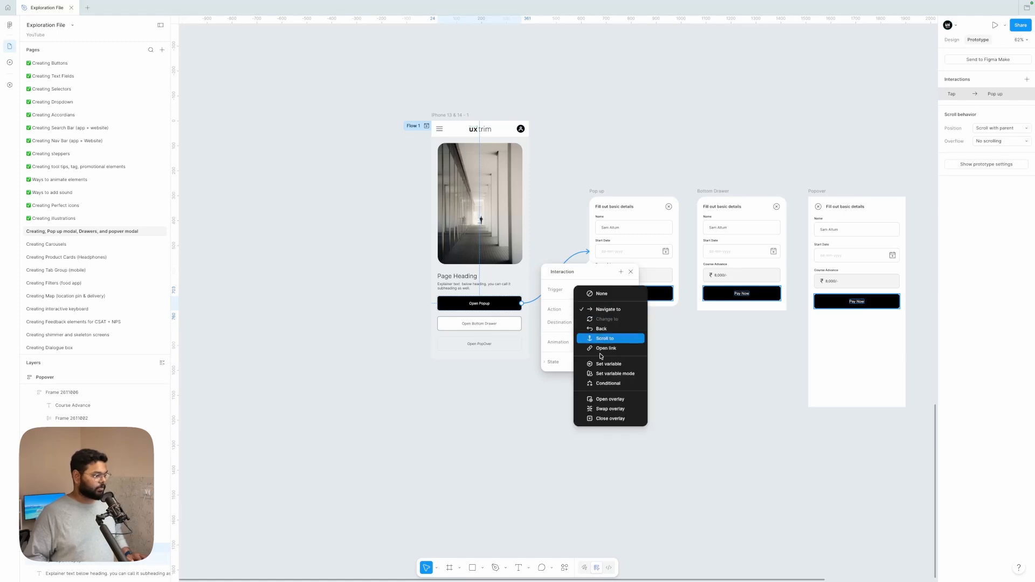
click(606, 398)
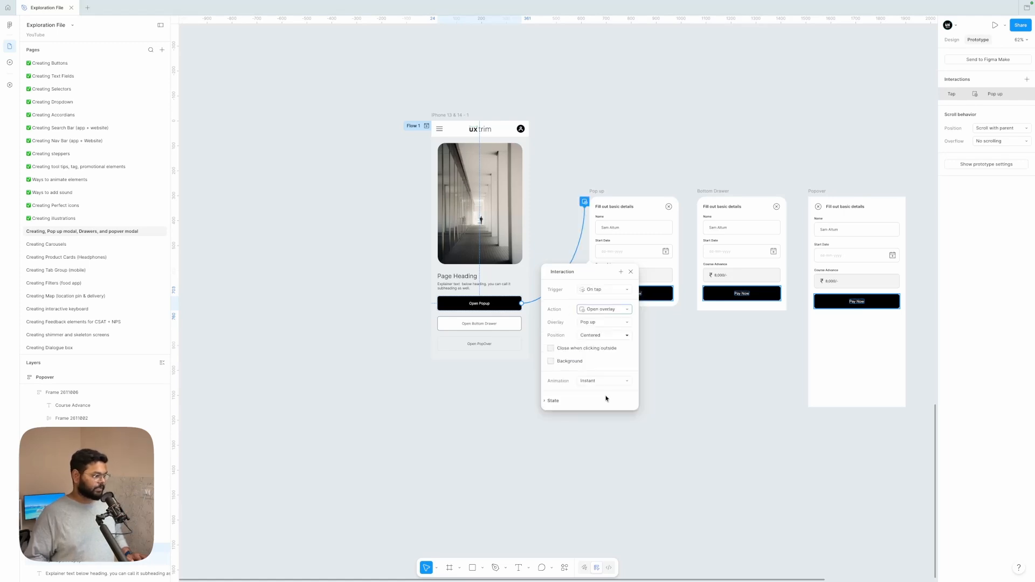
click(551, 348)
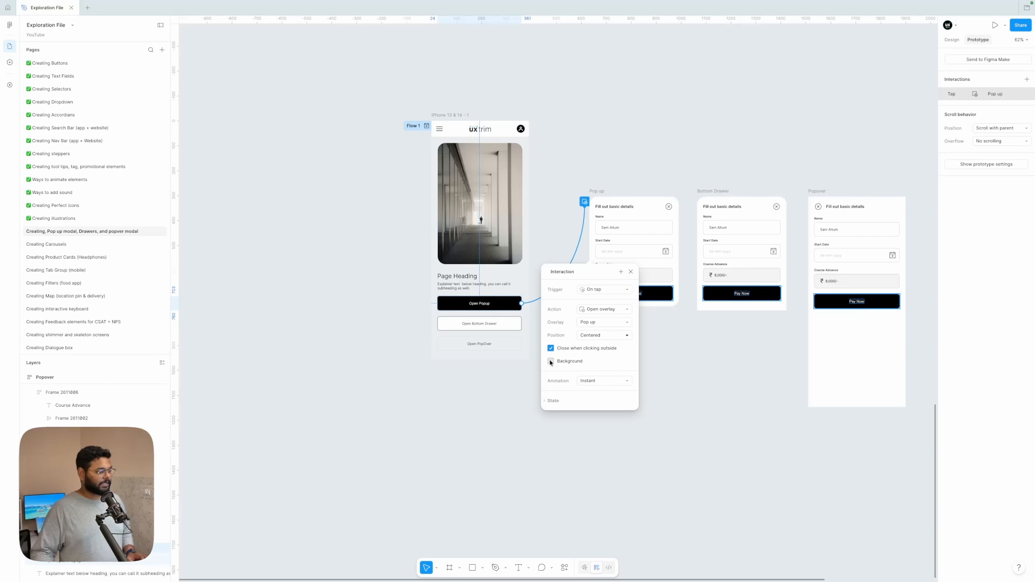
Try a background at 70% opacity behind the popup overlay and turn it off again
click(550, 362)
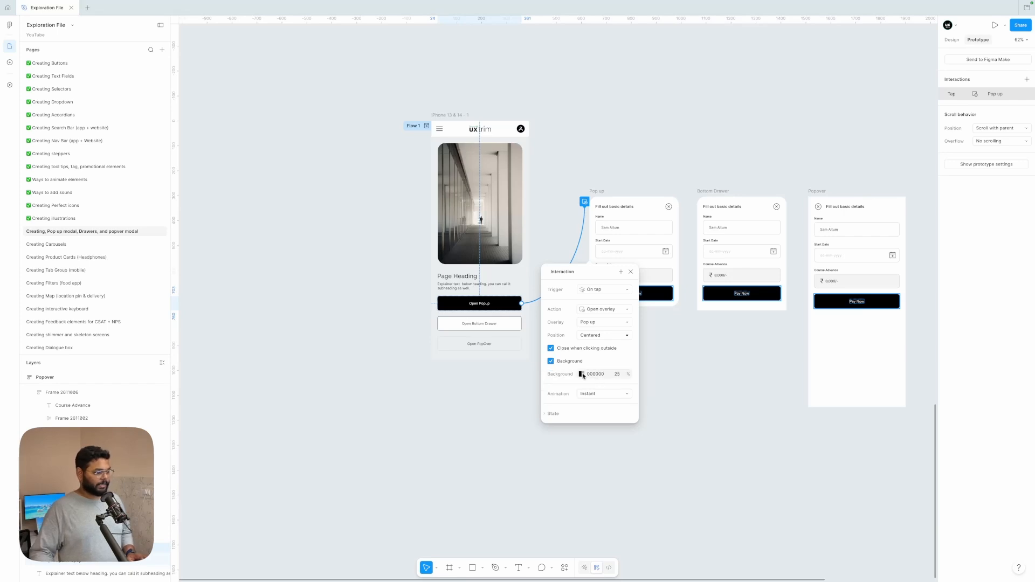
click(621, 375)
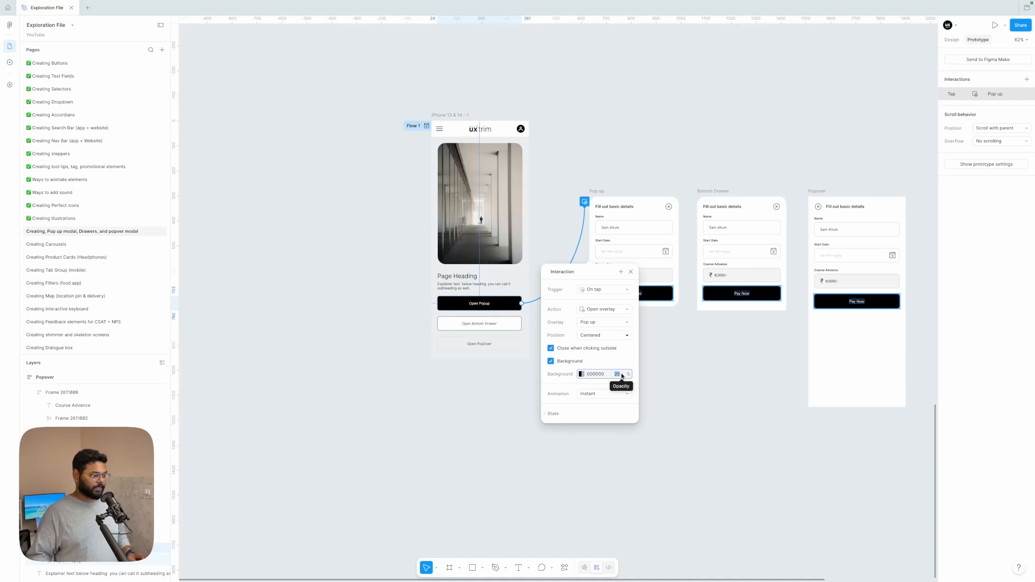
text(70)
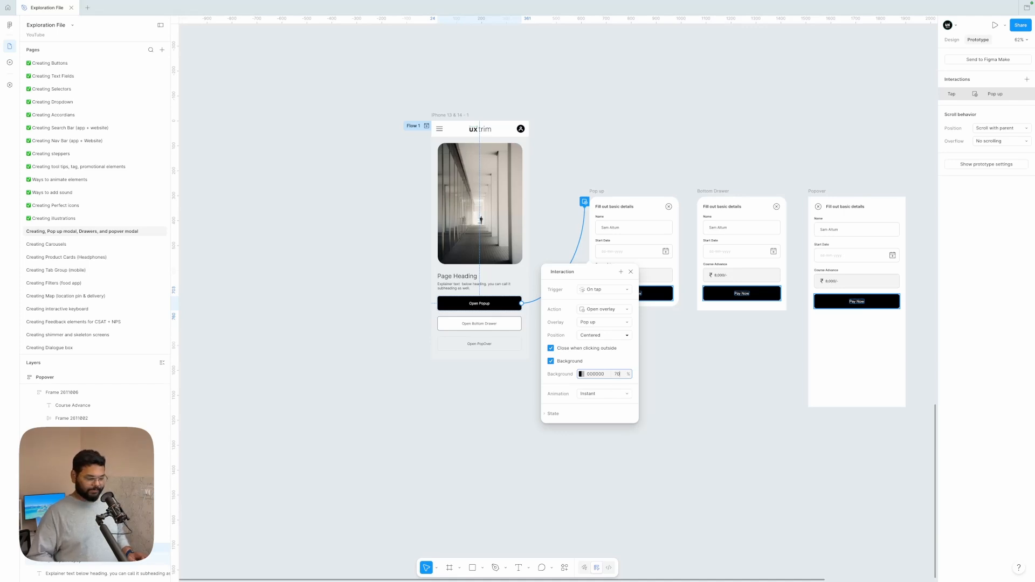
click(551, 361)
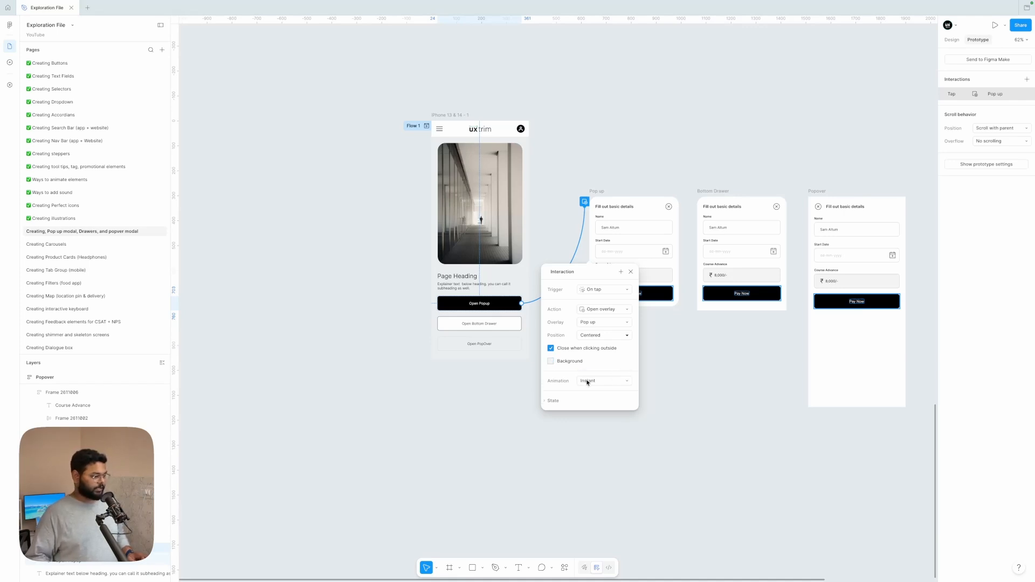
Animate the popup overlay with Dissolve and Gentle easing
click(588, 381)
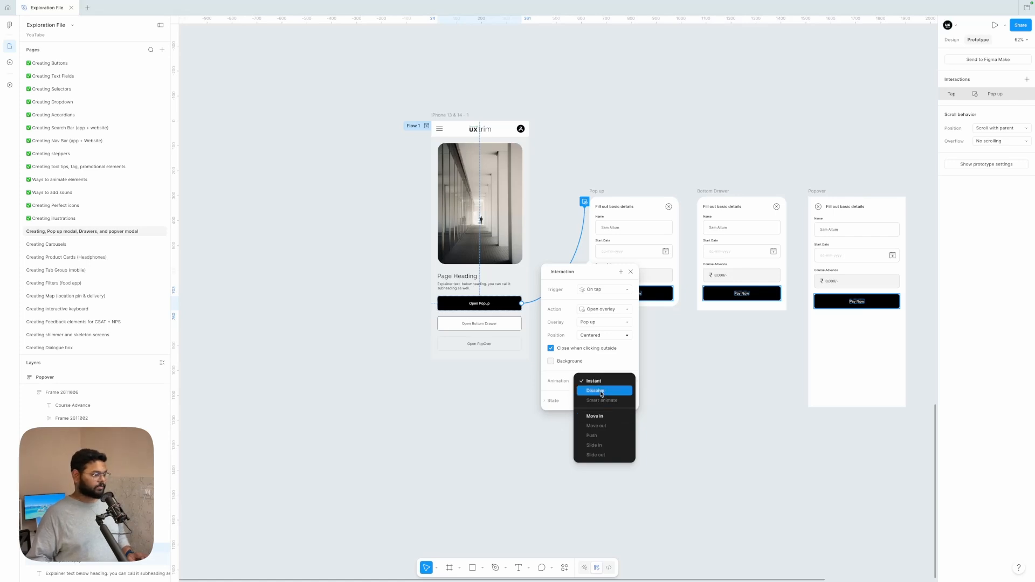
click(602, 393)
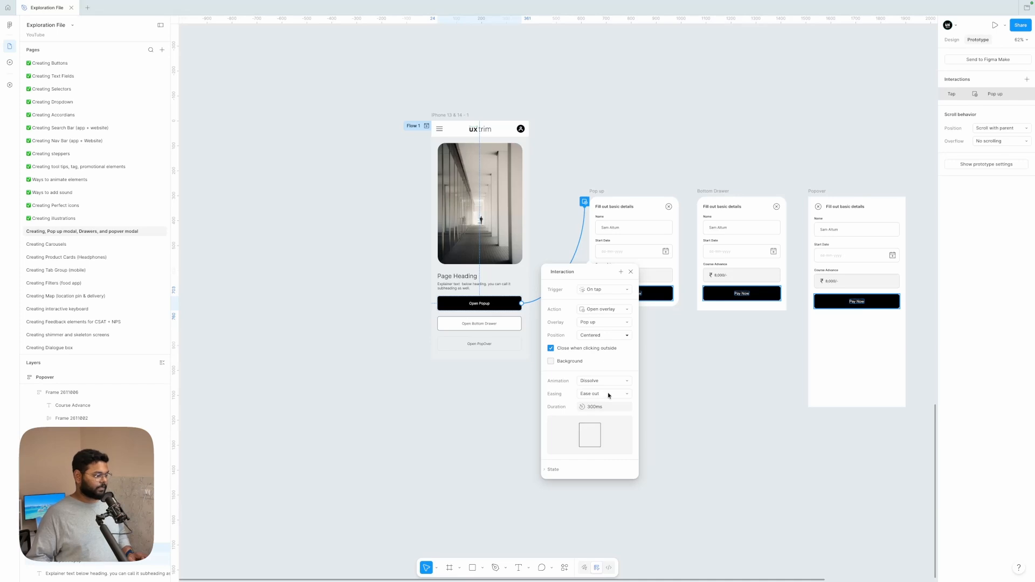
click(609, 394)
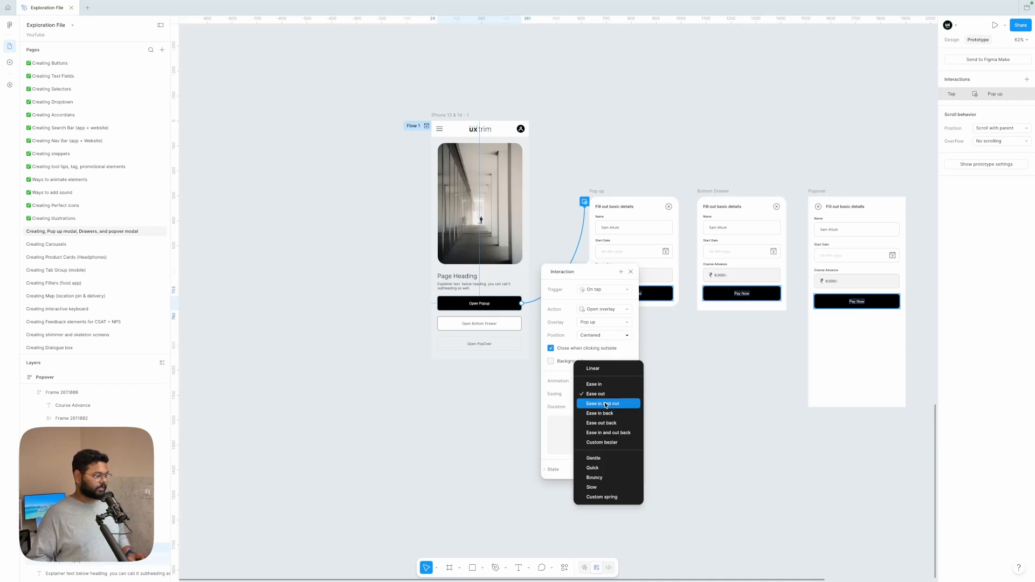
click(606, 405)
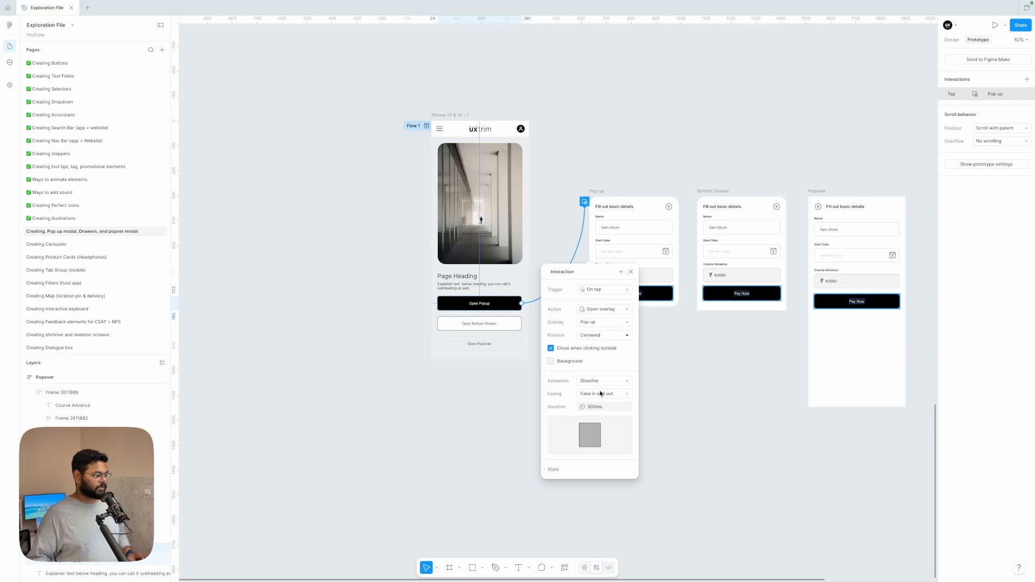
click(602, 394)
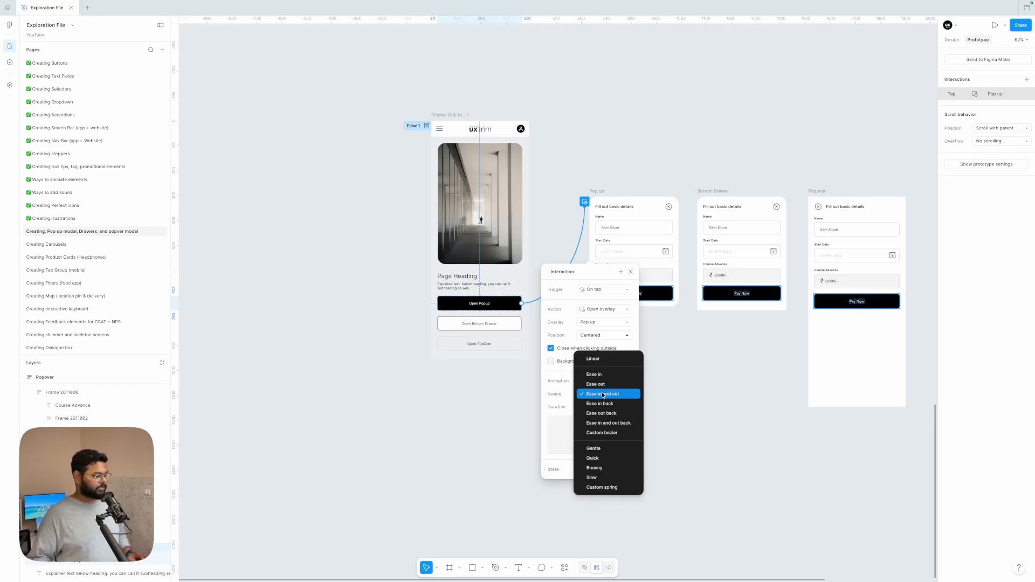
click(595, 448)
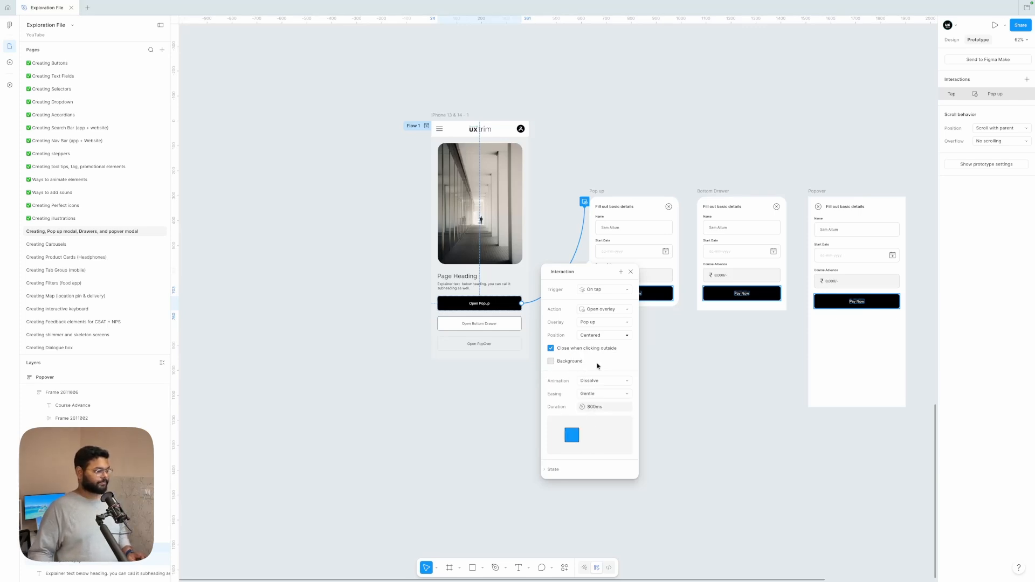
click(630, 272)
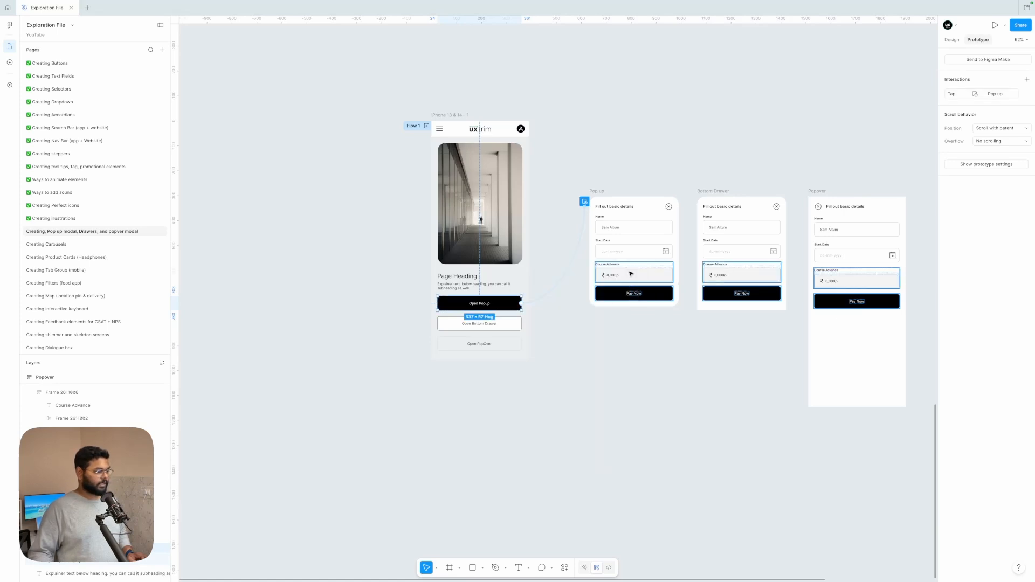
Make the close icon in the Pop up card's header close the overlay on tap
scroll(670, 209, up, 3)
double_click(669, 207)
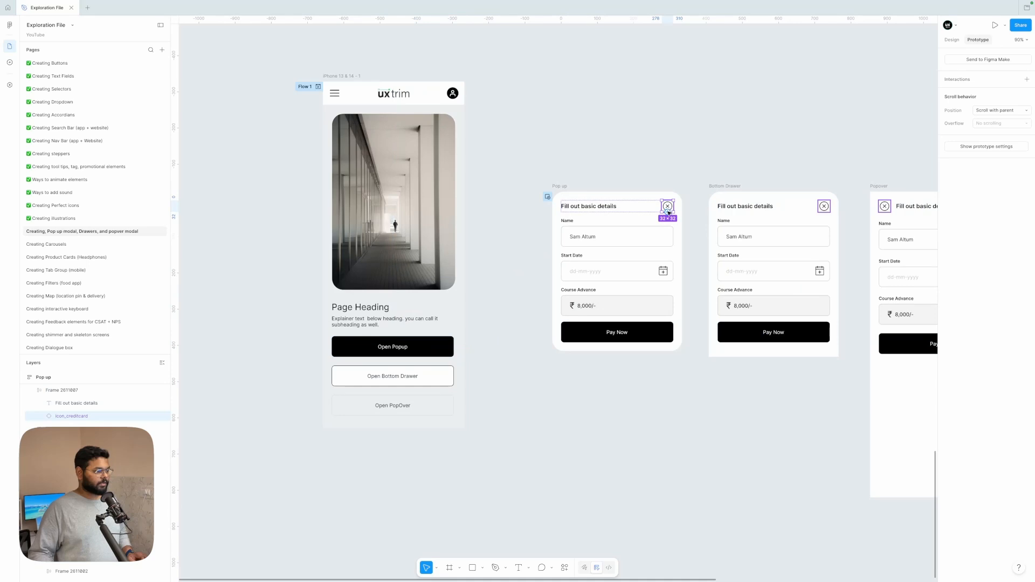
drag(674, 207, 693, 197)
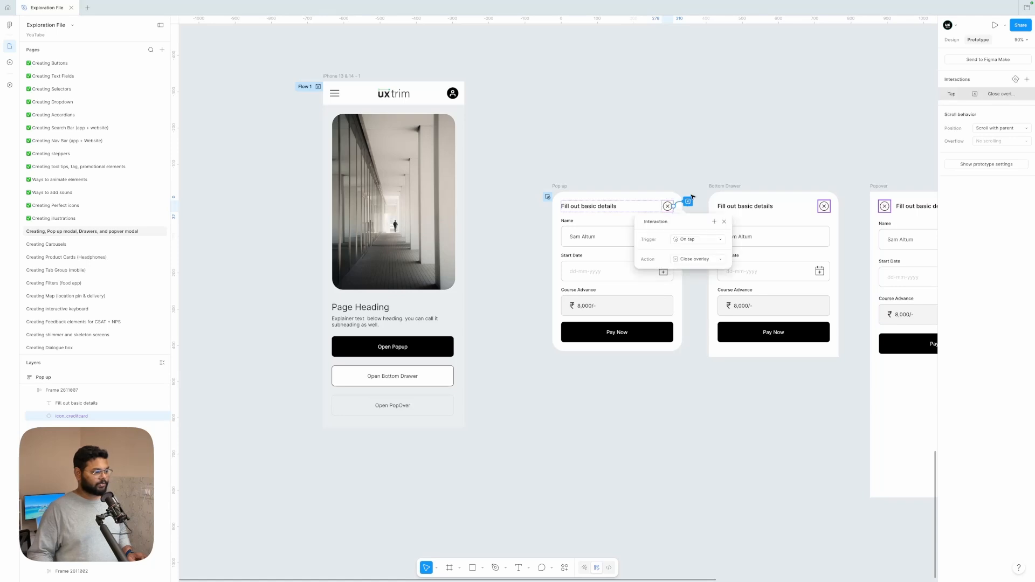
click(690, 175)
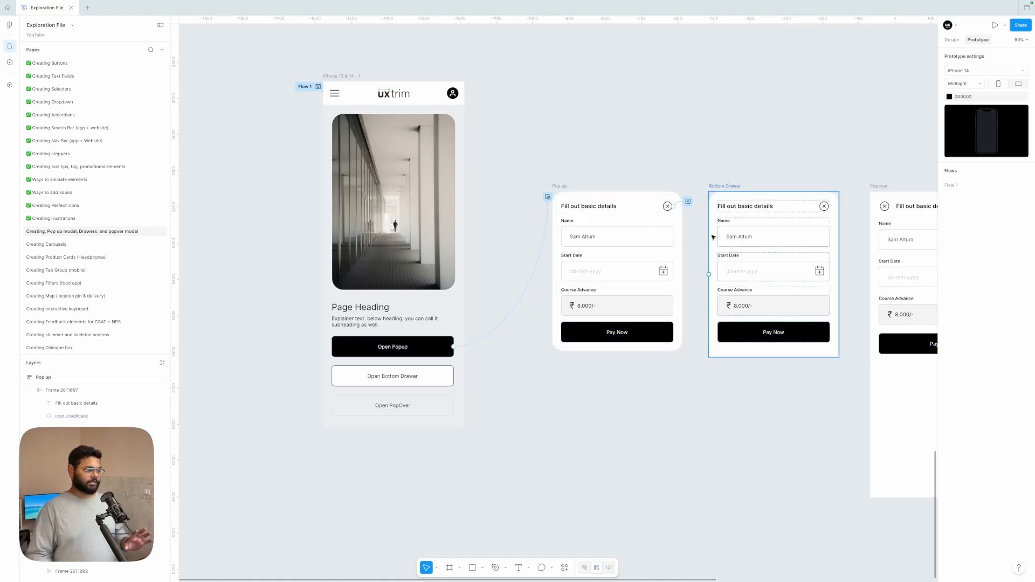
Link the Open Bottom Drawer button to the Bottom Drawer card so that a tap opens it as an overlay
scroll(701, 183, right, 3)
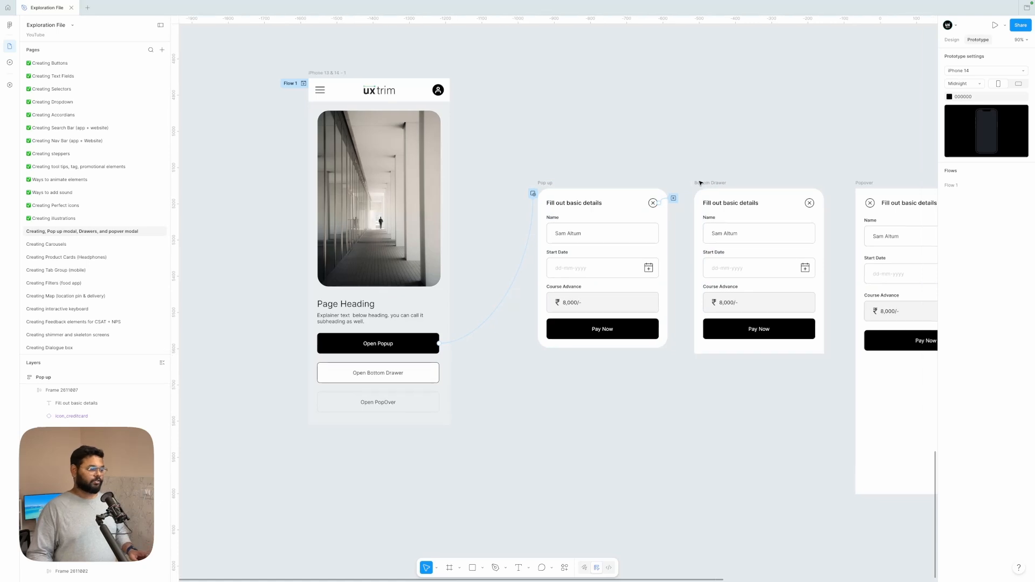
click(691, 181)
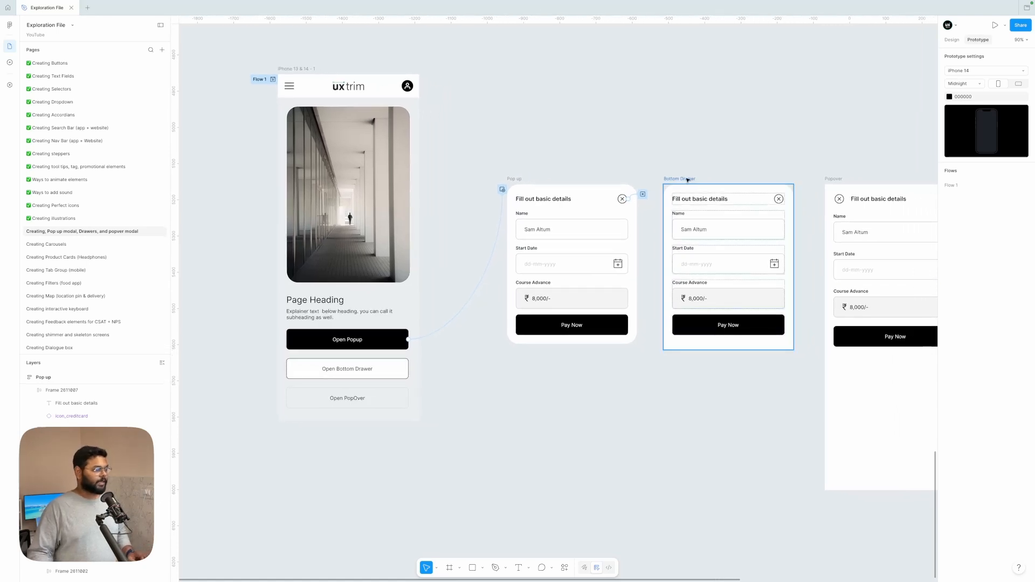
click(688, 179)
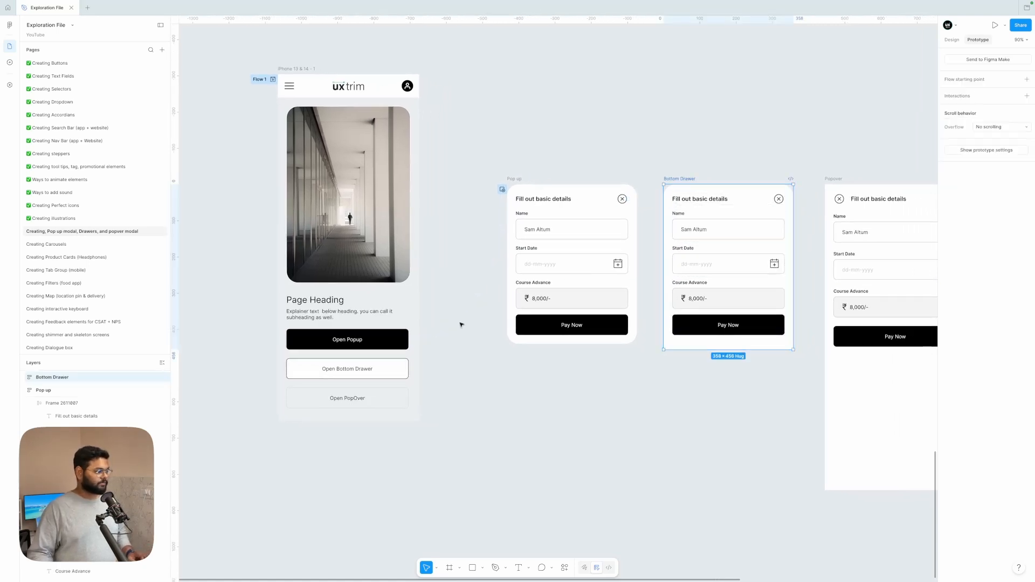
click(388, 365)
drag(410, 369, 684, 299)
scroll(726, 457, down, 1)
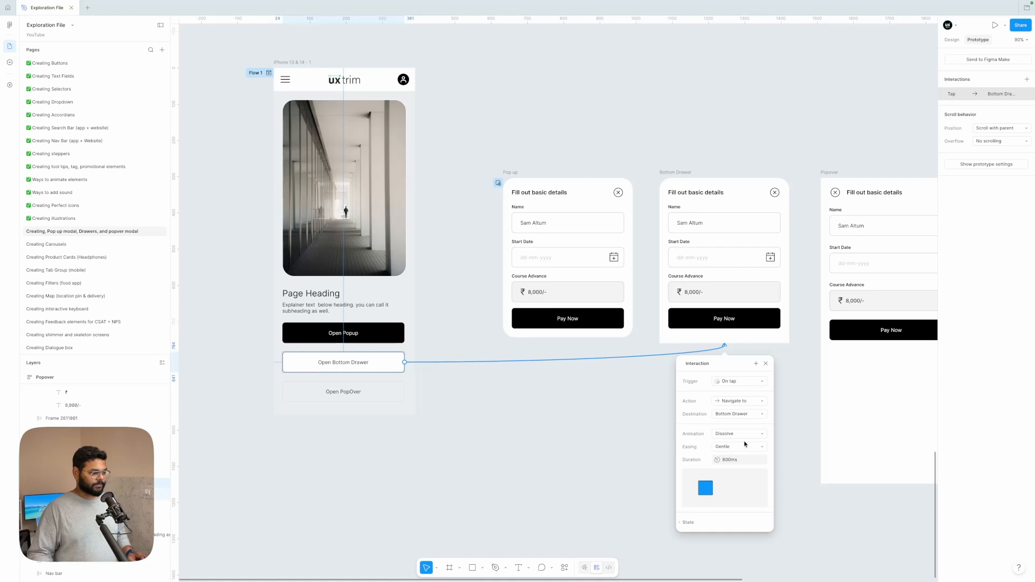
click(734, 402)
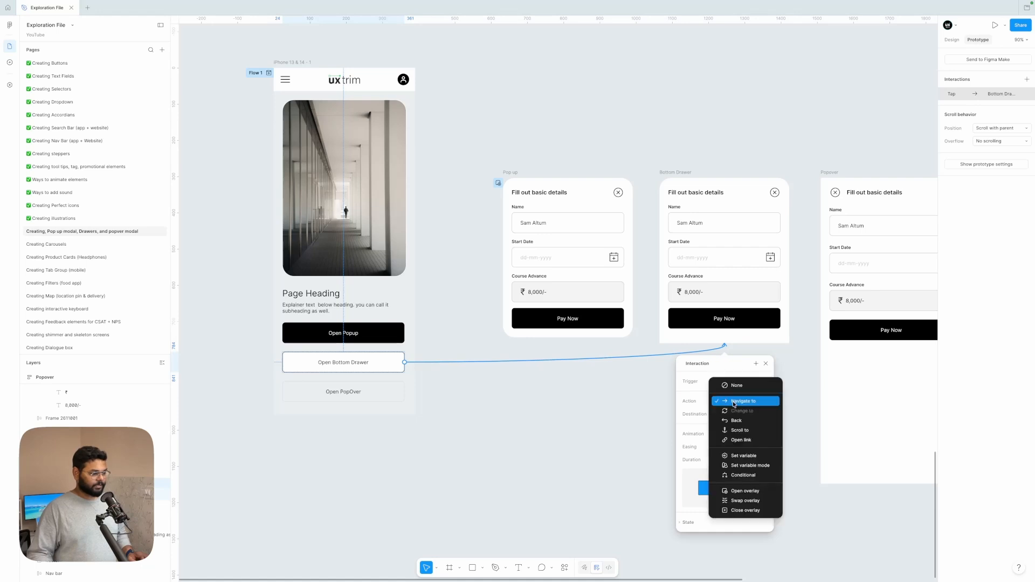
click(743, 491)
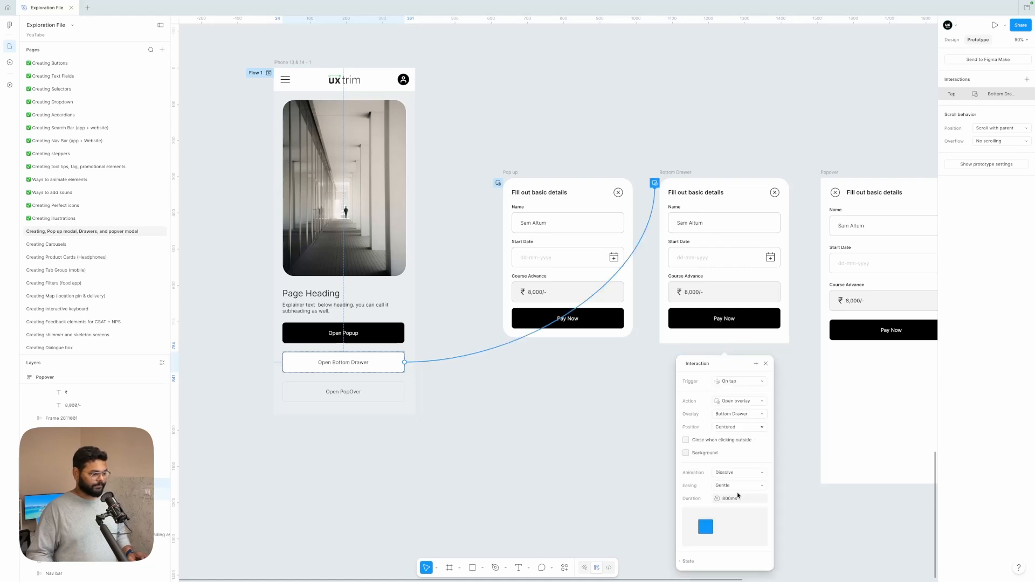
Position the bottom drawer overlay at Bottom center and set its animation to Move in
click(736, 427)
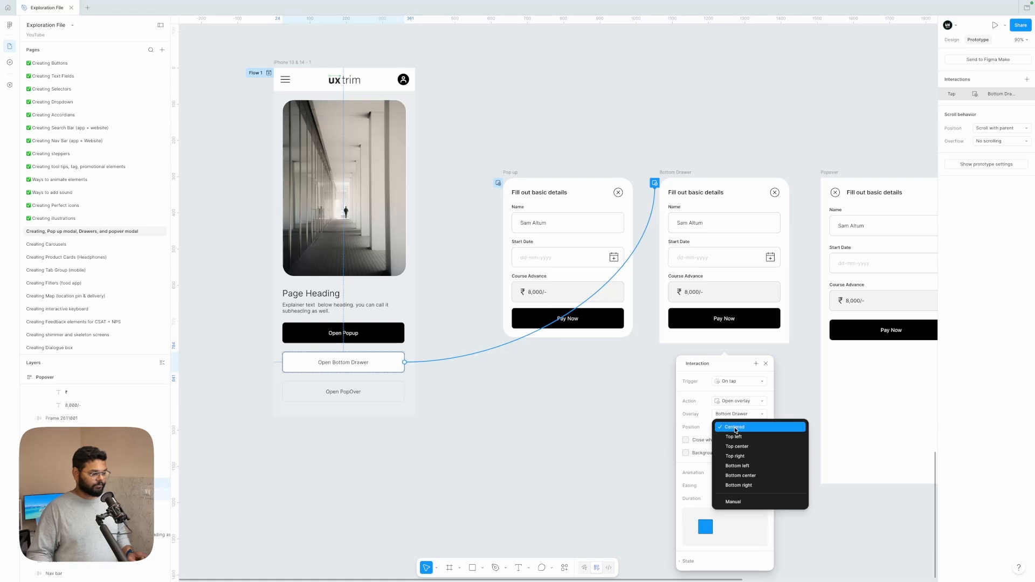
click(740, 475)
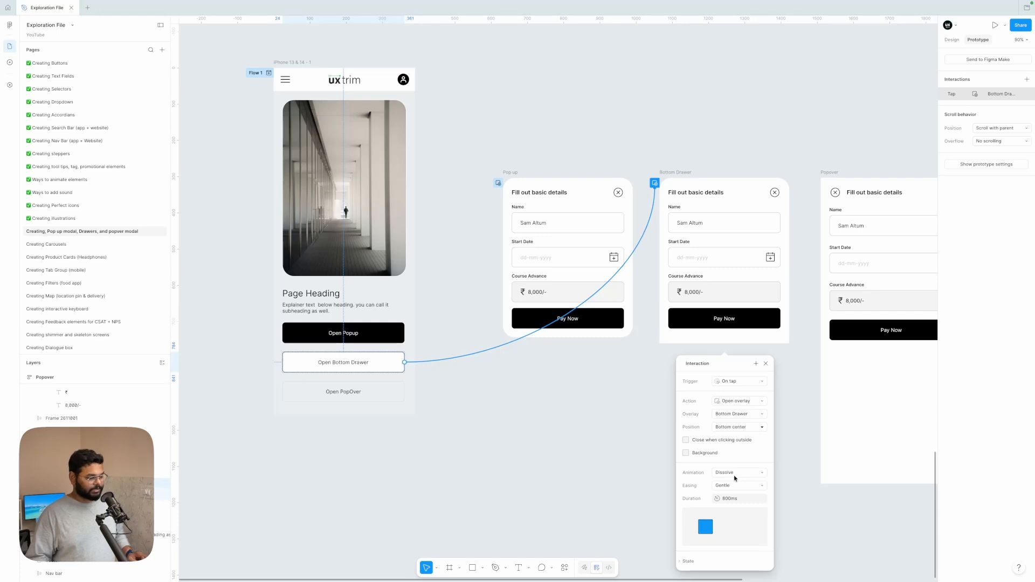
click(734, 477)
click(733, 502)
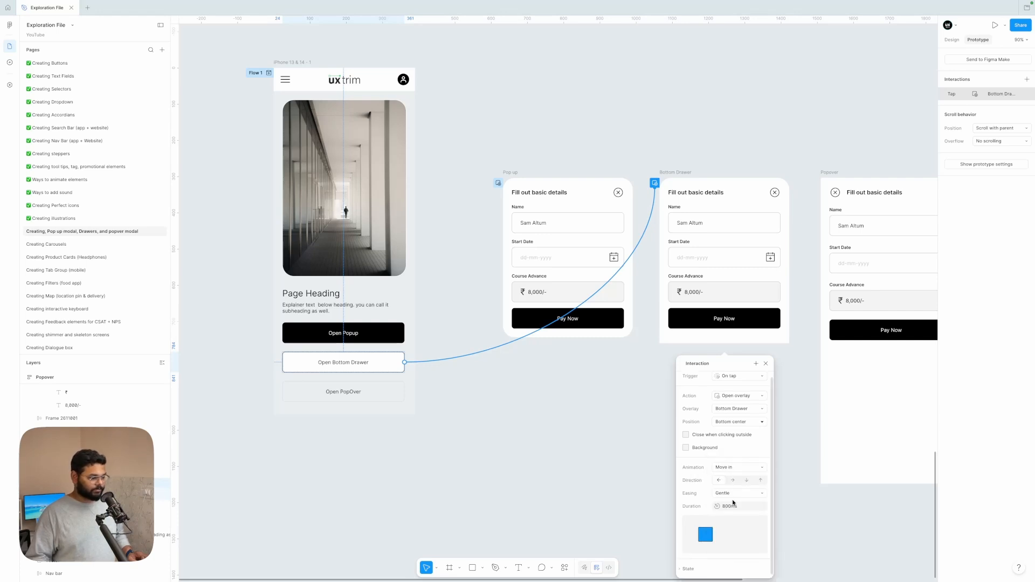
Make the bottom drawer overlay move in upwards with Gentle easing
click(760, 480)
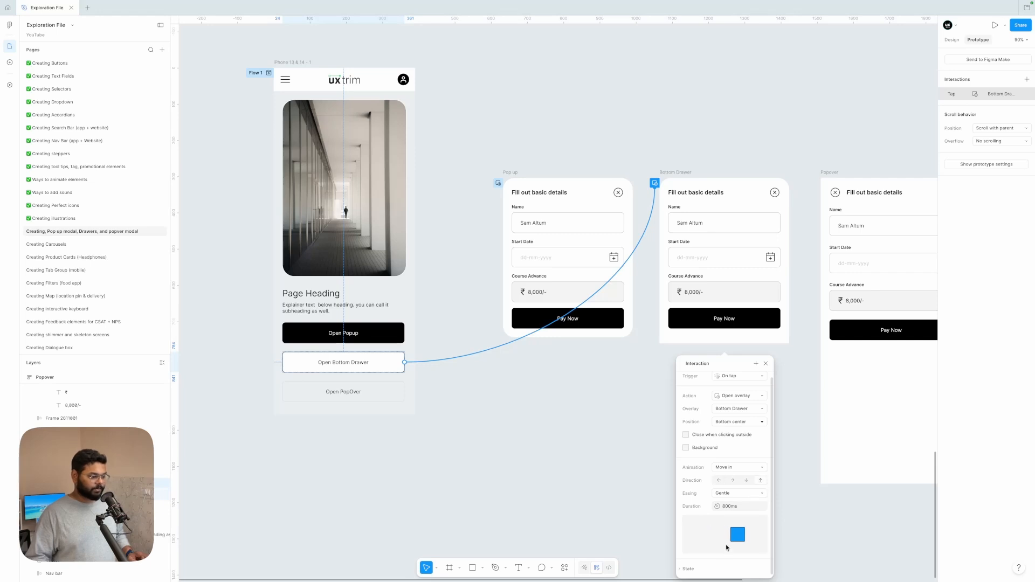
click(747, 498)
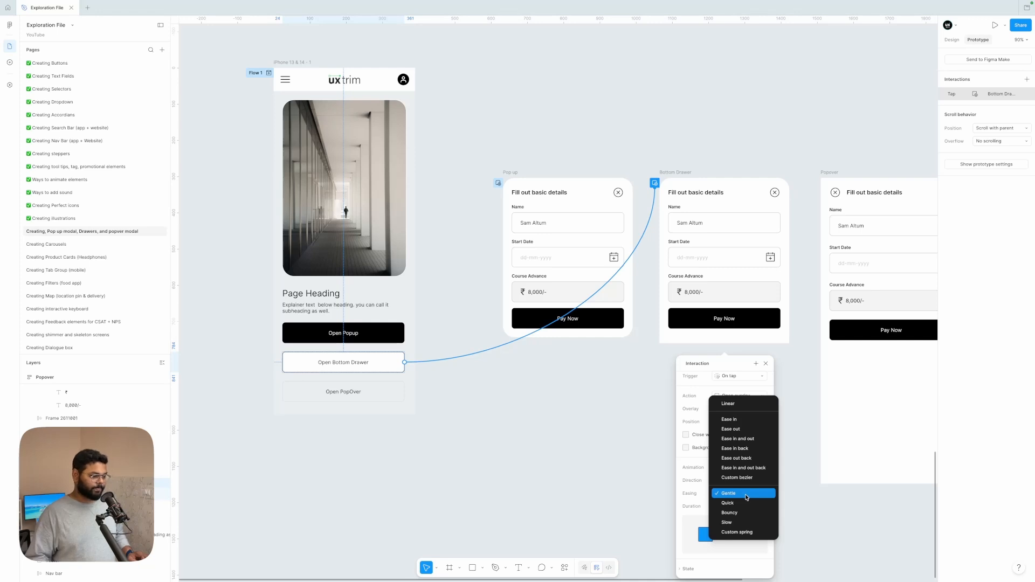
click(698, 389)
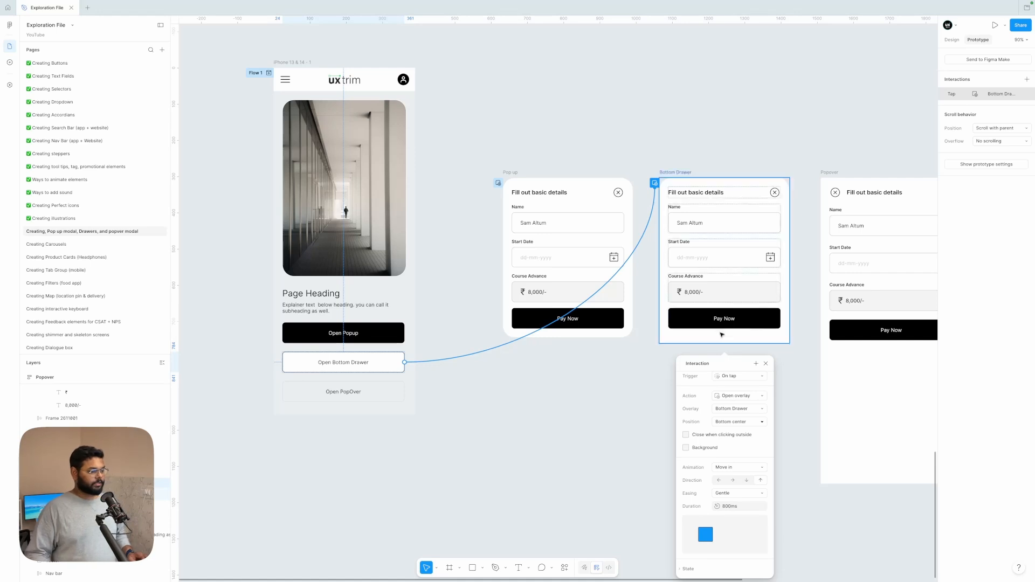
Make the close icon in the Bottom Drawer card's header close the overlay on tap
double_click(774, 193)
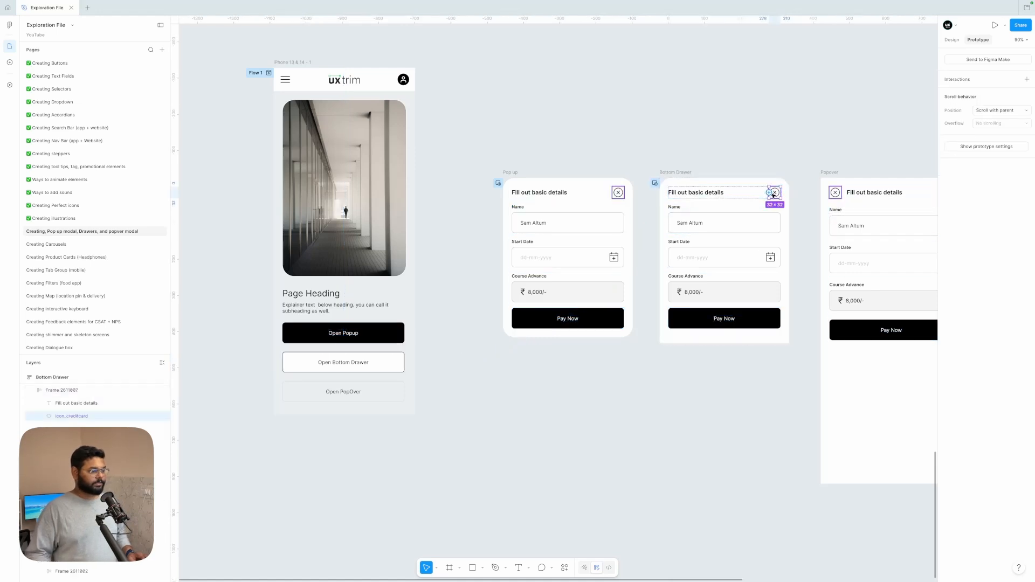
drag(770, 192, 796, 186)
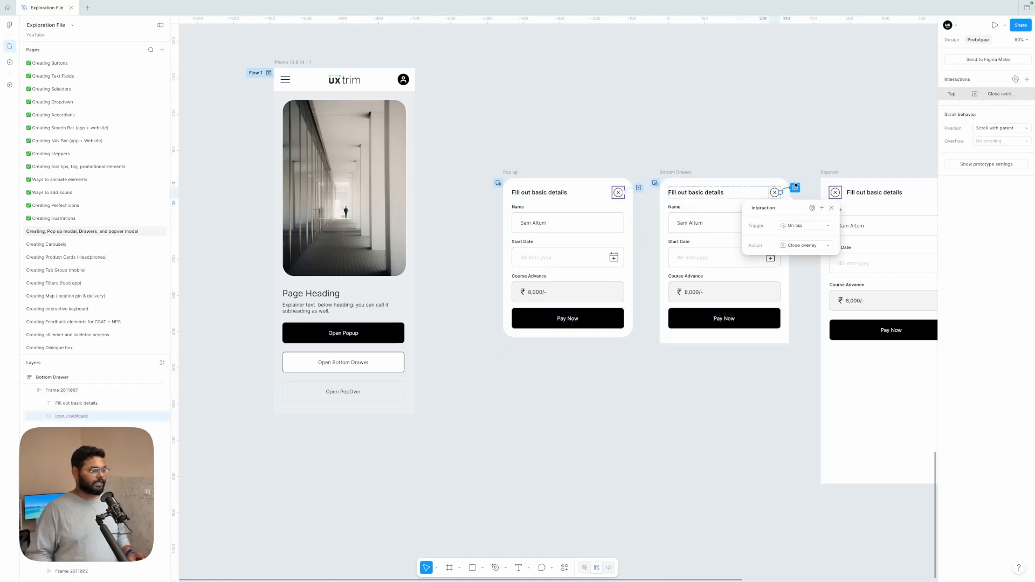
scroll(753, 139, right, 3)
click(754, 162)
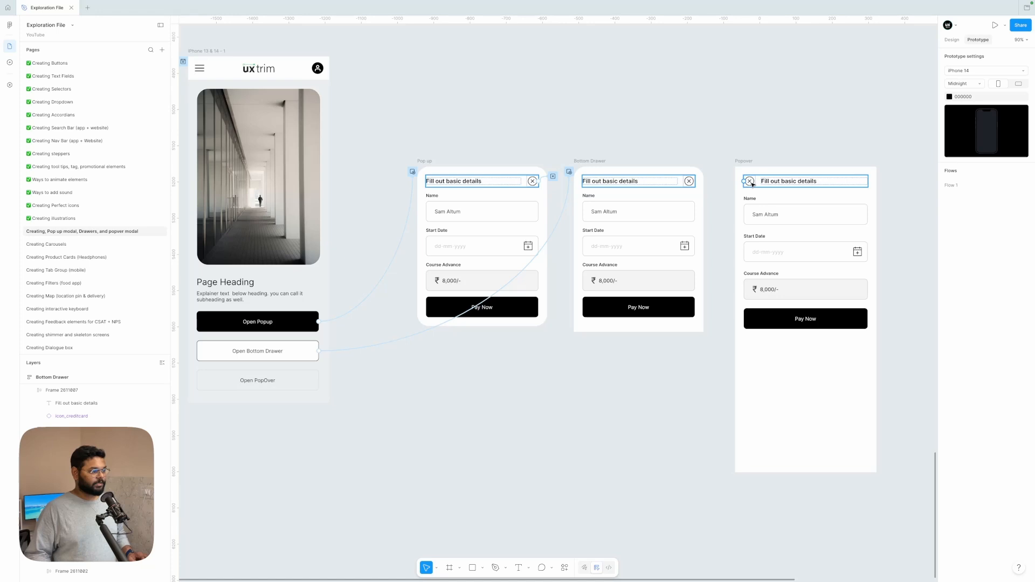
Link the Open PopOver button to the Popover frame so that a tap opens it as an overlay
click(302, 379)
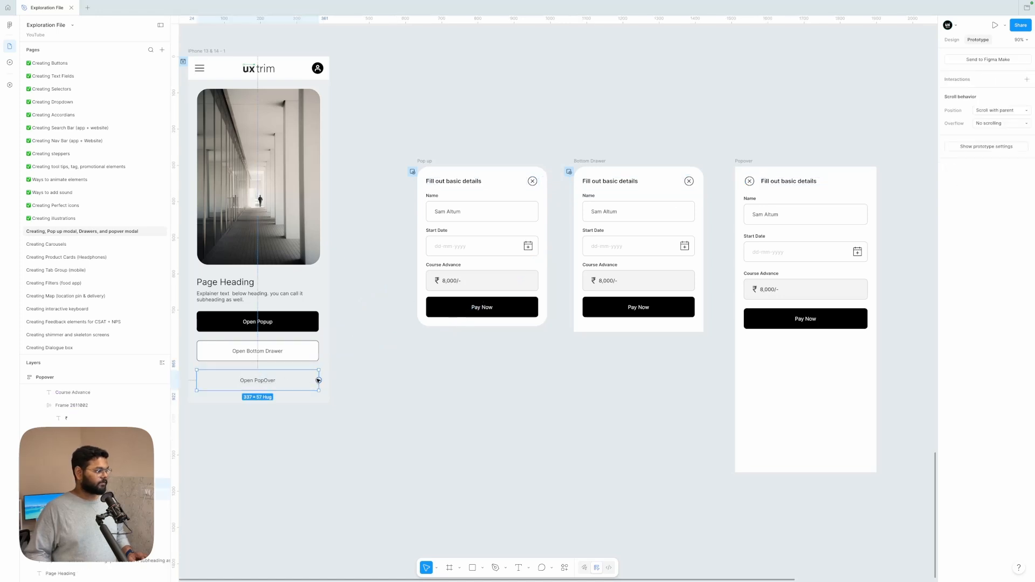
drag(319, 380, 747, 320)
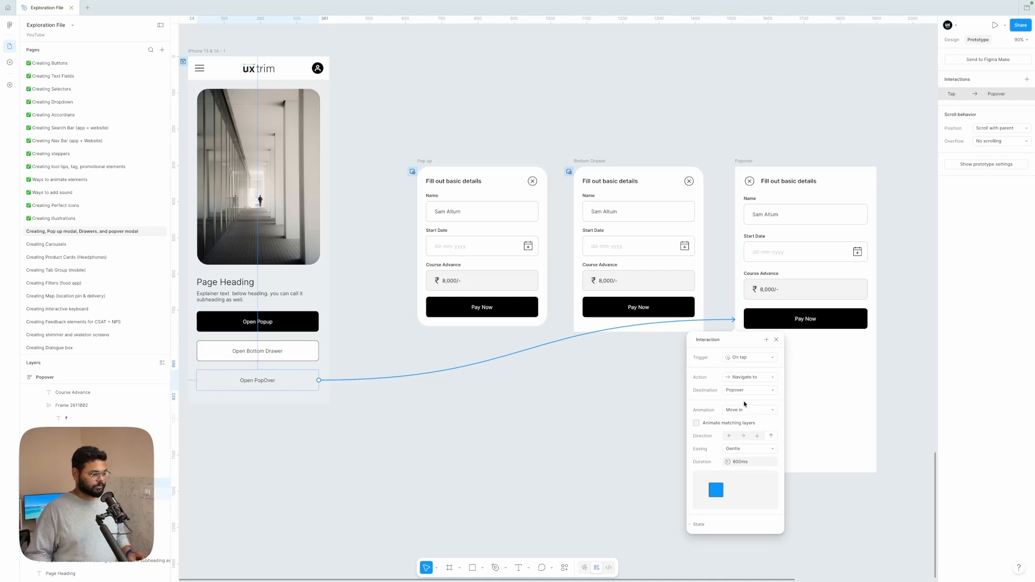
click(743, 377)
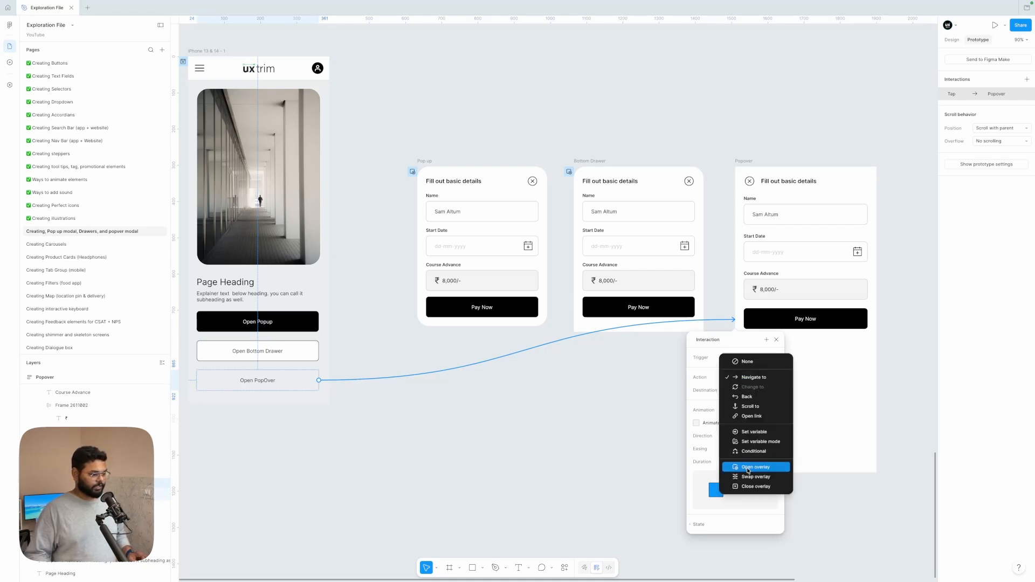
click(748, 468)
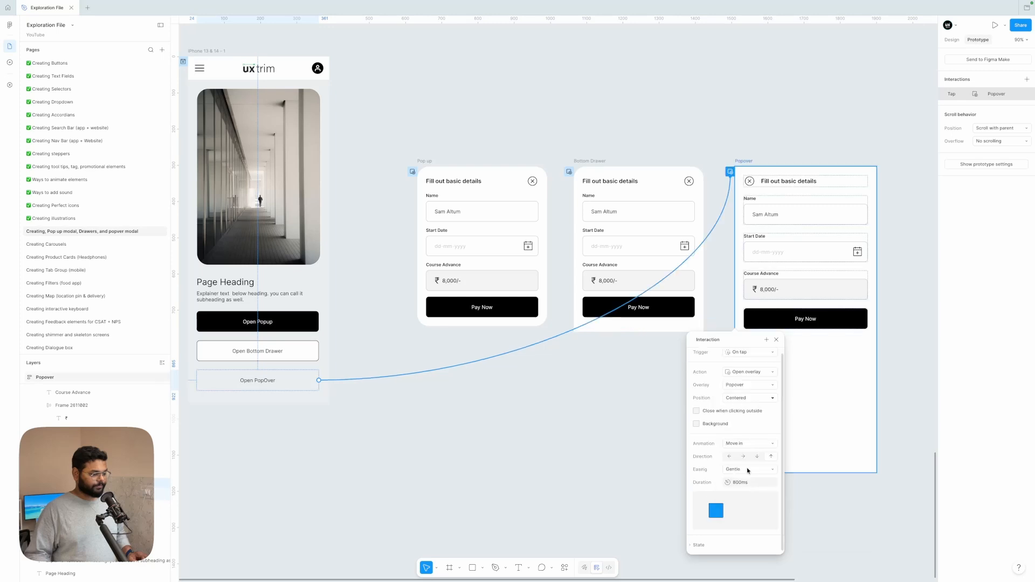
click(737, 388)
click(711, 388)
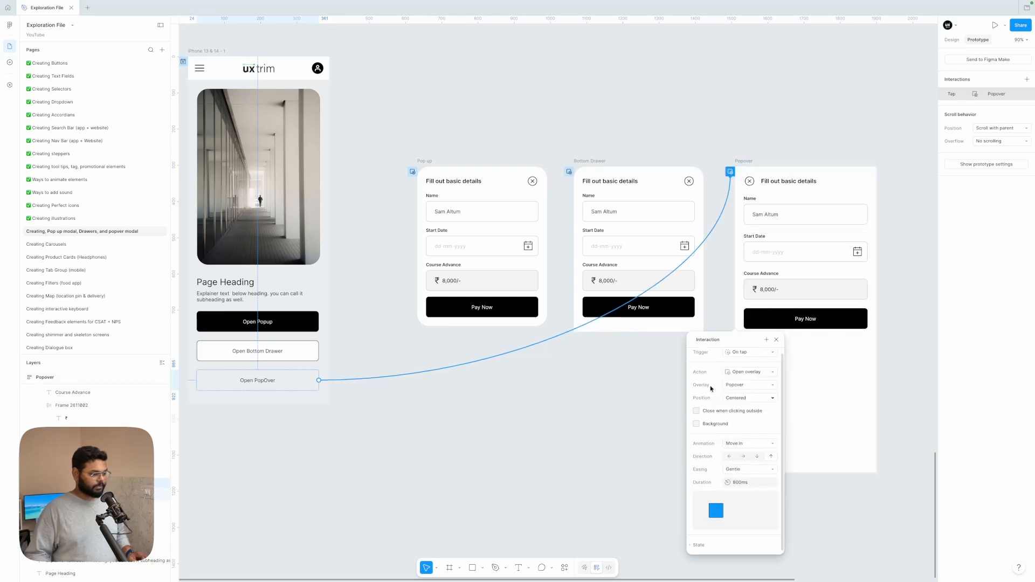
Position the popover overlay at Top center and give it a 000000 background at 70% opacity
click(742, 399)
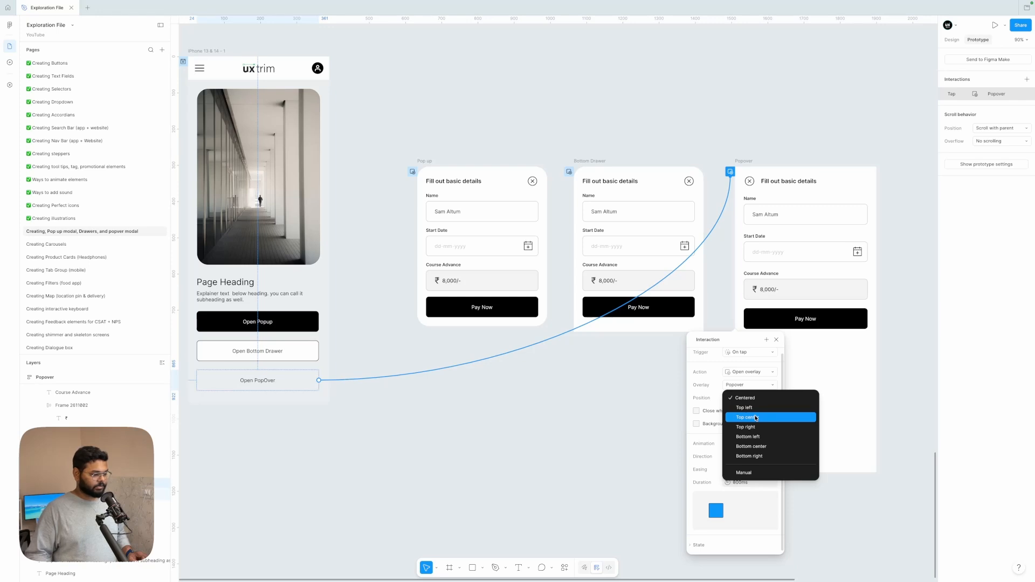
click(755, 419)
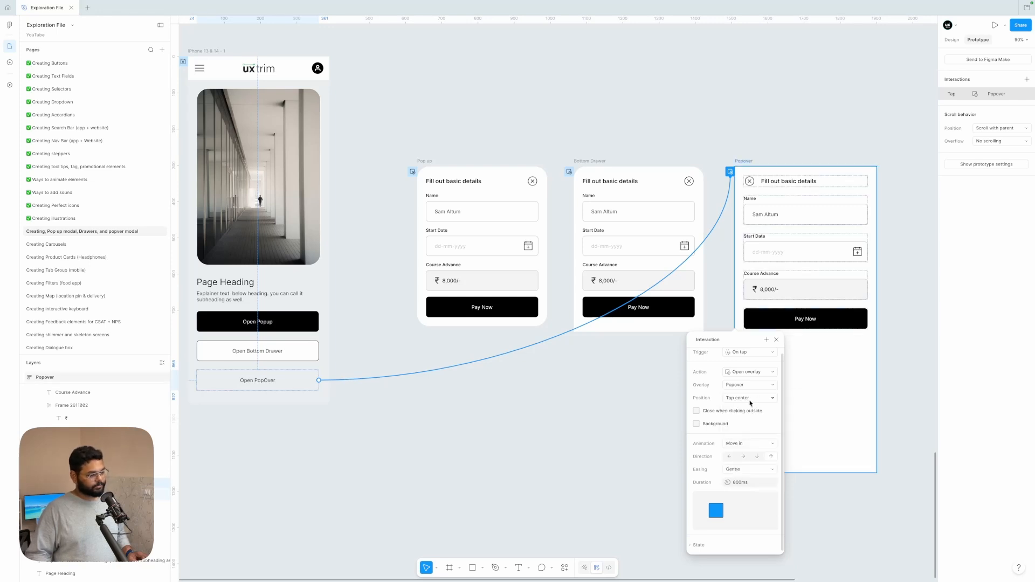
click(697, 424)
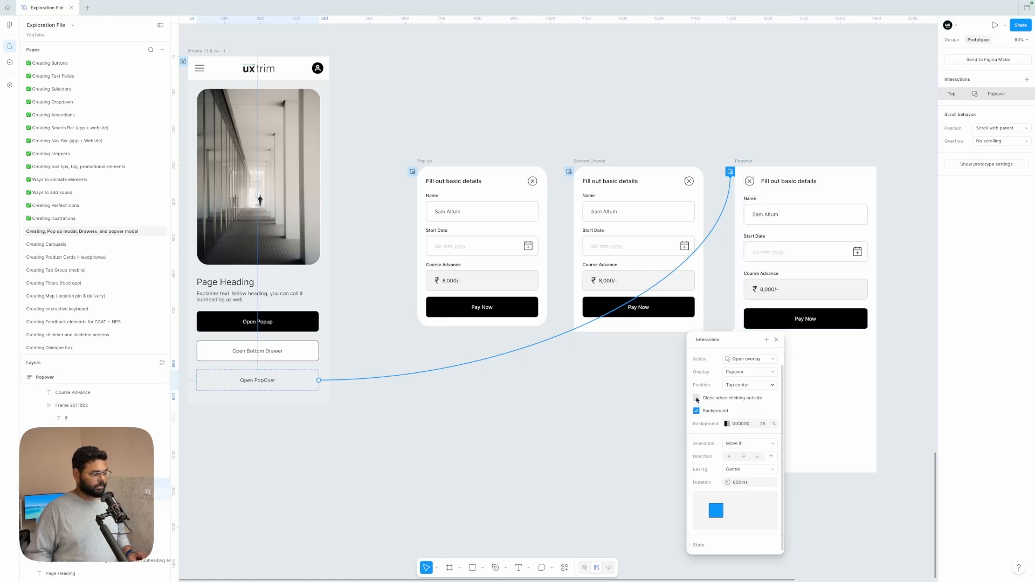
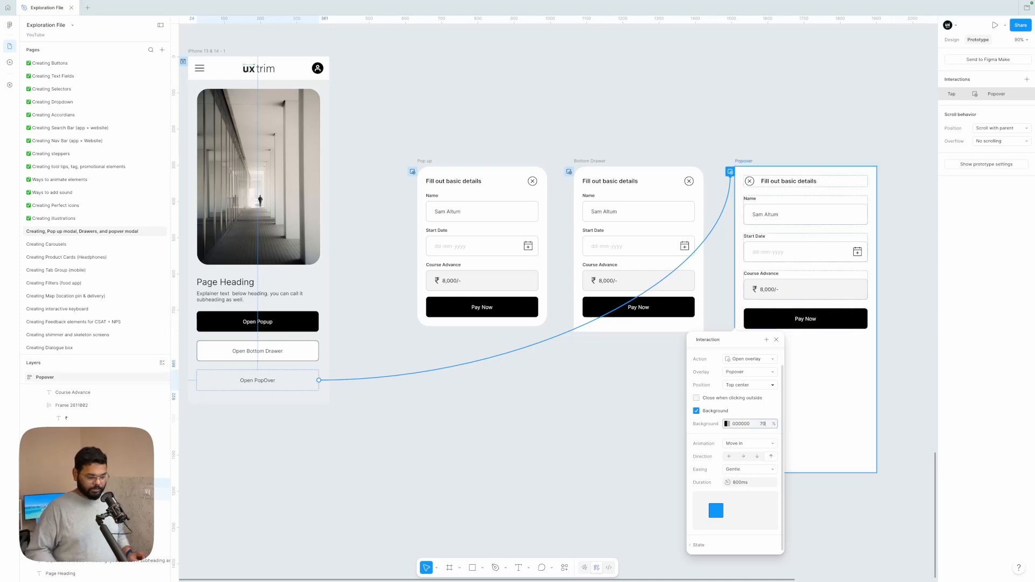
click(749, 413)
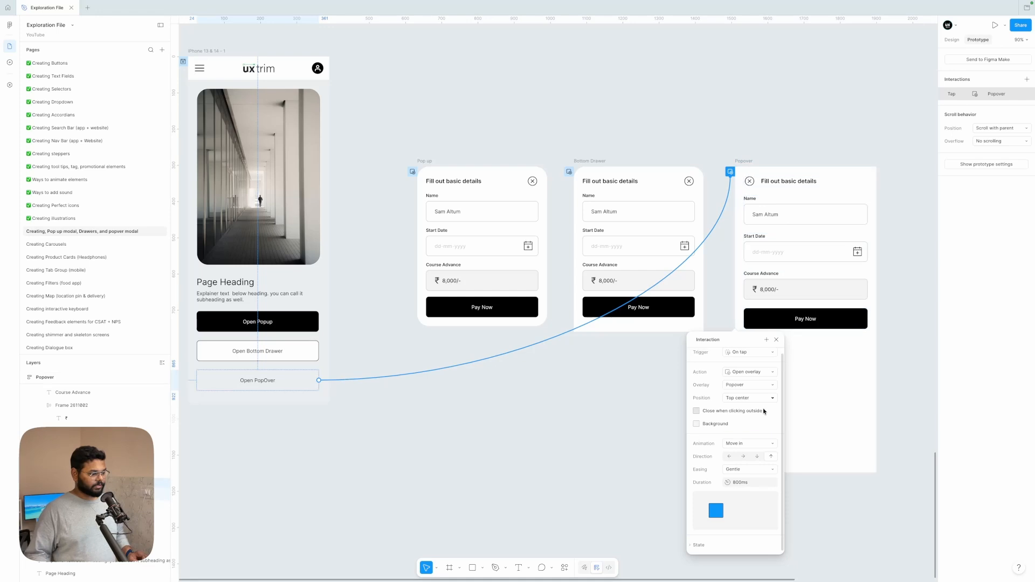
click(696, 424)
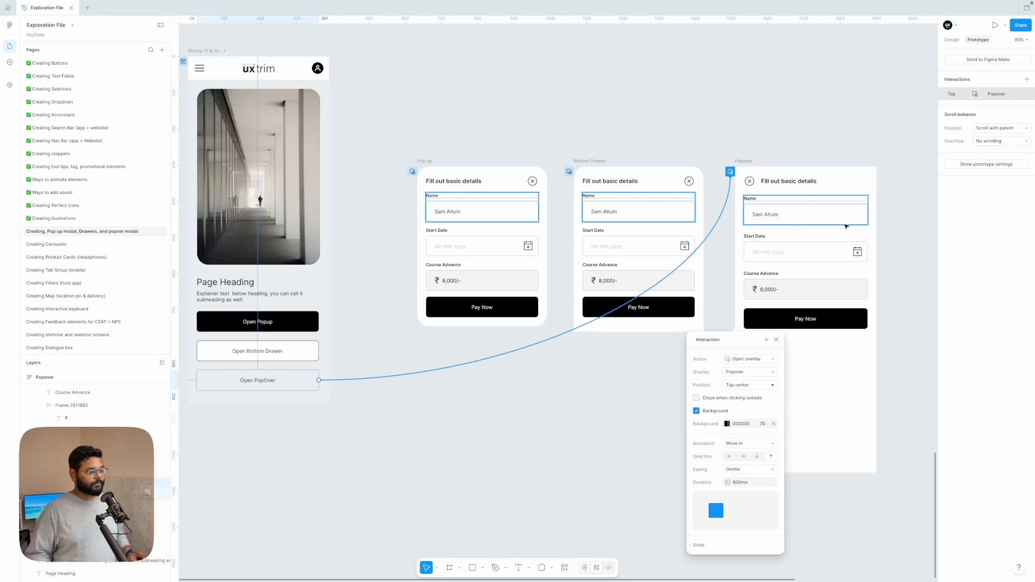
Make the close icon in the Popover frame's header close the overlay on tap
click(752, 184)
click(753, 184)
drag(757, 182, 887, 171)
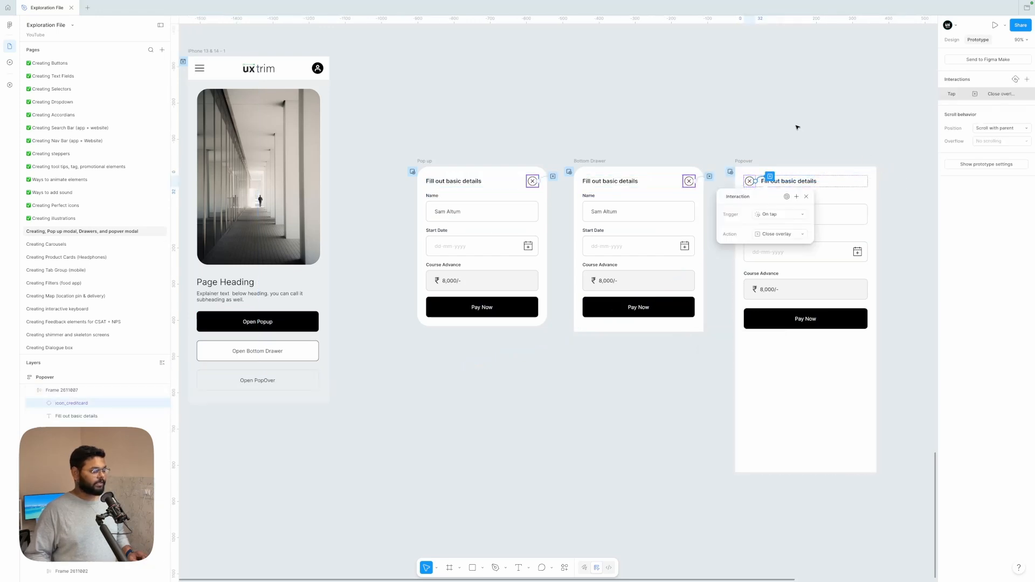
click(798, 128)
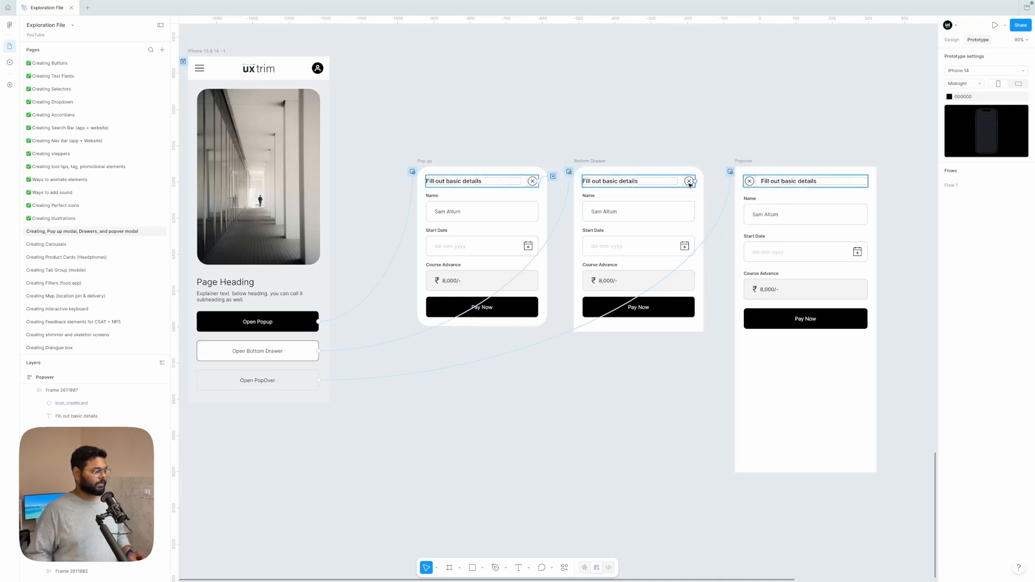
Add a 000000 background at 70% opacity to the Open Bottom Drawer button's overlay interaction
click(531, 258)
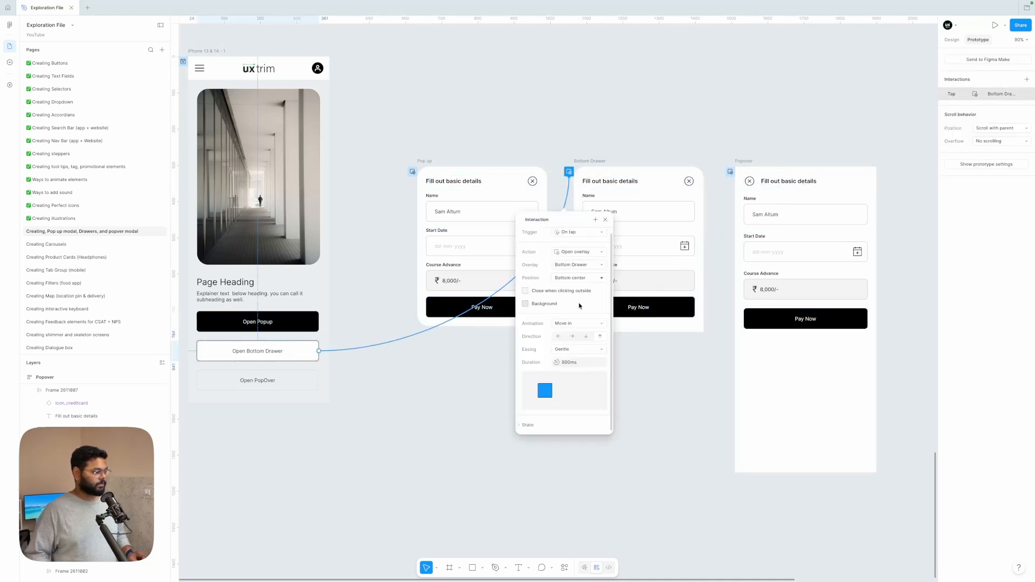
click(526, 304)
click(592, 304)
text(70)
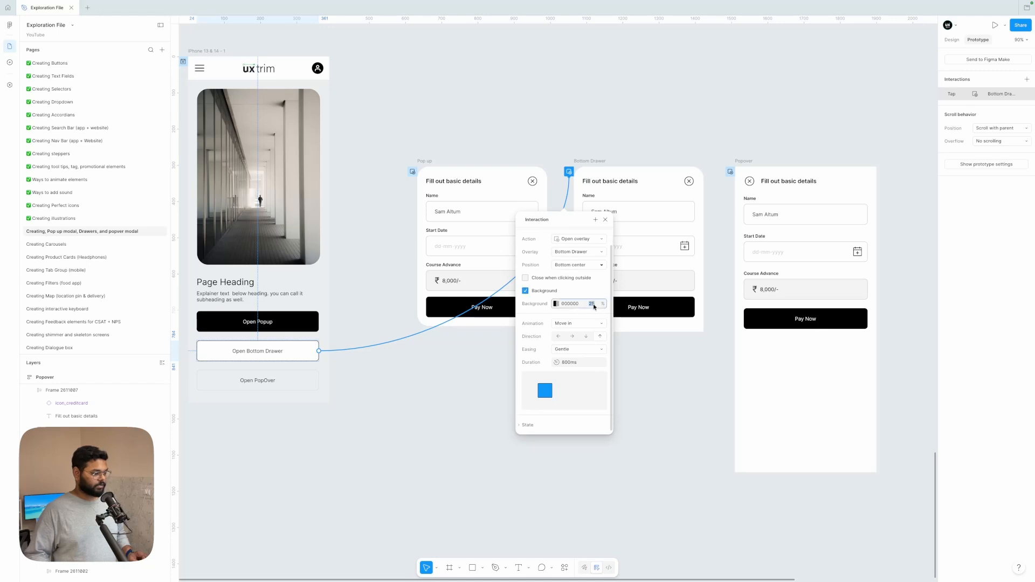
click(593, 293)
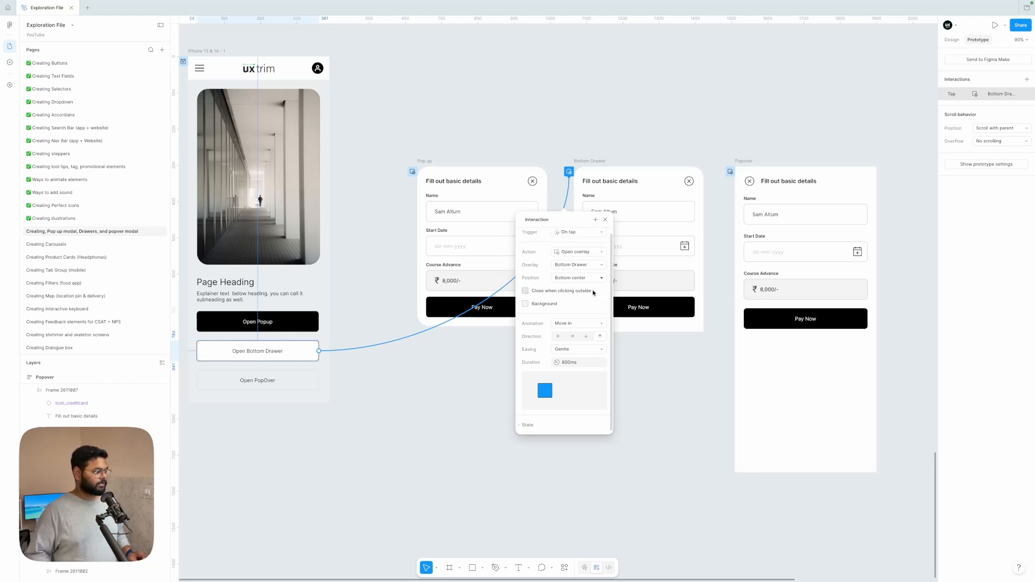
click(528, 304)
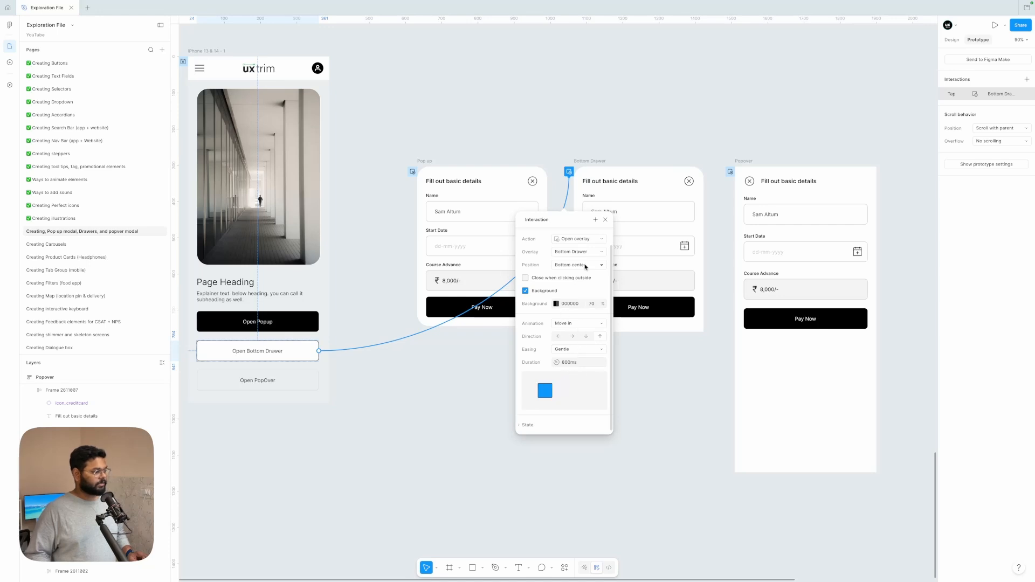
scroll(585, 266, up, 1)
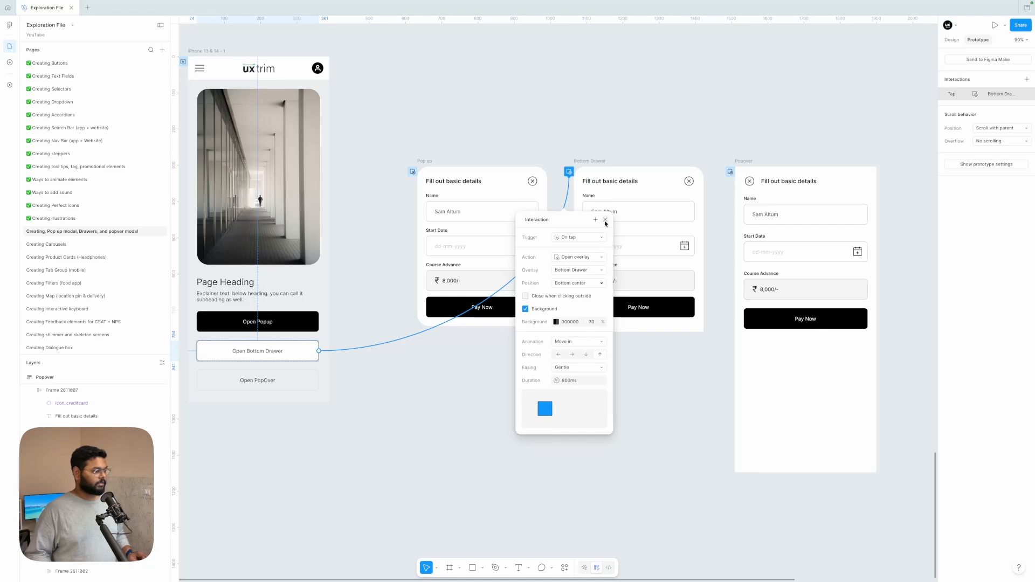
click(605, 219)
Set the Bottom Drawer card's width to 390 to match the Popover frame
click(593, 162)
scroll(631, 159, right, 2)
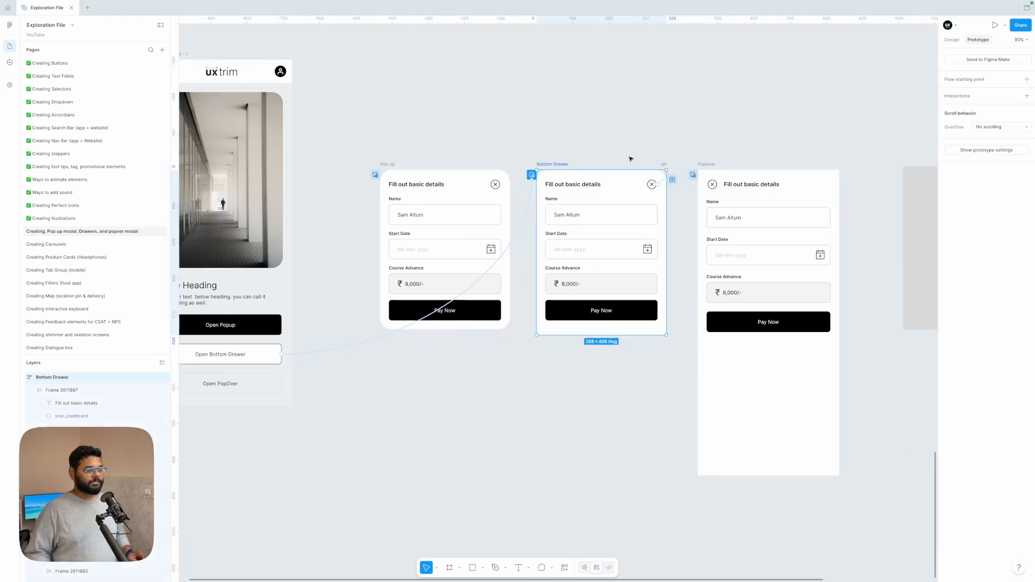
shift+click(712, 161)
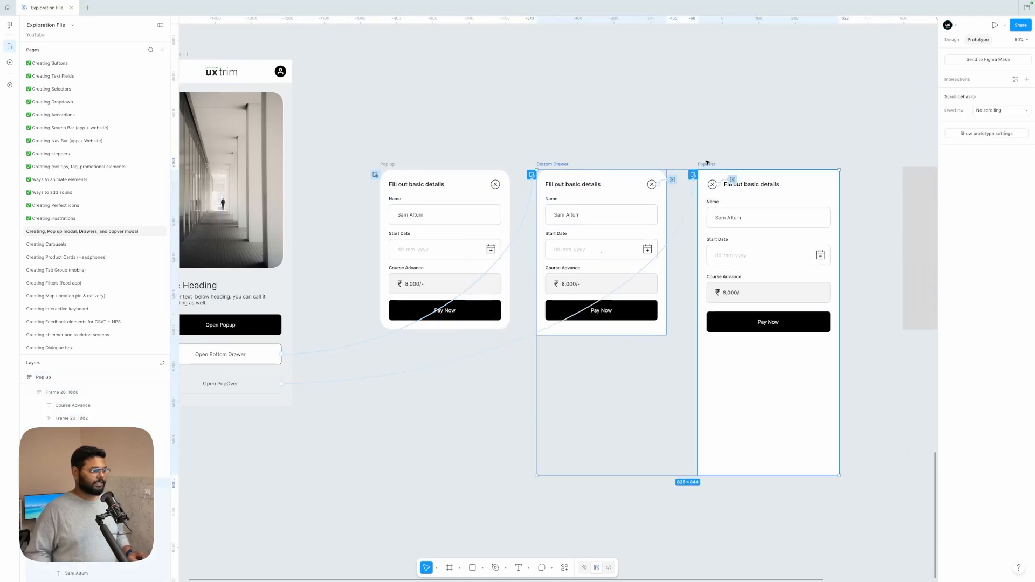
click(952, 39)
click(710, 159)
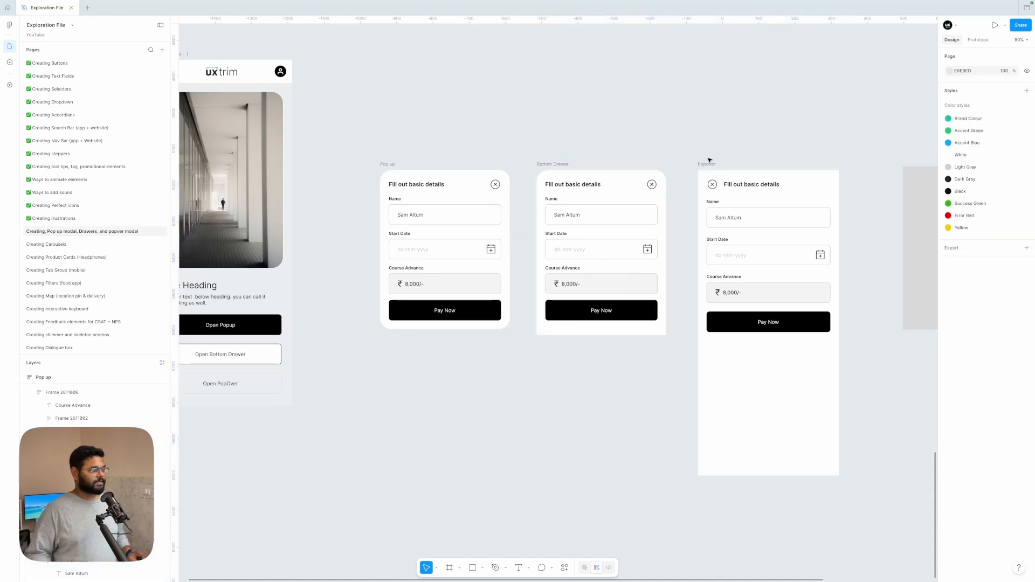
click(709, 164)
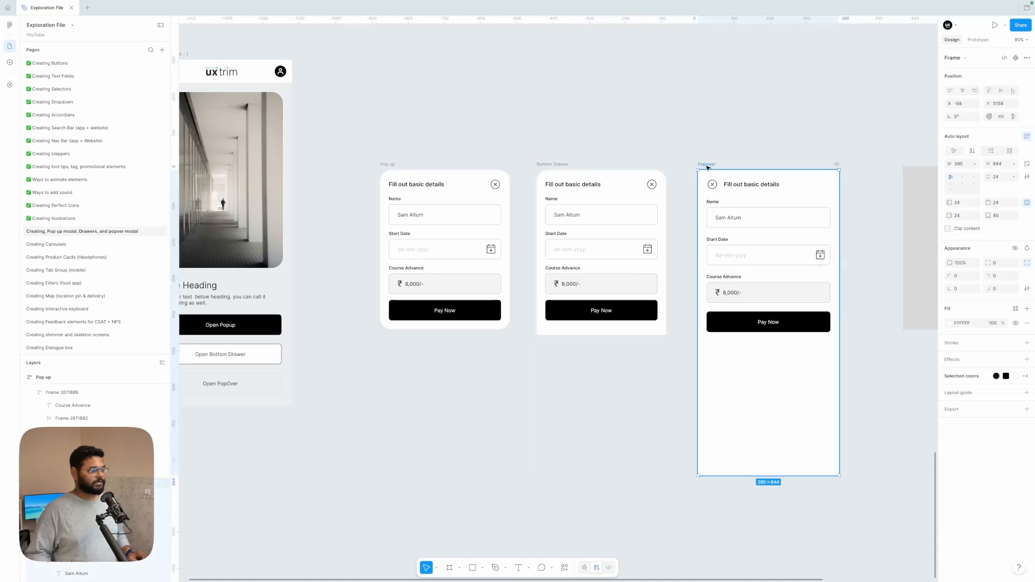
click(560, 168)
click(965, 167)
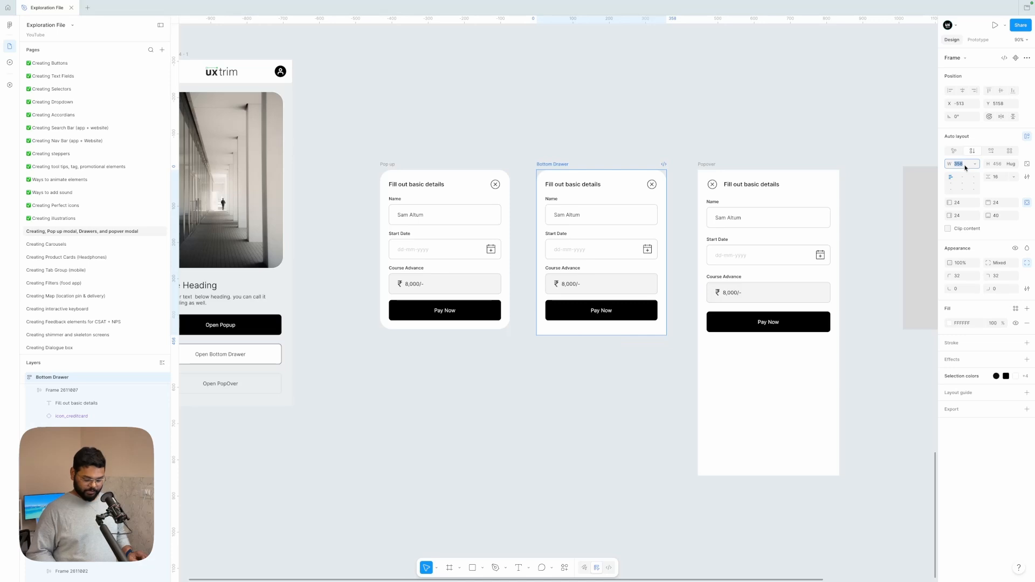
text(390)
key(Return)
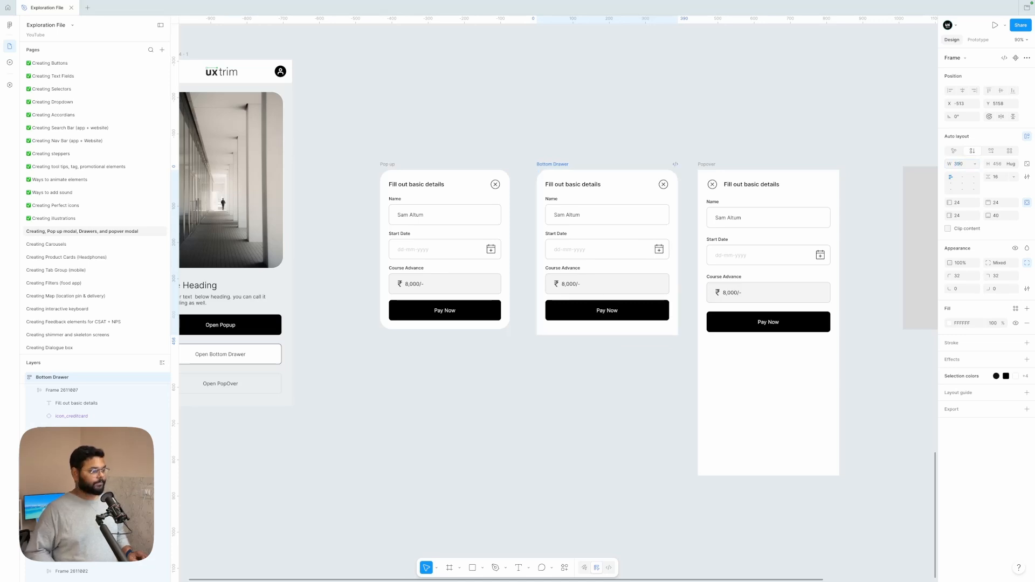
click(654, 139)
Open a prototype preview of the iPhone 13 & 14 - 1 frame and place its window in the empty canvas area below the cards
scroll(655, 140, down, 3)
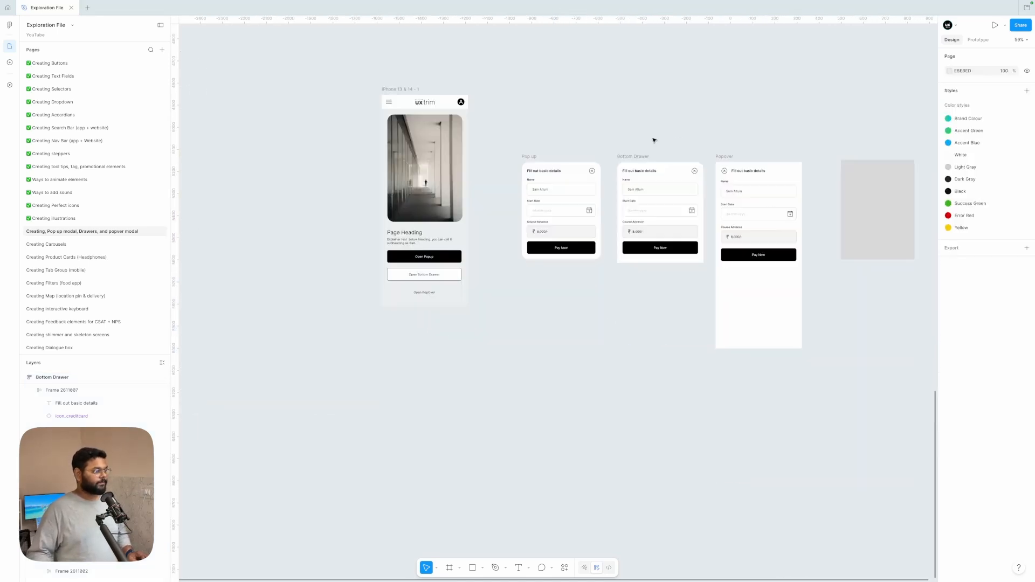
scroll(654, 139, down, 2)
scroll(655, 140, left, 2)
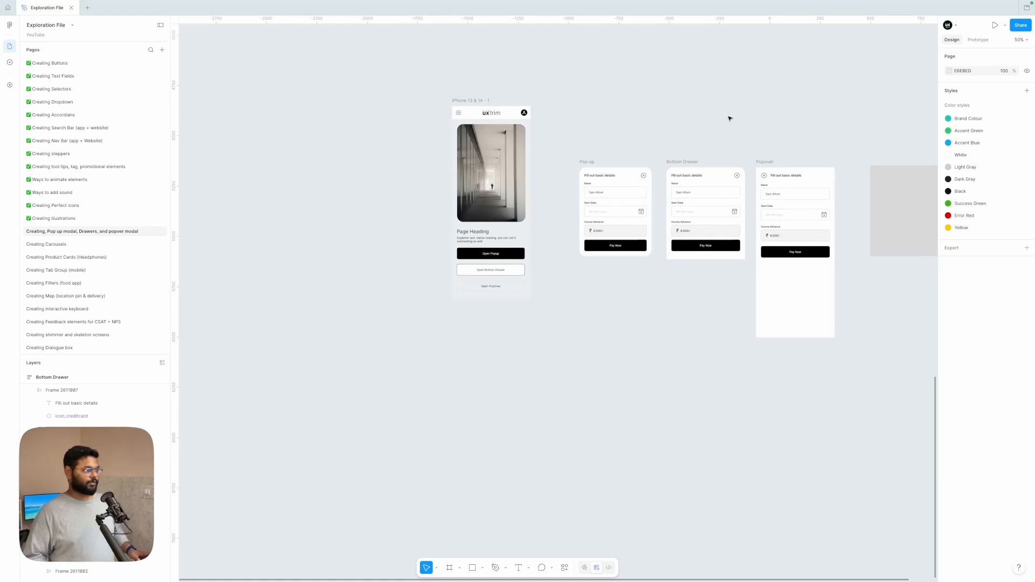
click(471, 102)
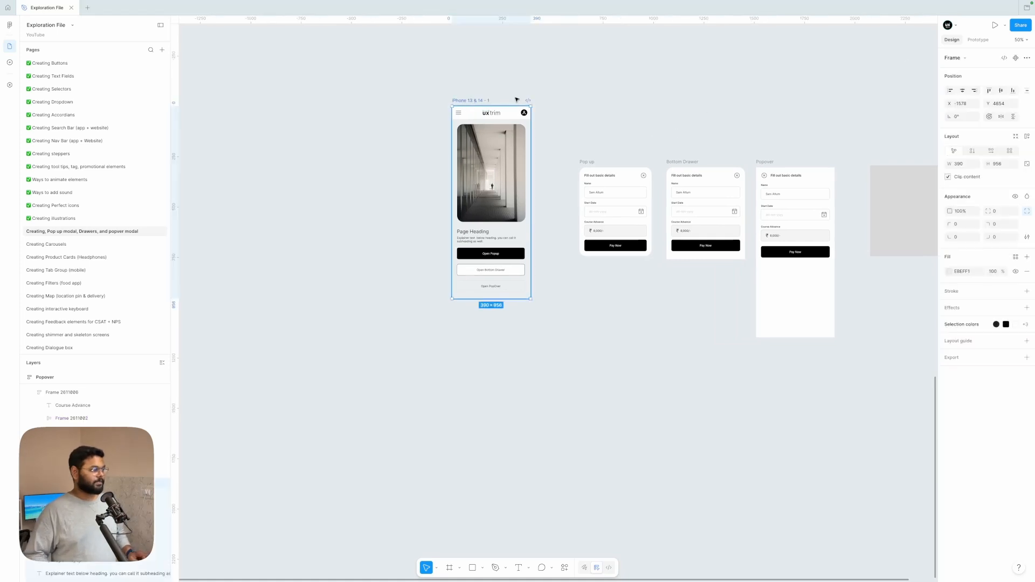
click(1005, 27)
click(968, 52)
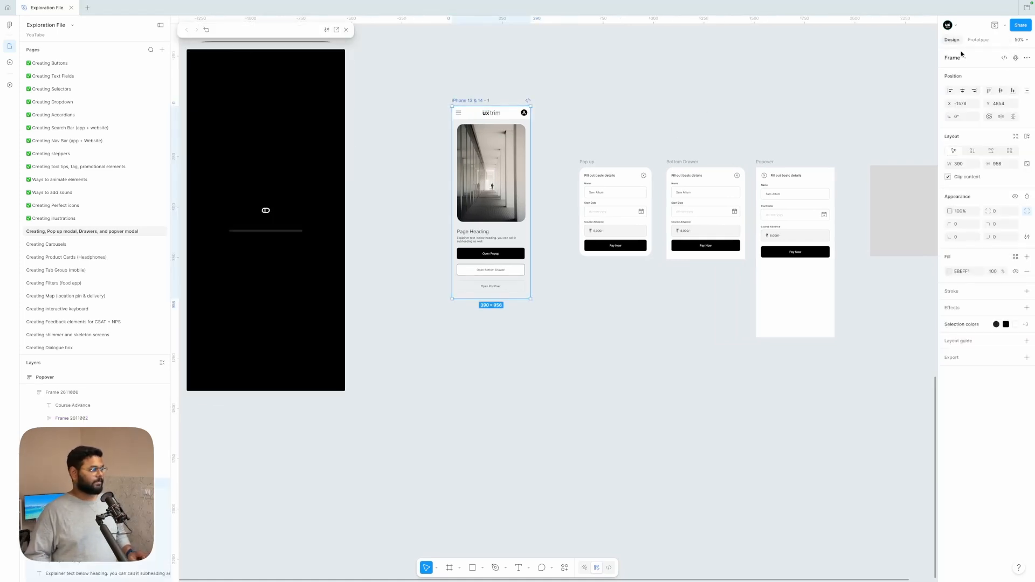
drag(302, 35, 653, 246)
scroll(550, 158, down, 3)
scroll(550, 158, down, 6)
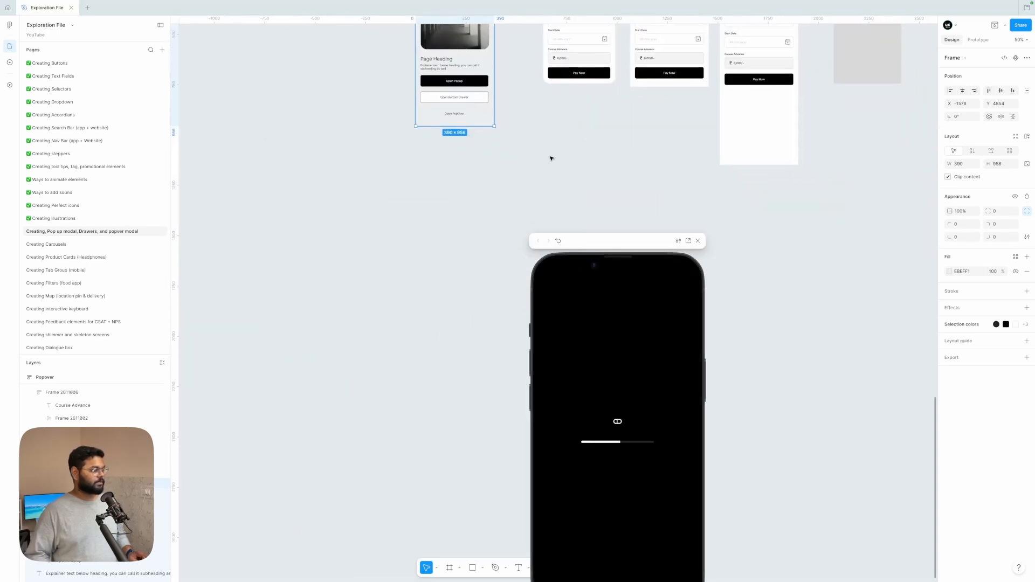
Move the prototype preview window higher on the canvas and scroll its page to check how the header behaves
drag(604, 246, 579, 146)
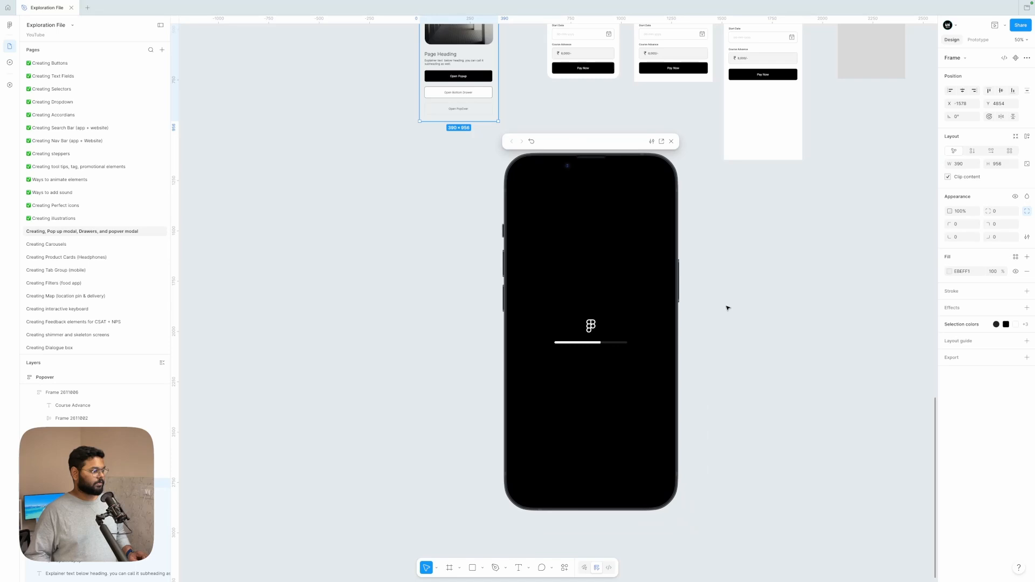
scroll(728, 307, down, 7)
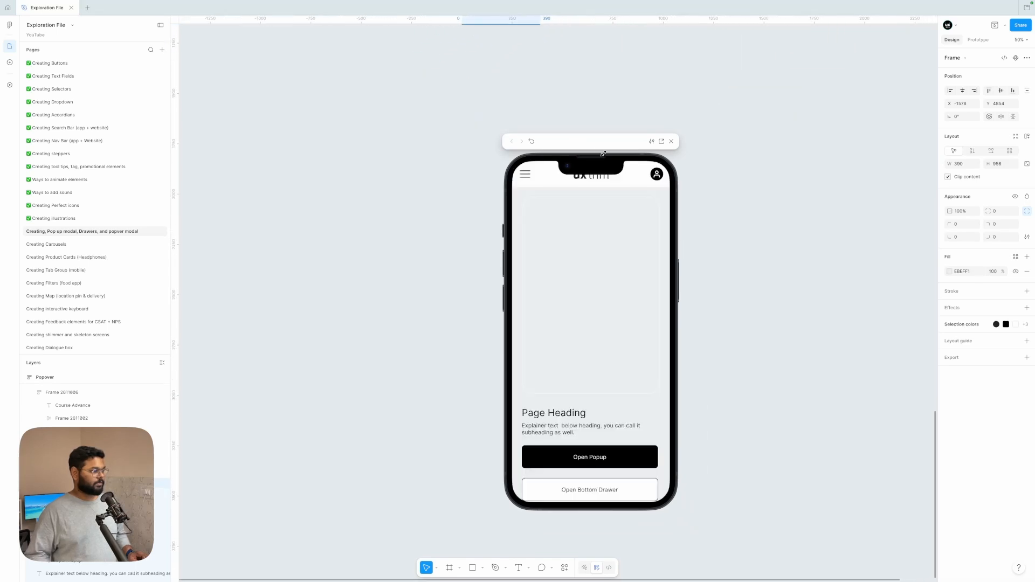
drag(596, 144, 582, 132)
scroll(581, 297, down, 3)
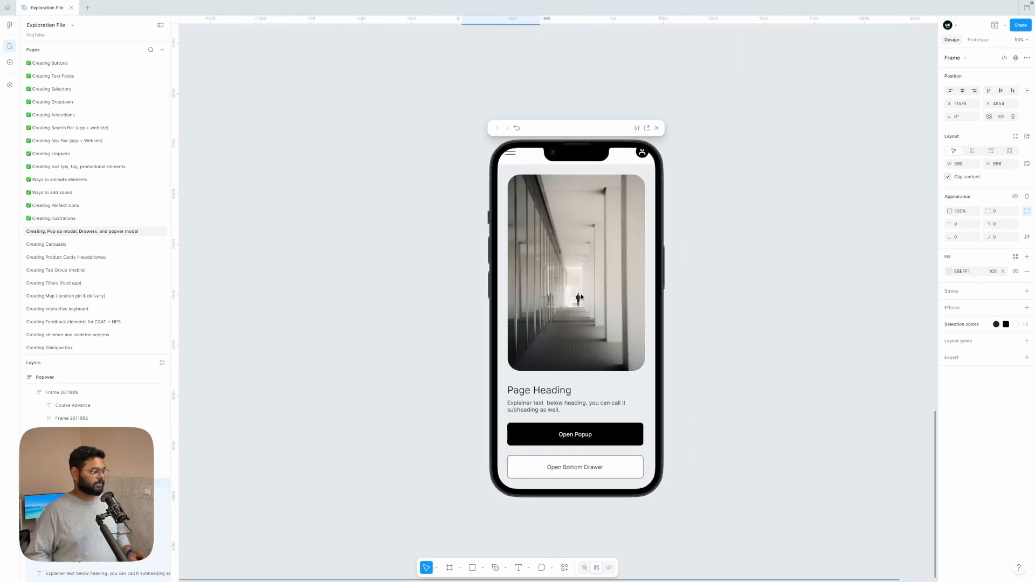
scroll(581, 297, up, 3)
scroll(581, 297, down, 3)
scroll(581, 297, up, 3)
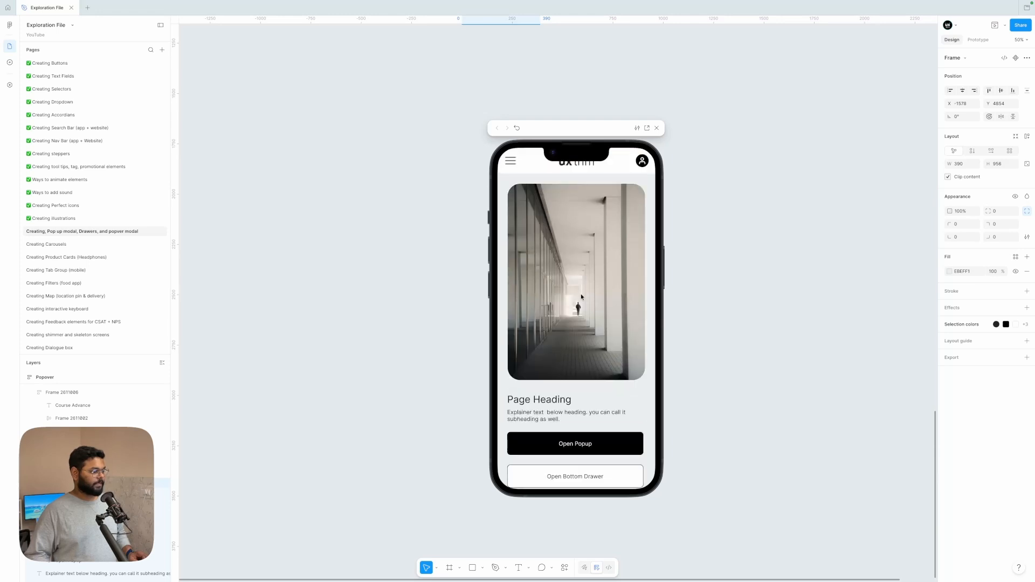
Set the scroll position of the nav bar in the iPhone 13 & 14 - 1 frame to Fixed (stay in place)
scroll(793, 188, up, 10)
scroll(792, 188, right, 2)
scroll(793, 188, down, 2)
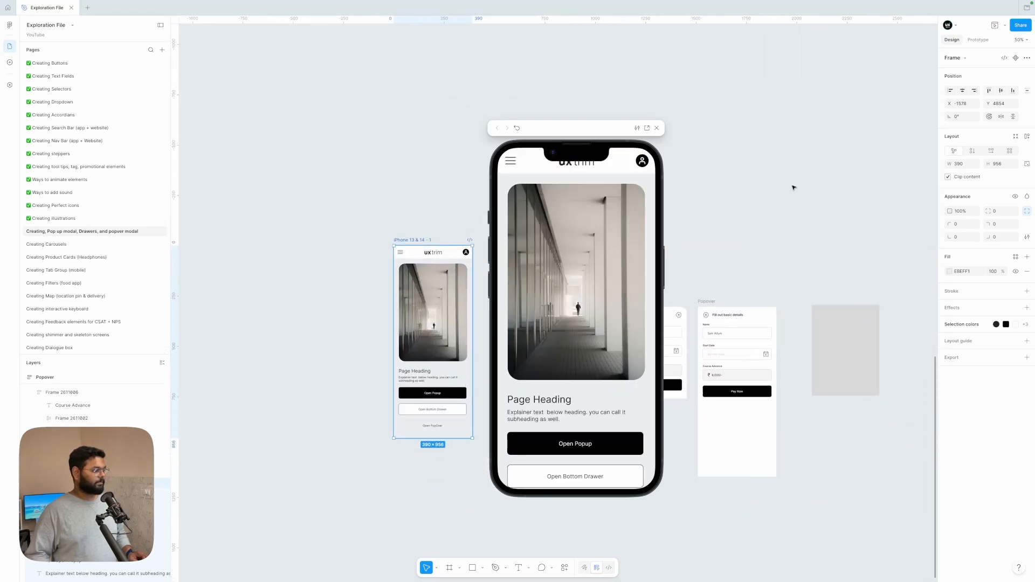
scroll(456, 248, up, 5)
click(456, 250)
scroll(424, 257, down, 2)
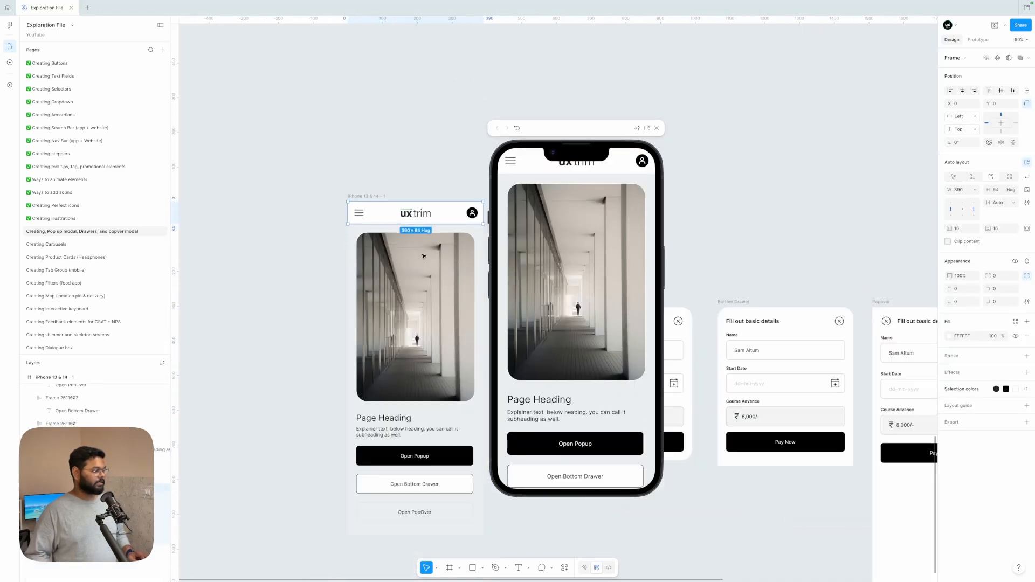
click(978, 39)
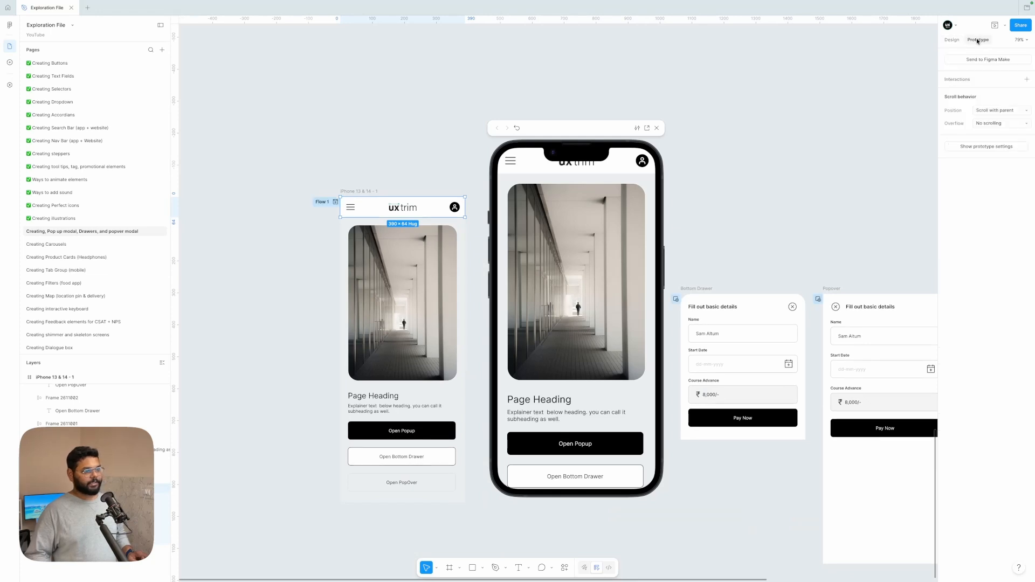
click(992, 111)
click(990, 121)
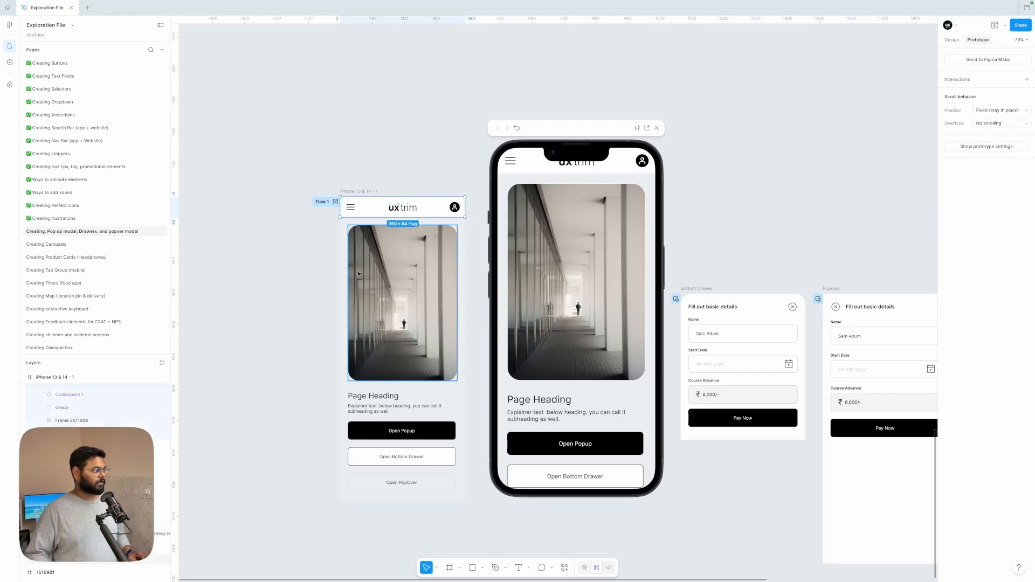
click(319, 277)
click(356, 195)
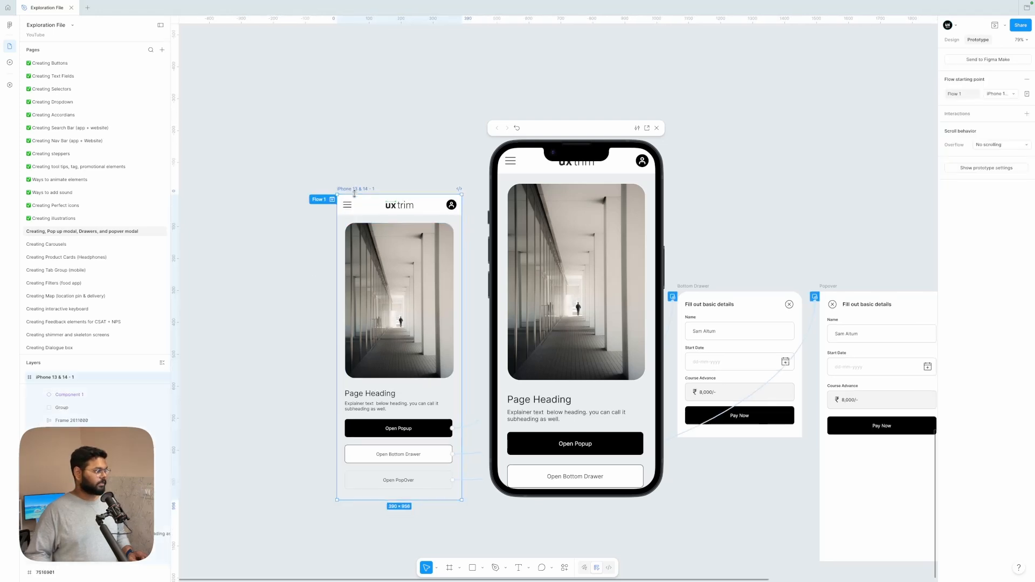
scroll(356, 196, down, 1)
click(446, 189)
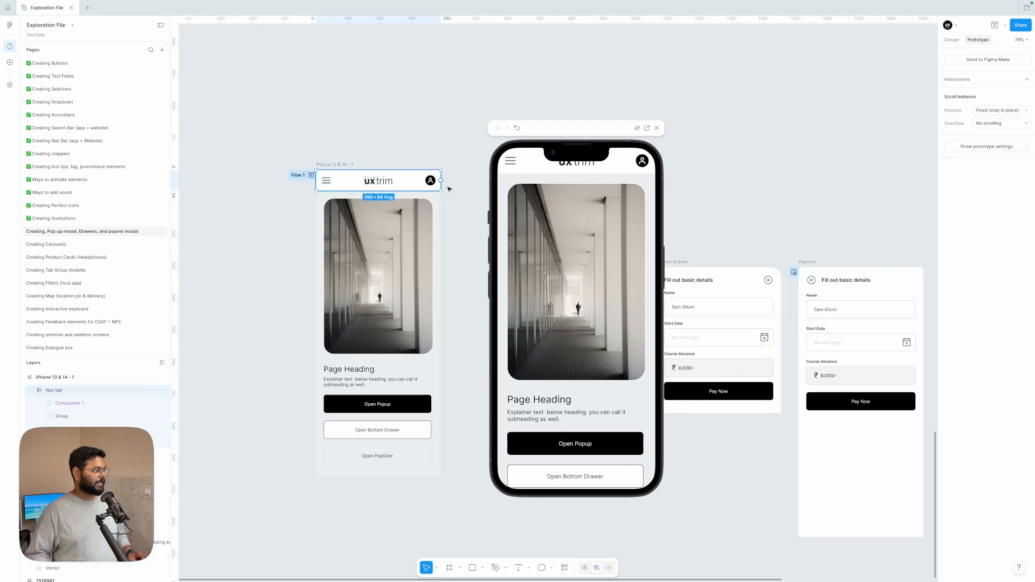
drag(454, 182, 371, 411)
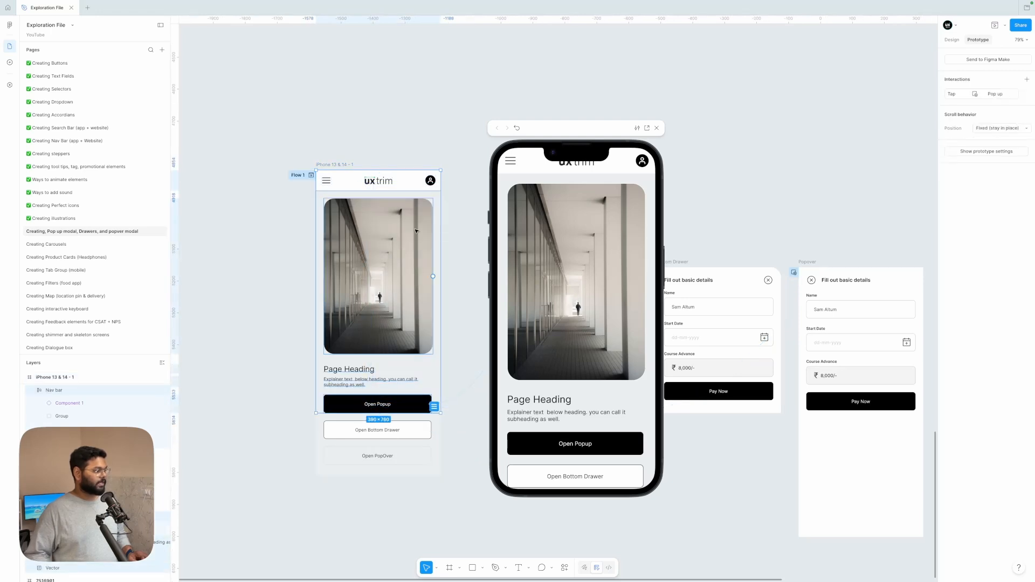
Set the nav bar's top padding to 40, separately from its other paddings
click(431, 193)
click(431, 189)
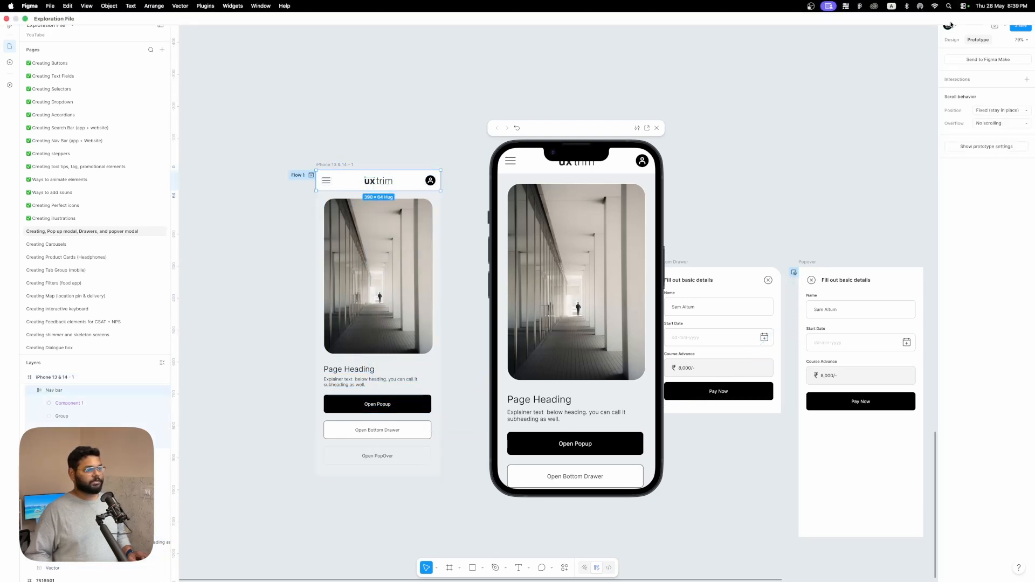
click(952, 41)
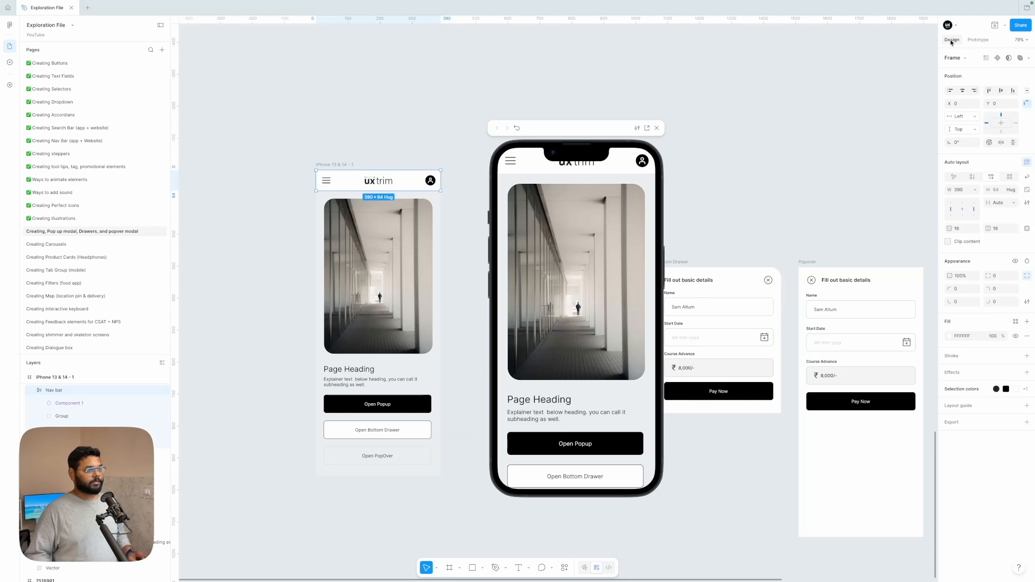
click(1028, 231)
click(997, 229)
text(40)
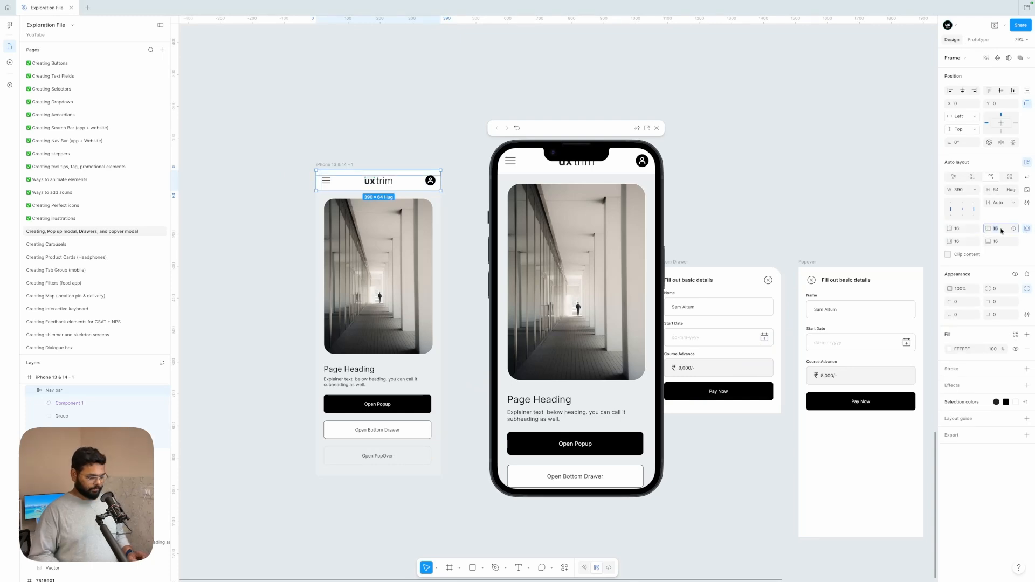
key(Return)
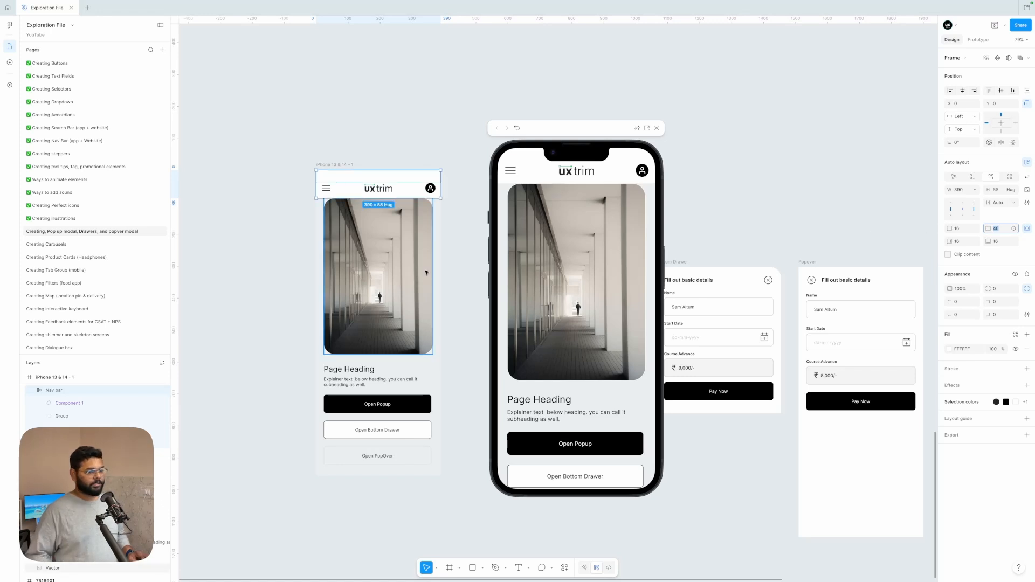
Shift the image, texts and three buttons down about 24 px and extend the iPhone 13 & 14 - 1 frame's height to 980
drag(438, 254, 318, 474)
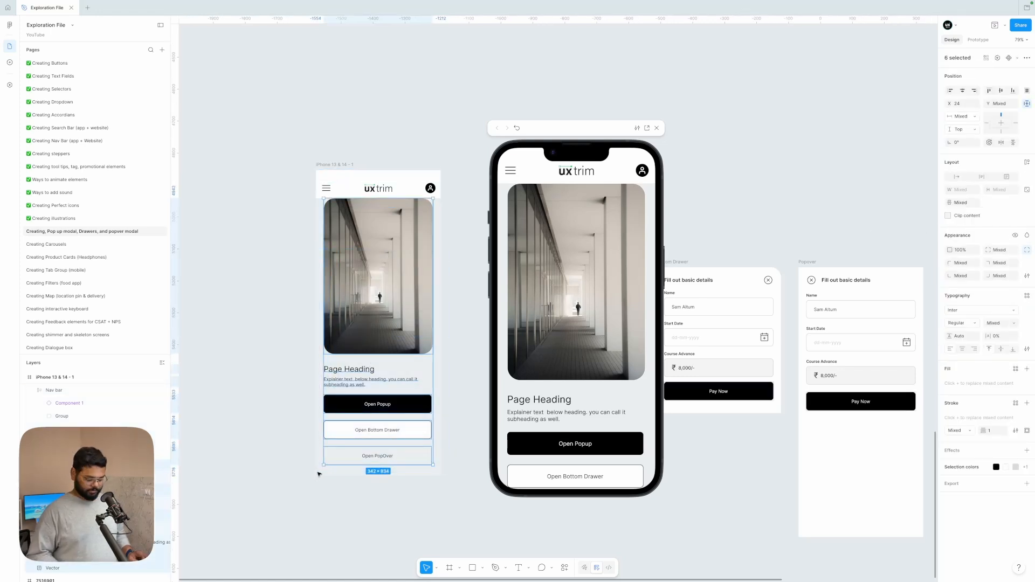
key(shift+Down)
key(shift+Down)
key(shift+Down)
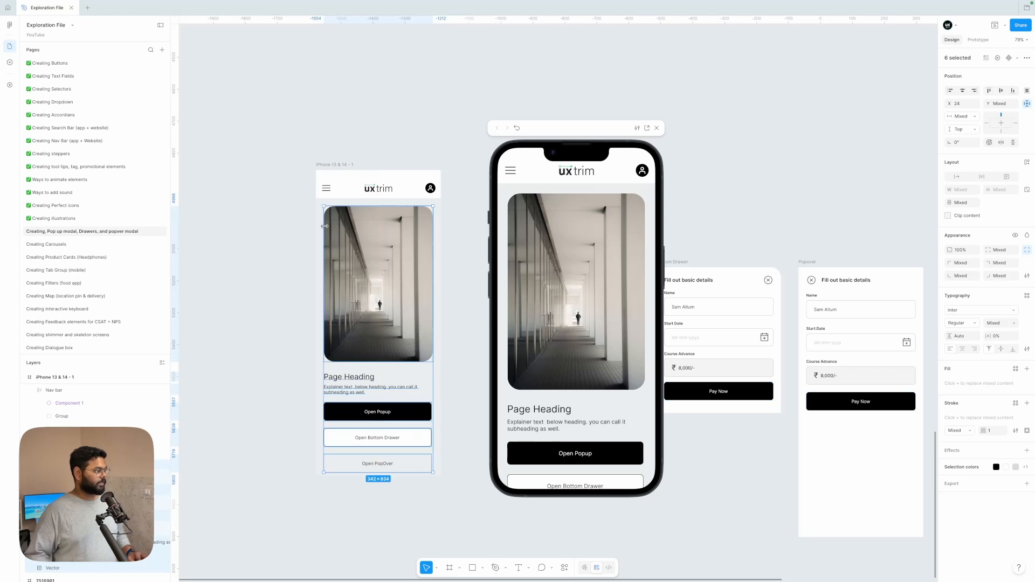
click(333, 165)
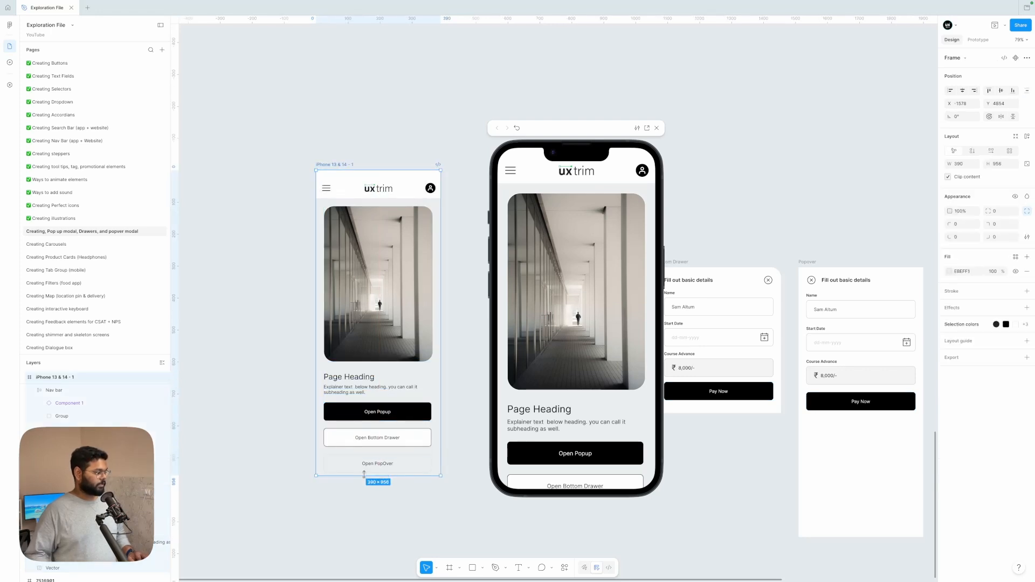
drag(364, 475, 364, 483)
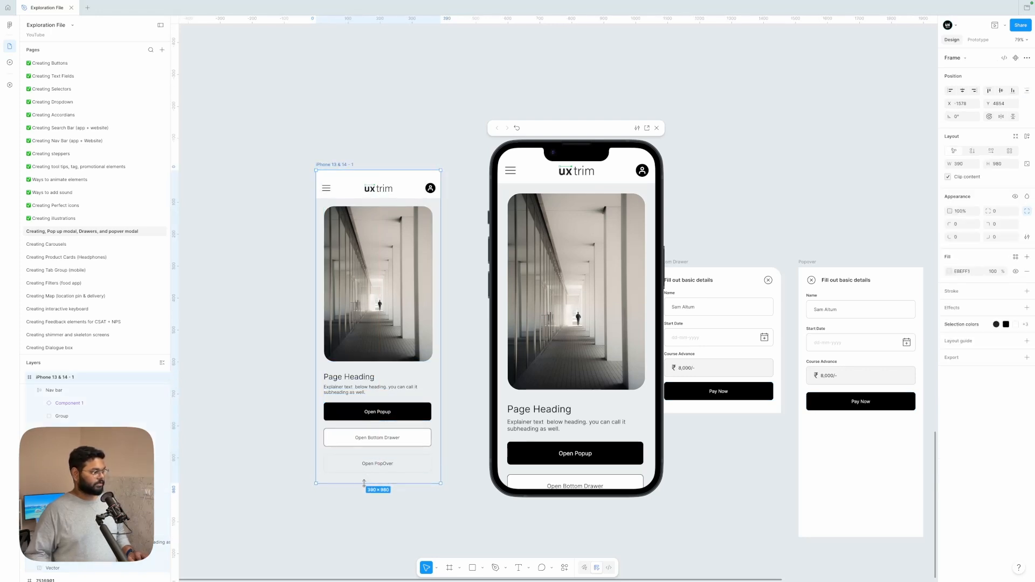
click(711, 217)
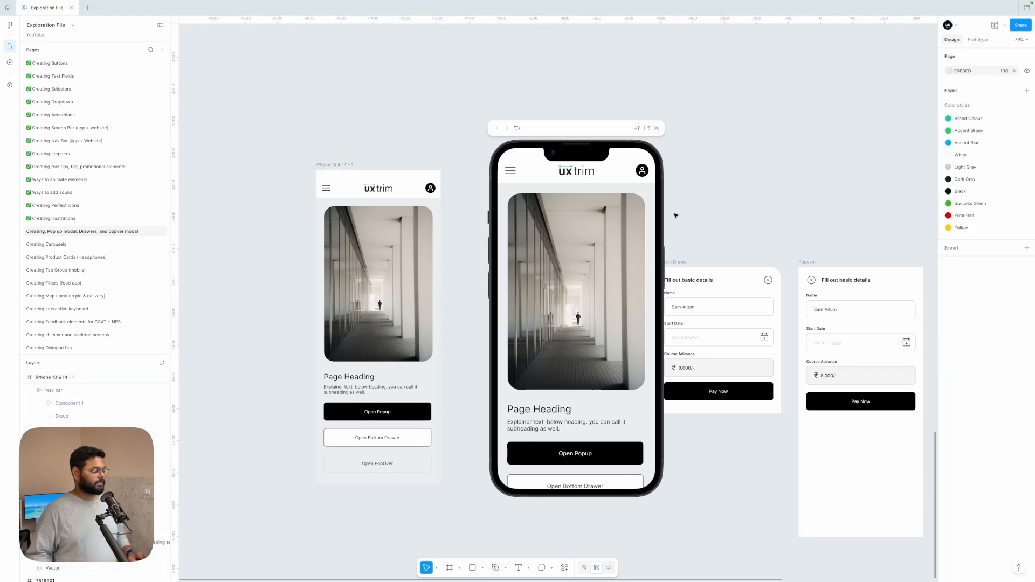
Test the Open Popup button in the prototype preview and dismiss the popup by tapping outside it
scroll(676, 216, down, 10)
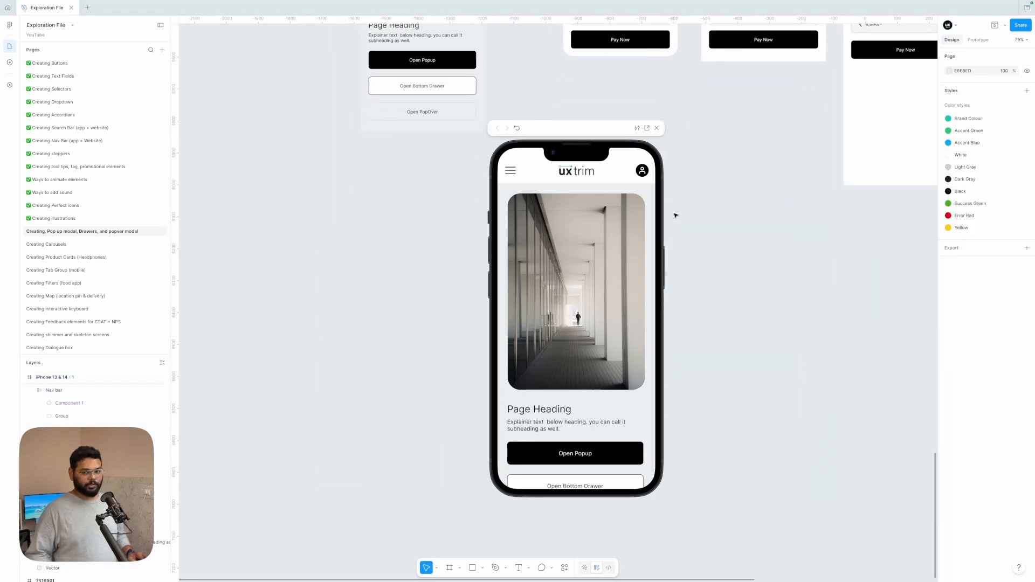
scroll(676, 216, left, 1)
scroll(675, 216, down, 1)
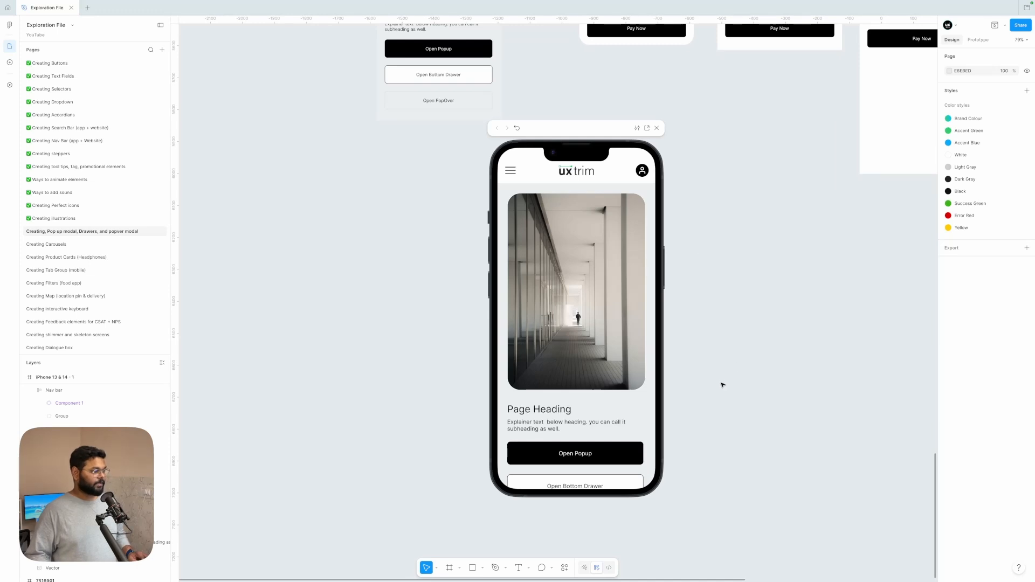
click(576, 455)
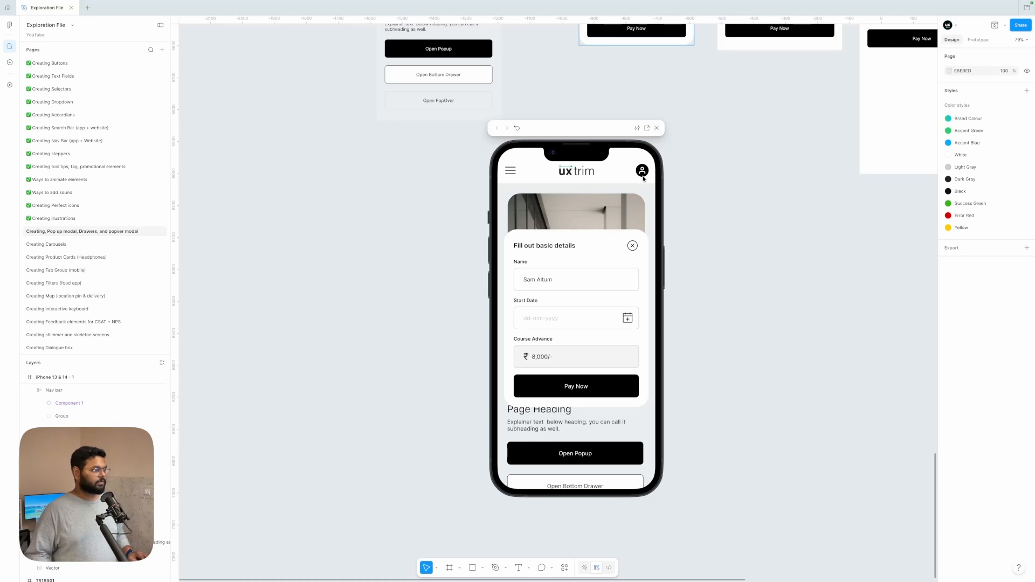
click(630, 188)
Add a 000000 background at 70% opacity to the Open Popup button's overlay interaction
scroll(701, 140, up, 2)
scroll(701, 141, left, 3)
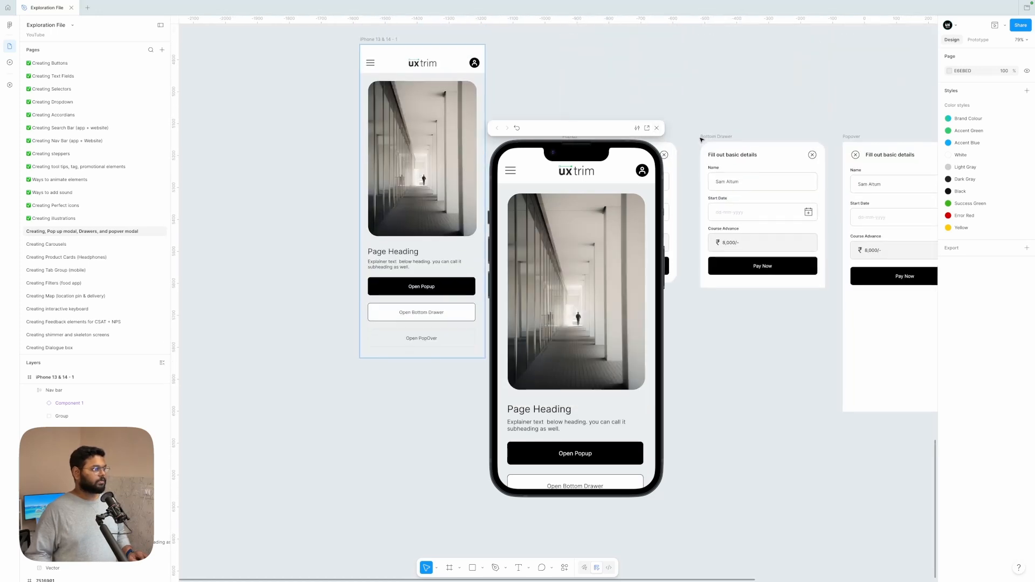
scroll(695, 136, down, 2)
scroll(695, 136, left, 2)
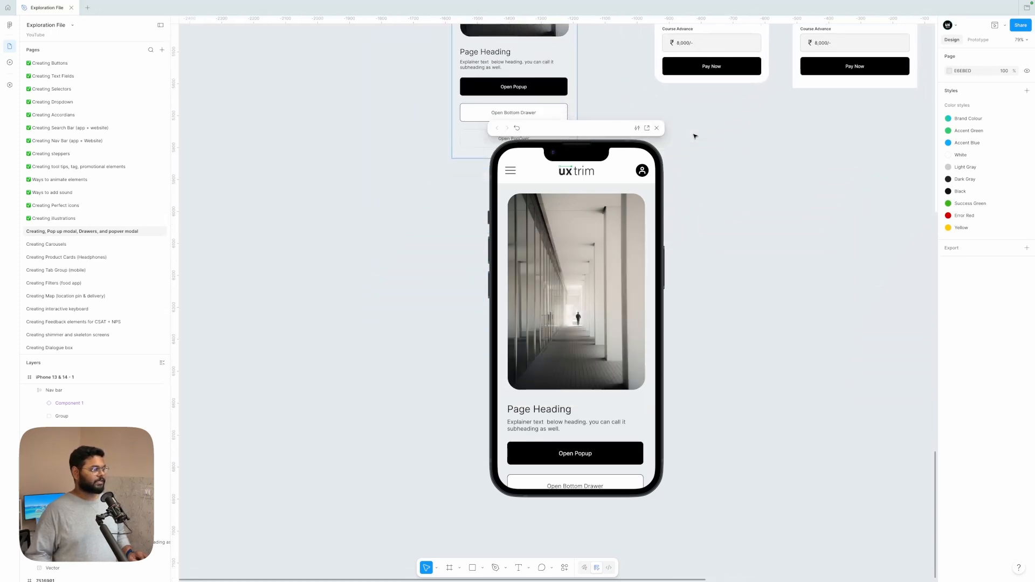
click(558, 75)
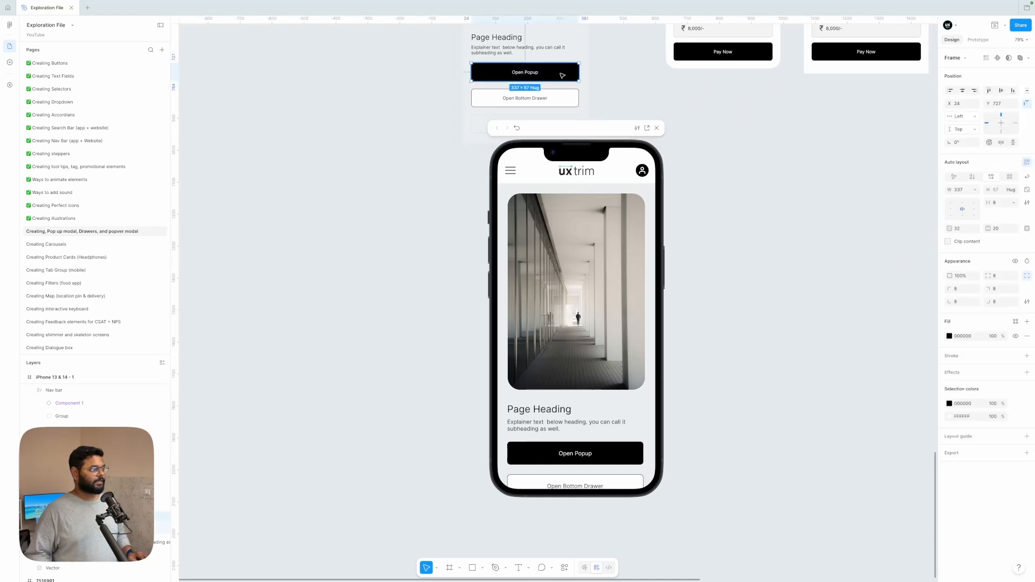
click(978, 40)
click(616, 65)
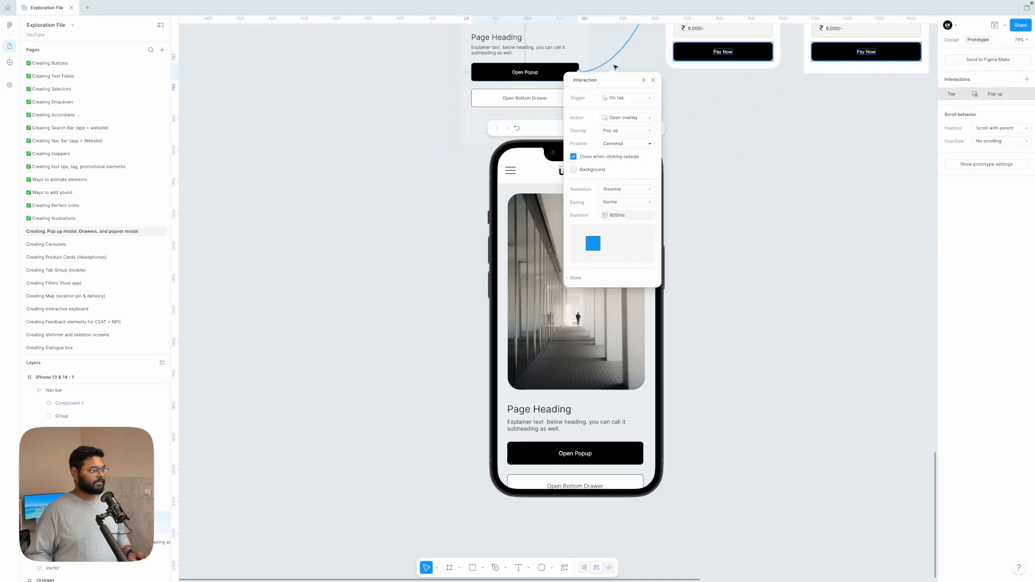
click(574, 170)
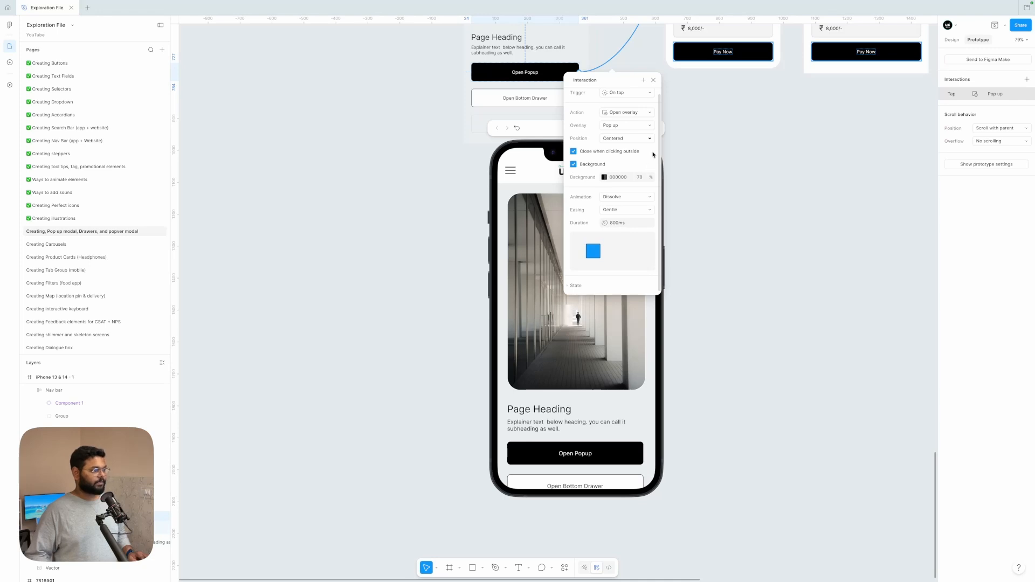
click(723, 125)
Test the popup with its dark background in the prototype preview and dismiss it with its close icon
scroll(690, 113, up, 2)
scroll(690, 113, right, 1)
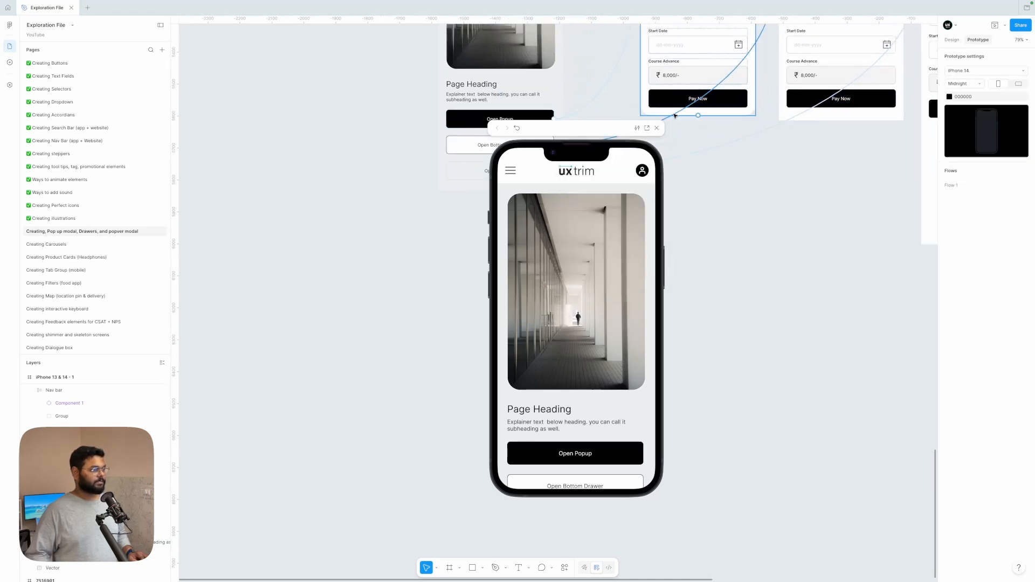
scroll(723, 261, down, 5)
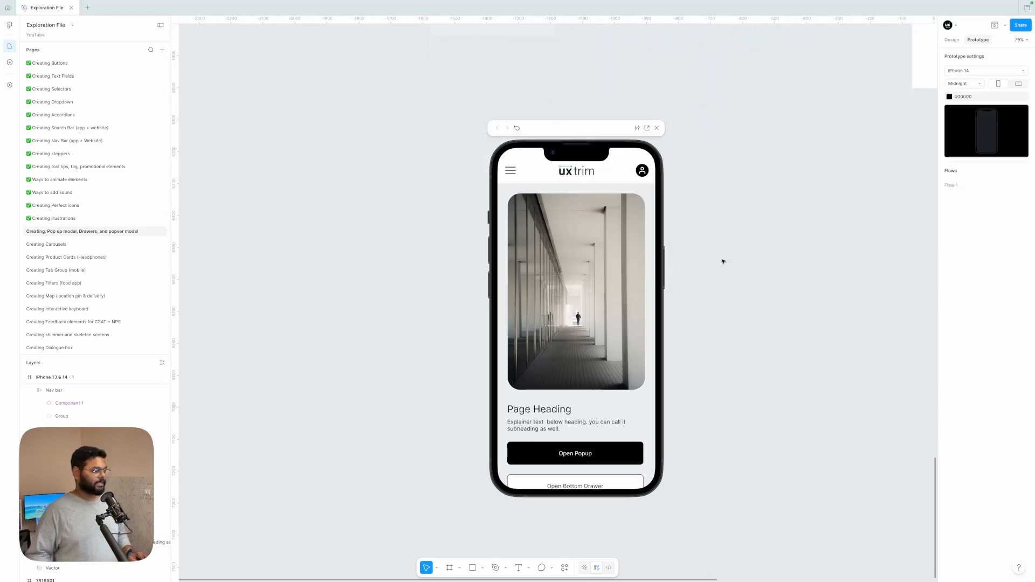
click(570, 456)
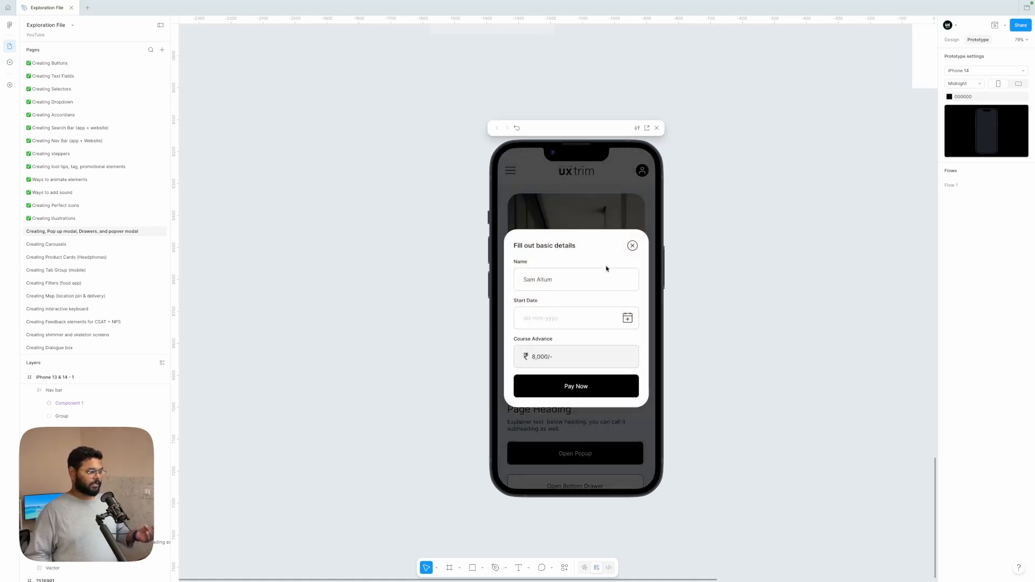
click(633, 247)
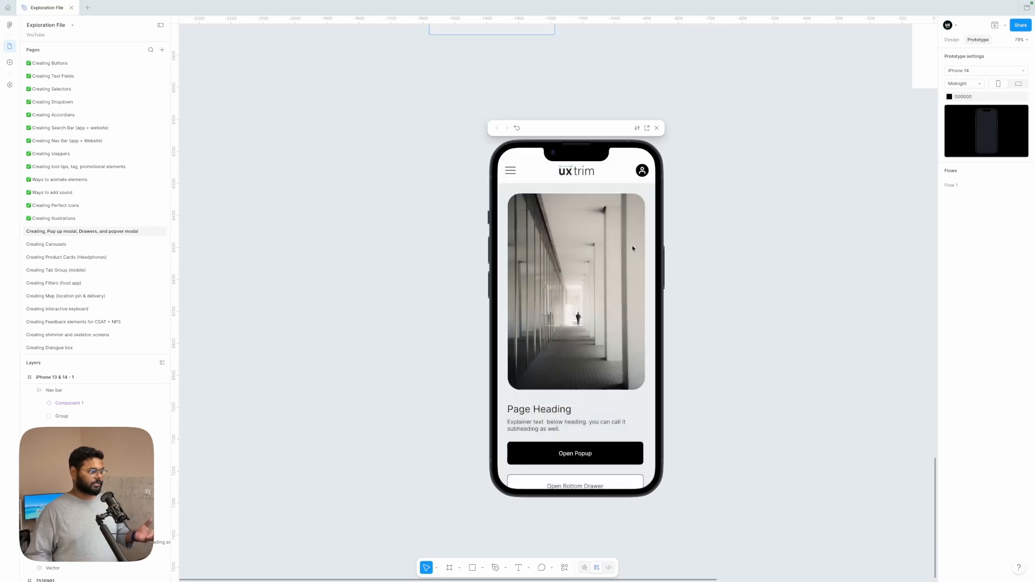
Test the Open Bottom Drawer button in the prototype preview and dismiss the drawer with its close icon
scroll(560, 446, down, 2)
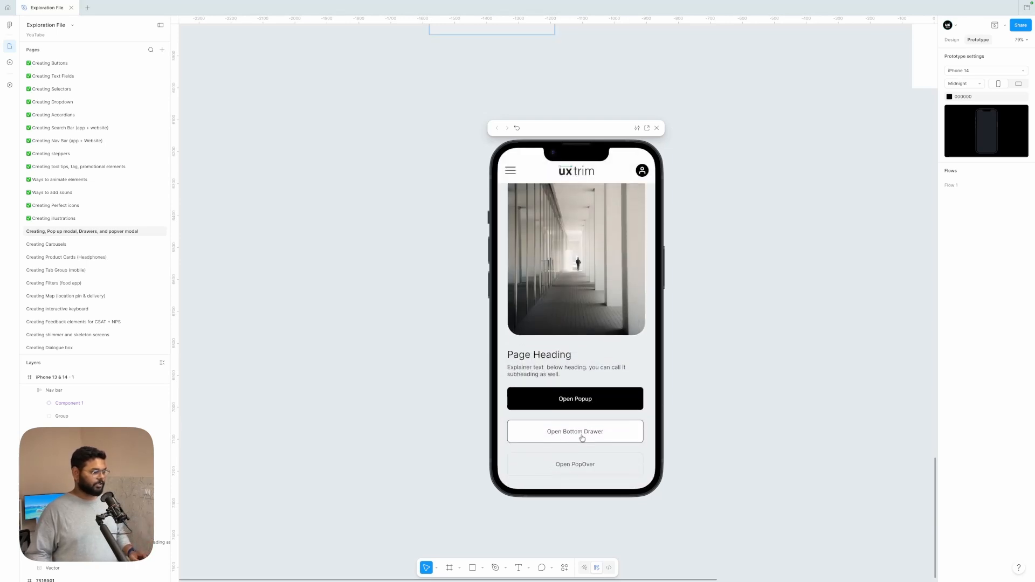
click(581, 437)
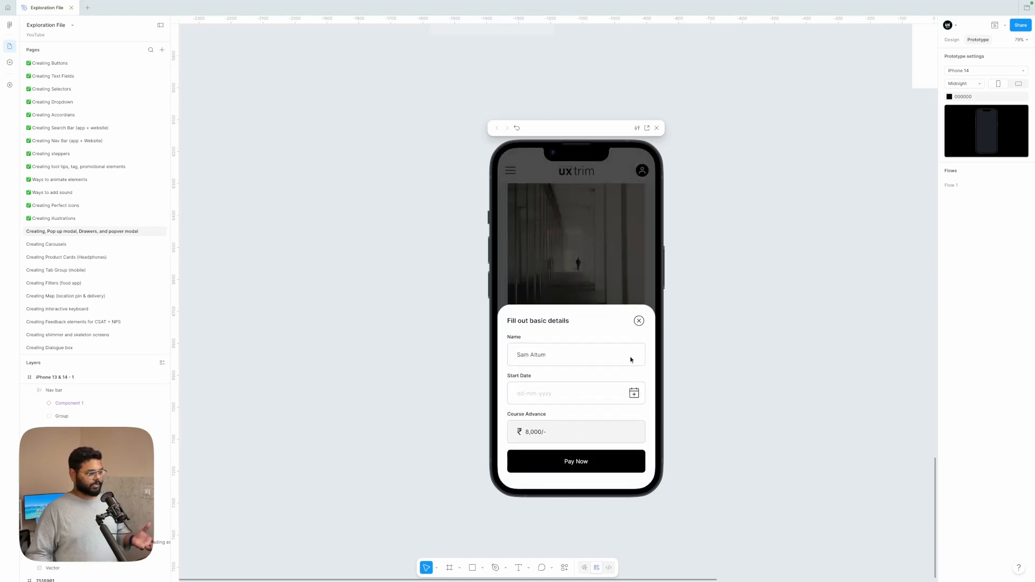
click(639, 322)
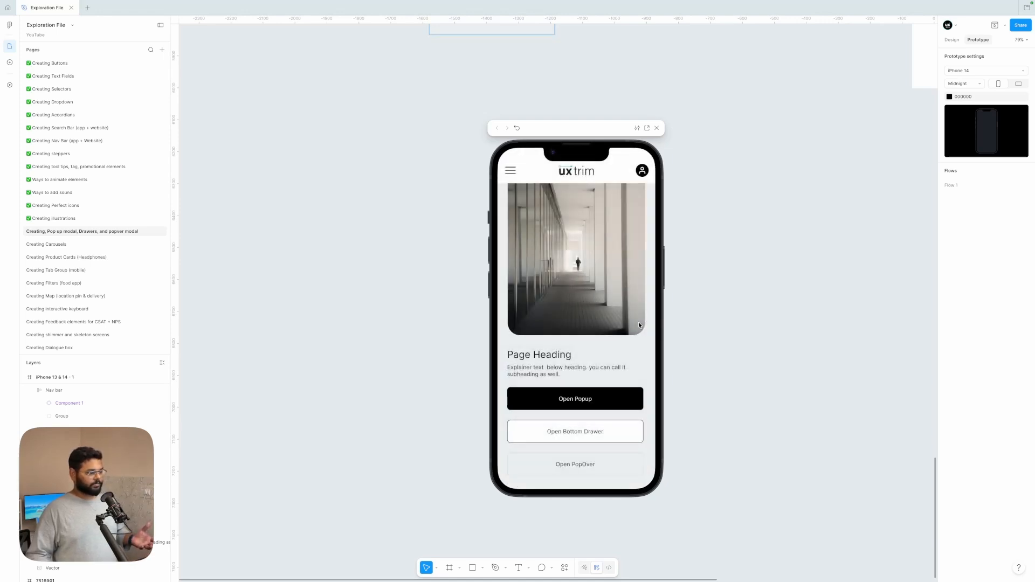
Enable closing when clicking outside for the Open Bottom Drawer button's overlay interaction
click(581, 437)
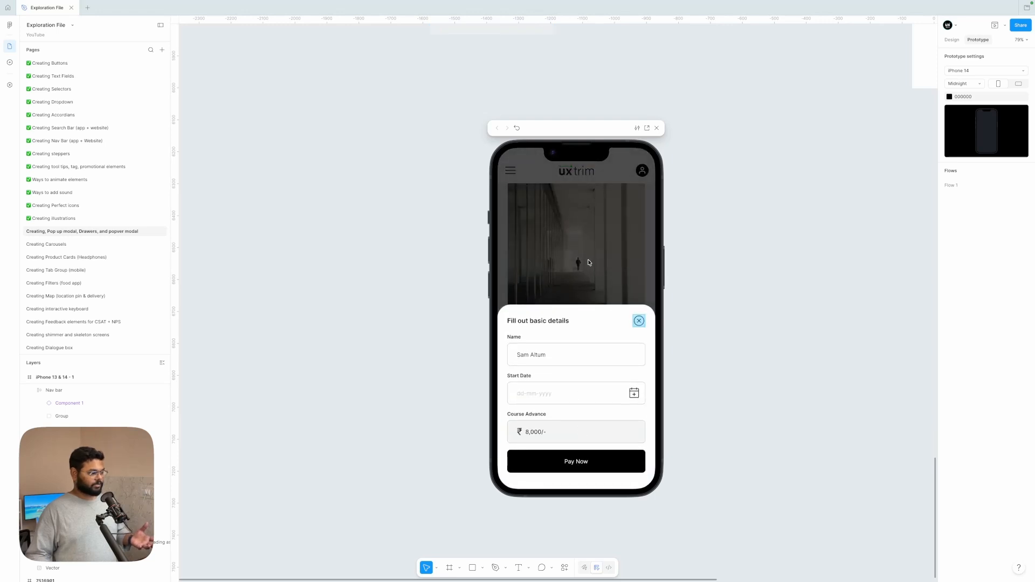
scroll(692, 176, up, 5)
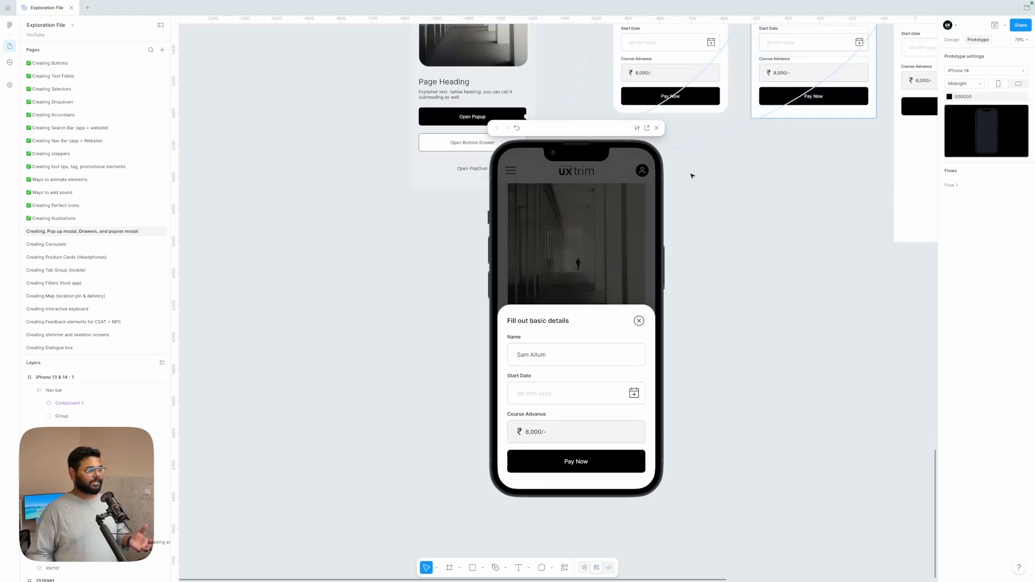
scroll(689, 105, down, 1)
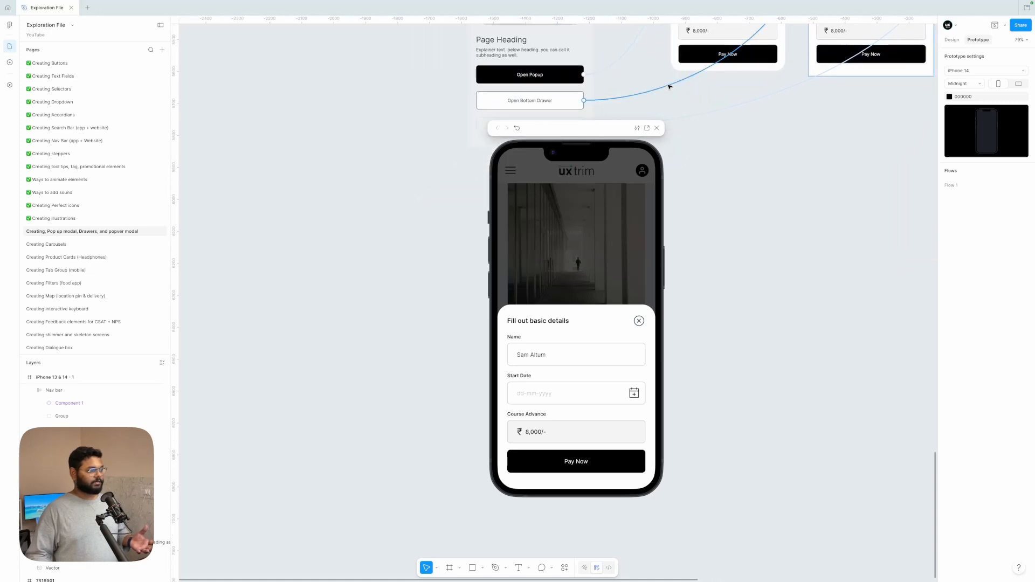
click(669, 88)
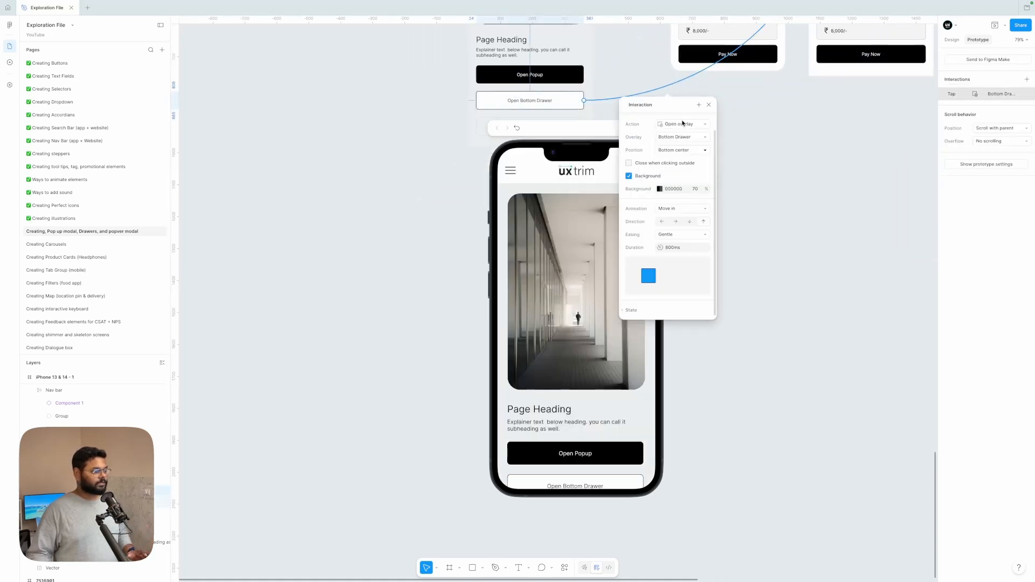
click(629, 164)
scroll(766, 145, right, 2)
scroll(766, 146, up, 1)
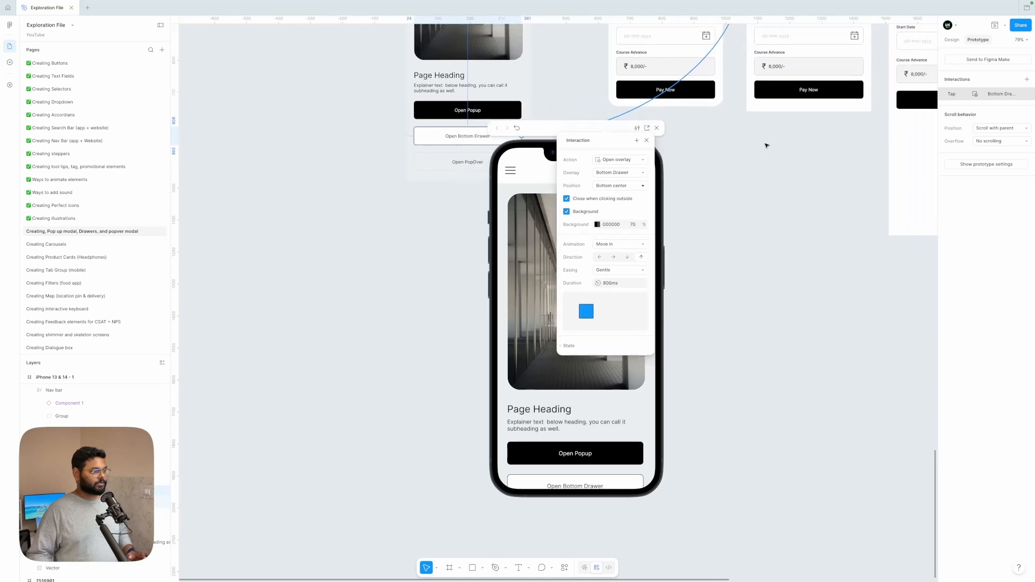
click(766, 148)
scroll(766, 148, left, 2)
scroll(766, 149, down, 1)
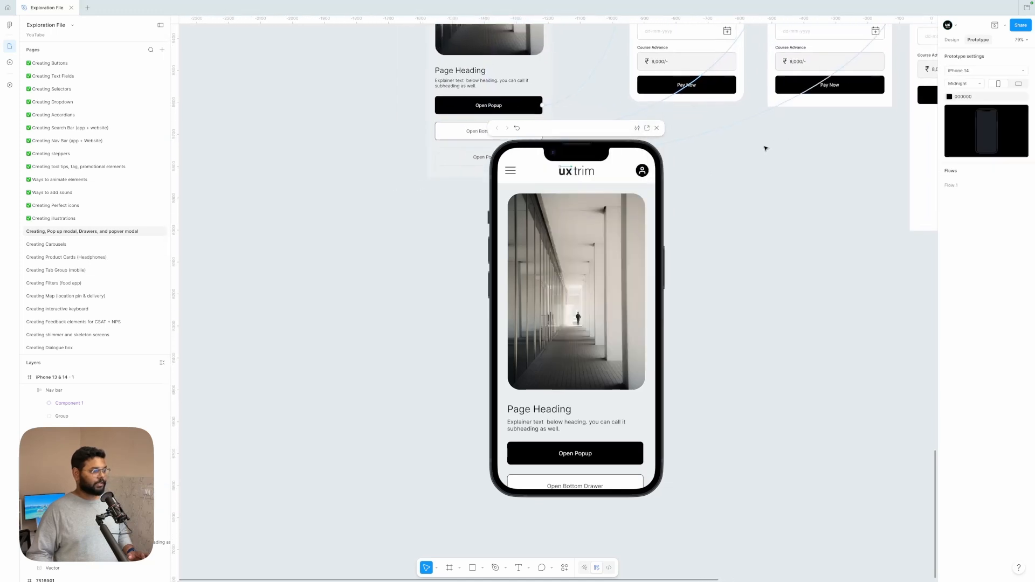
click(729, 131)
click(805, 194)
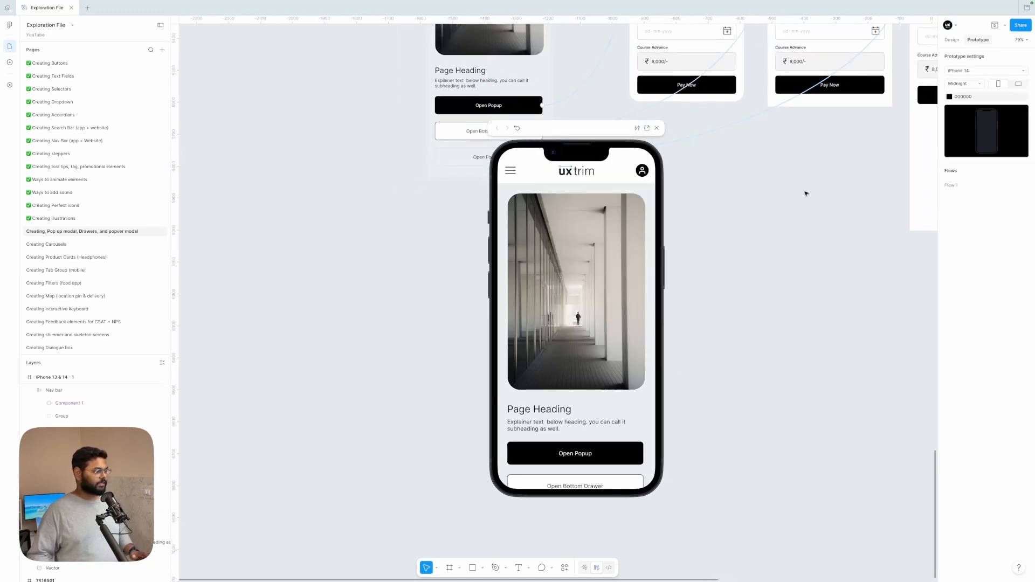
Test all three overlays in the prototype preview, dismissing the drawer and popup by tapping outside and the popover with its close icon
scroll(607, 351, down, 2)
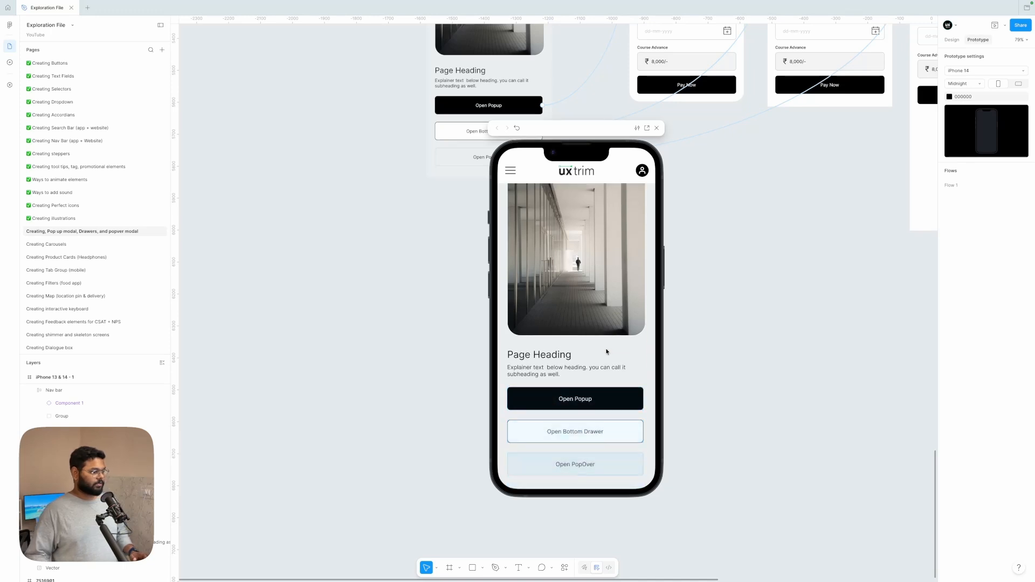
click(576, 431)
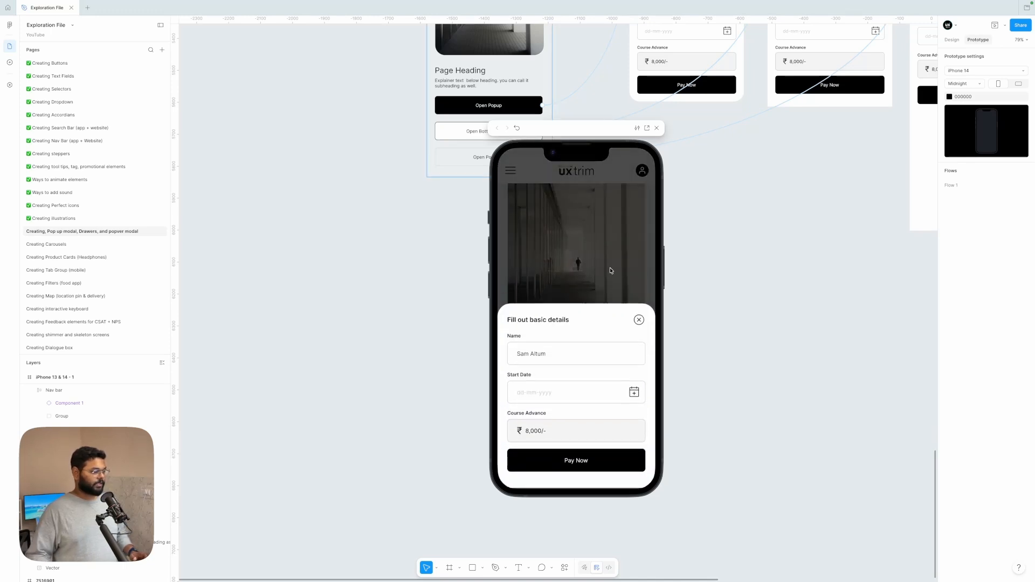
click(603, 238)
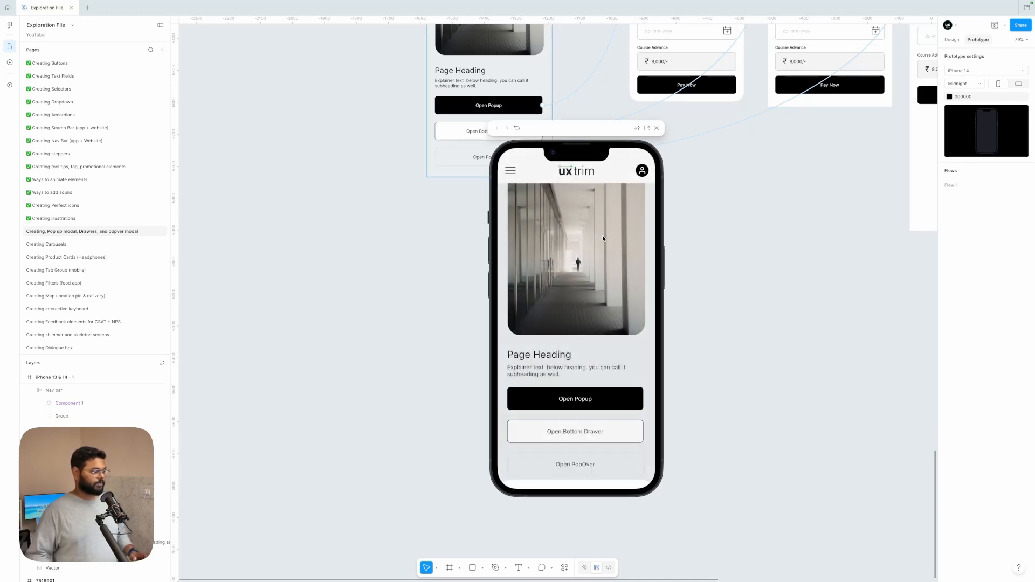
click(575, 395)
click(601, 205)
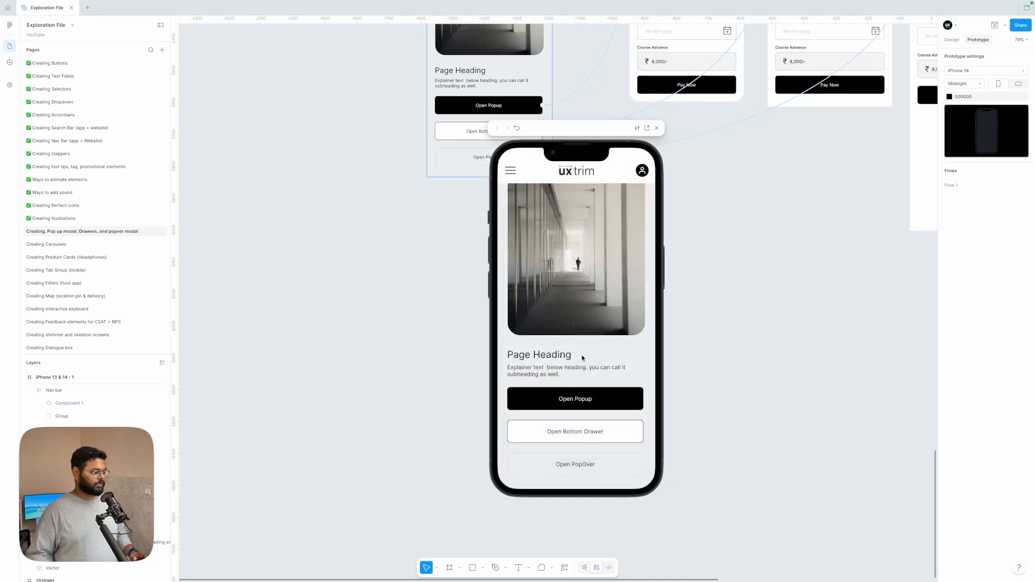
click(578, 466)
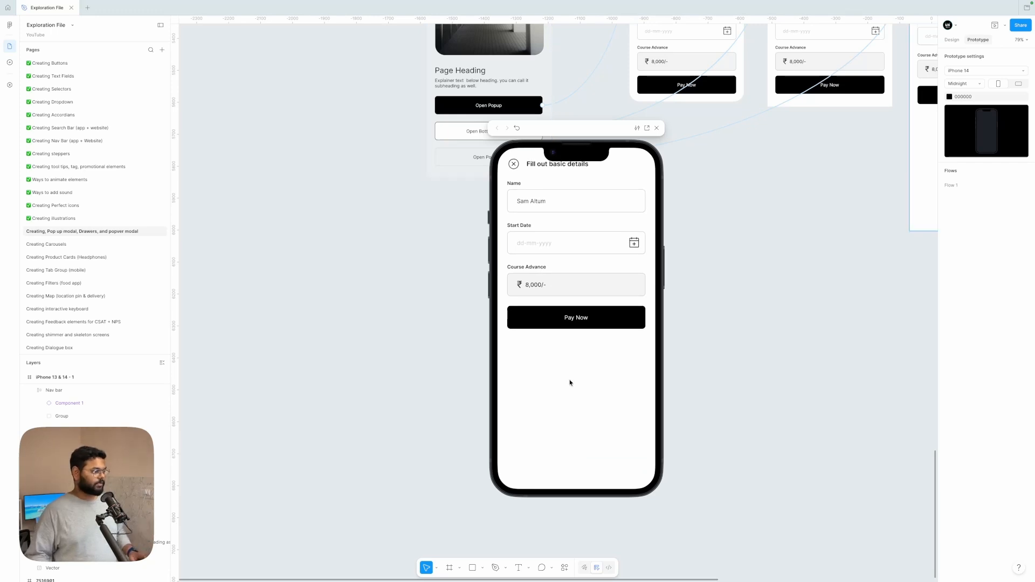
click(514, 164)
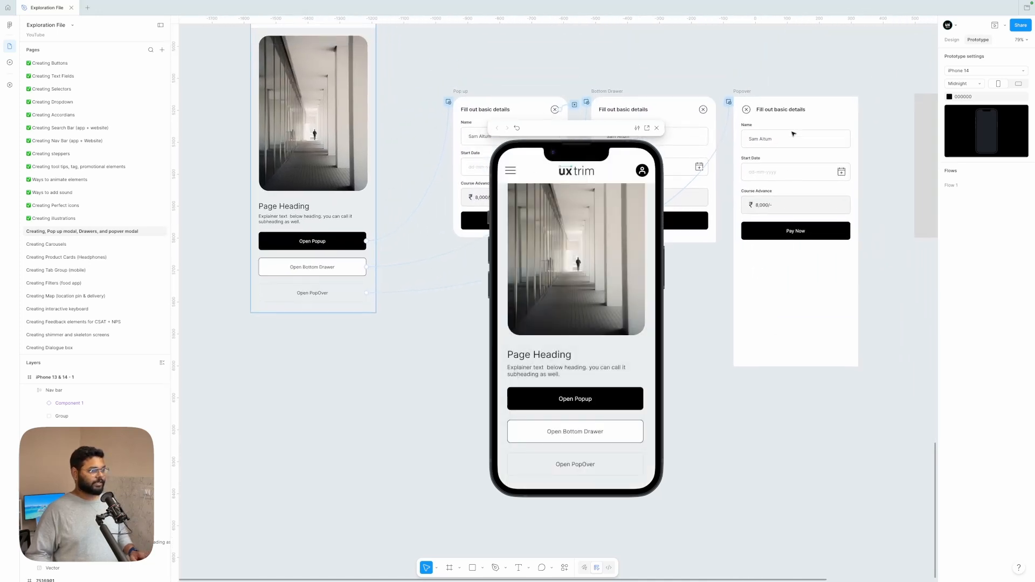
Set the Popover frame's top padding to 48
click(791, 109)
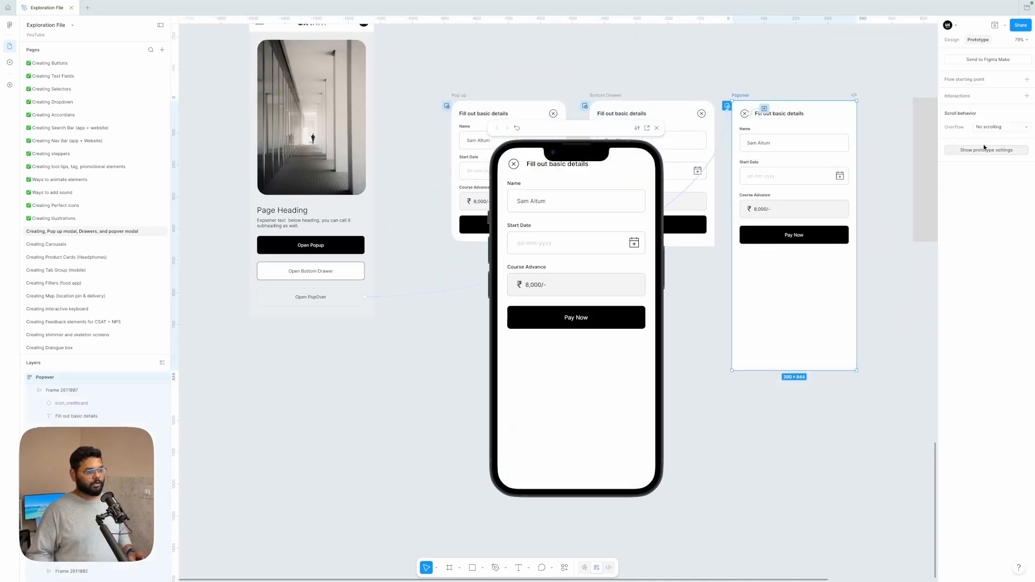
click(952, 40)
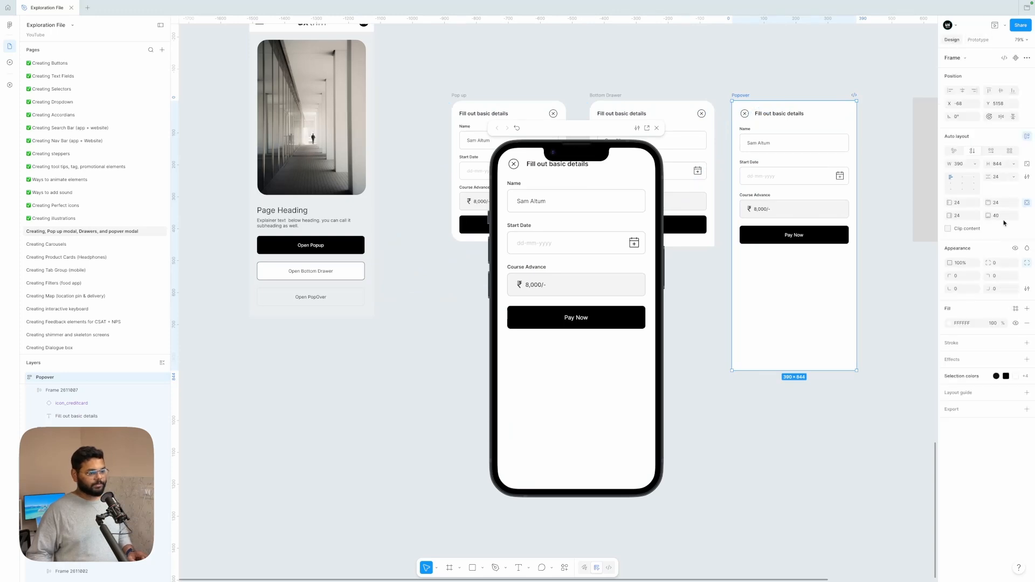
click(996, 203)
text(40)
key(Return)
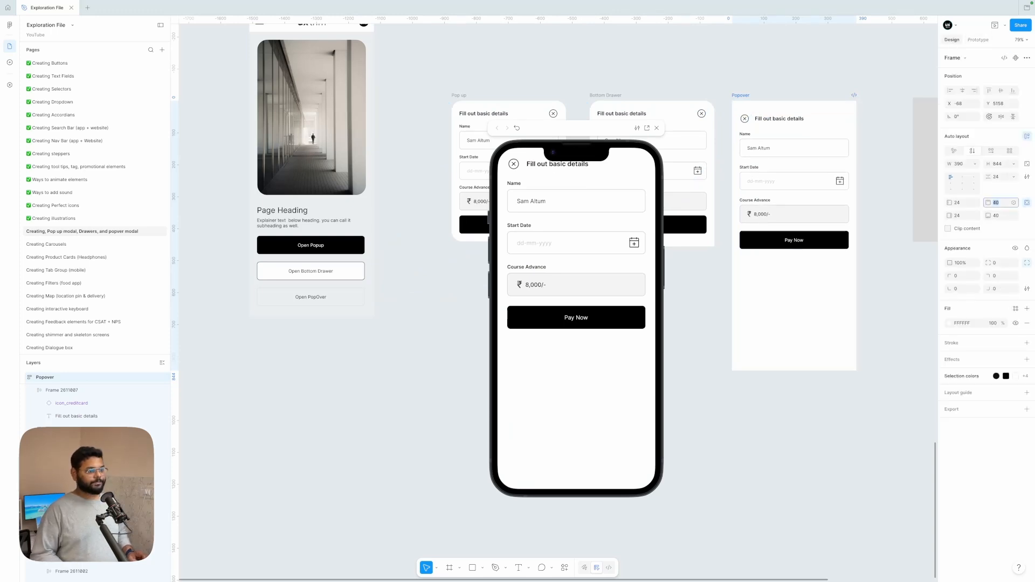
text(48)
key(Return)
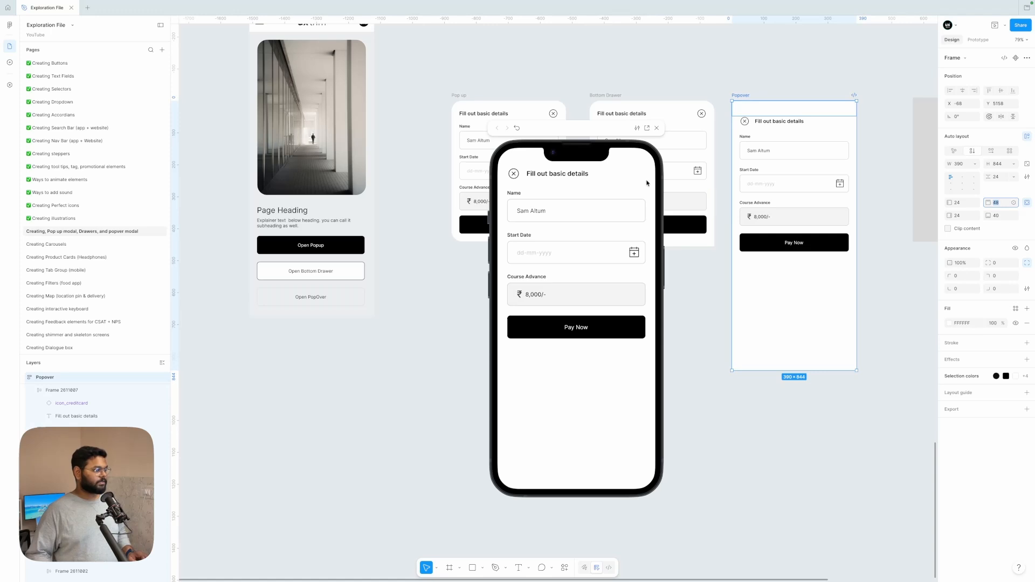
Try the popover's close icon in the preview, and preview the iPhone 13 & 14 - 1 frame down to its buttons
click(513, 173)
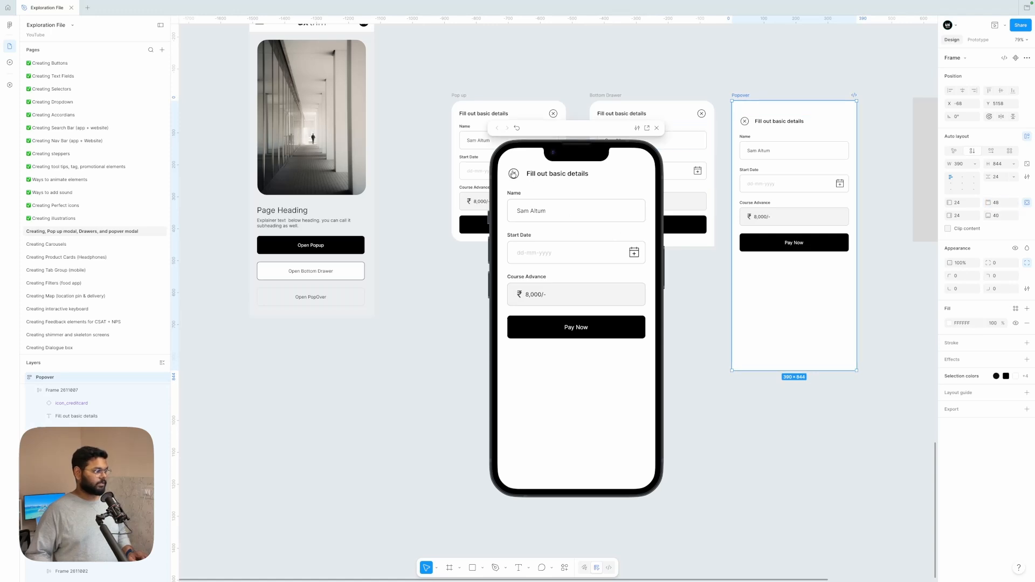
click(690, 93)
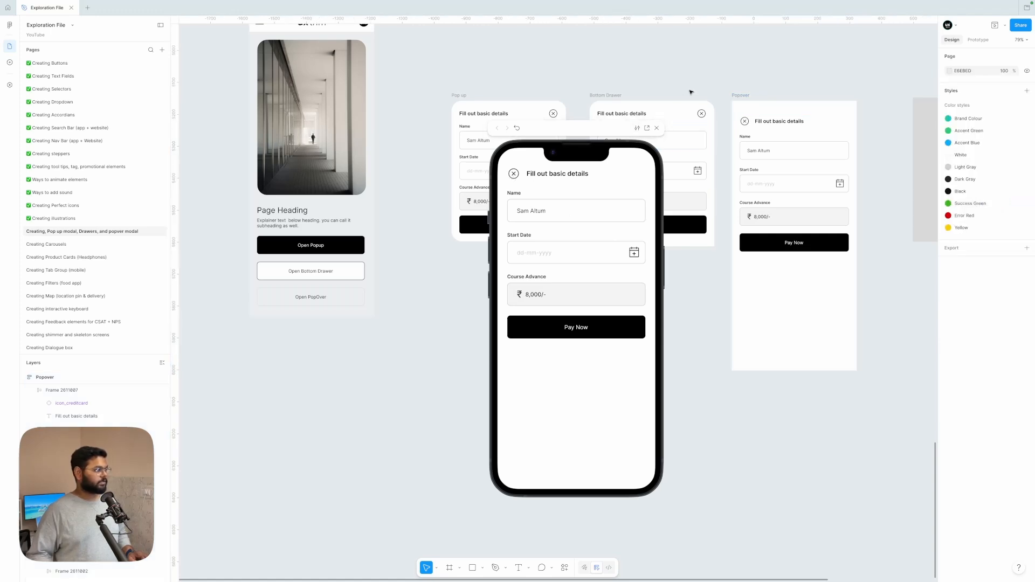
scroll(412, 74, up, 1)
scroll(412, 74, left, 1)
click(312, 41)
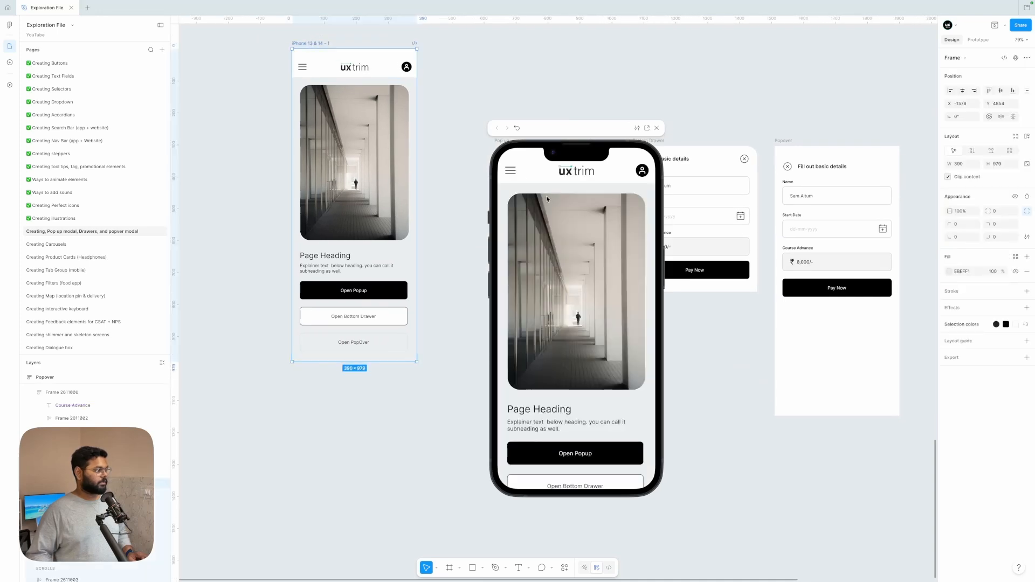
scroll(584, 303, down, 2)
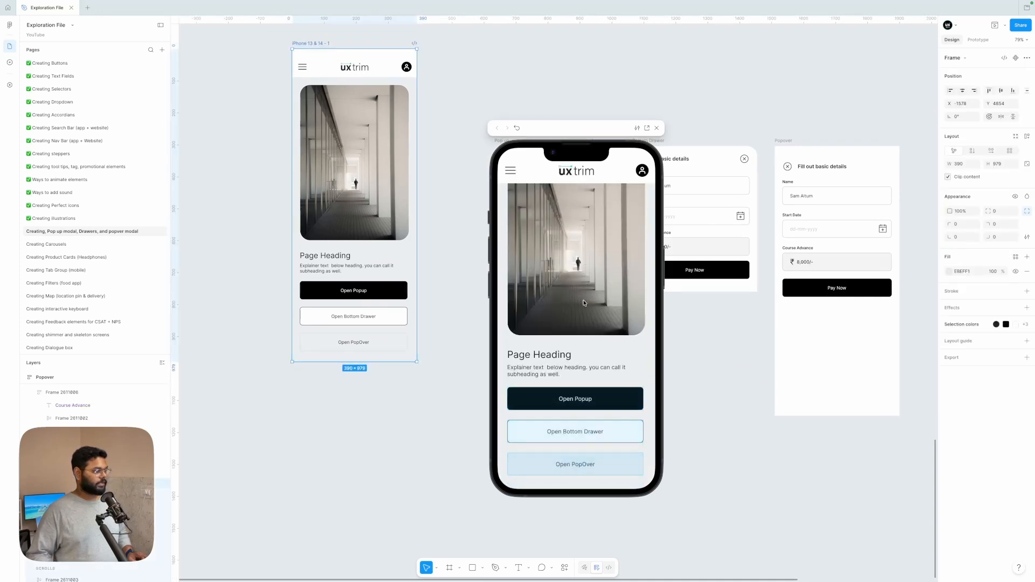
click(714, 351)
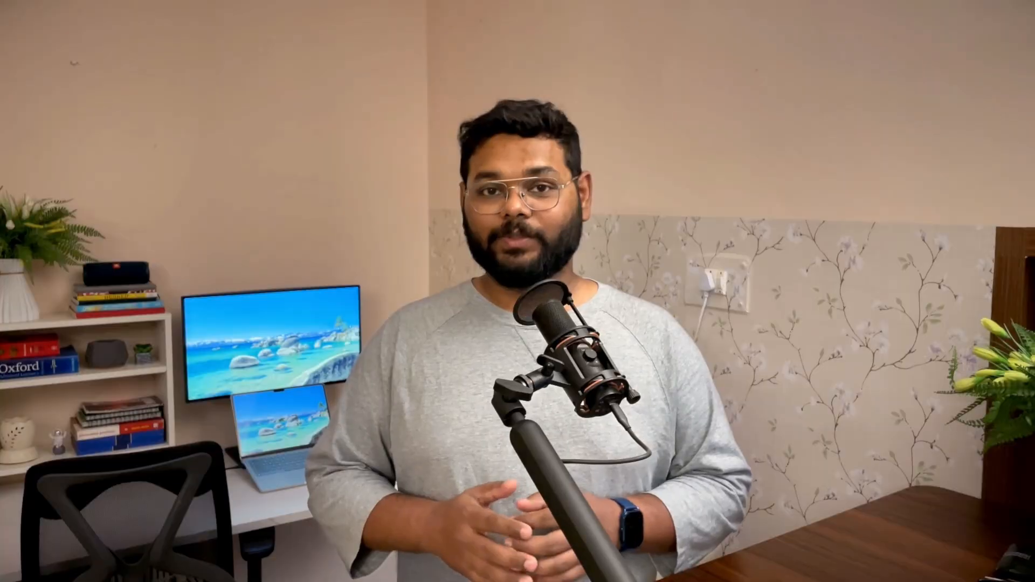